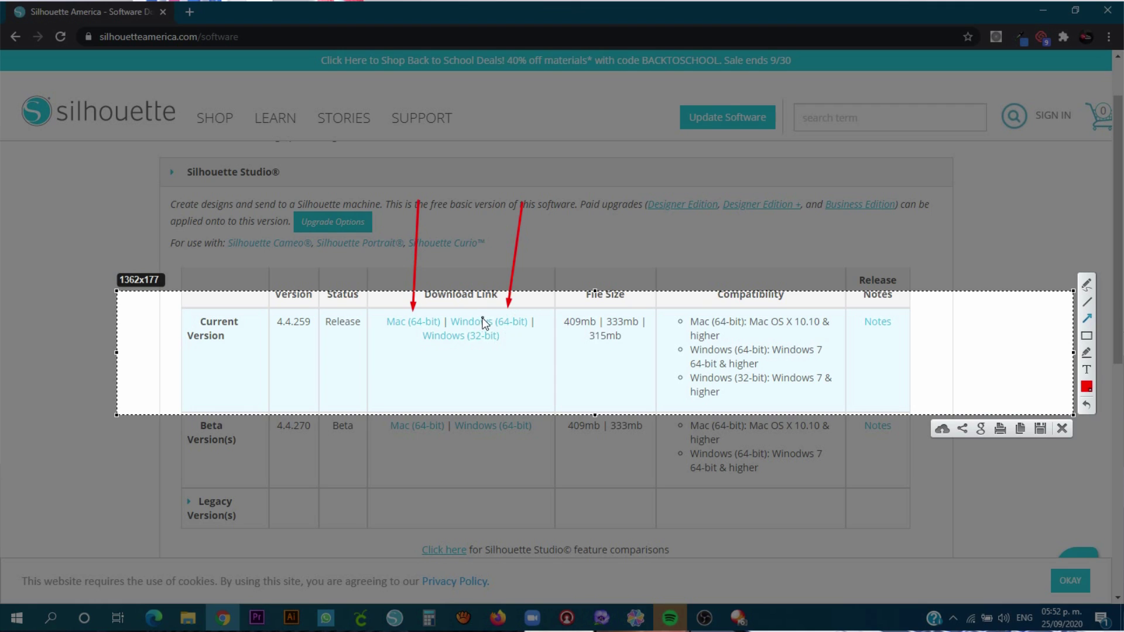
# Draw an arrow to the Windows (32-bit) download link in the screen capture and discard the capture
pyautogui.moveTo(513, 400); pyautogui.dragTo(468, 350)
pyautogui.press('Escape')
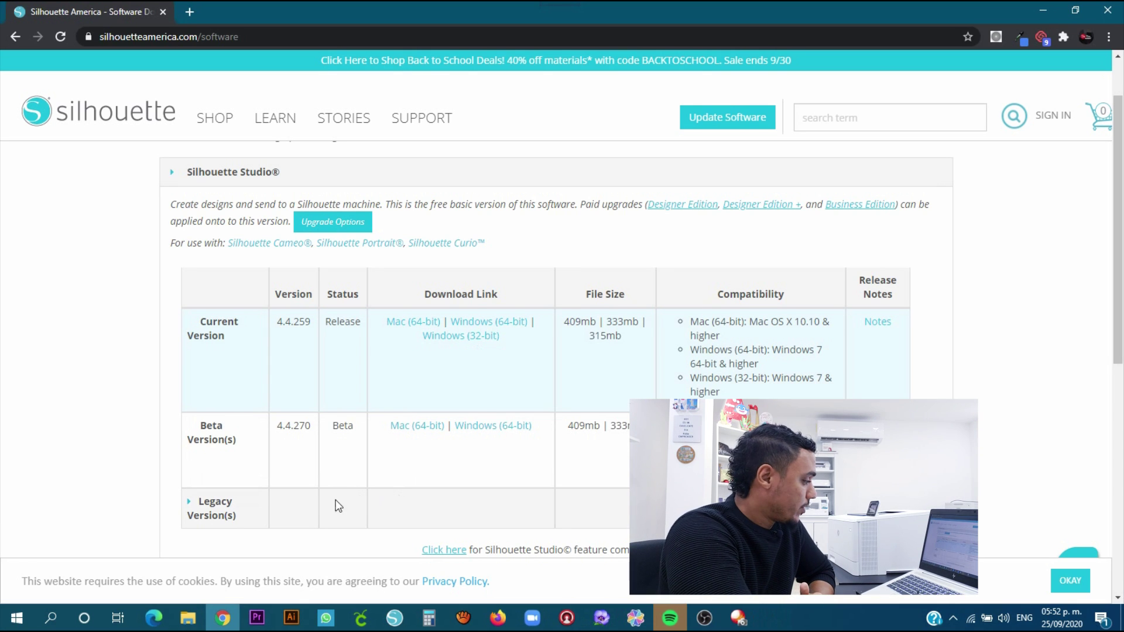
# Switch to File Explorer, open the Disenos SVG folder from the desktop, and view the properties of Este equipo
pyautogui.click(187, 618)
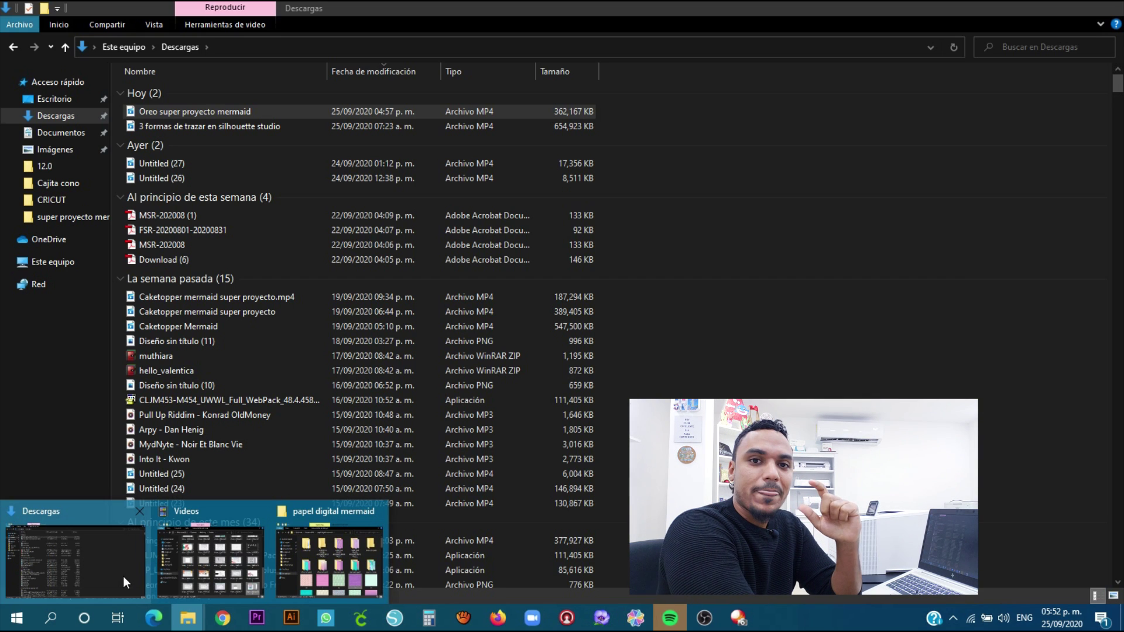
pyautogui.click(123, 576)
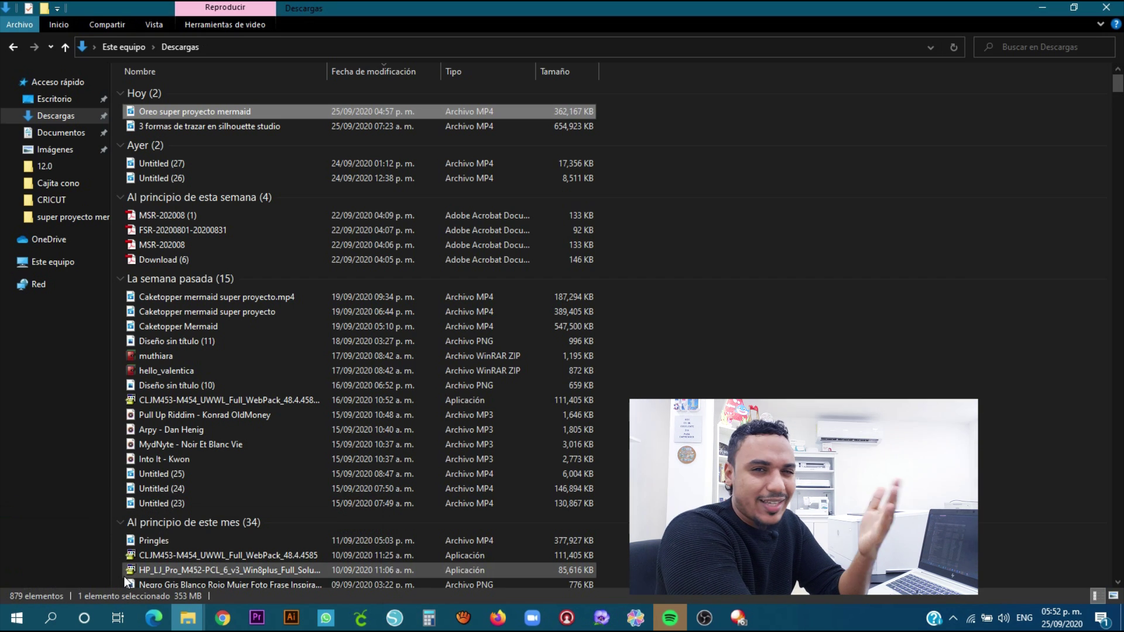
pyautogui.click(78, 98)
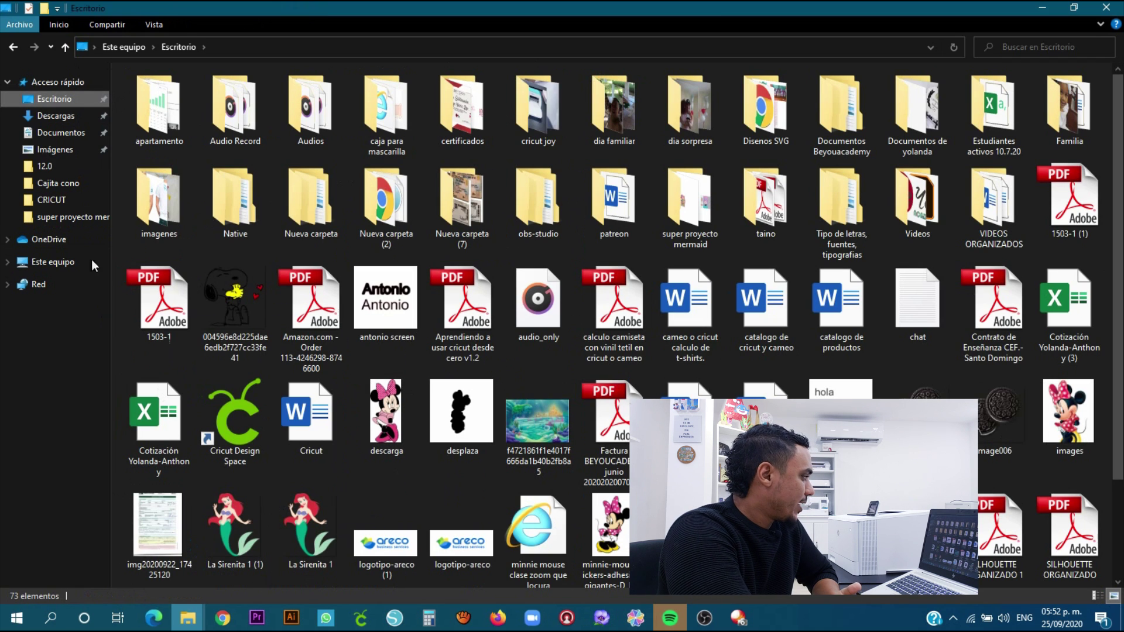
pyautogui.click(1121, 618)
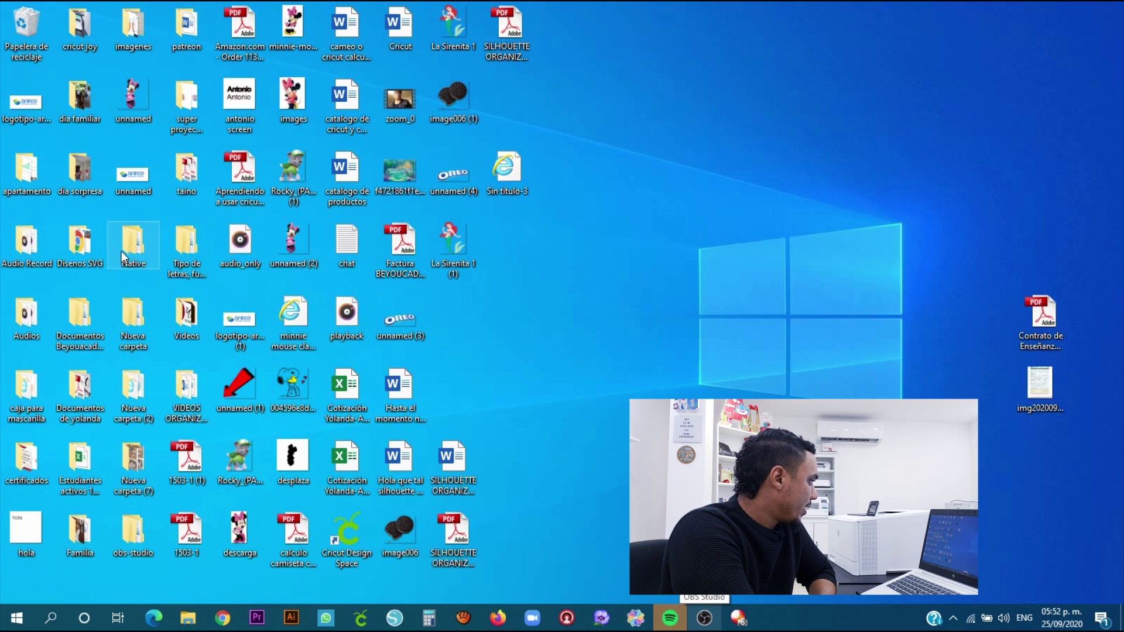
pyautogui.doubleClick(90, 246)
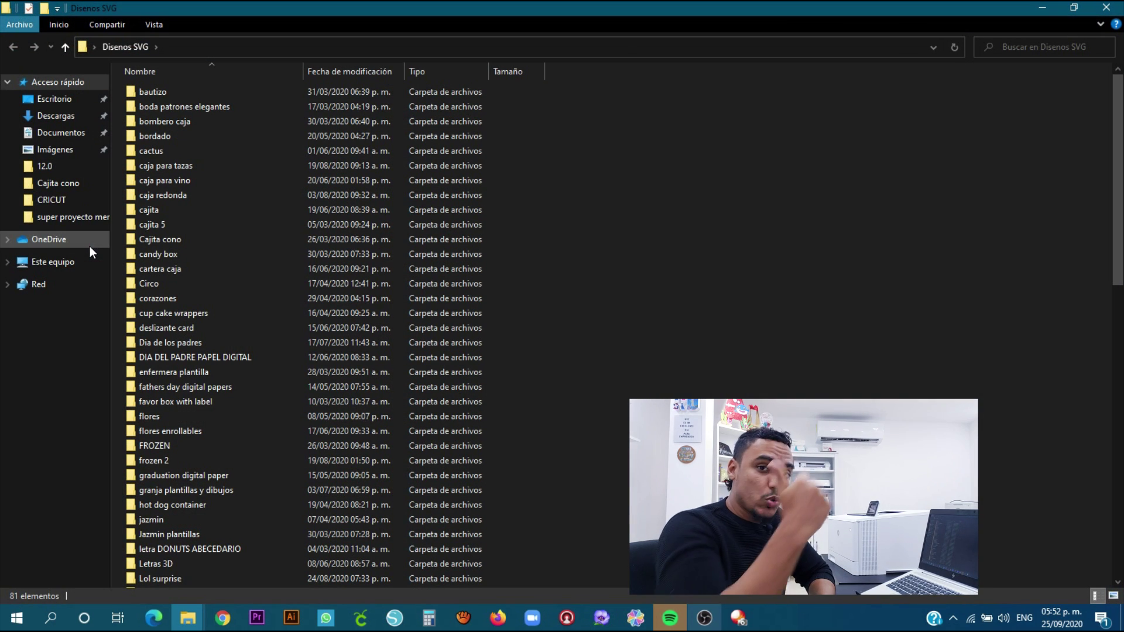
pyautogui.rightClick(60, 268)
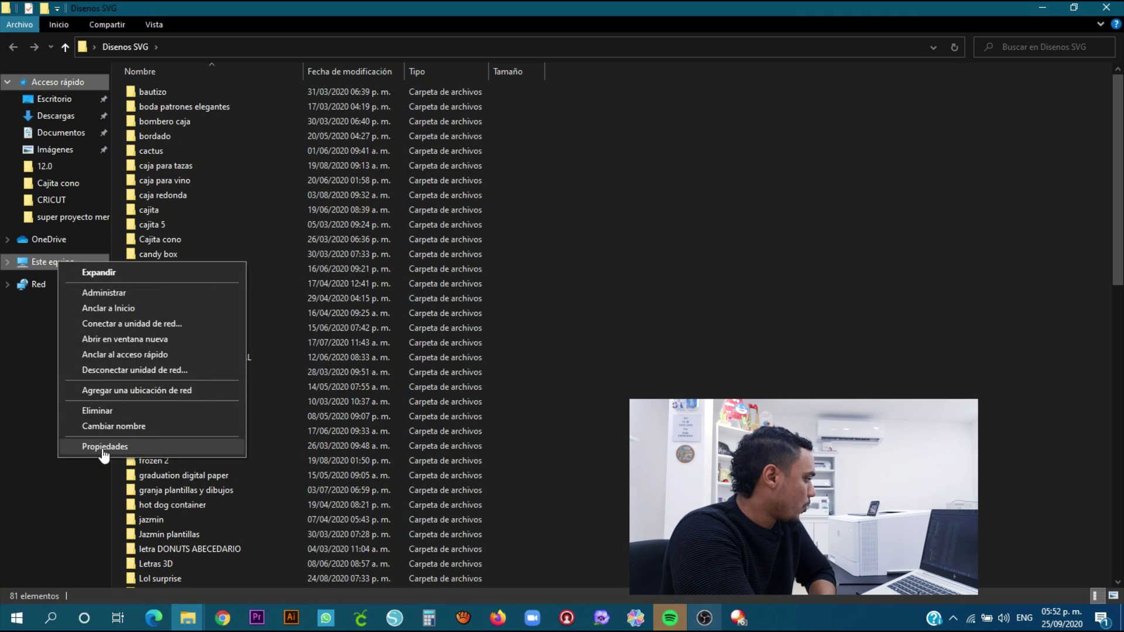
pyautogui.click(104, 447)
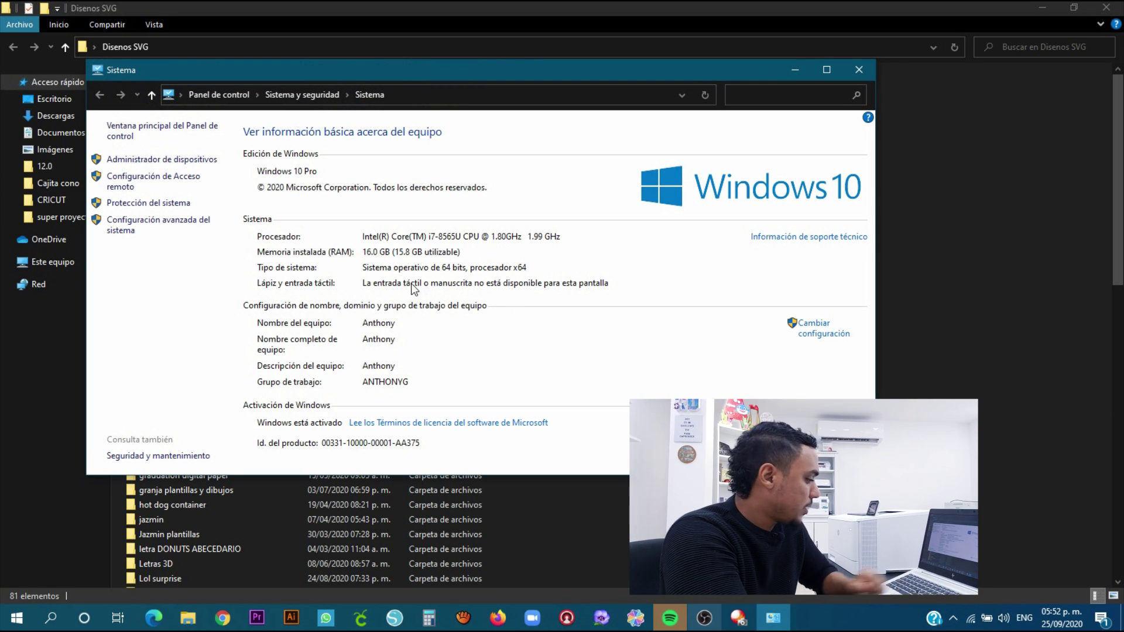
# Capture the system type value in the System window, draw a red arrow pointing to it, and copy the capture
pyautogui.press('Print')
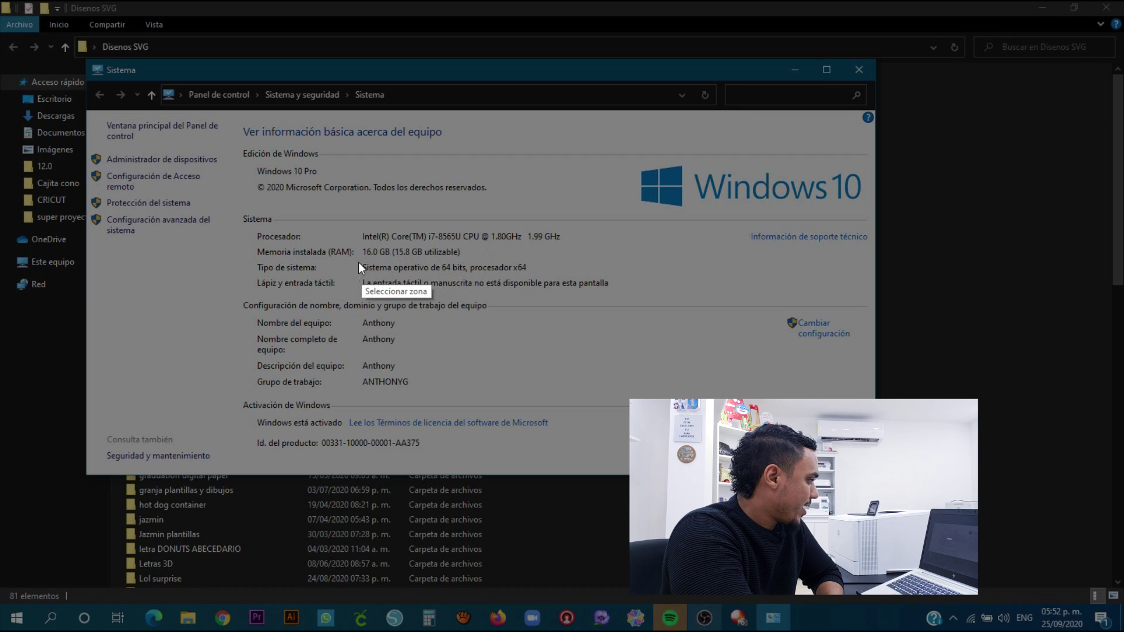
pyautogui.moveTo(437, 269); pyautogui.dragTo(600, 275)
pyautogui.click(615, 180)
pyautogui.moveTo(732, 249); pyautogui.dragTo(547, 266)
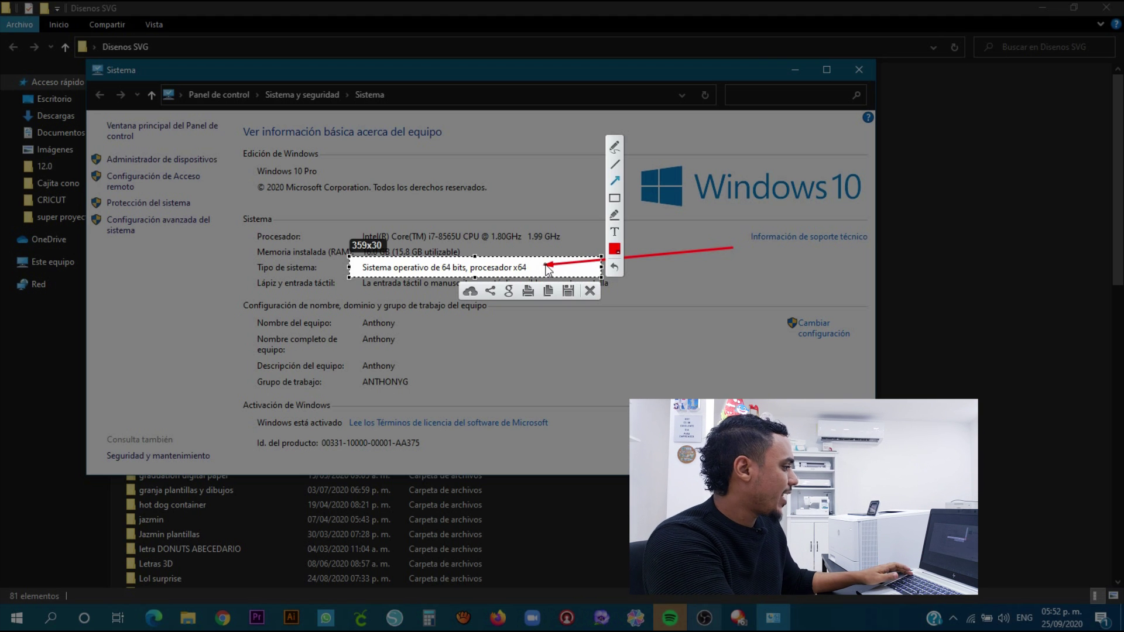
pyautogui.hotkey('ctrl', 'c')
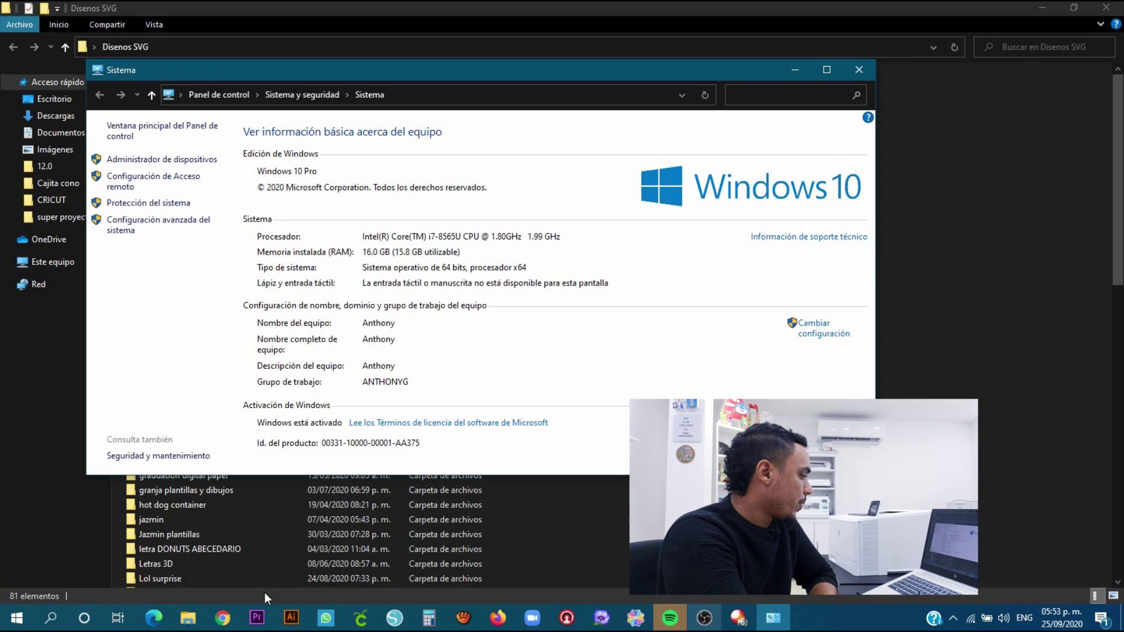
# Switch to Chrome and search in a new tab for "requerimientos de silhouette studio"
pyautogui.moveTo(225, 614)
pyautogui.click(234, 567)
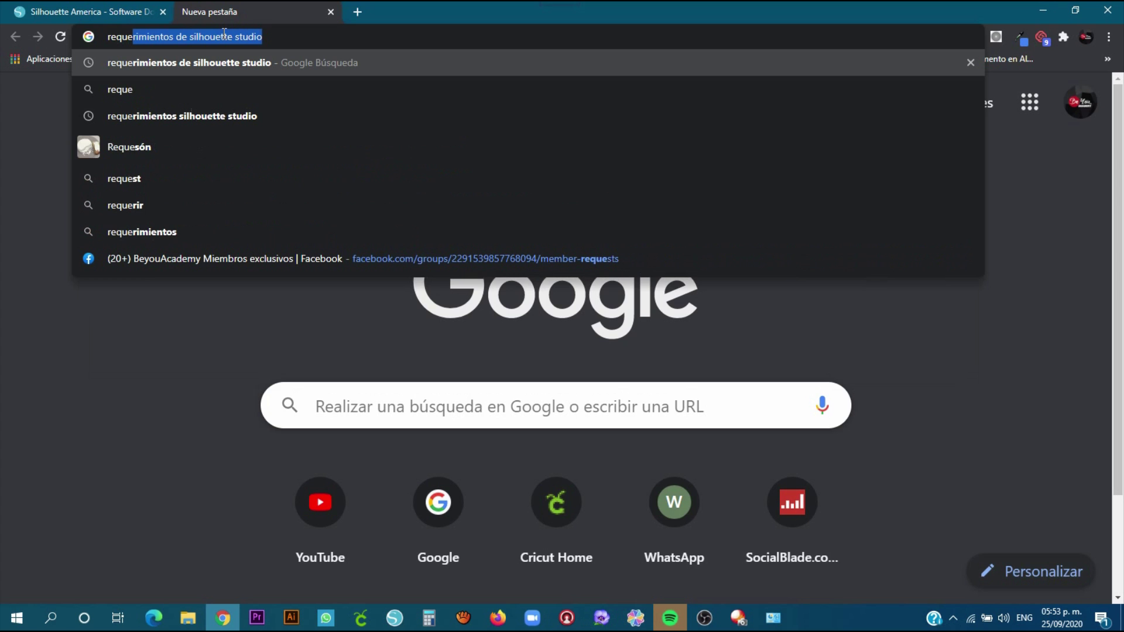
pyautogui.press('Return')
pyautogui.click(265, 80)
pyautogui.click(700, 201)
# Highlight the operating system and hardware lines in the Requisitos de Silhouette result to review them
pyautogui.moveTo(153, 216); pyautogui.dragTo(305, 234)
pyautogui.click(226, 234)
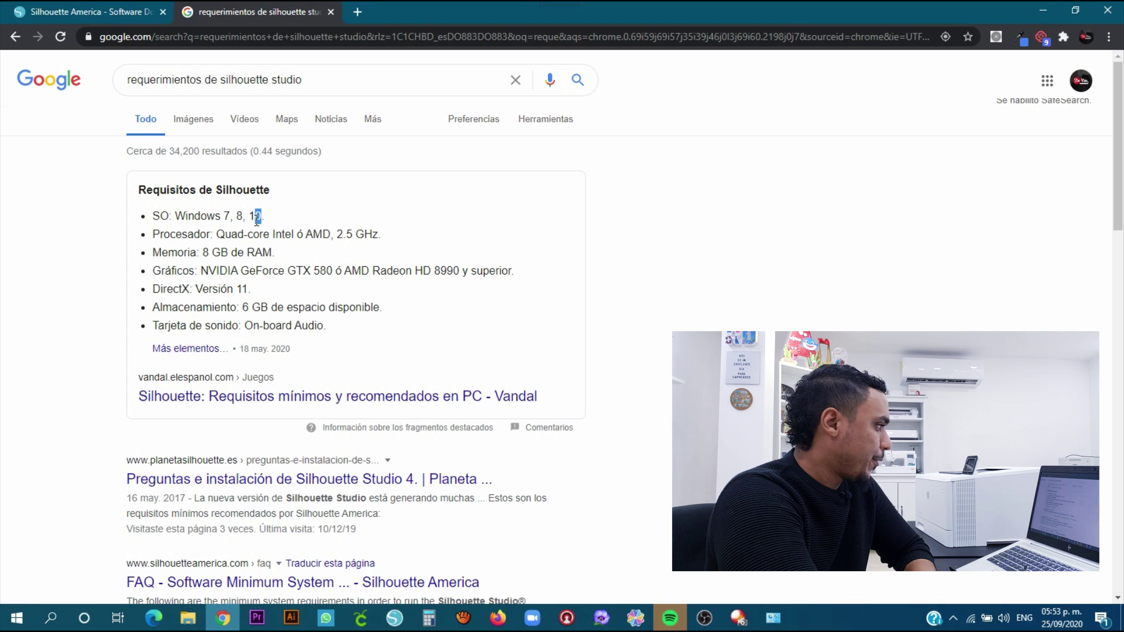
pyautogui.moveTo(166, 233); pyautogui.dragTo(348, 309)
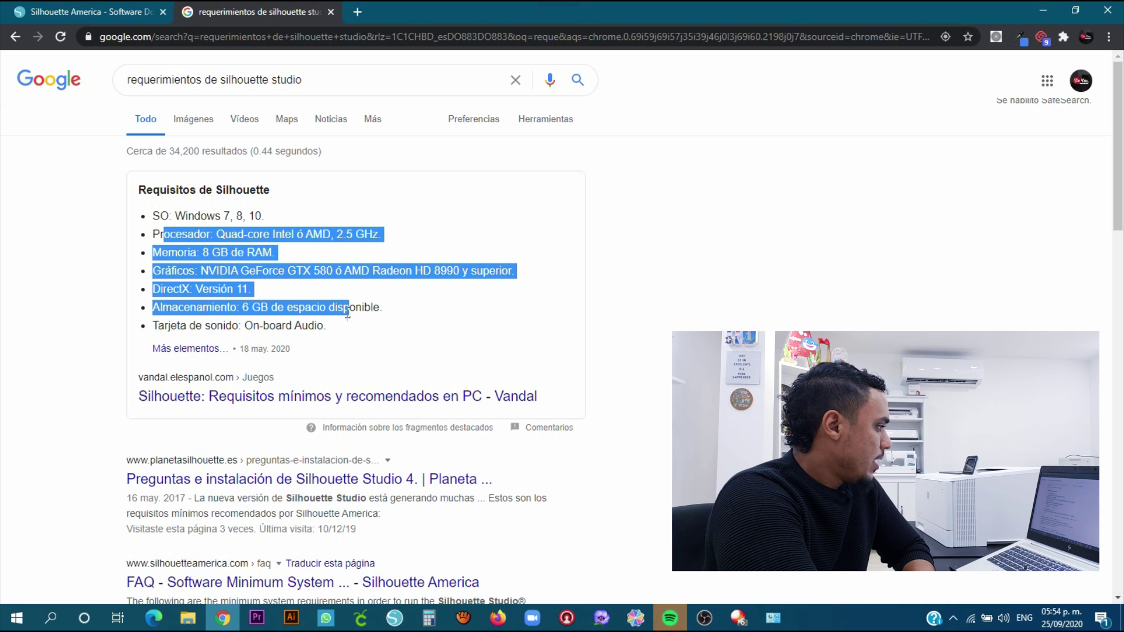
pyautogui.click(292, 304)
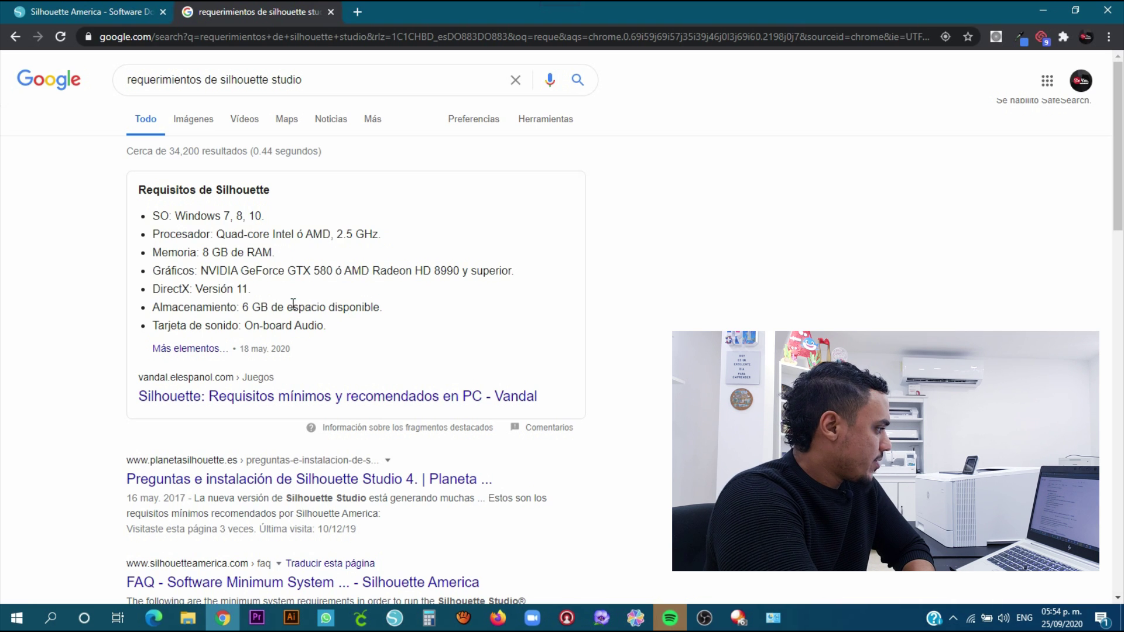
# Highlight the Almacenamiento line in the requirements list to review the required disk space
pyautogui.moveTo(266, 309); pyautogui.dragTo(371, 309)
pyautogui.click(328, 308)
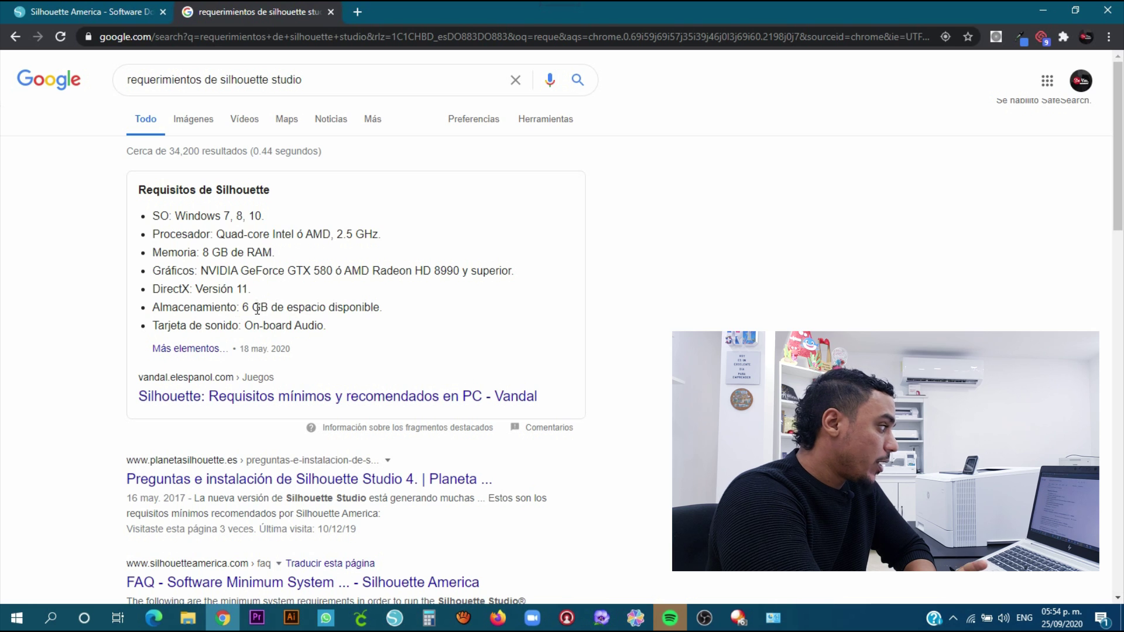
pyautogui.moveTo(241, 308); pyautogui.dragTo(417, 308)
pyautogui.click(281, 311)
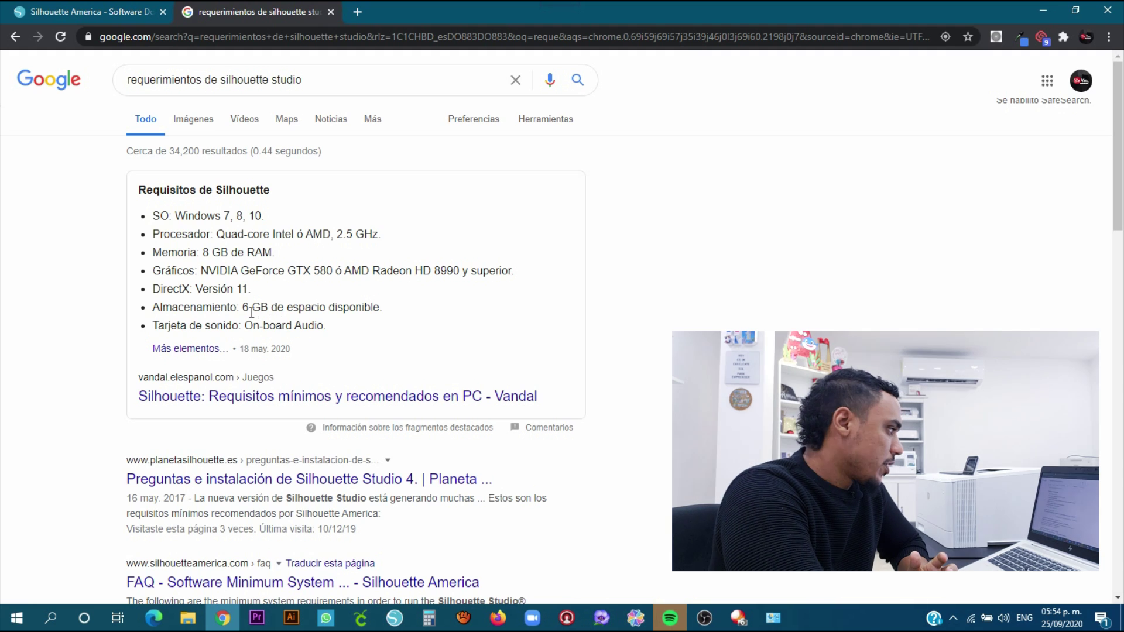
pyautogui.moveTo(286, 306); pyautogui.dragTo(348, 310)
pyautogui.click(318, 312)
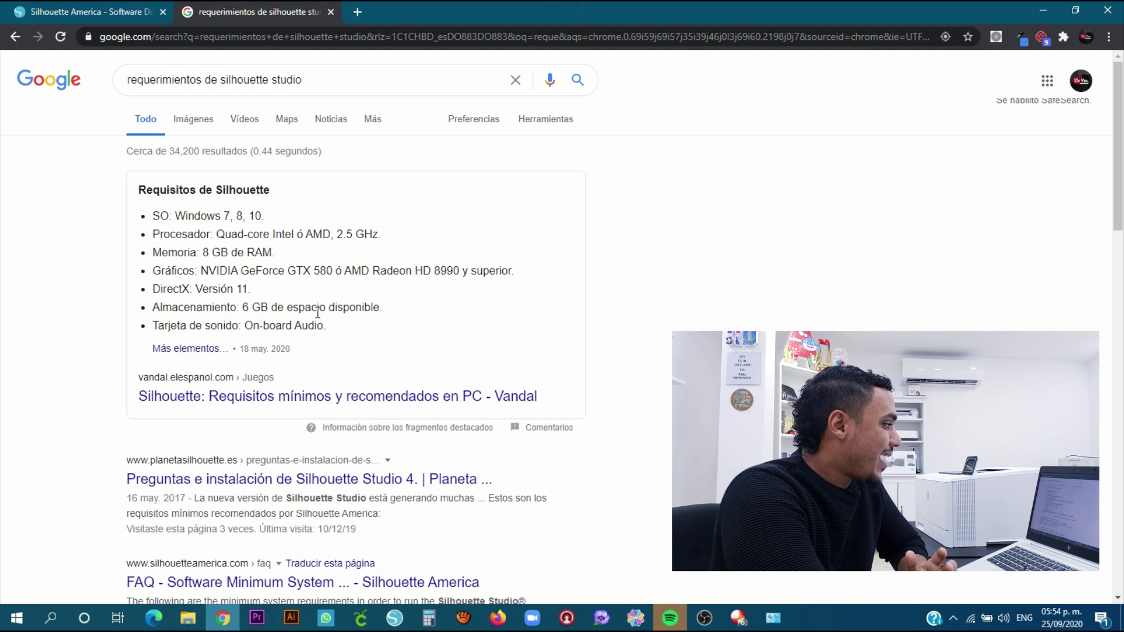
# Highlight the Memoria line in the requirements list to review the required RAM
pyautogui.moveTo(174, 249); pyautogui.dragTo(275, 253)
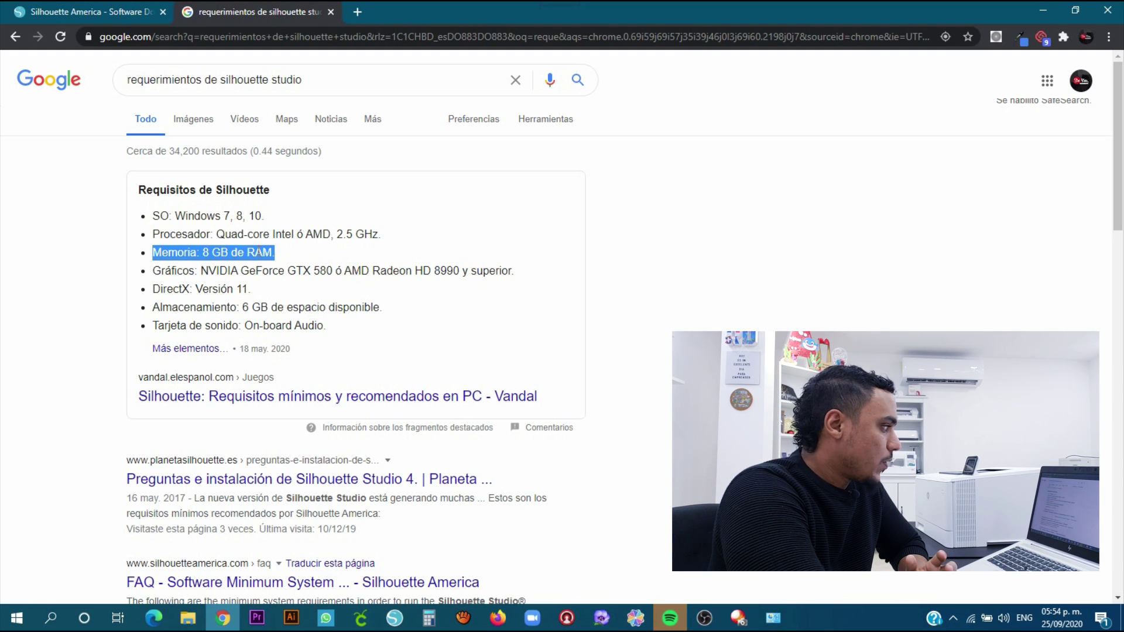
pyautogui.click(195, 258)
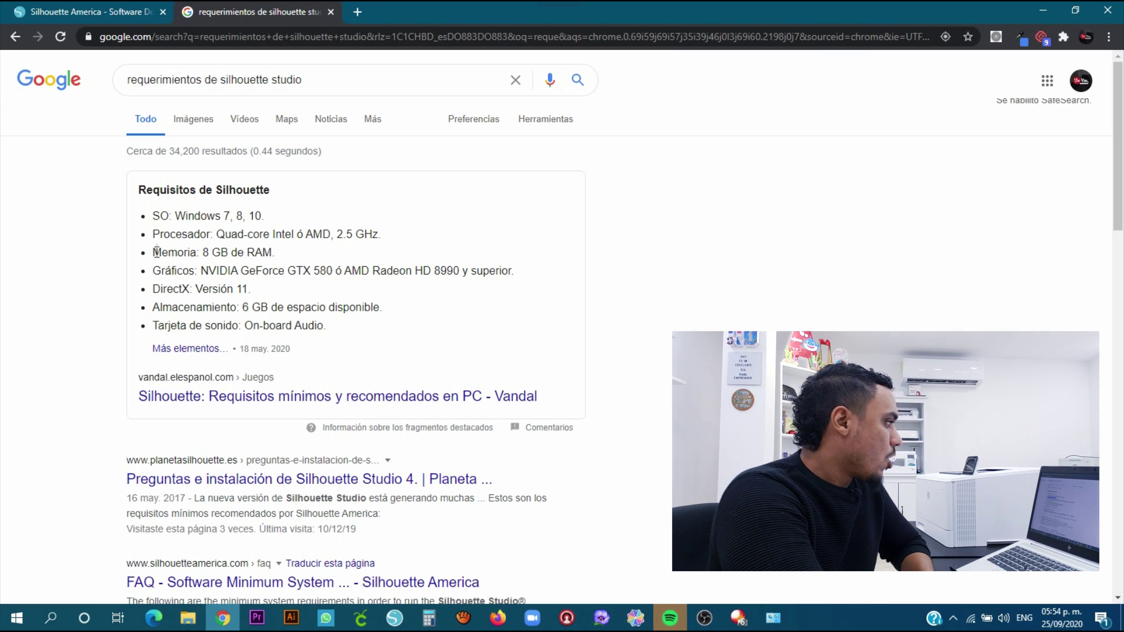
pyautogui.moveTo(156, 252); pyautogui.dragTo(295, 251)
pyautogui.click(249, 257)
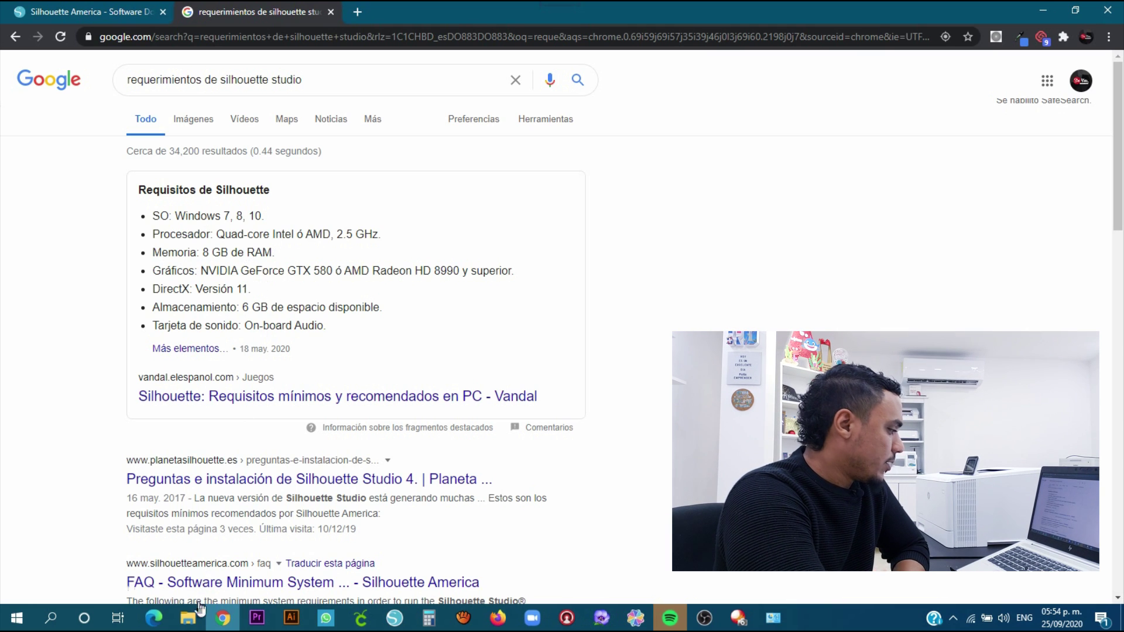
# Switch to the Escritorio window in File Explorer and view the properties of Este equipo
pyautogui.click(187, 617)
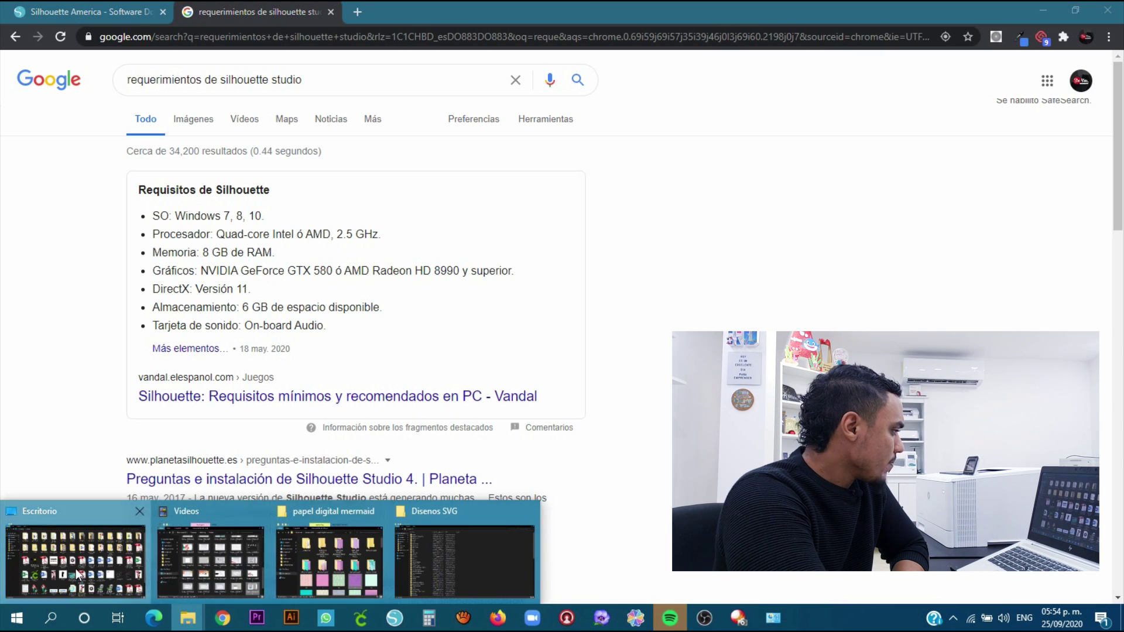
pyautogui.click(78, 574)
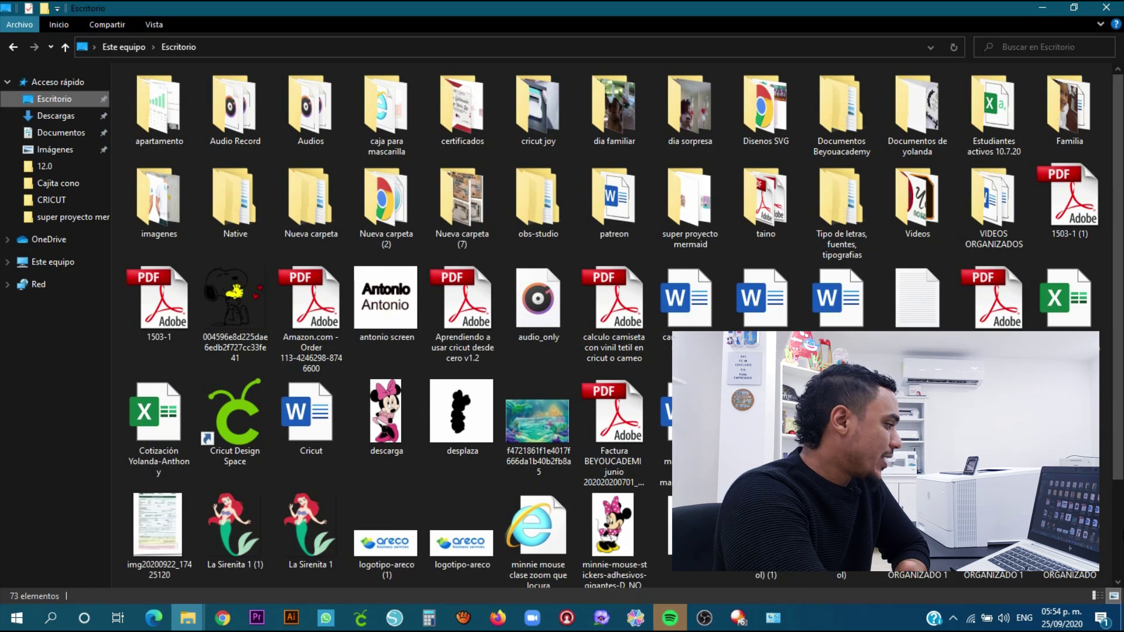
pyautogui.rightClick(48, 267)
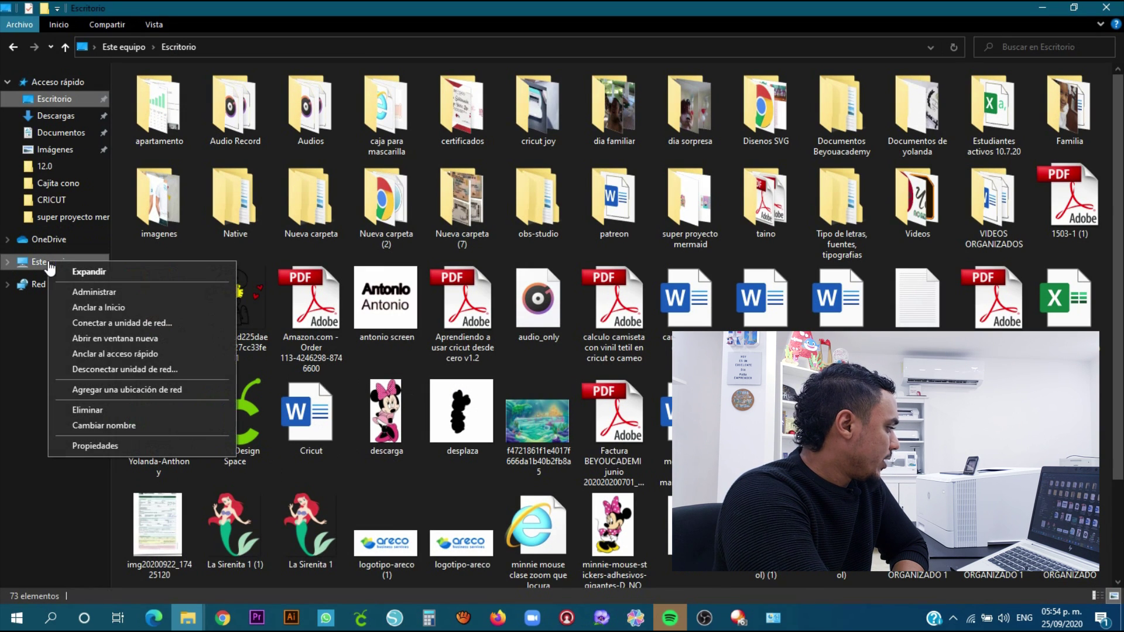
pyautogui.click(111, 449)
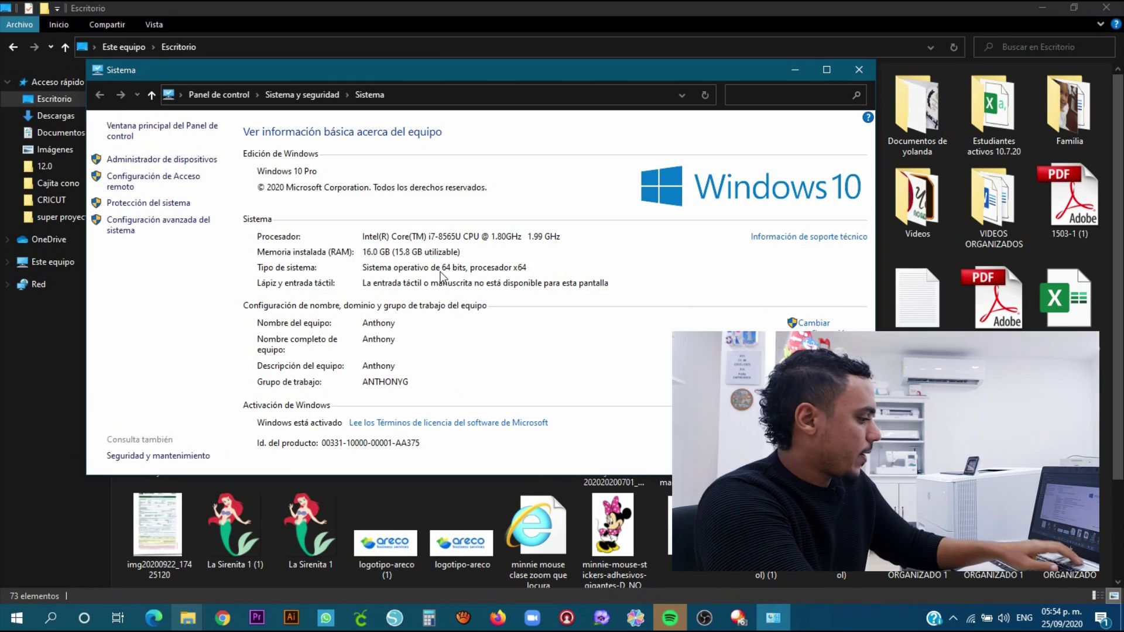
# Capture the installed memory (RAM) line in the System window, draw a red arrow to it, and copy the capture
pyautogui.press('Print')
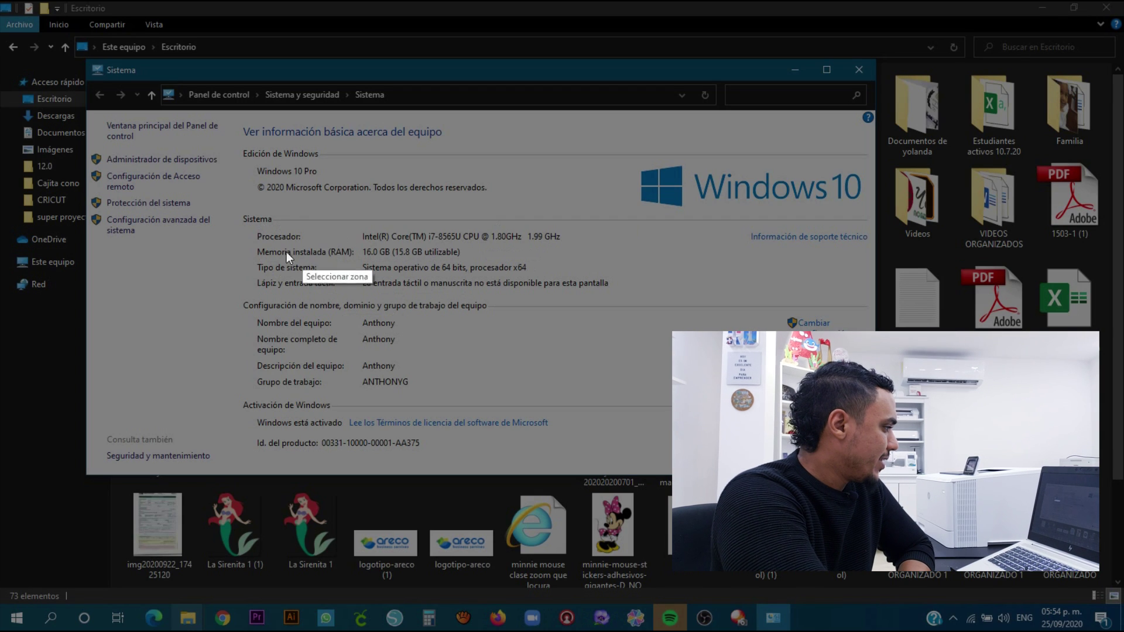
pyautogui.moveTo(244, 244); pyautogui.dragTo(538, 263)
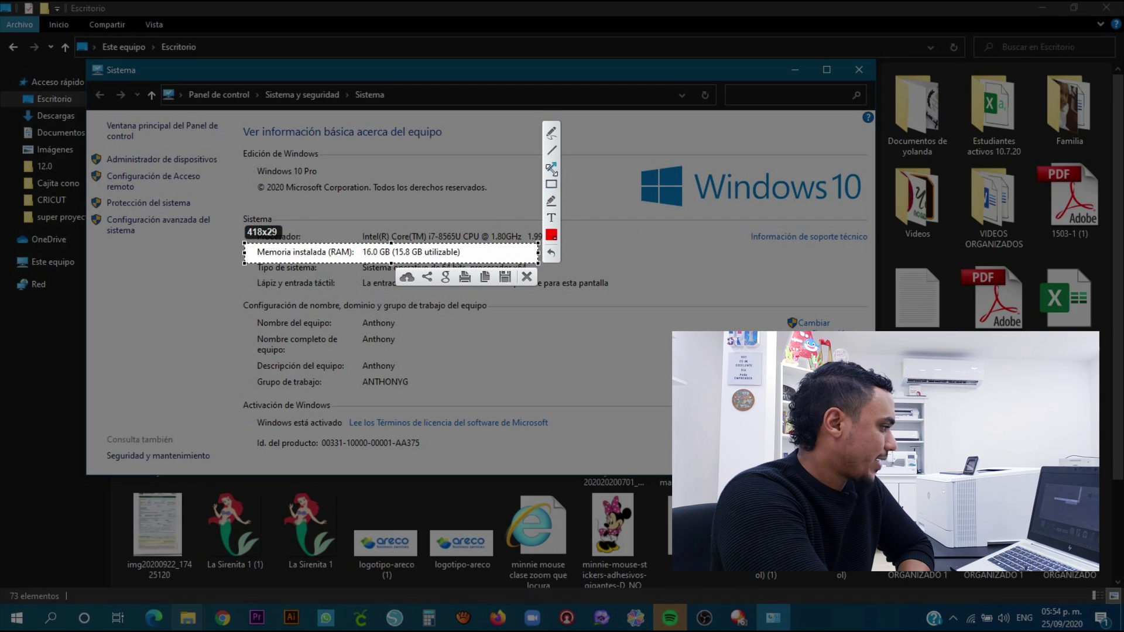
pyautogui.moveTo(655, 161)
pyautogui.mouseDown()
pyautogui.moveTo(411, 225)
pyautogui.moveTo(396, 248)
pyautogui.mouseUp()
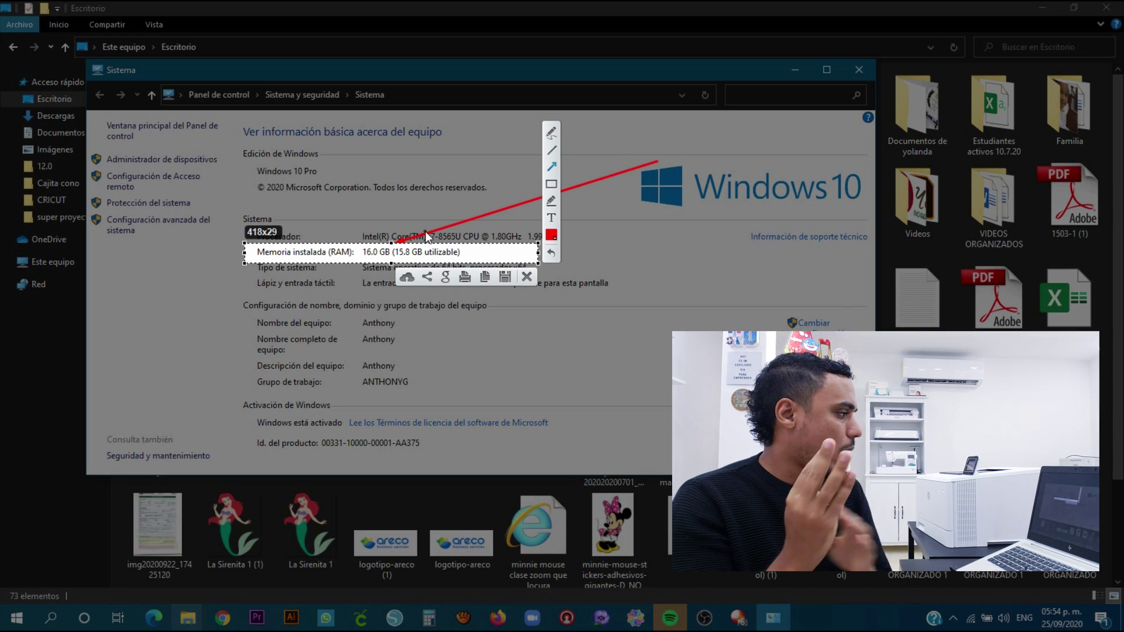
pyautogui.hotkey('ctrl', 'c')
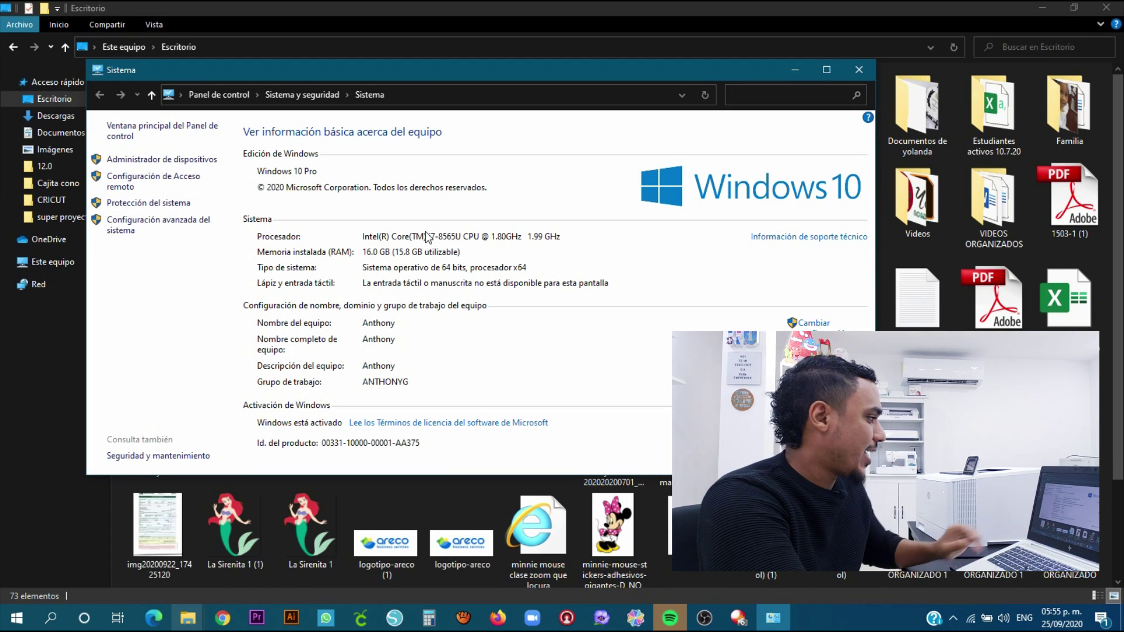
# Minimize the System window and switch to the oreo document in Silhouette Studio
pyautogui.click(795, 70)
pyautogui.moveTo(395, 619)
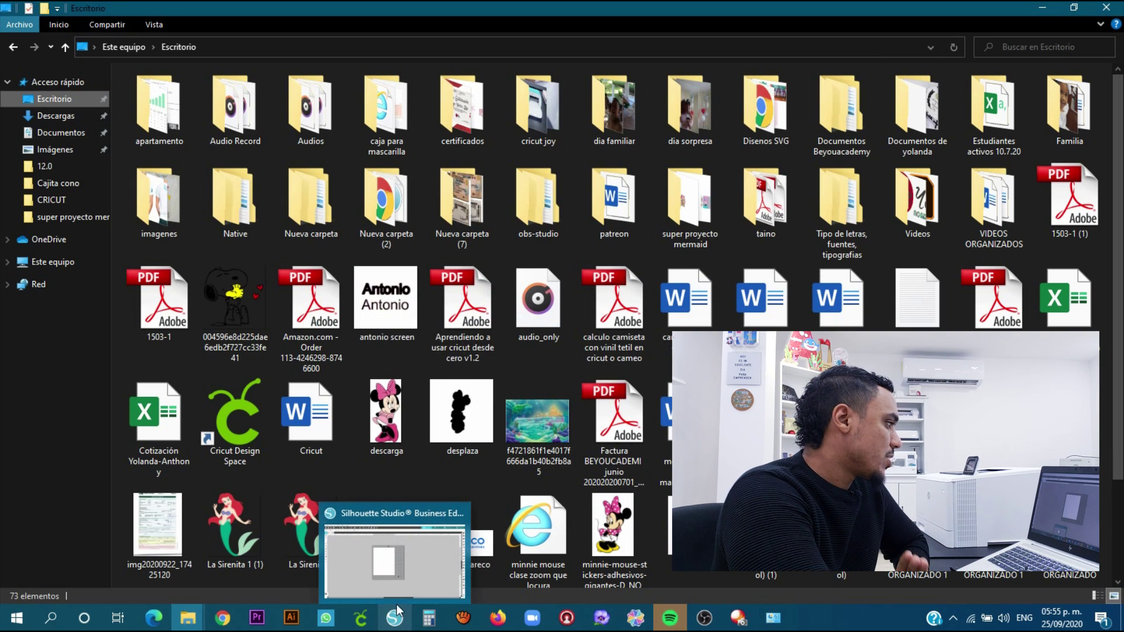
pyautogui.click(403, 569)
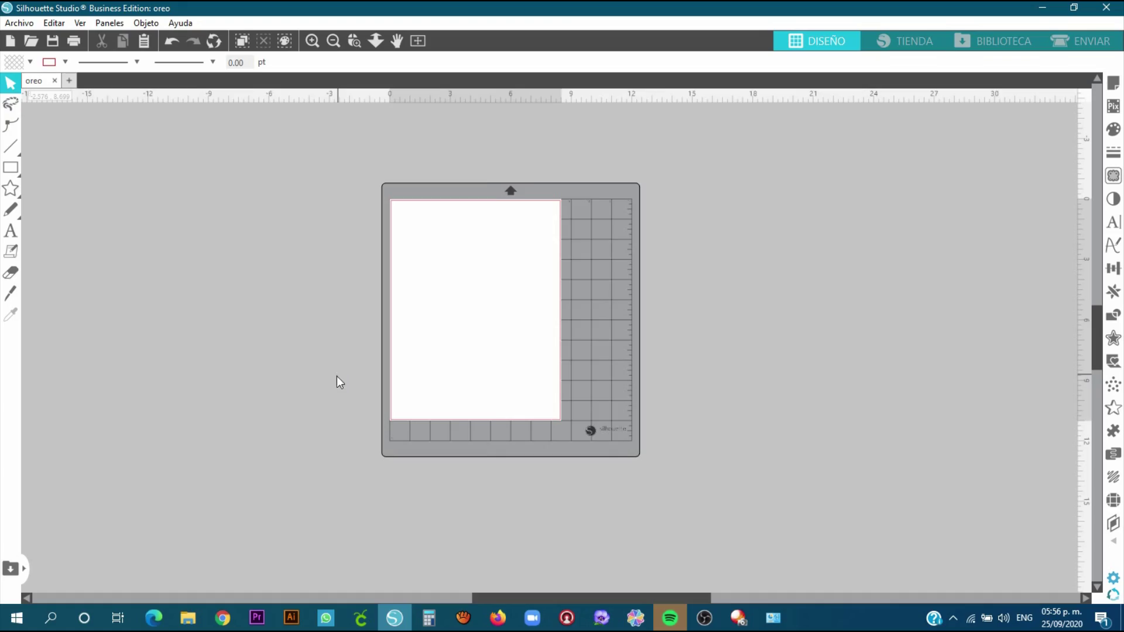
# Add the text "Indiana" in the empty area beside the mat and enlarge it to about 9.18 by 3.13 in
pyautogui.scroll(2, 336, 375)
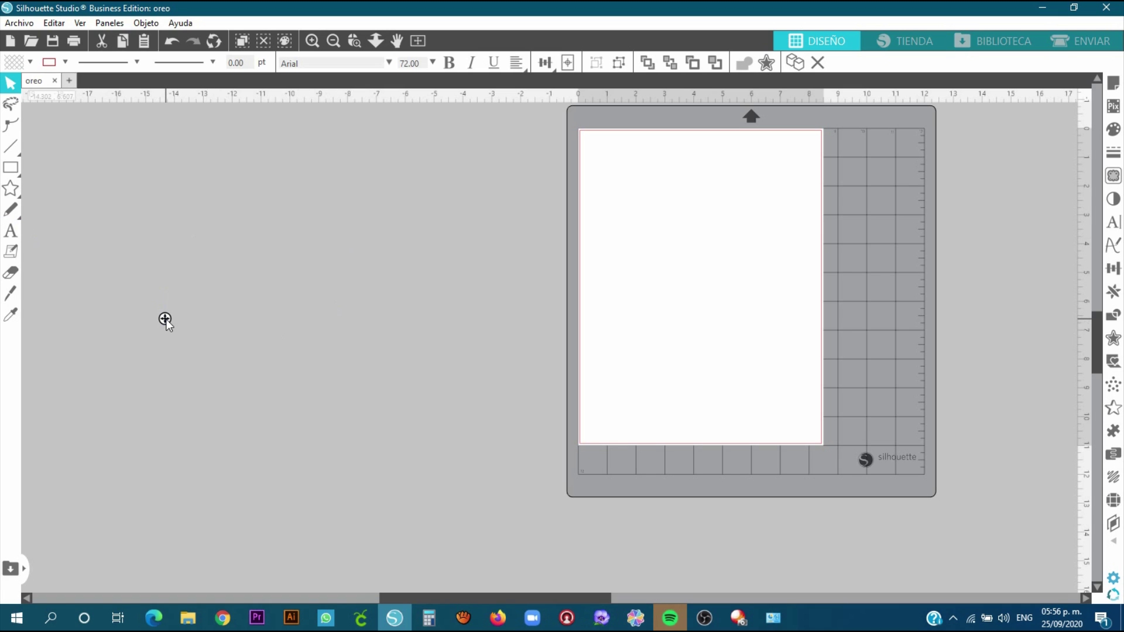
pyautogui.write('ndiana')
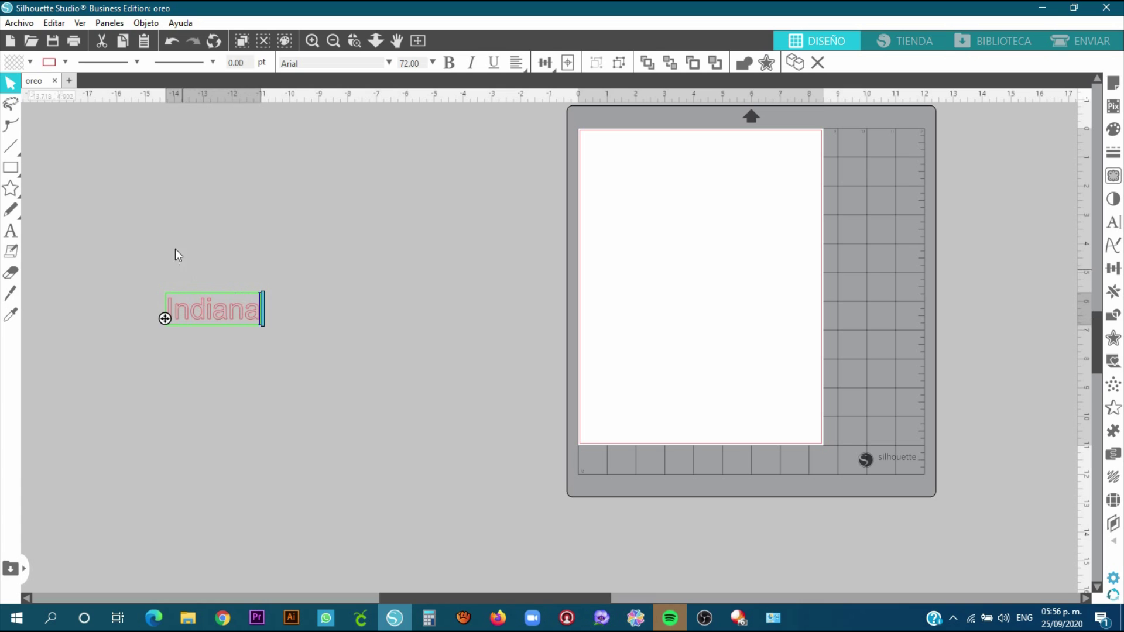
pyautogui.moveTo(129, 228); pyautogui.dragTo(332, 345)
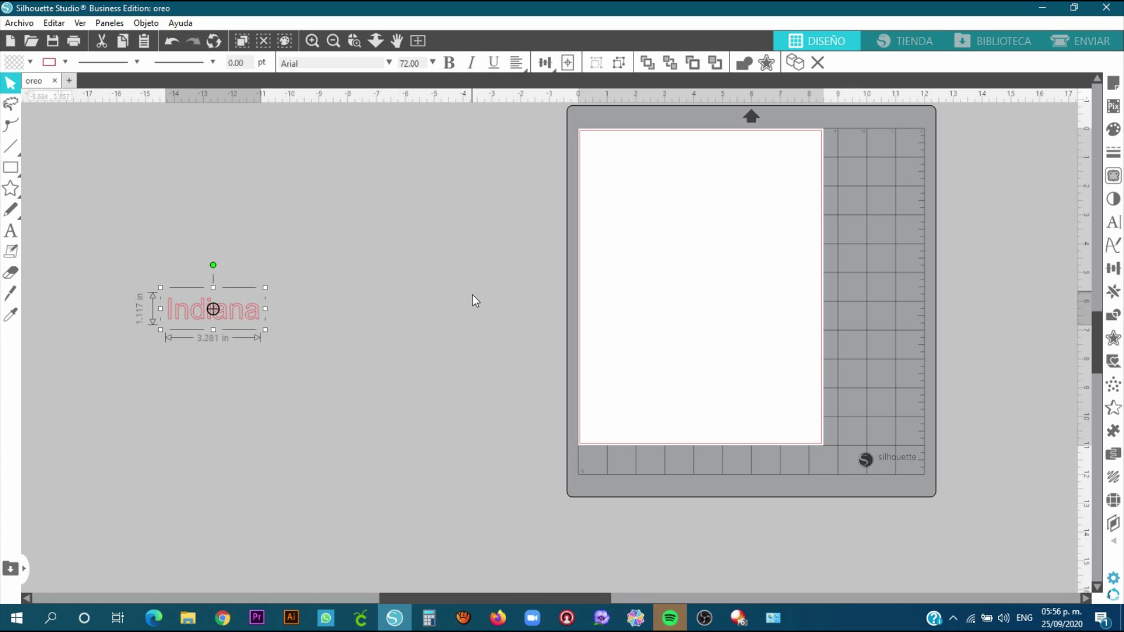
pyautogui.moveTo(265, 330); pyautogui.dragTo(446, 387)
# Set the font of the Indiana text to Amarillo and scale the text down to about 11.68 by 4.06 in
pyautogui.click(1114, 227)
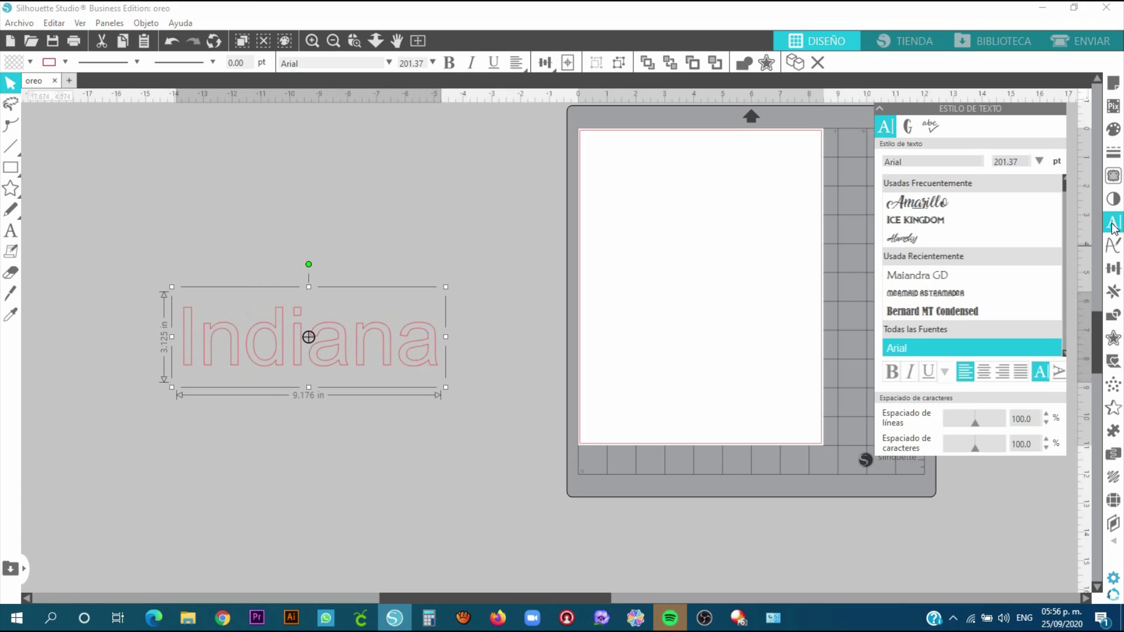
pyautogui.click(953, 206)
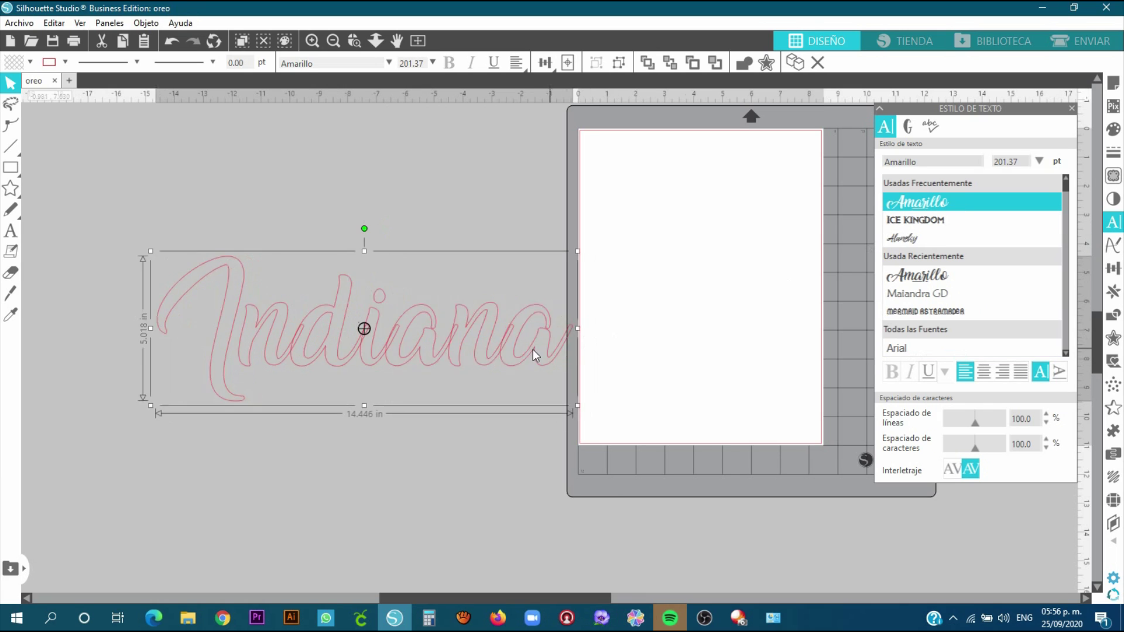
pyautogui.moveTo(534, 408); pyautogui.dragTo(443, 377)
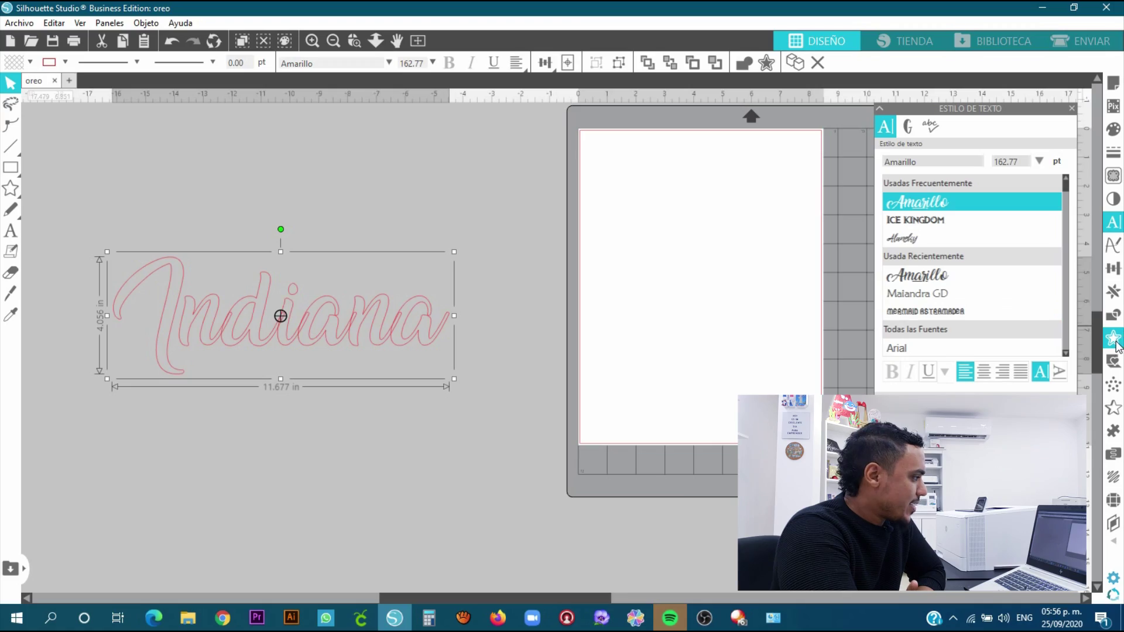
# Create an outward offset of the Indiana text at 0.125 in with rounded corners
pyautogui.click(1113, 340)
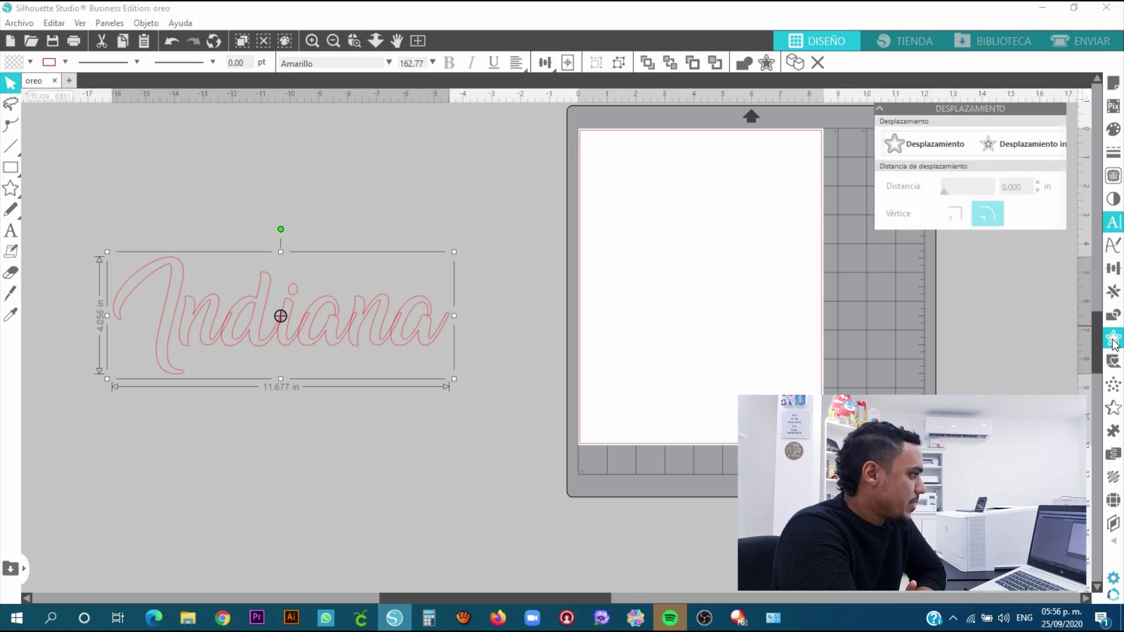
pyautogui.click(922, 144)
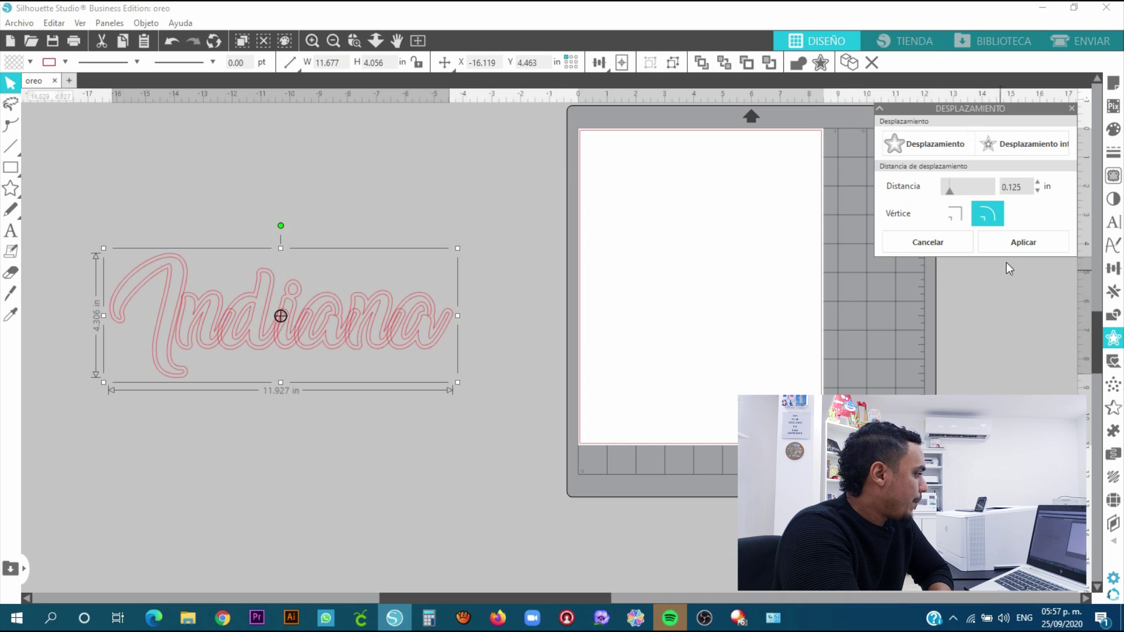
pyautogui.click(502, 356)
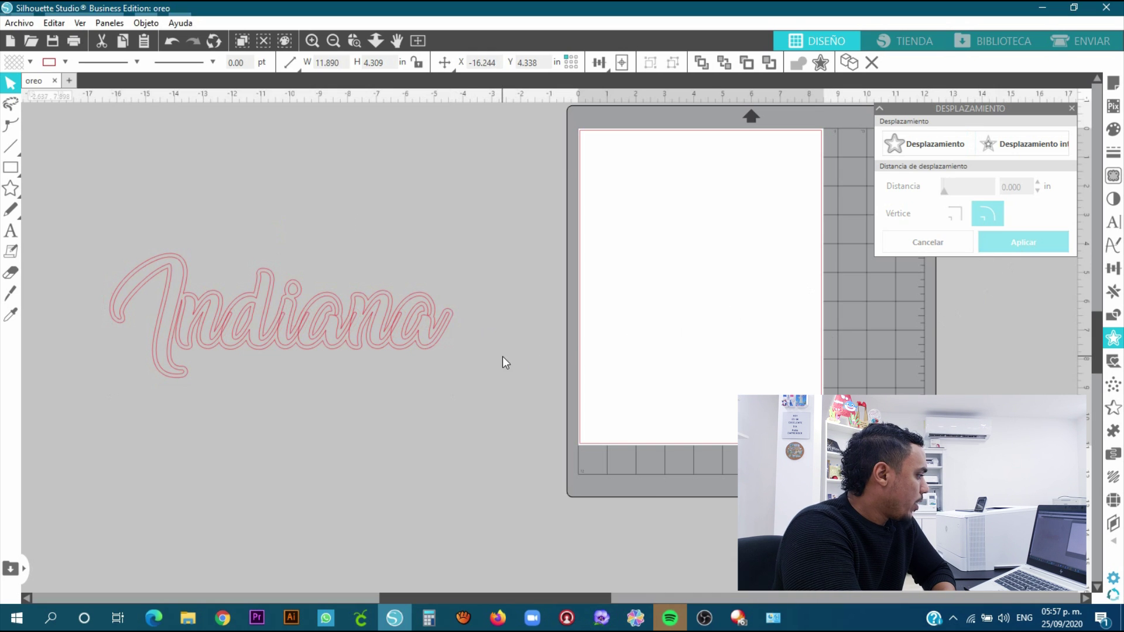
# Move the original Indiana text below its offset outline and fill the outline with purple
pyautogui.moveTo(428, 335); pyautogui.dragTo(427, 458)
pyautogui.click(384, 351)
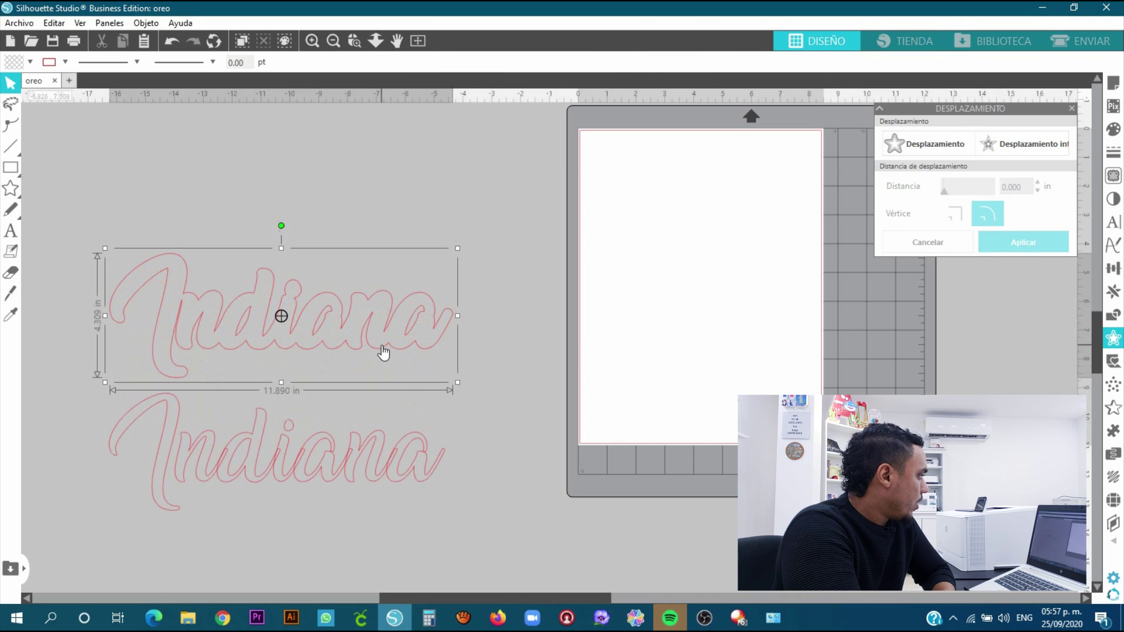
pyautogui.click(28, 62)
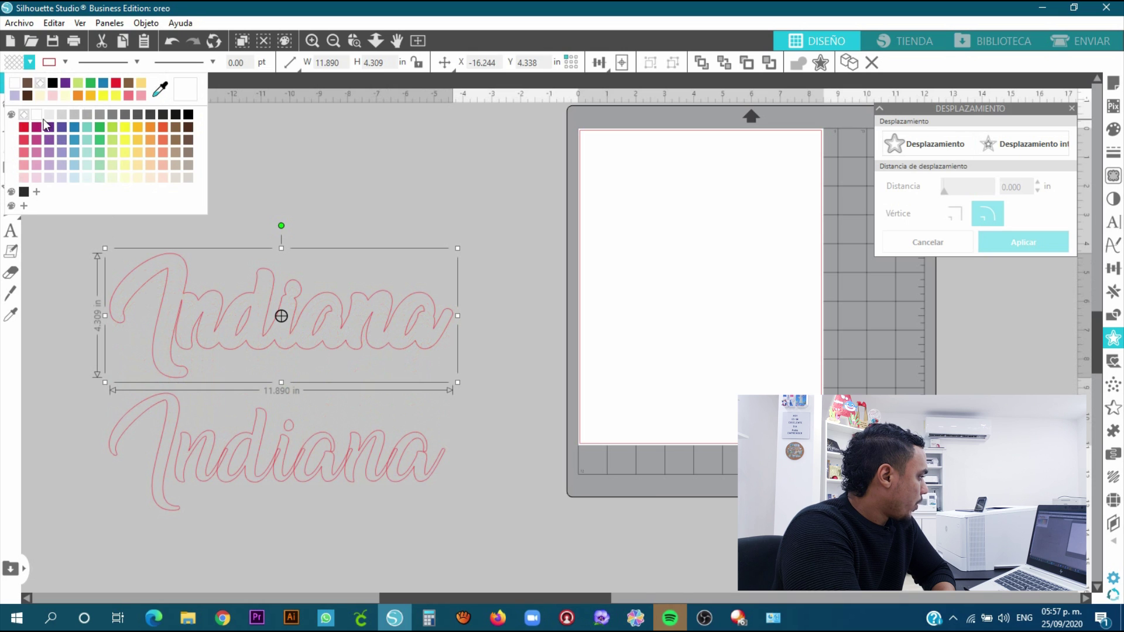
pyautogui.click(50, 127)
# Fill the original Indiana text with light blue and place it back over the purple offset
pyautogui.click(171, 451)
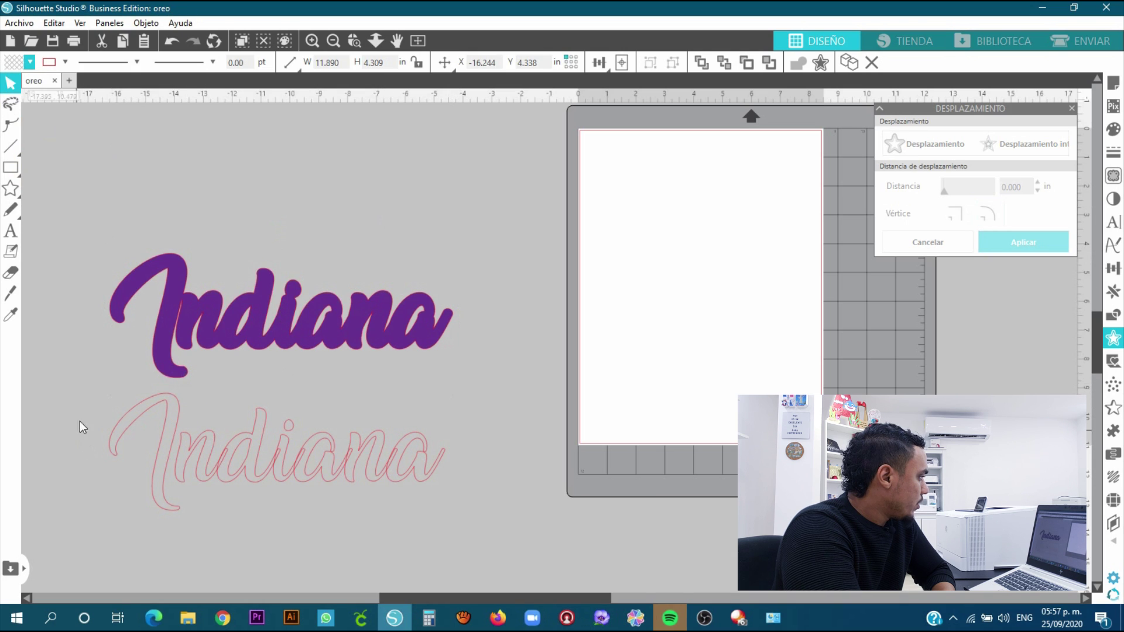
pyautogui.click(111, 436)
pyautogui.click(30, 63)
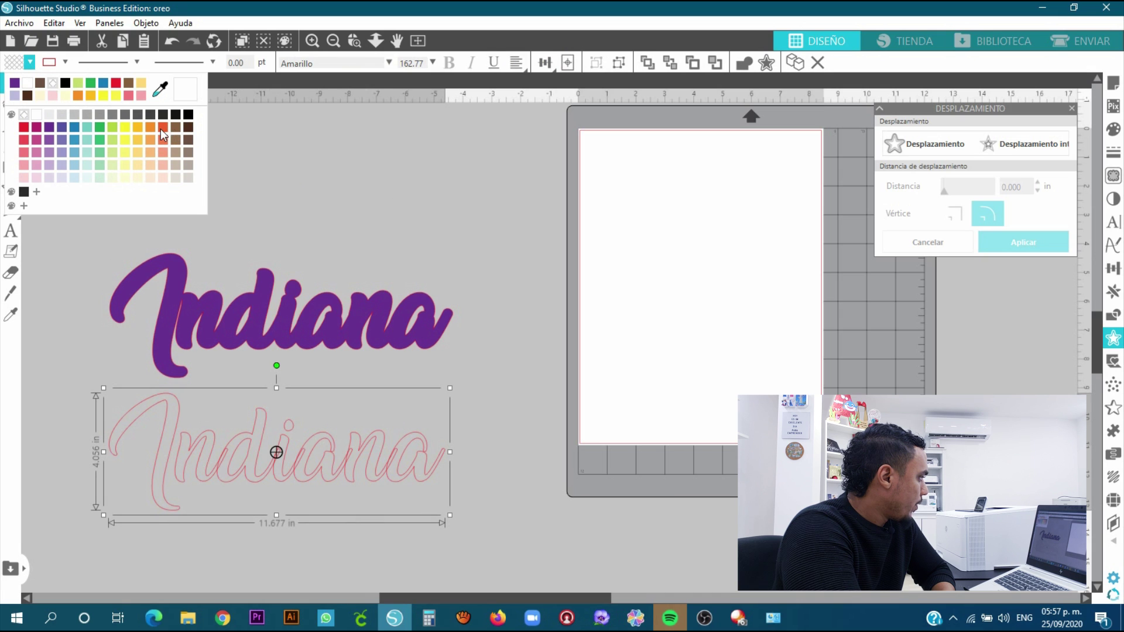
pyautogui.click(73, 173)
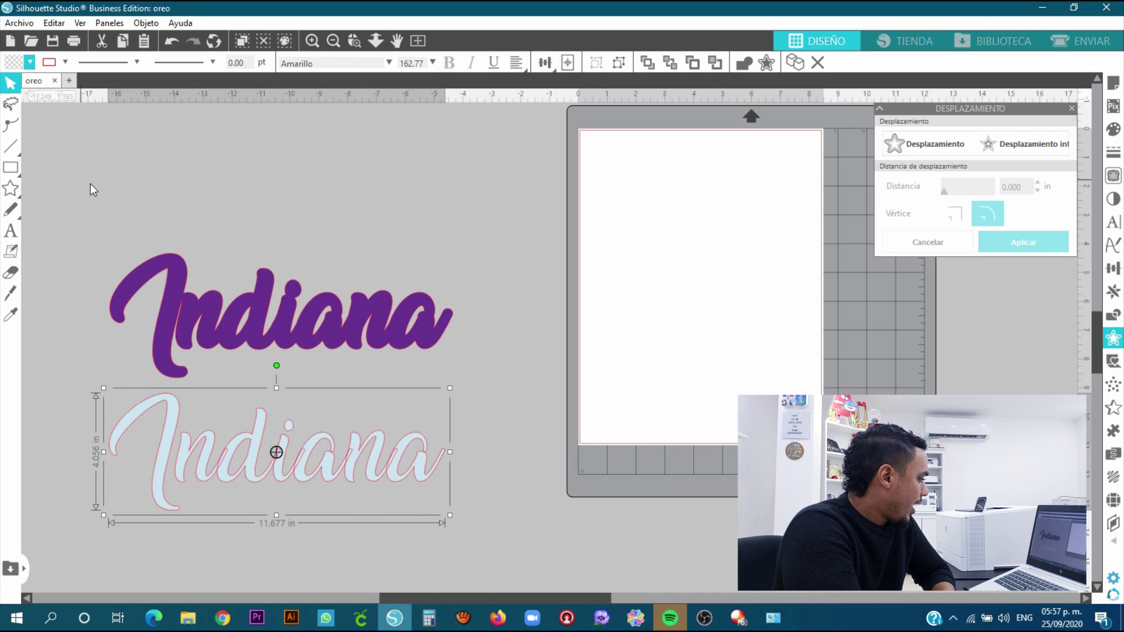
pyautogui.click(136, 238)
pyautogui.moveTo(316, 457); pyautogui.dragTo(310, 339)
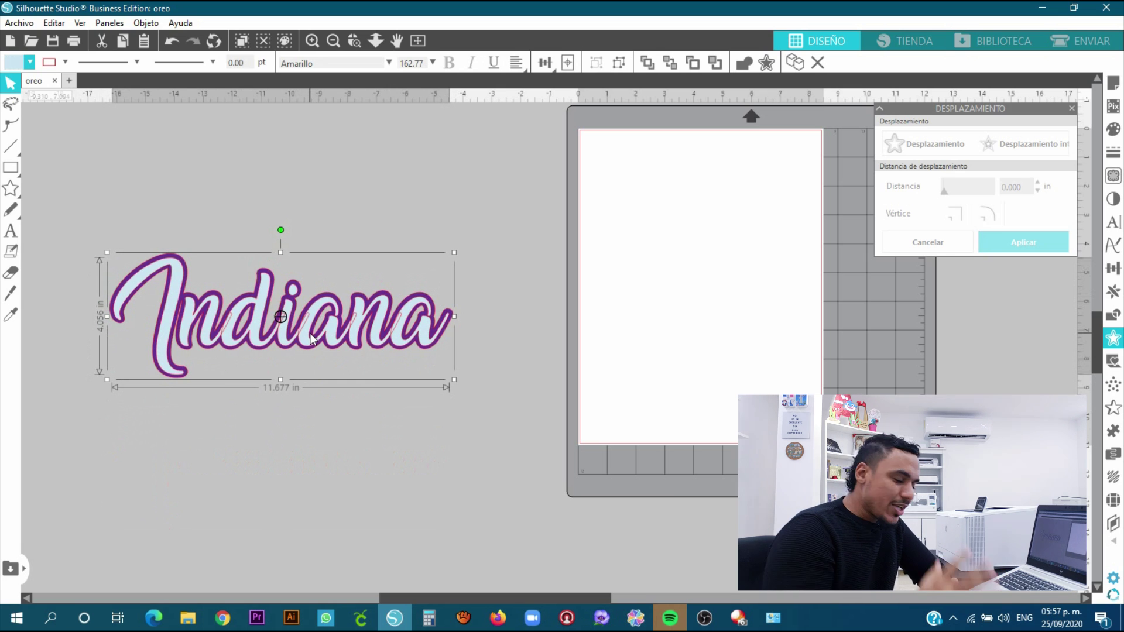
pyautogui.click(372, 189)
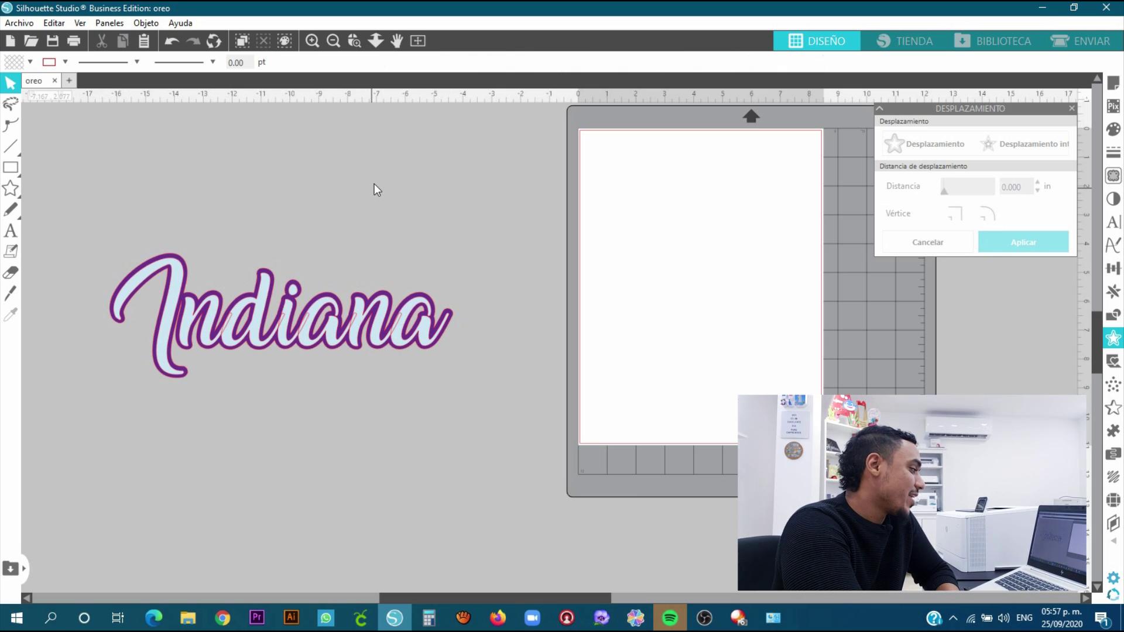
# Switch to Chrome and run an image search for "minnie mouse png" in a new tab
pyautogui.moveTo(222, 618)
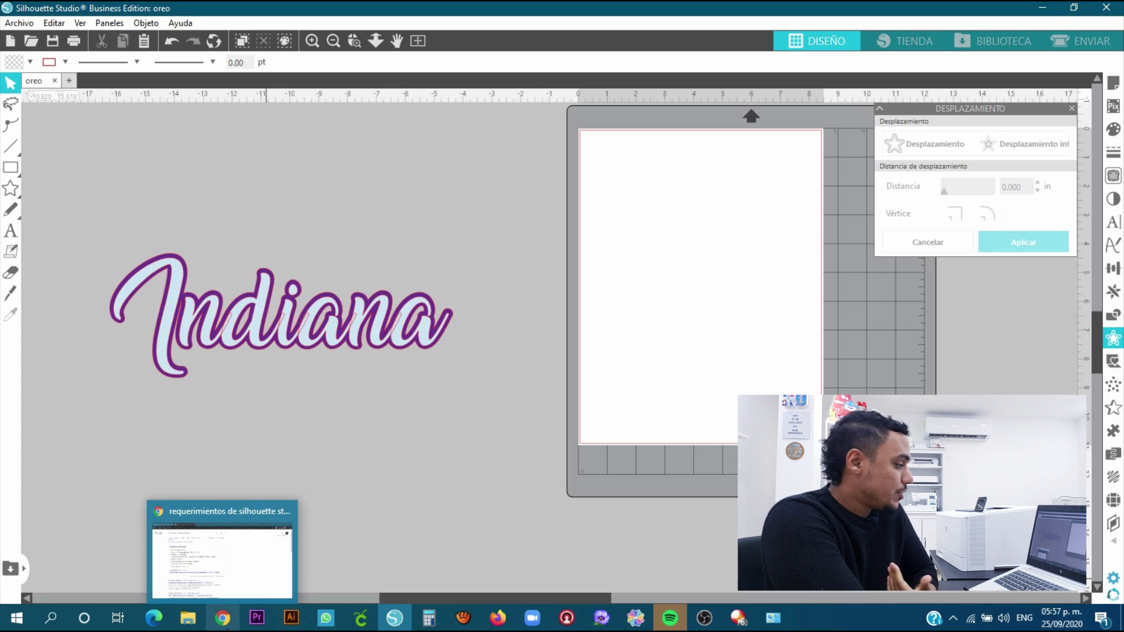
pyautogui.click(252, 598)
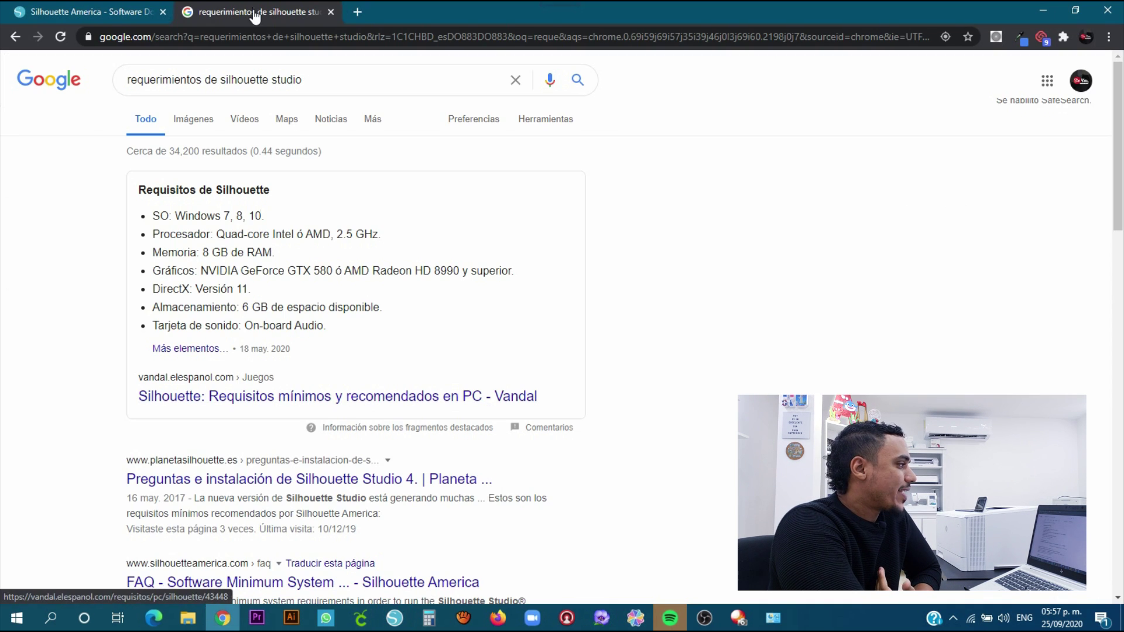
pyautogui.click(358, 15)
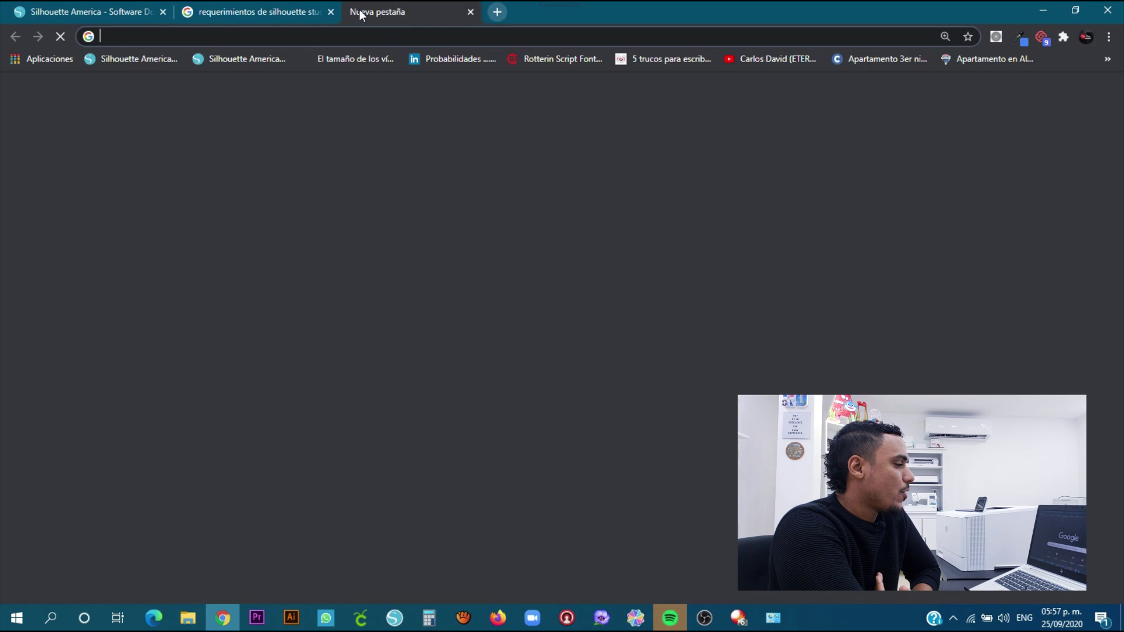
pyautogui.click(375, 43)
pyautogui.write('minnie mouse ')
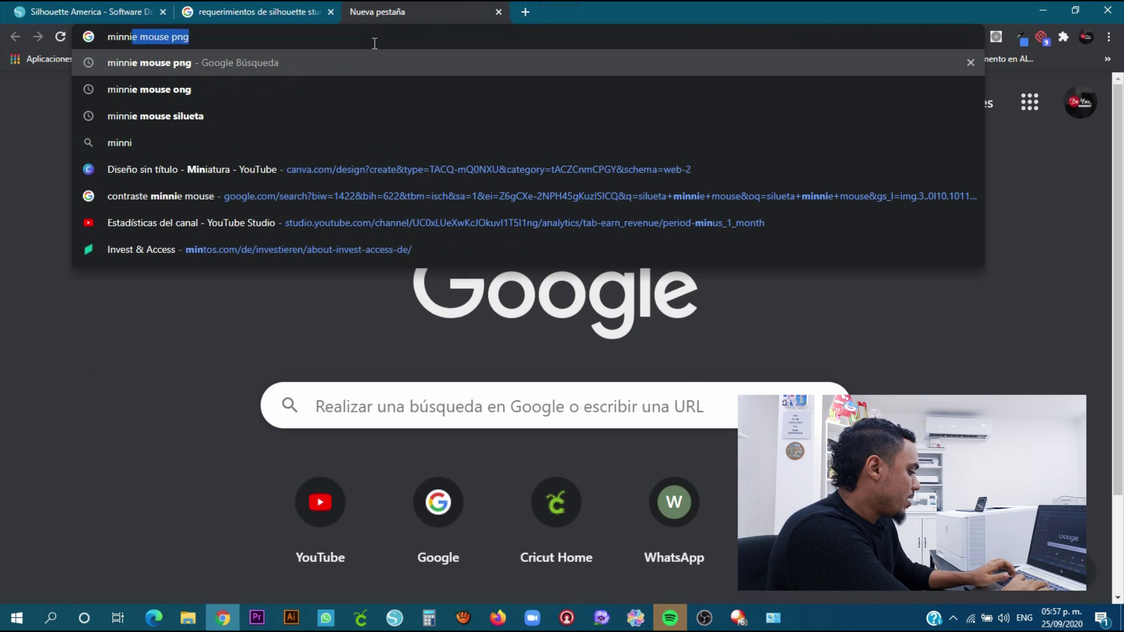
pyautogui.write('png')
pyautogui.press('Return')
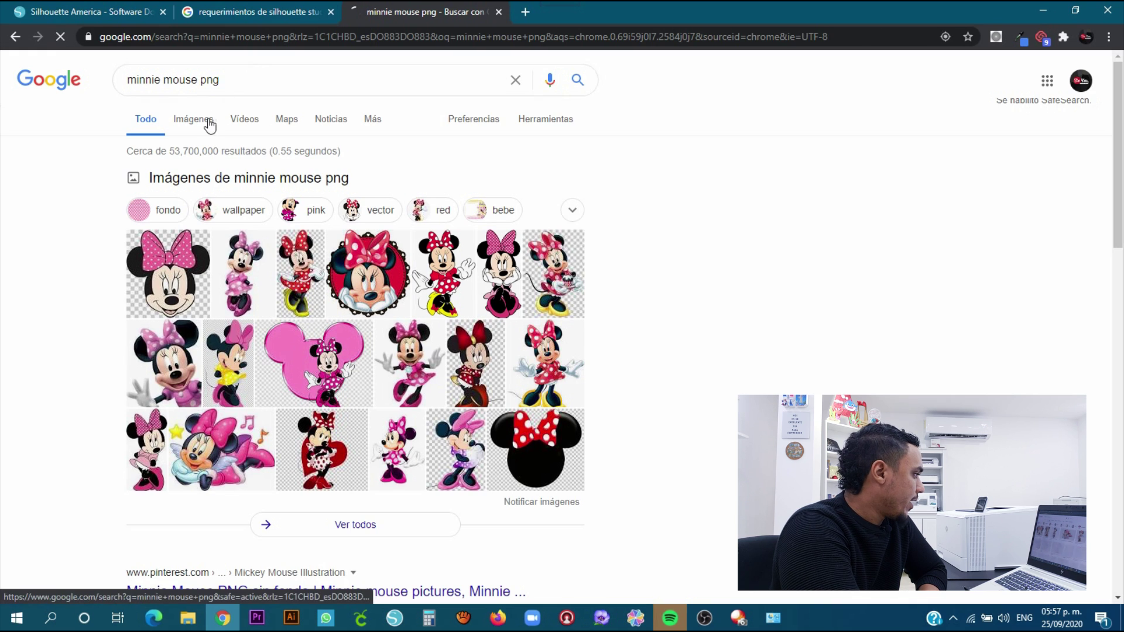
pyautogui.click(175, 118)
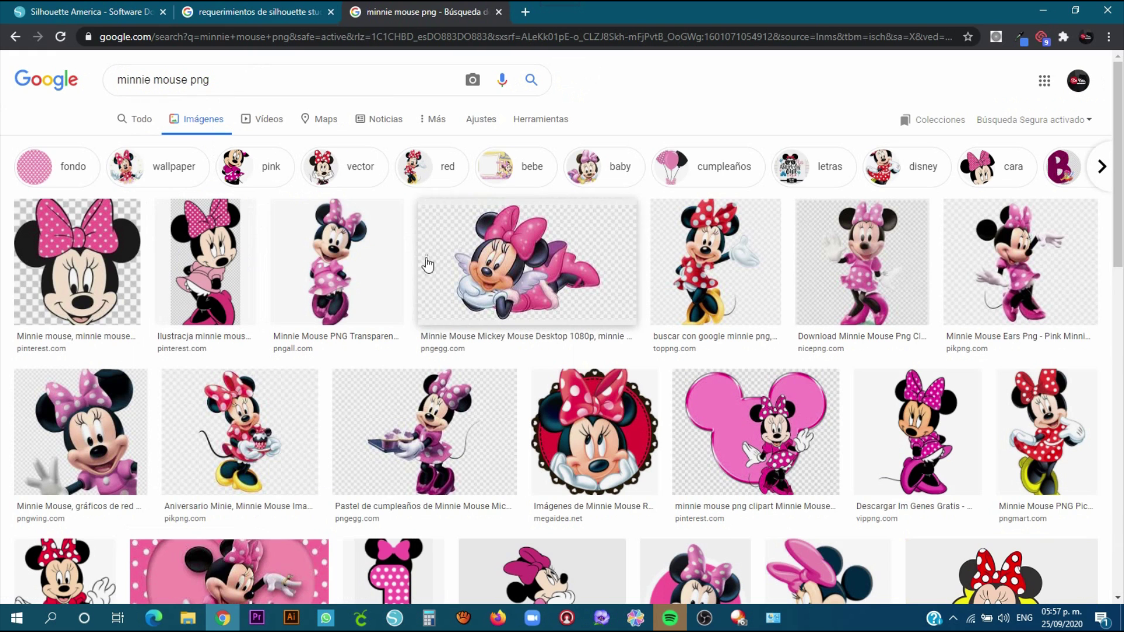
# Open the pngall.com Minnie Mouse image and save it to Escritorio as the PNG file "unnamed (5)"
pyautogui.click(353, 255)
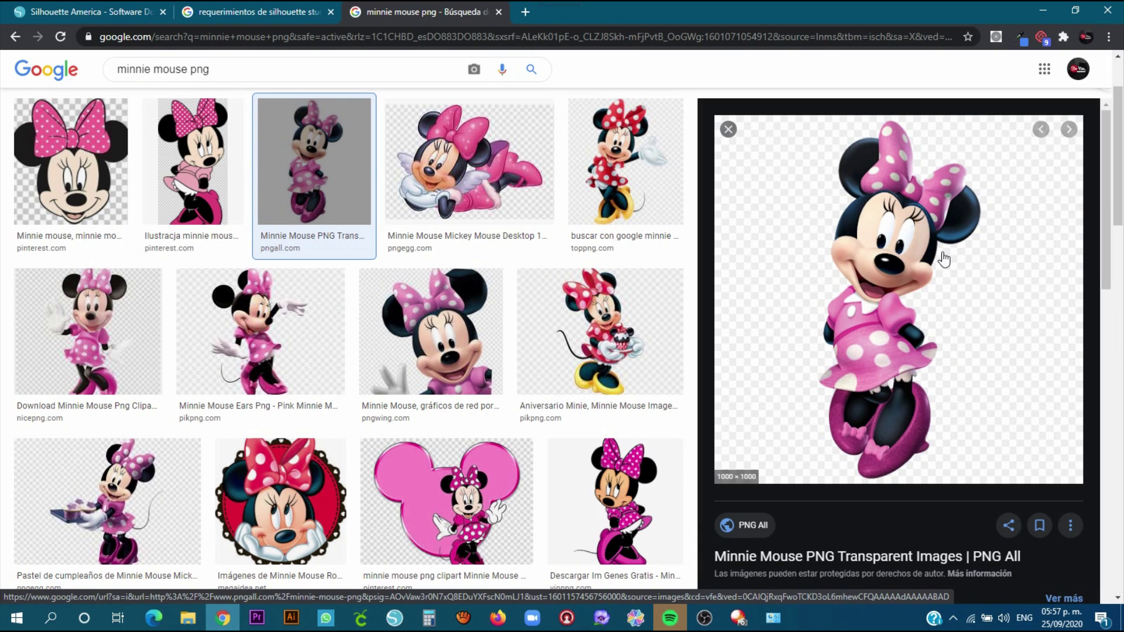
pyautogui.rightClick(768, 226)
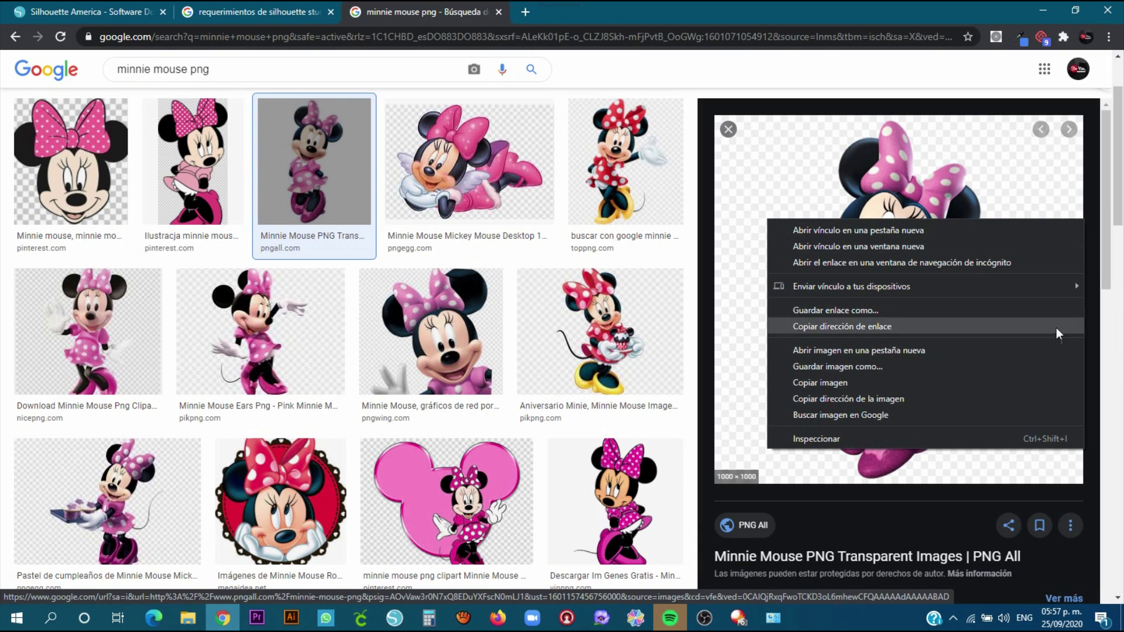
pyautogui.click(876, 370)
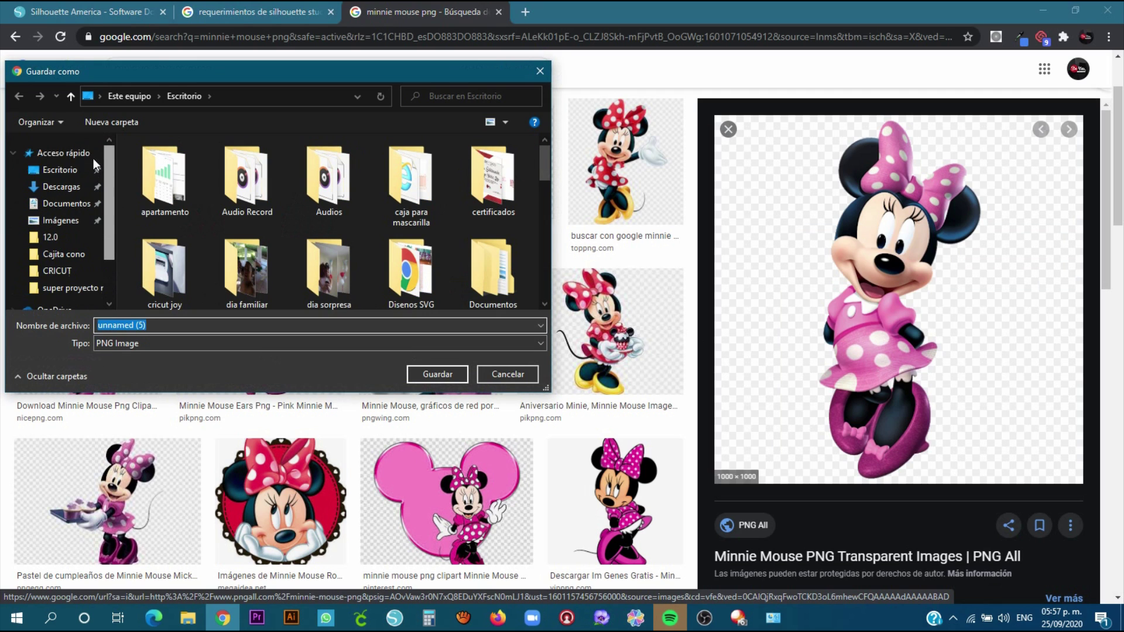
pyautogui.click(436, 374)
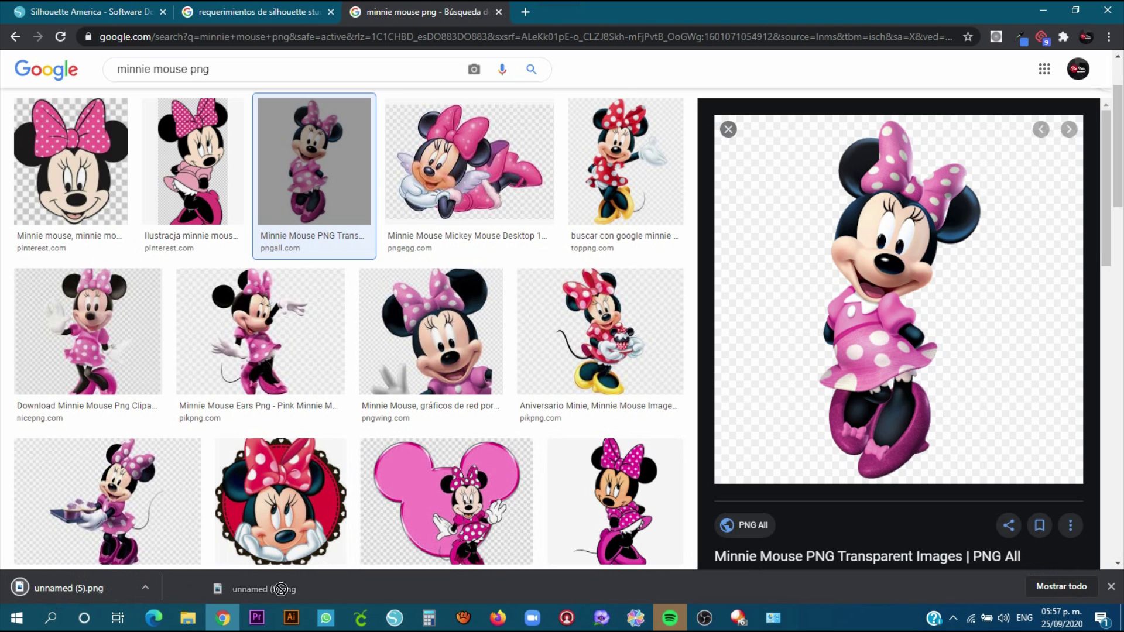
# Insert the downloaded unnamed (5).png into the oreo document in Silhouette Studio, below the Indiana text
pyautogui.moveTo(378, 604); pyautogui.dragTo(394, 616)
pyautogui.moveTo(362, 497); pyautogui.dragTo(364, 494)
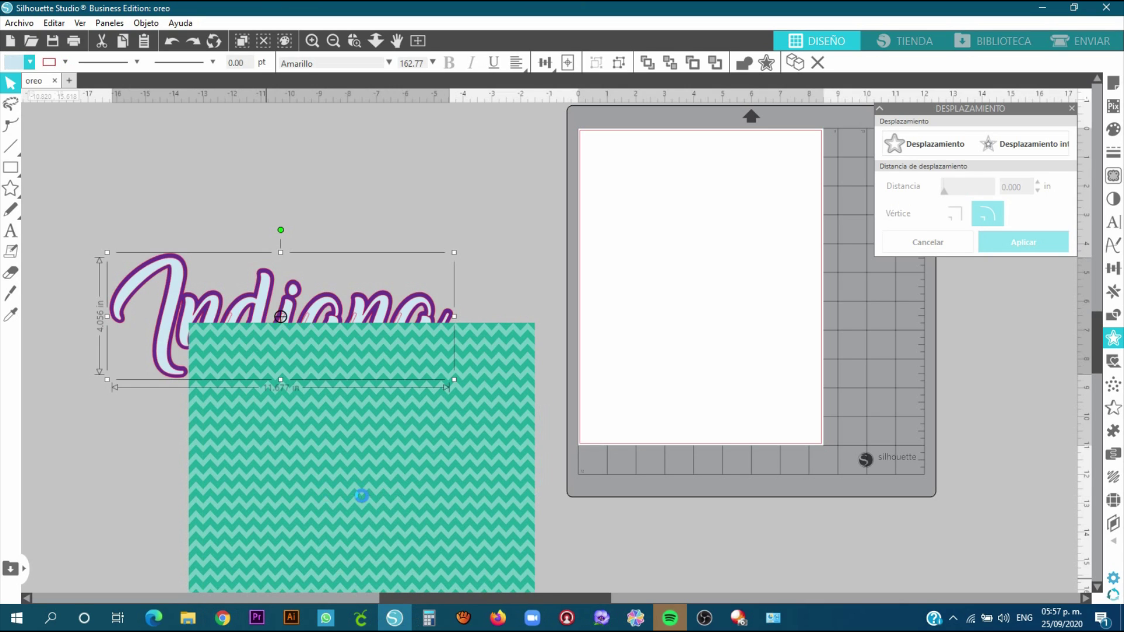
pyautogui.click(224, 621)
pyautogui.moveTo(81, 585); pyautogui.dragTo(394, 619)
pyautogui.moveTo(415, 507); pyautogui.dragTo(417, 508)
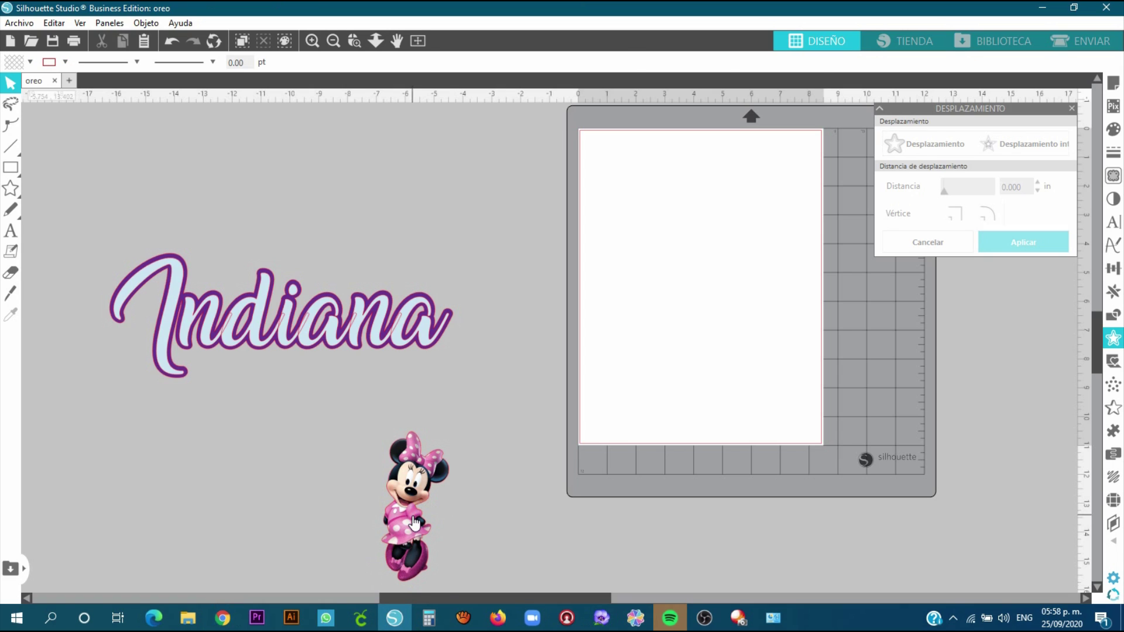
# Enlarge the Minnie Mouse image to about 5.96 by 13.27 in and move it farther away from the mat
pyautogui.scroll(-8, 417, 507)
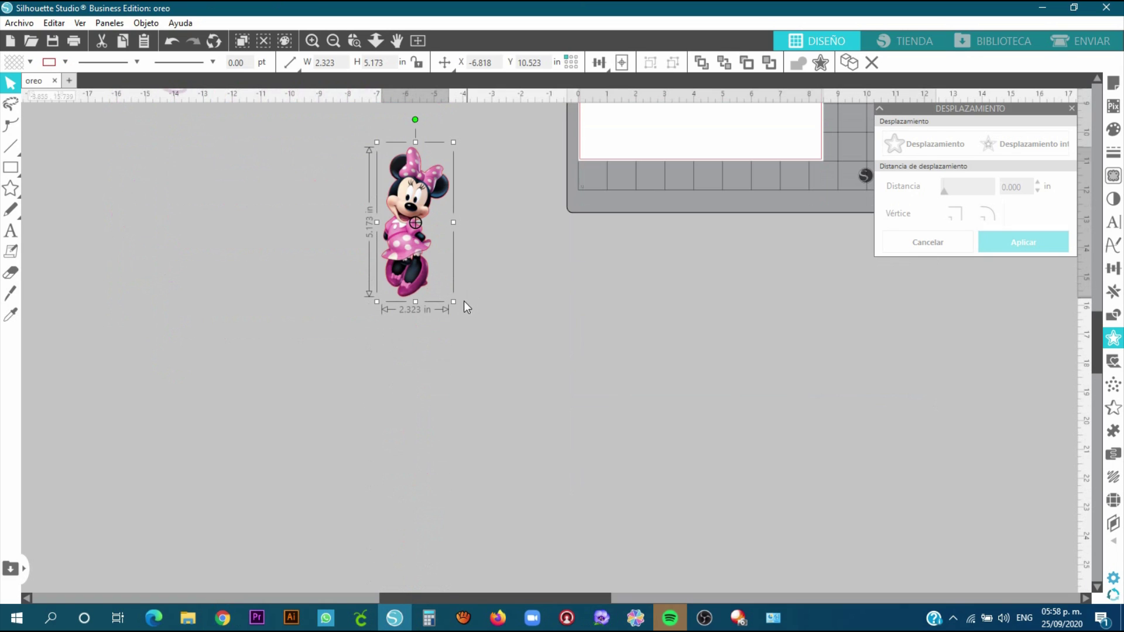
pyautogui.moveTo(455, 303); pyautogui.dragTo(569, 564)
pyautogui.moveTo(480, 438); pyautogui.dragTo(386, 441)
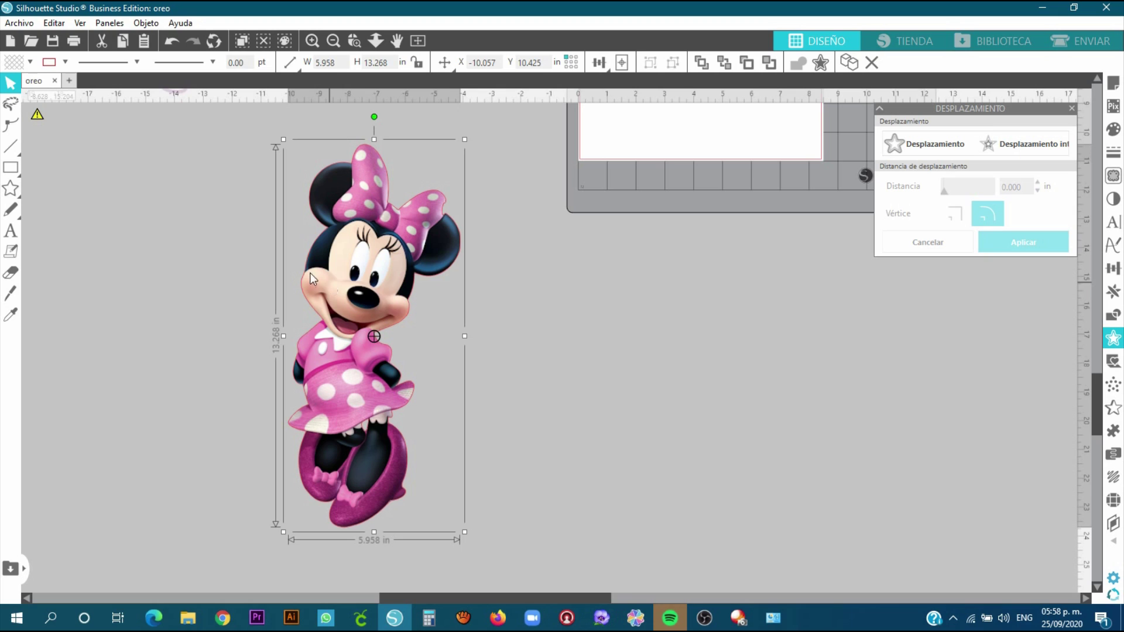
pyautogui.moveTo(311, 278); pyautogui.dragTo(308, 277)
# Create a rounded outward offset of the Minnie Mouse image, widening it until the outline measures about 6.61 by 13.92 in
pyautogui.click(1115, 342)
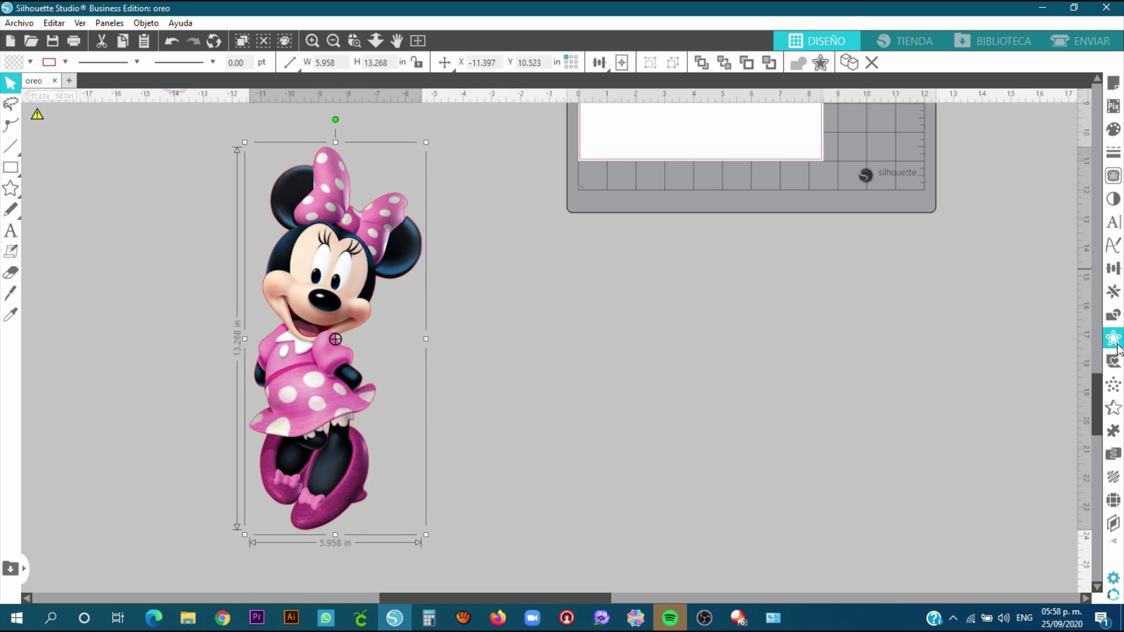
pyautogui.click(1115, 343)
pyautogui.click(912, 141)
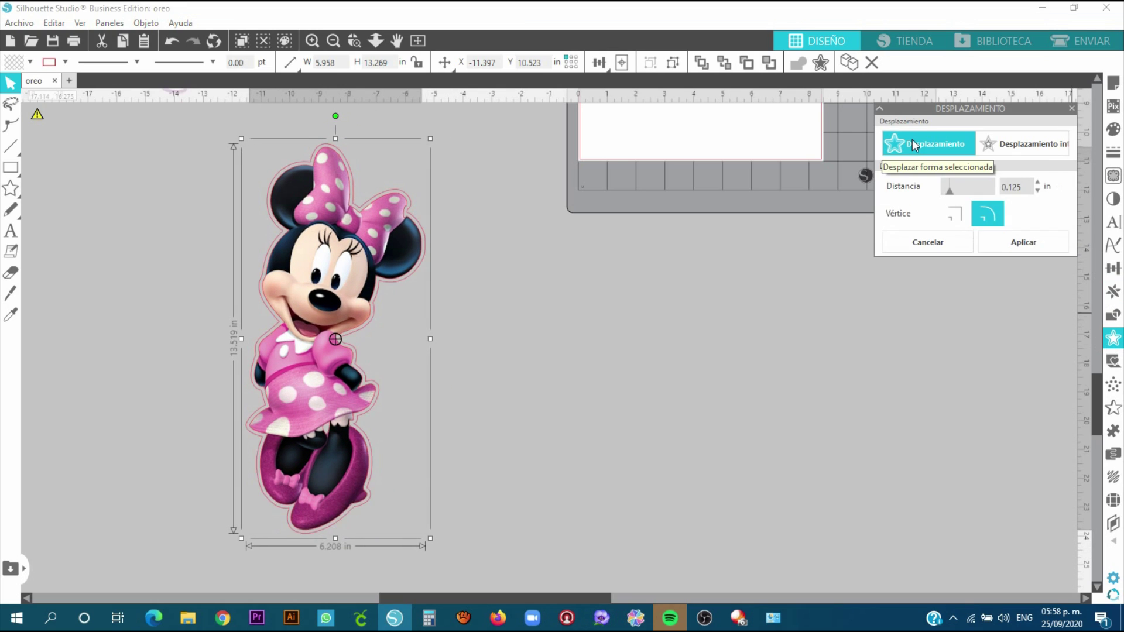
pyautogui.moveTo(948, 189)
pyautogui.mouseDown()
pyautogui.moveTo(1004, 187)
pyautogui.moveTo(949, 192)
pyautogui.moveTo(1000, 191)
pyautogui.moveTo(963, 195)
pyautogui.mouseUp()
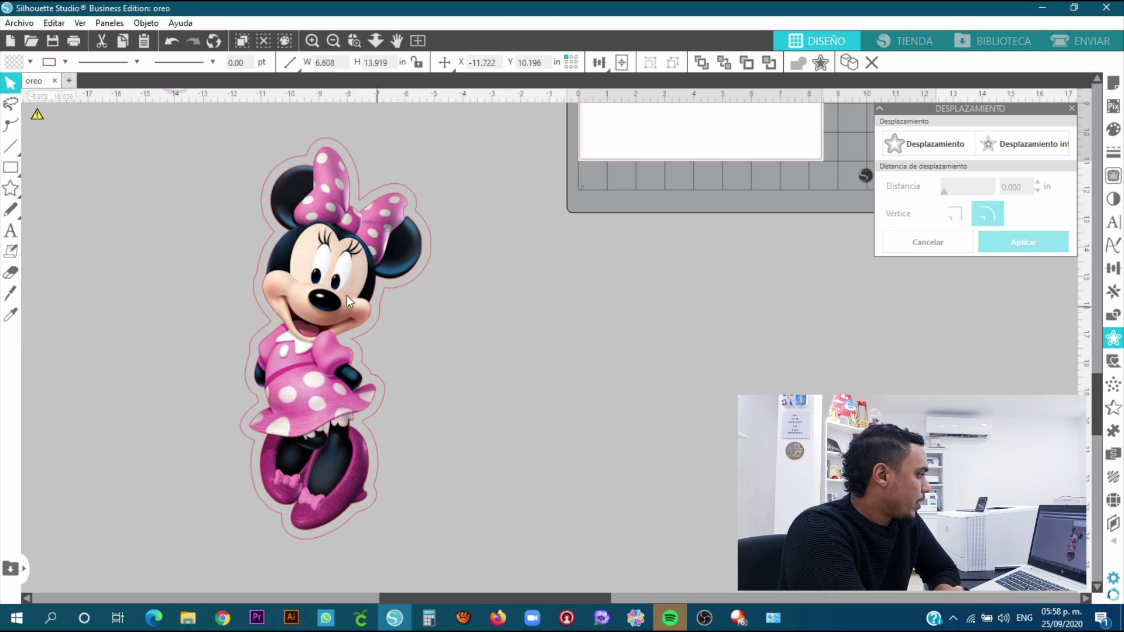
# Fill the Minnie Mouse offset outline with white and place the image back on top of it
pyautogui.moveTo(369, 304); pyautogui.dragTo(646, 320)
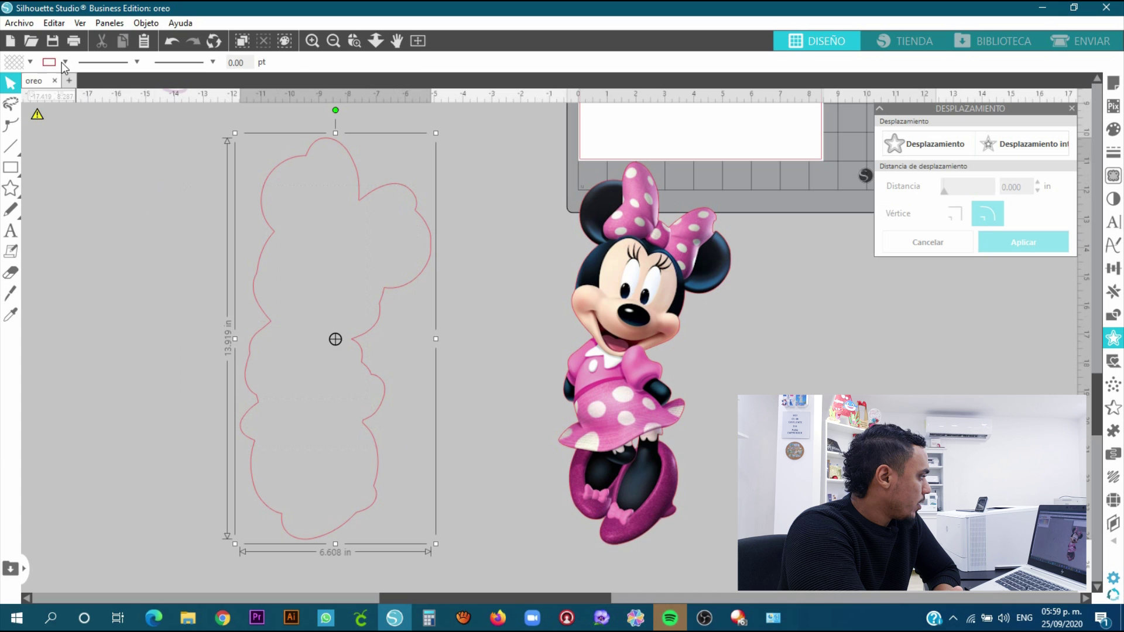
pyautogui.click(29, 62)
pyautogui.click(37, 119)
pyautogui.click(479, 315)
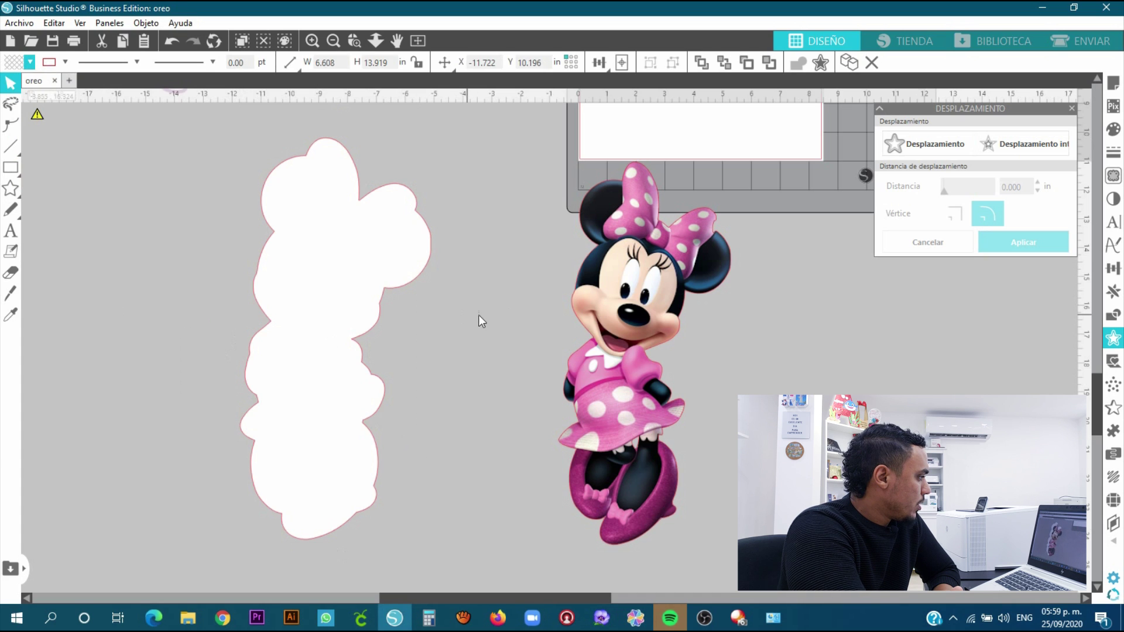
pyautogui.moveTo(621, 298); pyautogui.dragTo(312, 282)
pyautogui.click(519, 328)
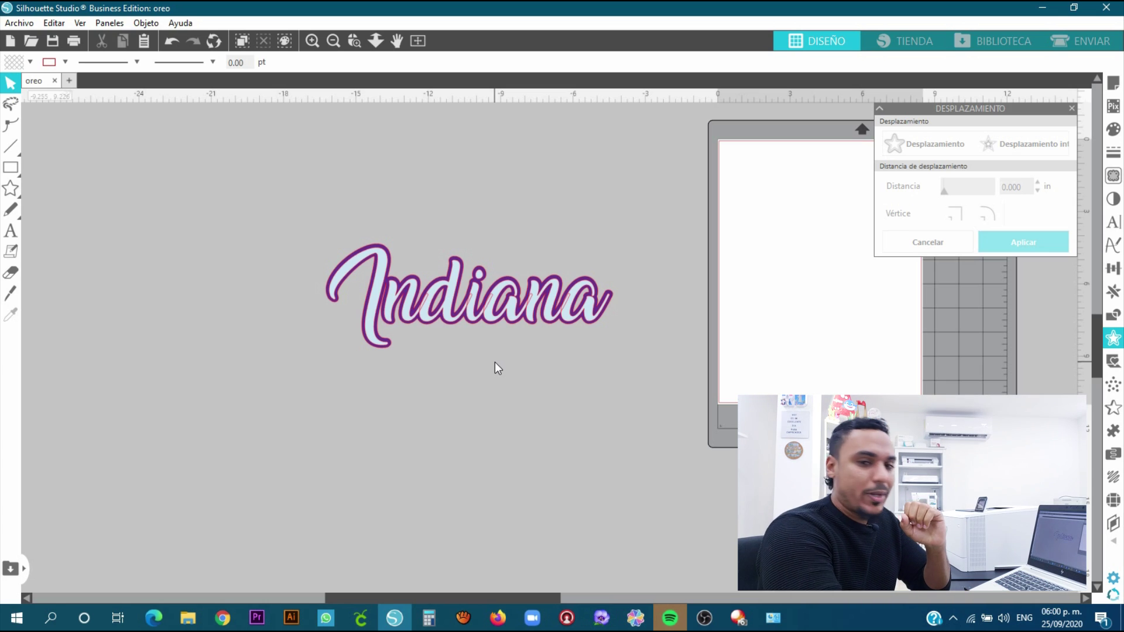
# Switch to Chrome, search Google for lightshot in a new tab, and open the Lightshot website from the results
pyautogui.click(234, 620)
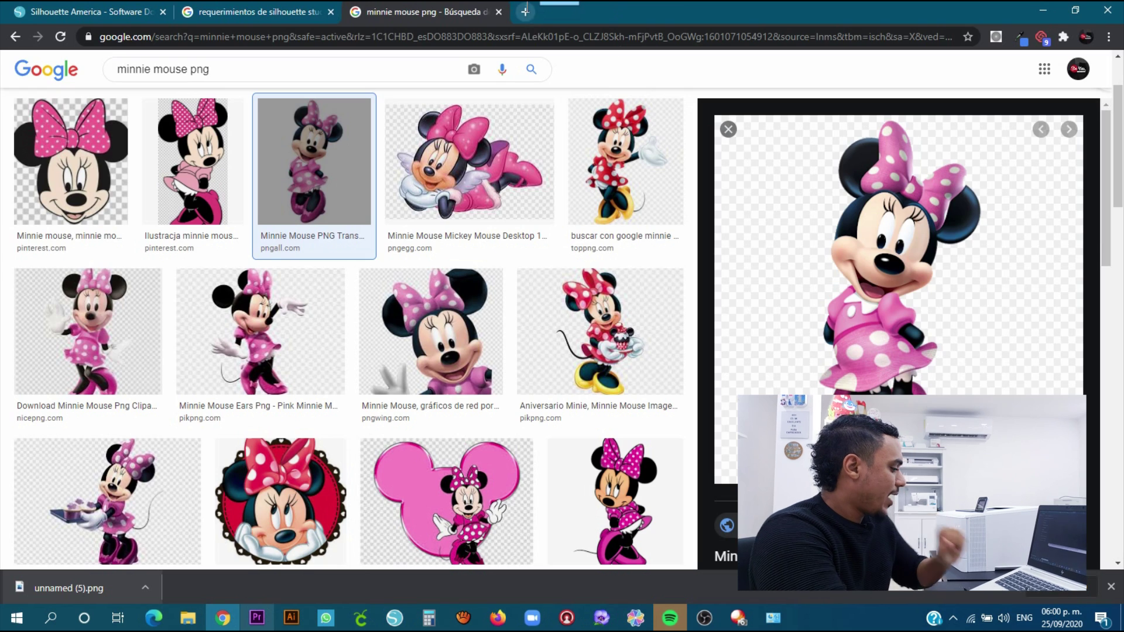
pyautogui.click(525, 11)
pyautogui.write('light')
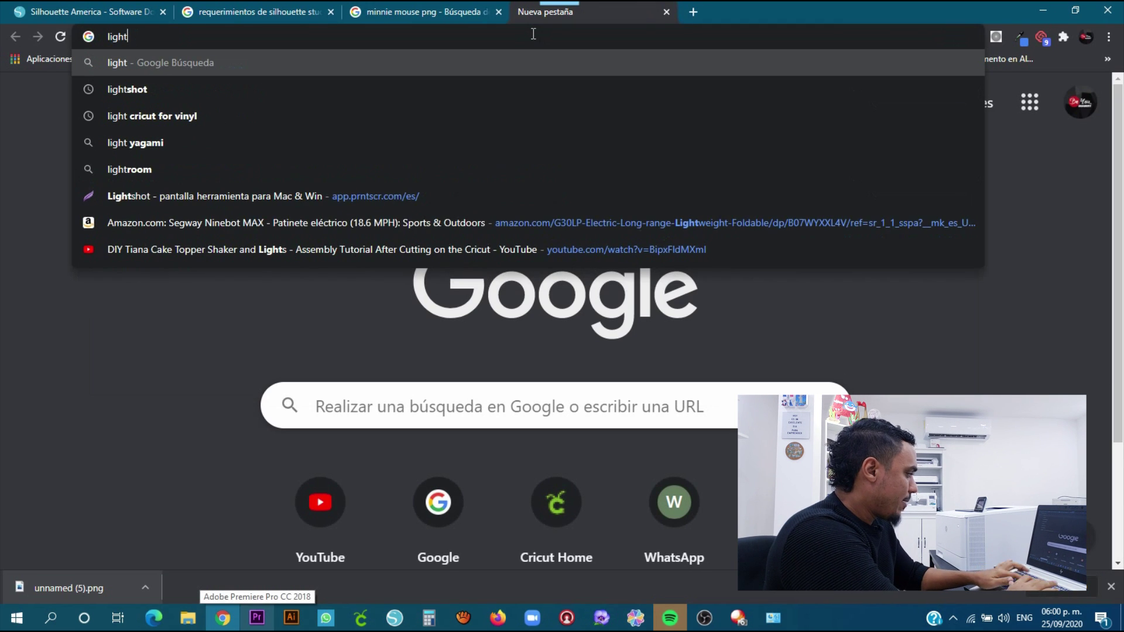
pyautogui.write('shot')
pyautogui.press('Return')
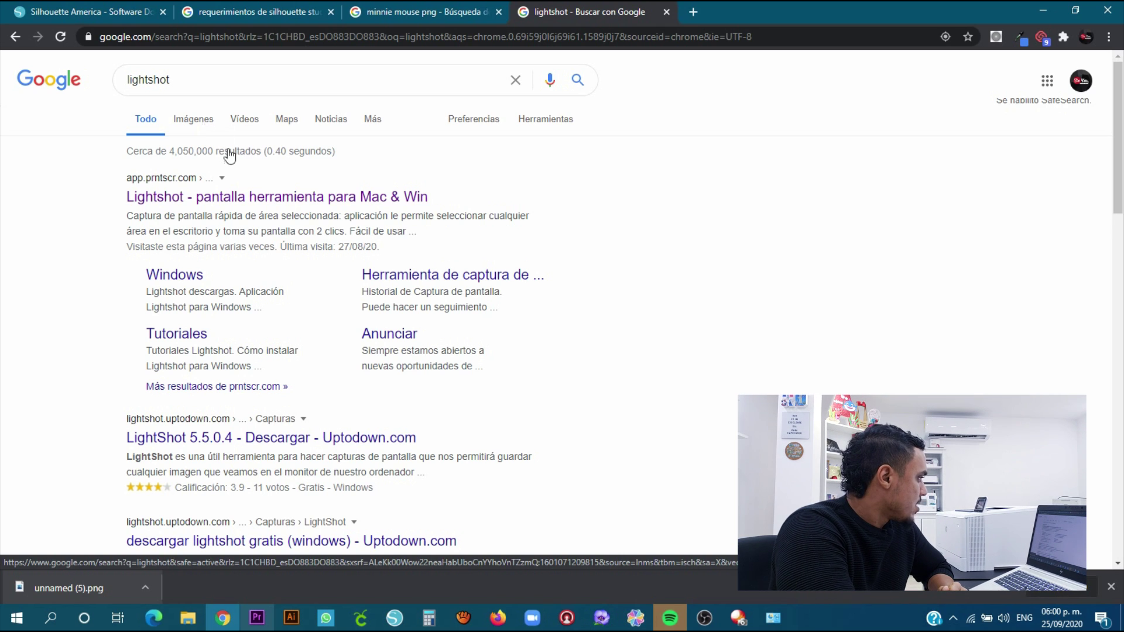
pyautogui.click(192, 205)
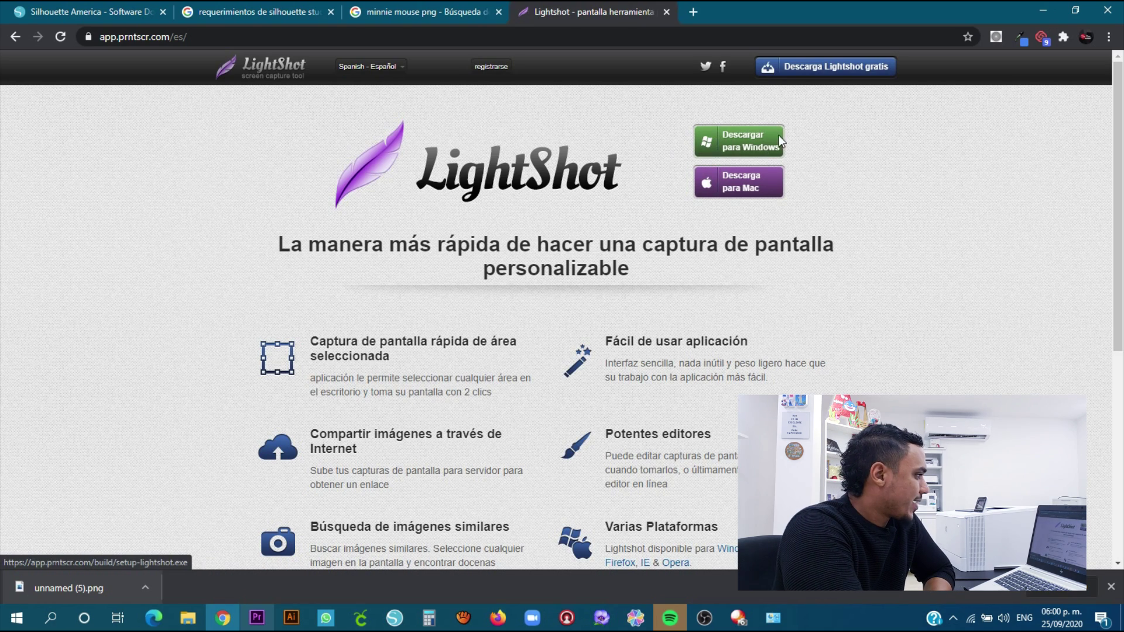
# Download the Windows version of Lightshot, run setup-lightshot (11).exe, and accept its license agreement
pyautogui.click(751, 140)
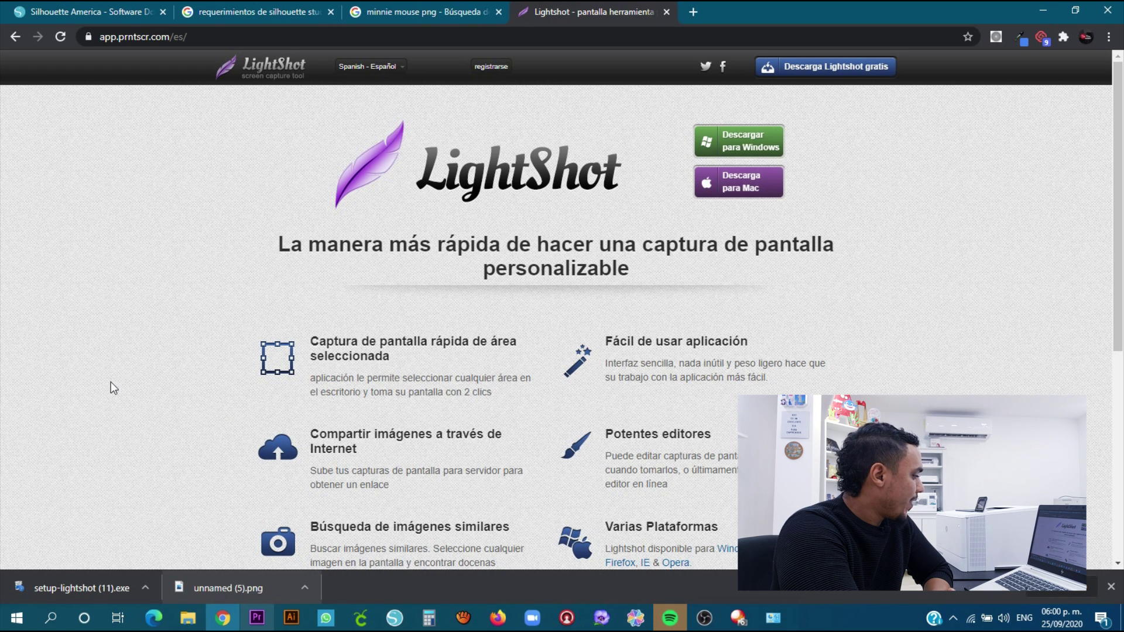
pyautogui.click(56, 590)
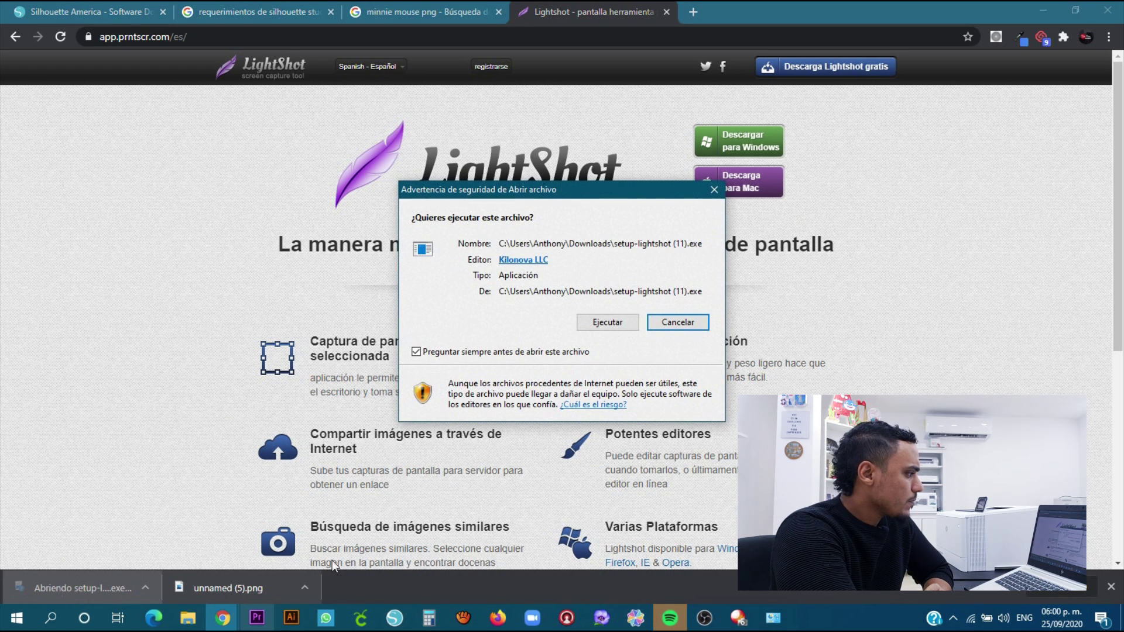
pyautogui.click(602, 324)
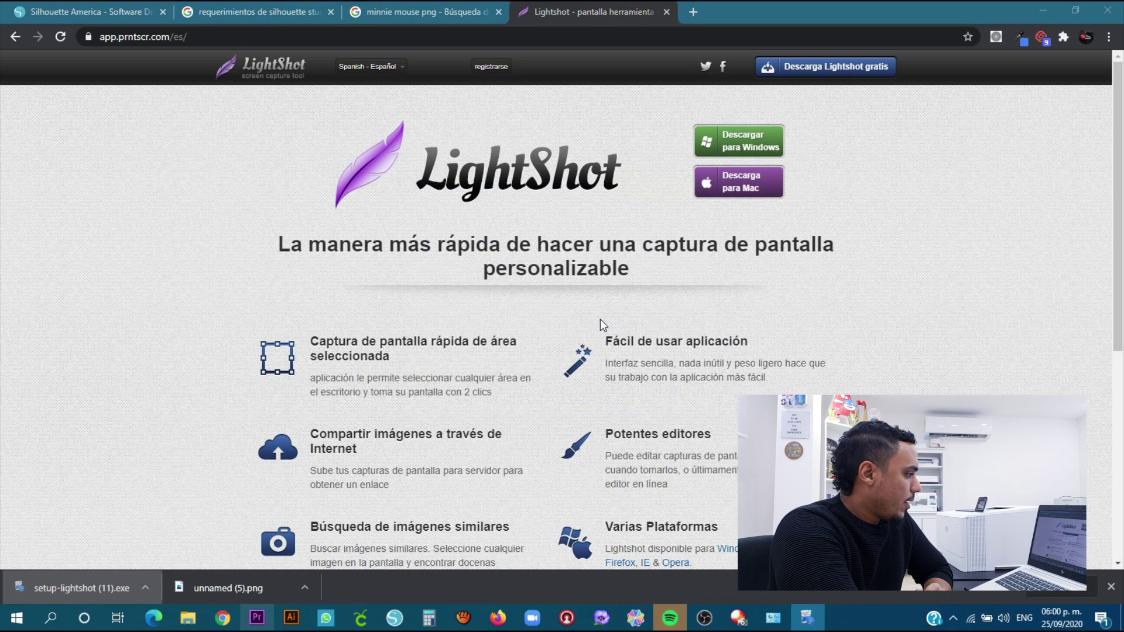
pyautogui.click(576, 340)
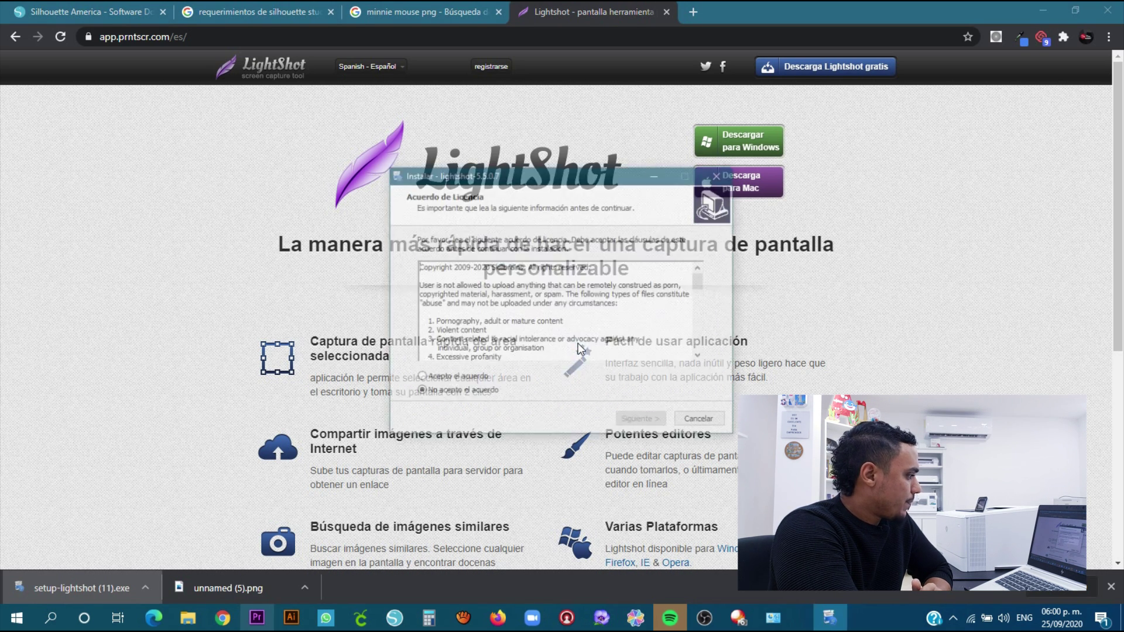
pyautogui.click(419, 378)
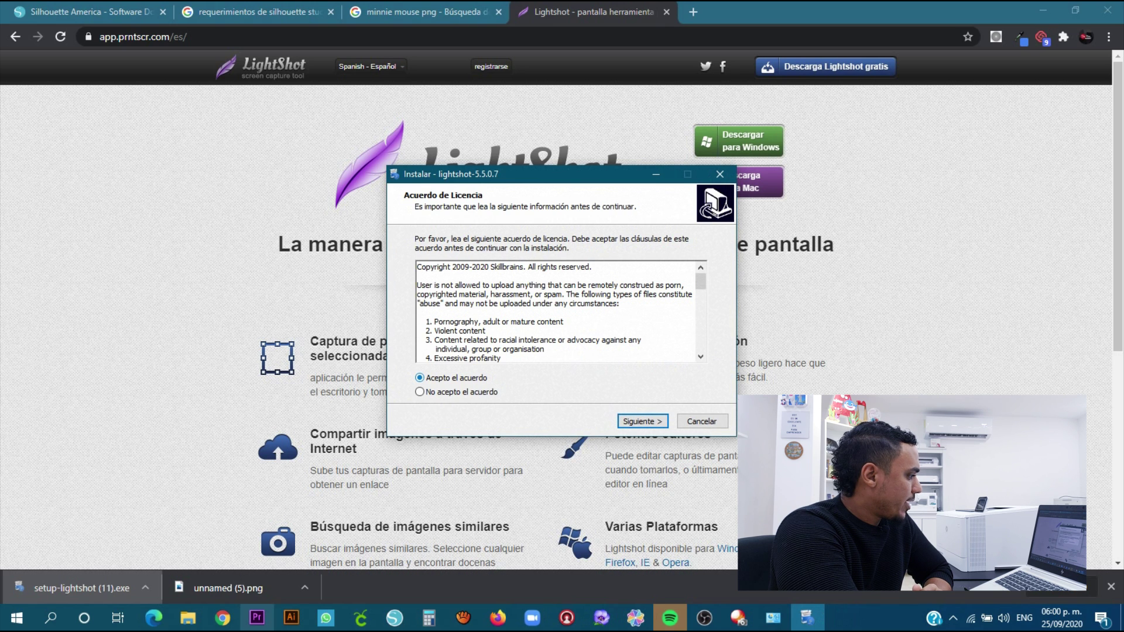
pyautogui.press('Return')
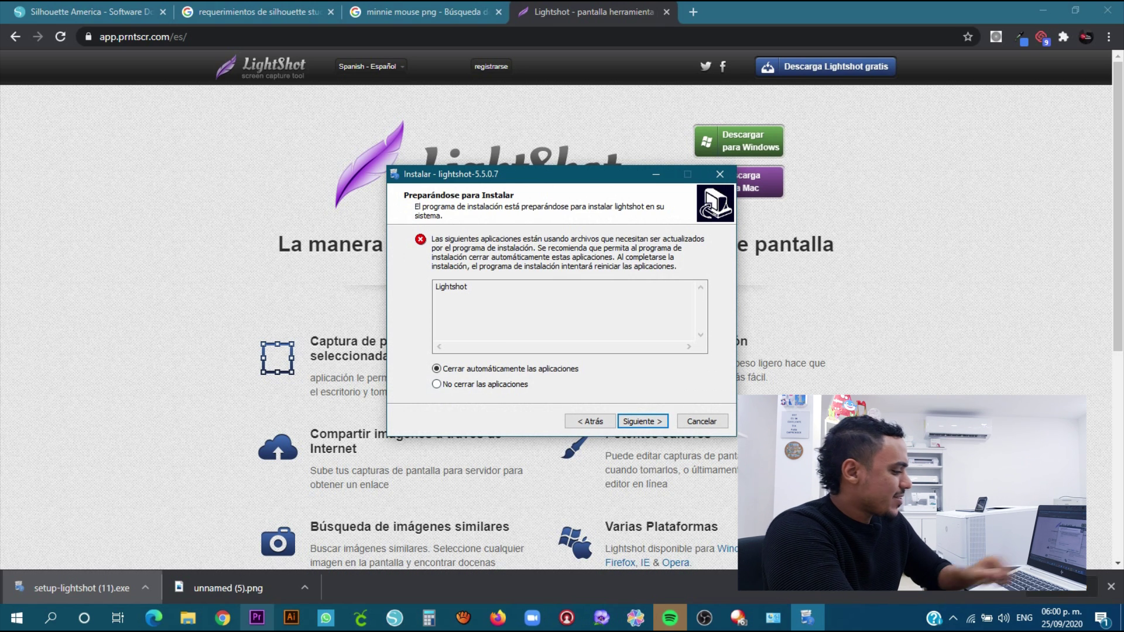
pyautogui.press('Print')
pyautogui.moveTo(357, 162); pyautogui.dragTo(767, 443)
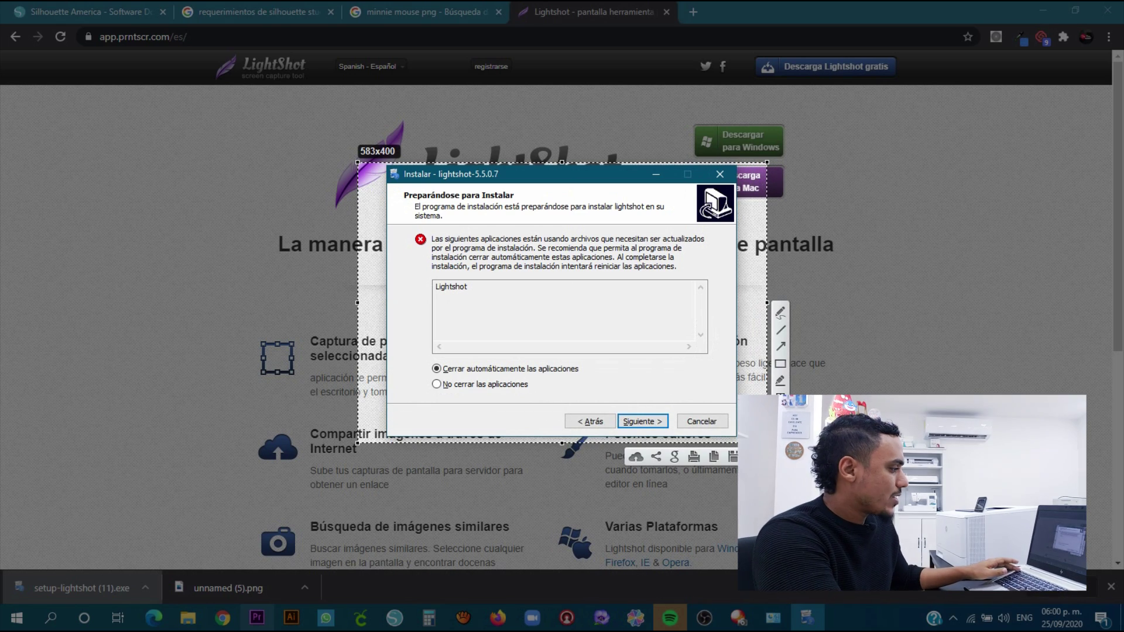
pyautogui.press('Escape')
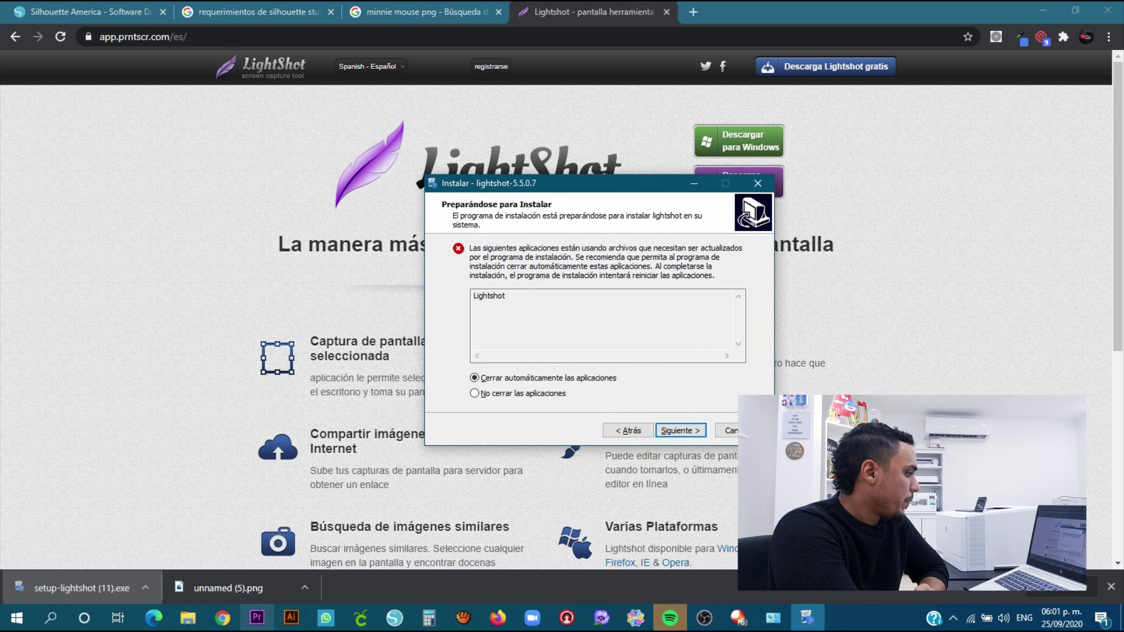
# Install Lightshot, letting the setup close running applications automatically, dismiss its thank-you page, and finish the setup
pyautogui.press('Return')
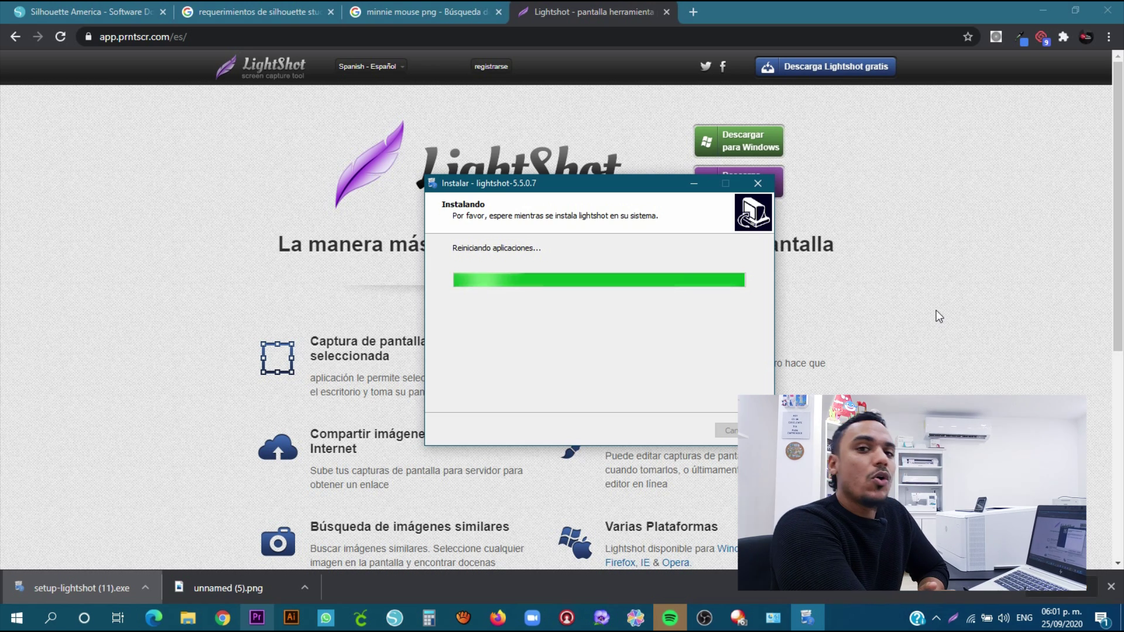
pyautogui.press('Return')
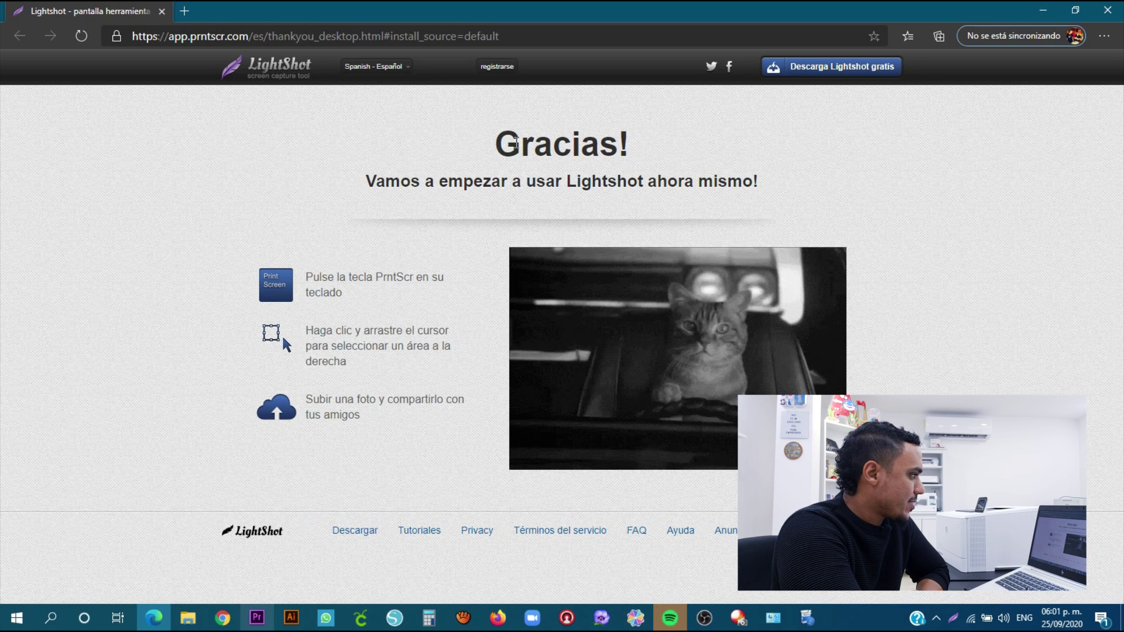
pyautogui.moveTo(742, 183); pyautogui.dragTo(572, 150)
pyautogui.click(572, 151)
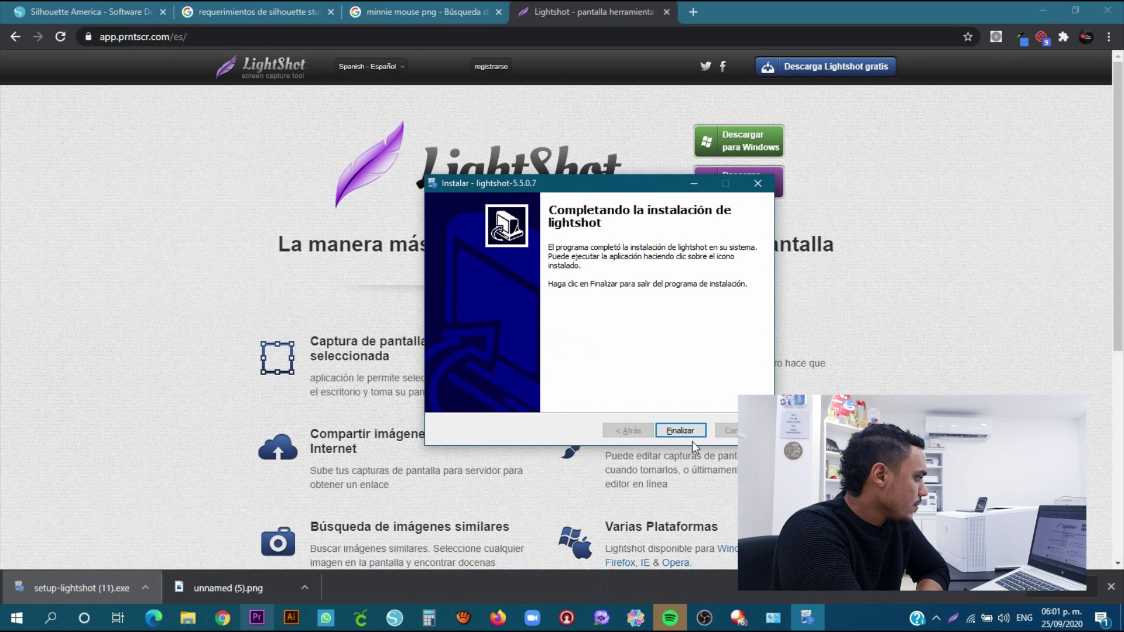
pyautogui.click(689, 432)
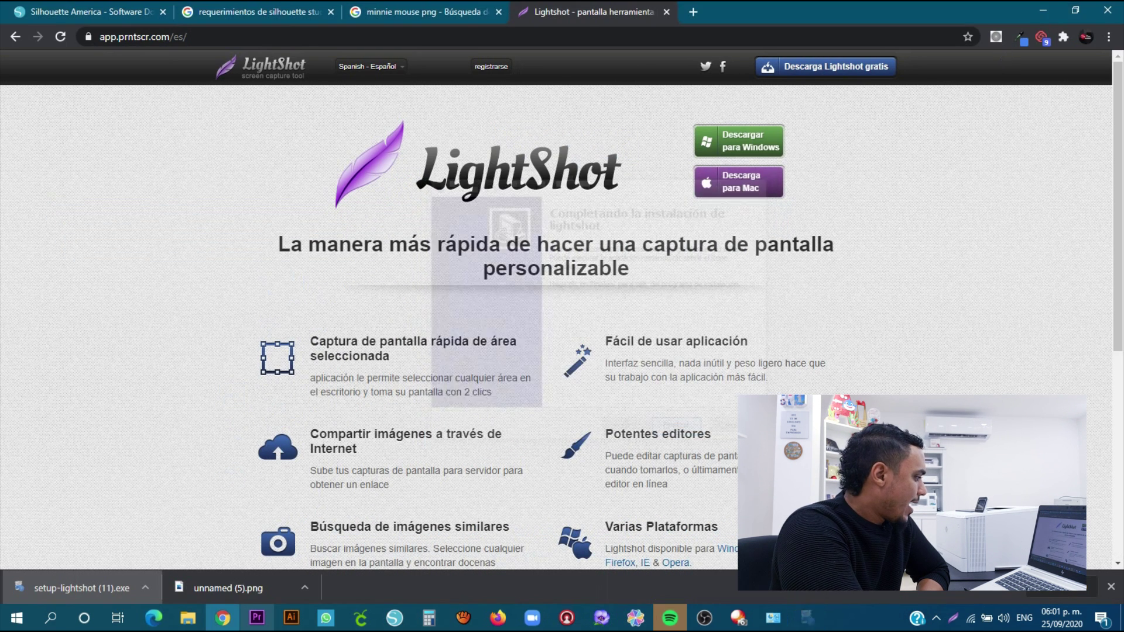
# Switch to Silhouette Studio and move the light-blue Indiana text below its purple offset so the two layers are separated
pyautogui.click(393, 619)
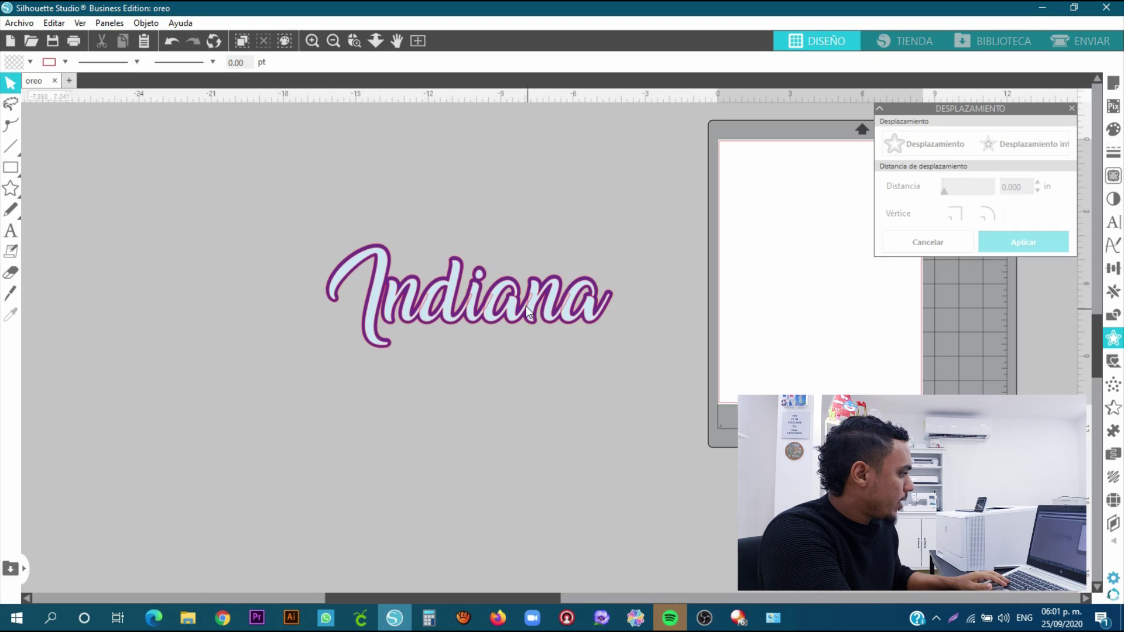
pyautogui.moveTo(514, 313)
pyautogui.mouseDown()
pyautogui.moveTo(511, 426)
pyautogui.moveTo(511, 314)
pyautogui.mouseUp()
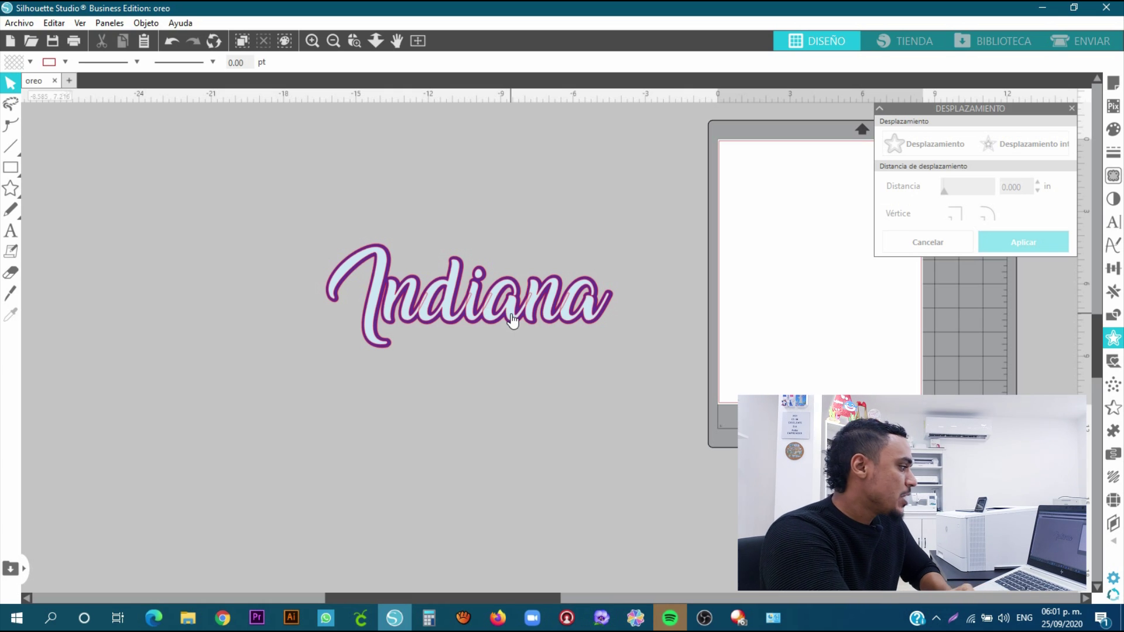
pyautogui.moveTo(511, 319); pyautogui.dragTo(513, 463)
pyautogui.click(515, 321)
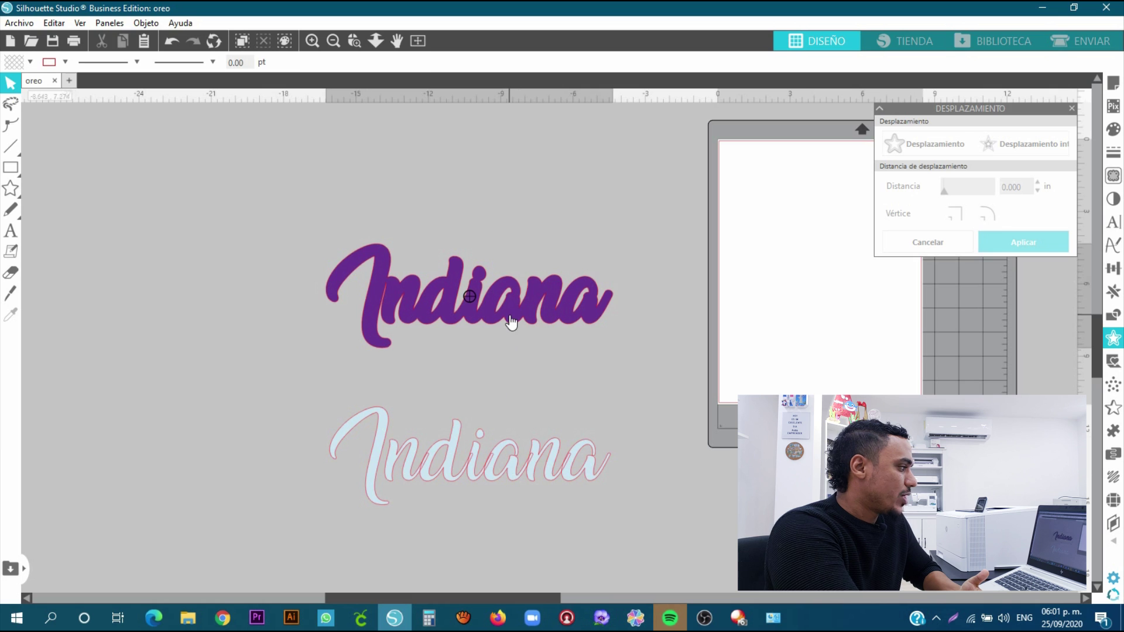
pyautogui.moveTo(521, 322); pyautogui.dragTo(523, 341)
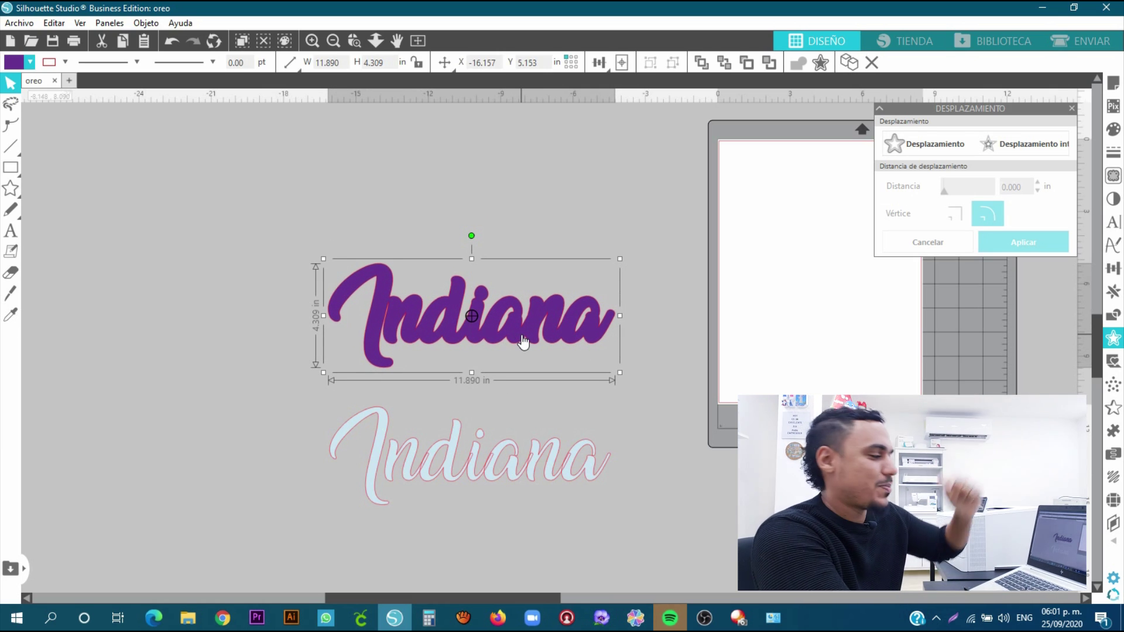
pyautogui.moveTo(539, 341); pyautogui.dragTo(540, 338)
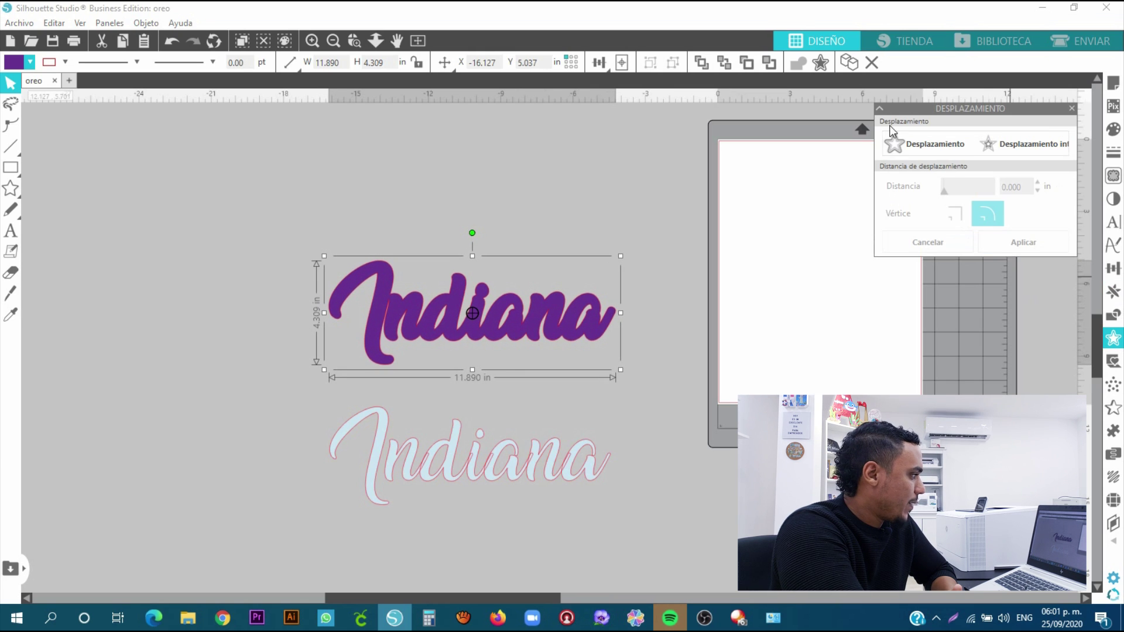
# Create an outward offset of the purple Indiana shape with rounded corners and a distance of 0.155 in
pyautogui.click(935, 147)
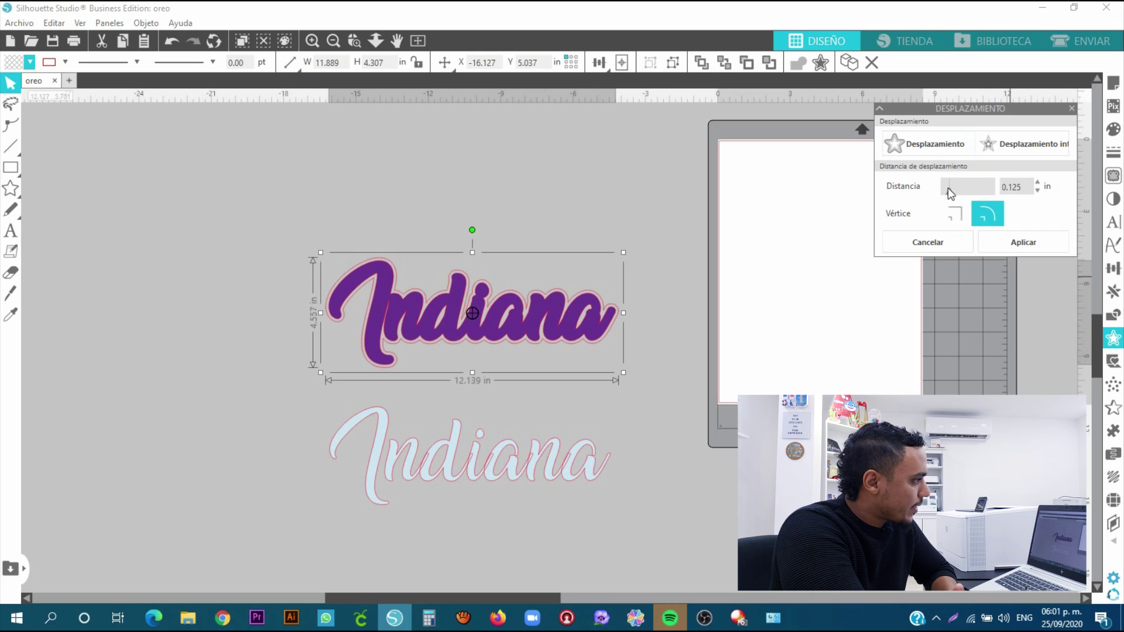
pyautogui.click(965, 193)
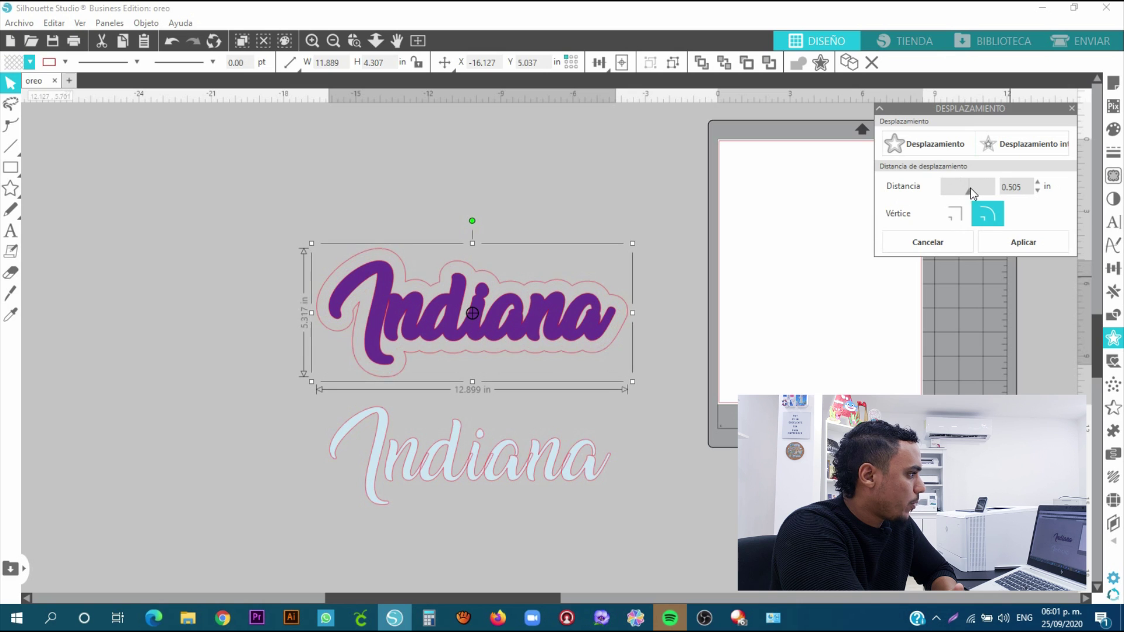
pyautogui.click(949, 194)
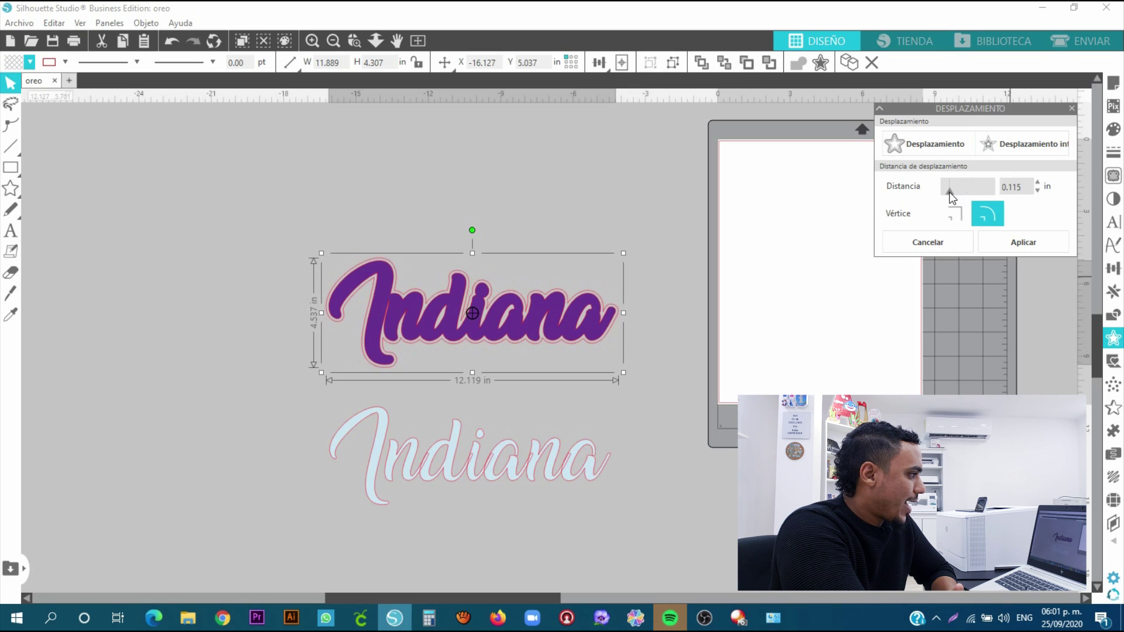
pyautogui.click(950, 193)
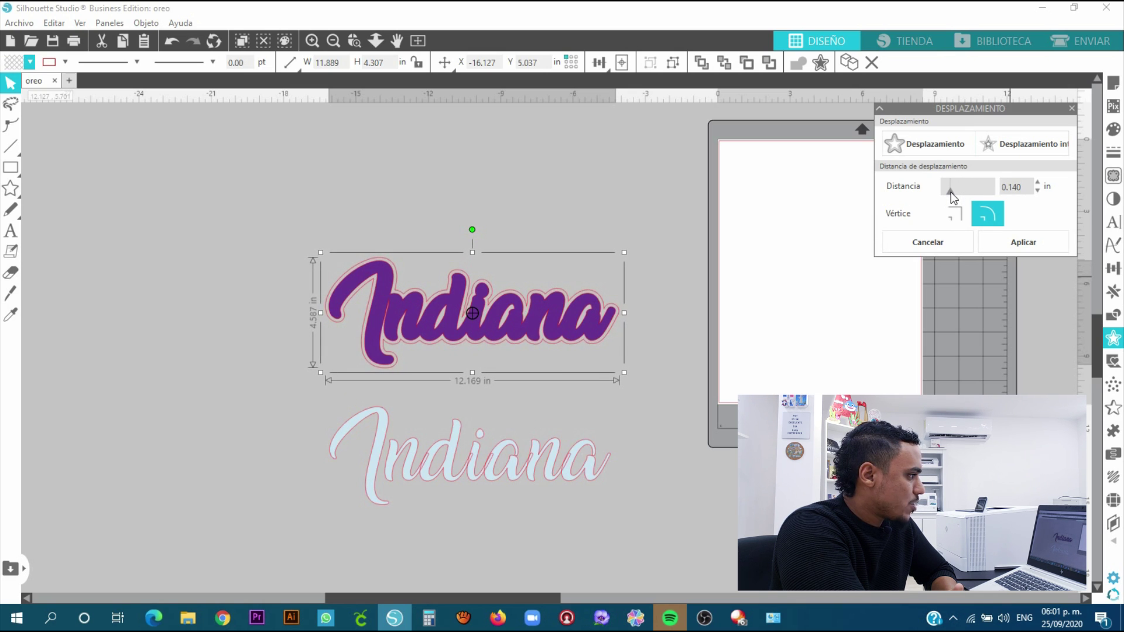
pyautogui.click(950, 192)
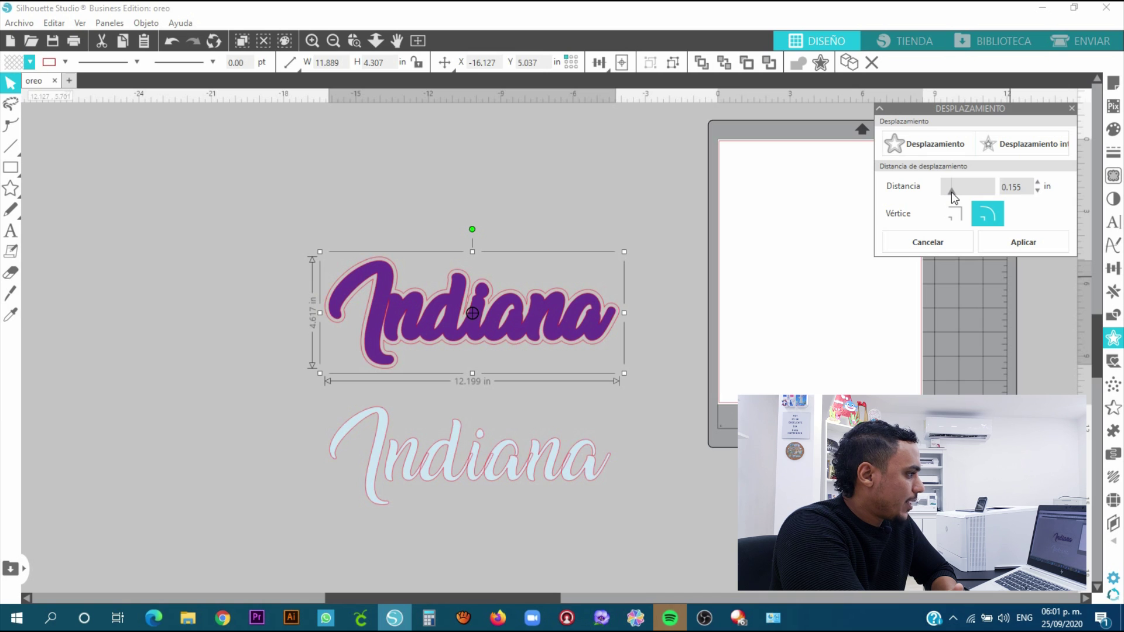
pyautogui.click(1011, 242)
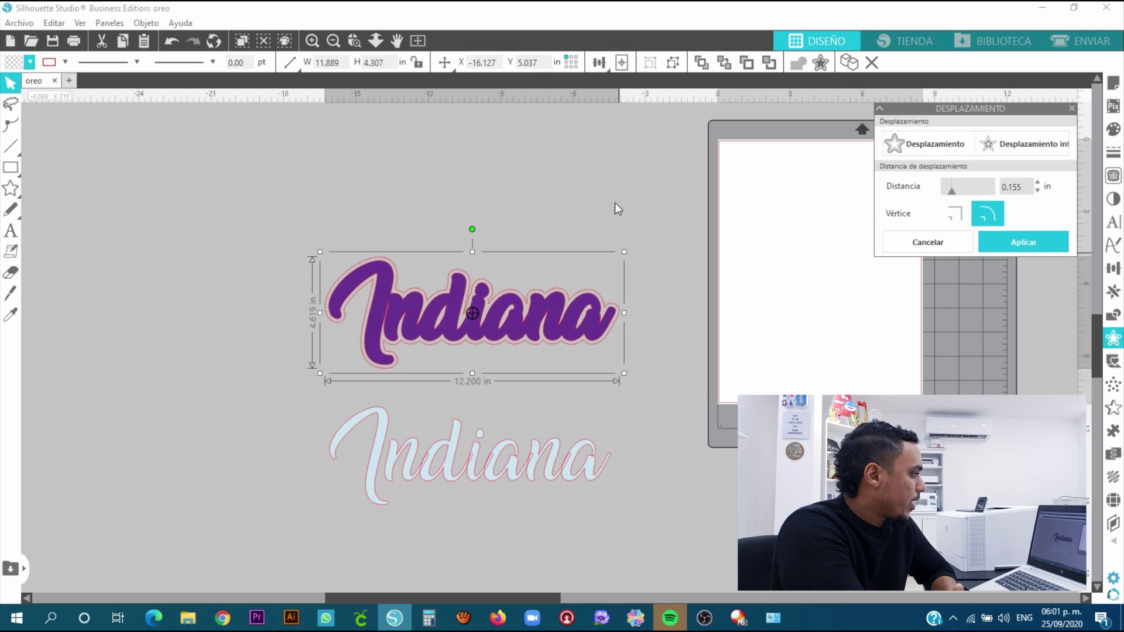
# Move the purple Indiana layer off the new offset outline and fill that outline with blue
pyautogui.moveTo(565, 315); pyautogui.dragTo(550, 419)
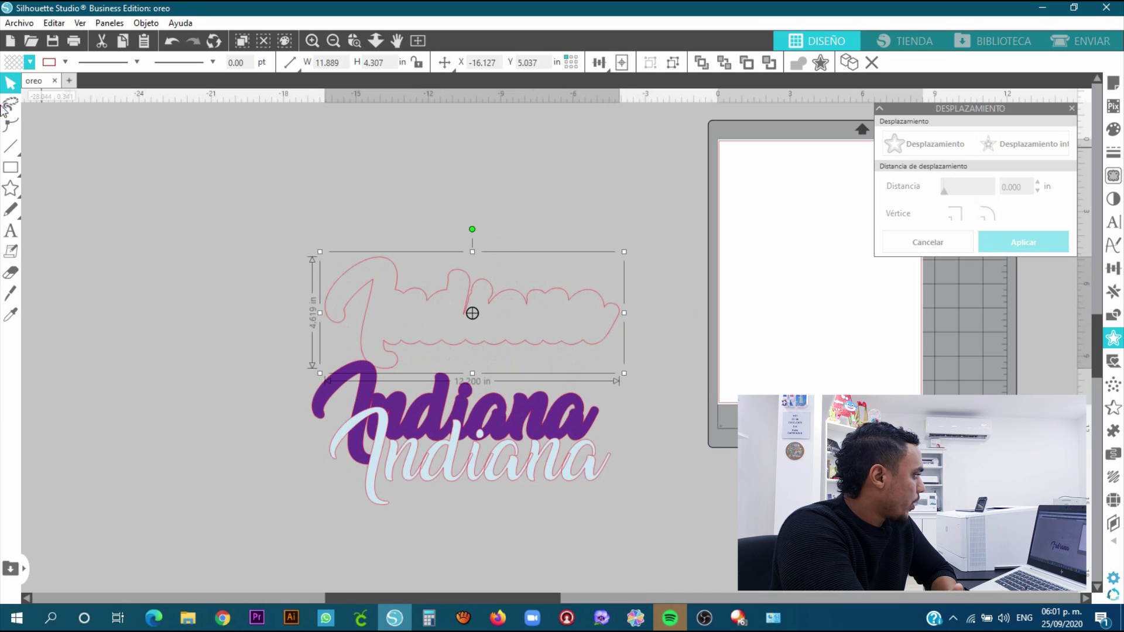
pyautogui.click(29, 62)
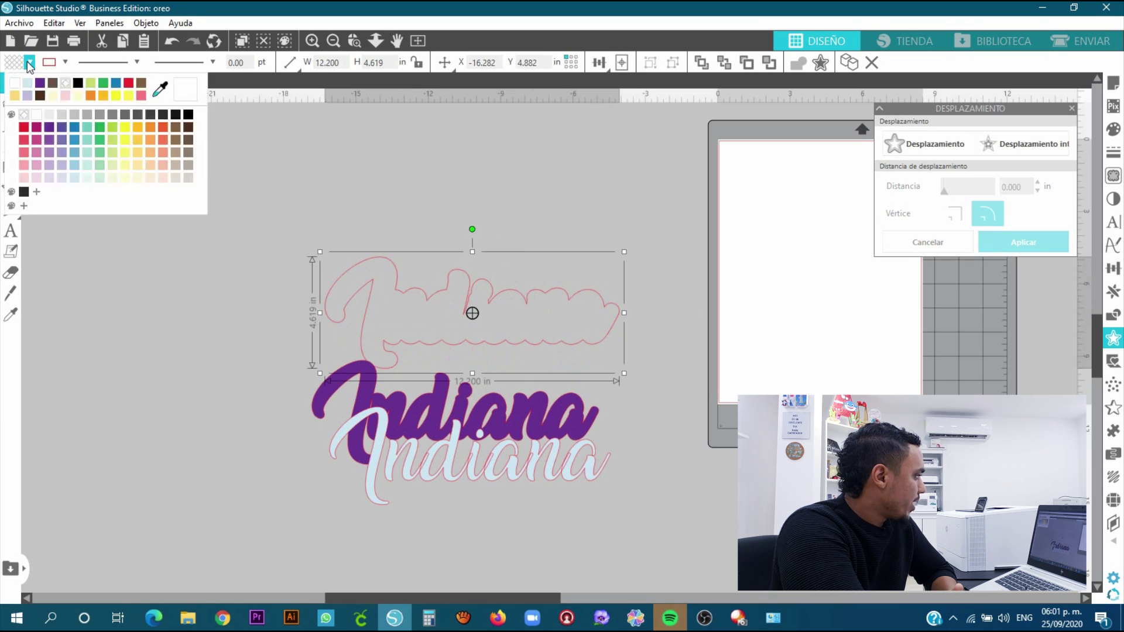
pyautogui.click(75, 136)
# Arrange the Indiana layers in a vertical stack with the purple one below the blue and the light-blue text lowest
pyautogui.moveTo(464, 406); pyautogui.dragTo(481, 305)
pyautogui.click(468, 455)
pyautogui.moveTo(468, 455); pyautogui.dragTo(471, 512)
pyautogui.moveTo(476, 332); pyautogui.dragTo(472, 430)
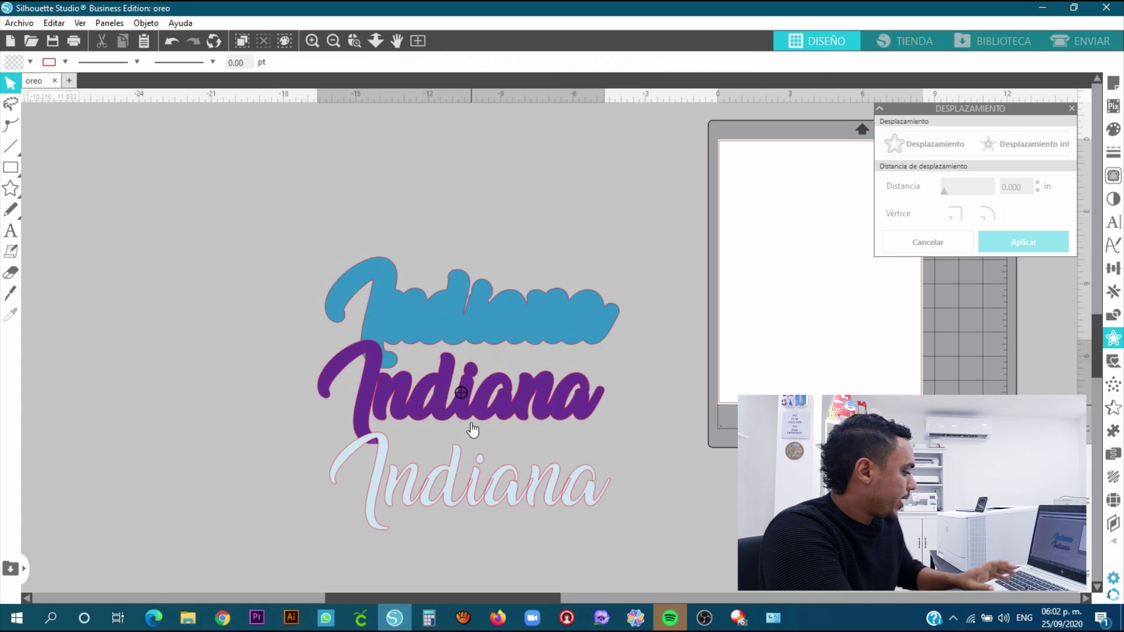
# Scale the three Indiana layers together to about 8.13 by 7.34 in, place them on the page, and close the offset settings
pyautogui.hscroll(3, 489, 226)
pyautogui.moveTo(271, 182); pyautogui.dragTo(440, 428)
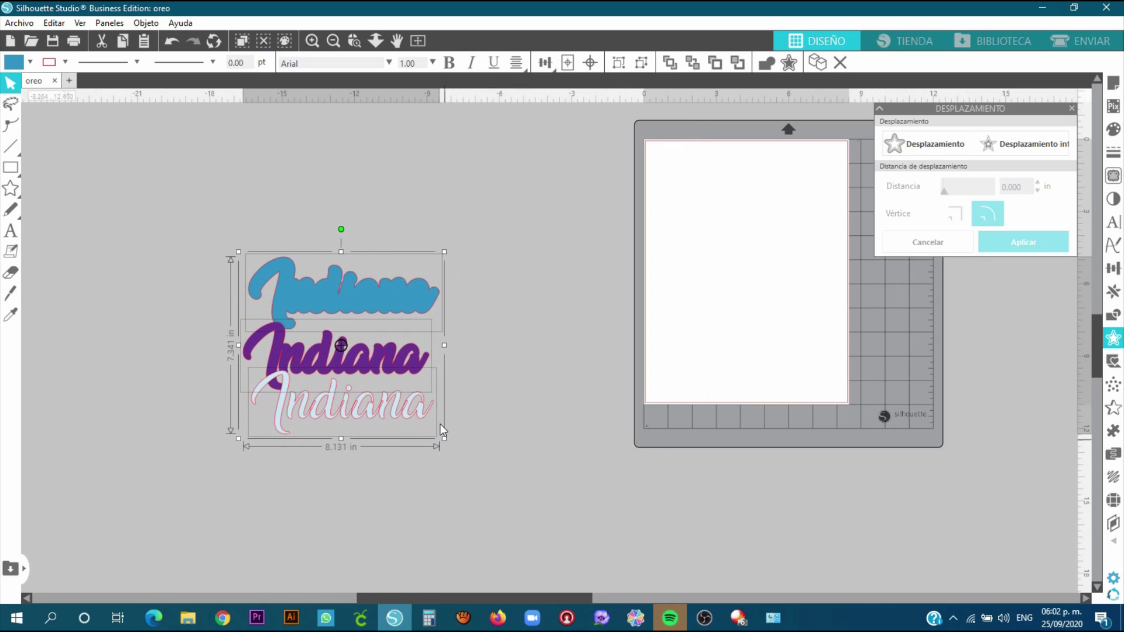
pyautogui.moveTo(411, 370); pyautogui.dragTo(815, 282)
pyautogui.hscroll(7, 818, 281)
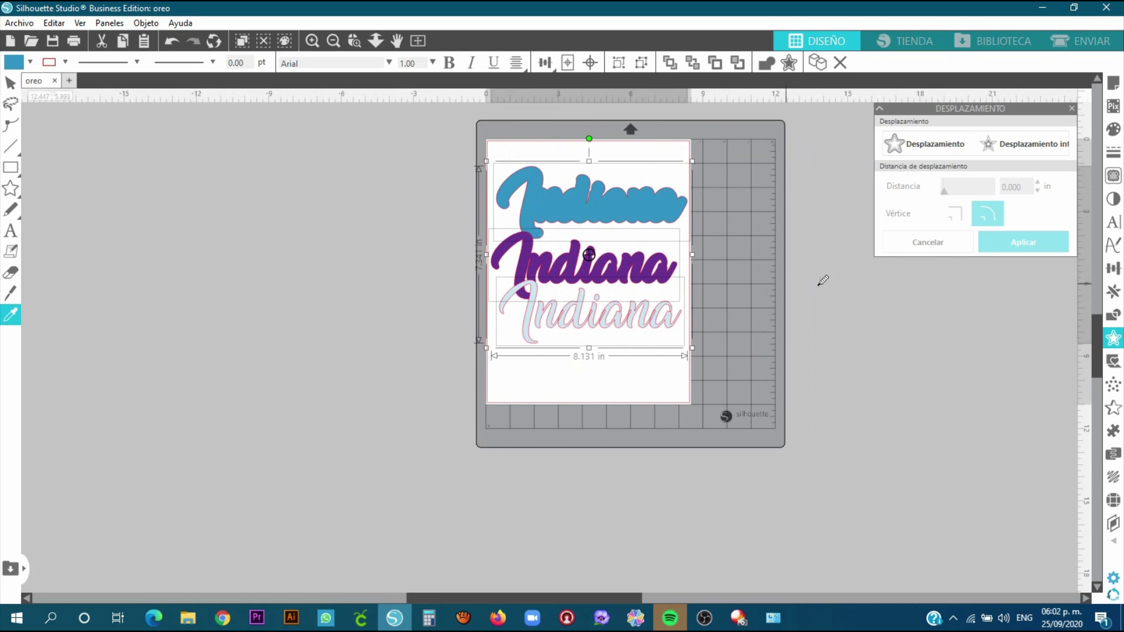
pyautogui.click(1072, 108)
pyautogui.click(845, 261)
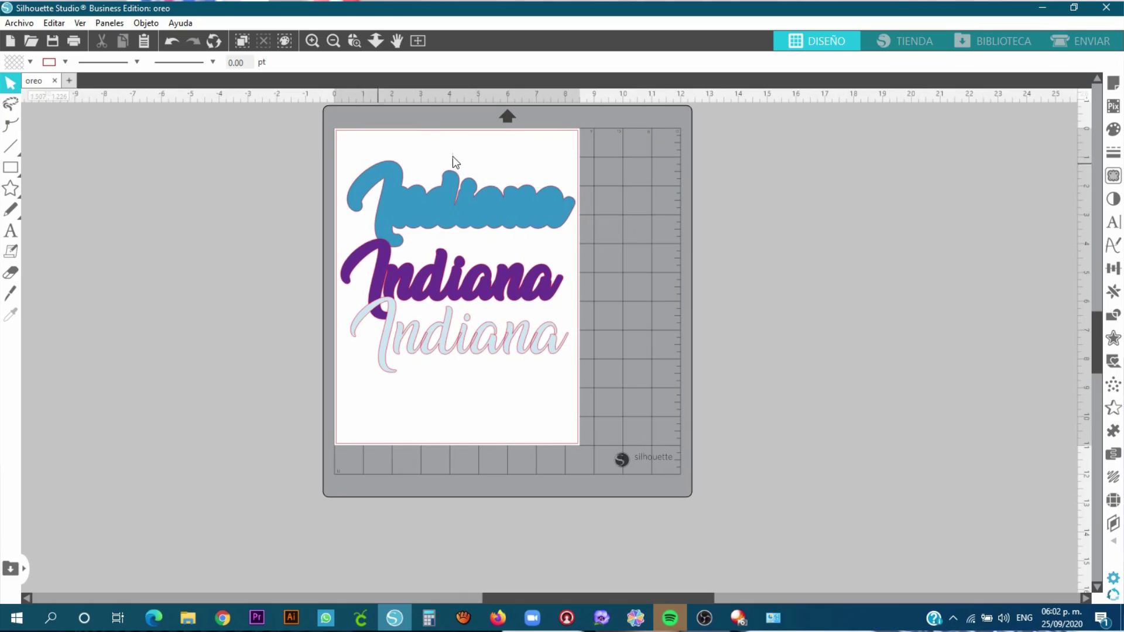
# Capture the white page area with the three Indiana layers in Lightshot, about 347 by 450 px, and copy it
pyautogui.press('Print')
pyautogui.moveTo(334, 129); pyautogui.dragTo(577, 445)
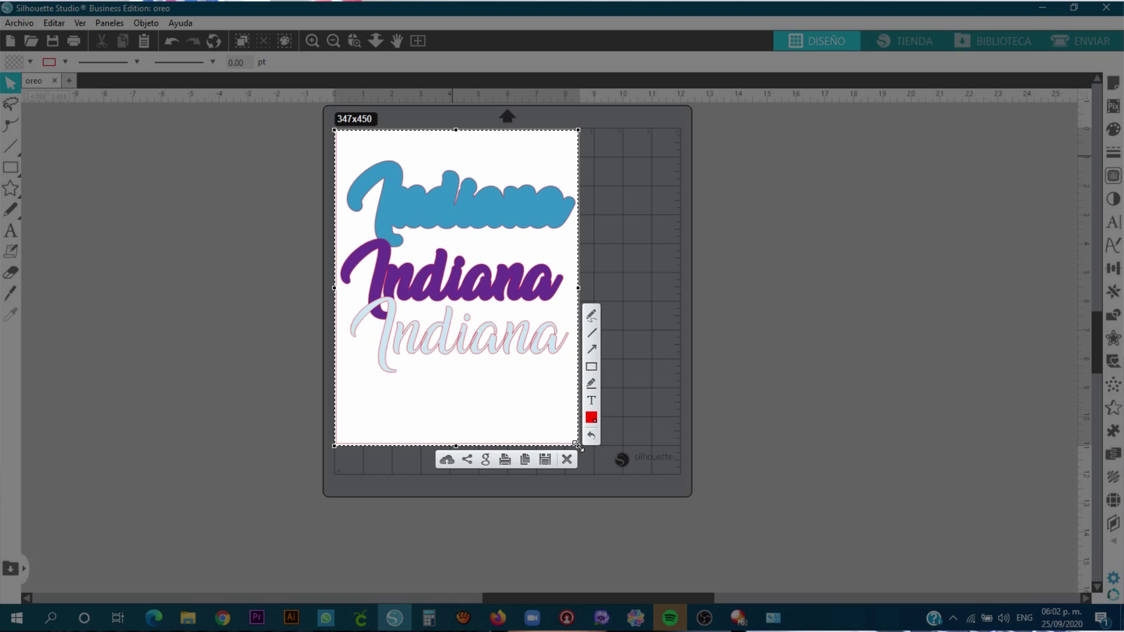
pyautogui.hotkey('ctrl', 'c')
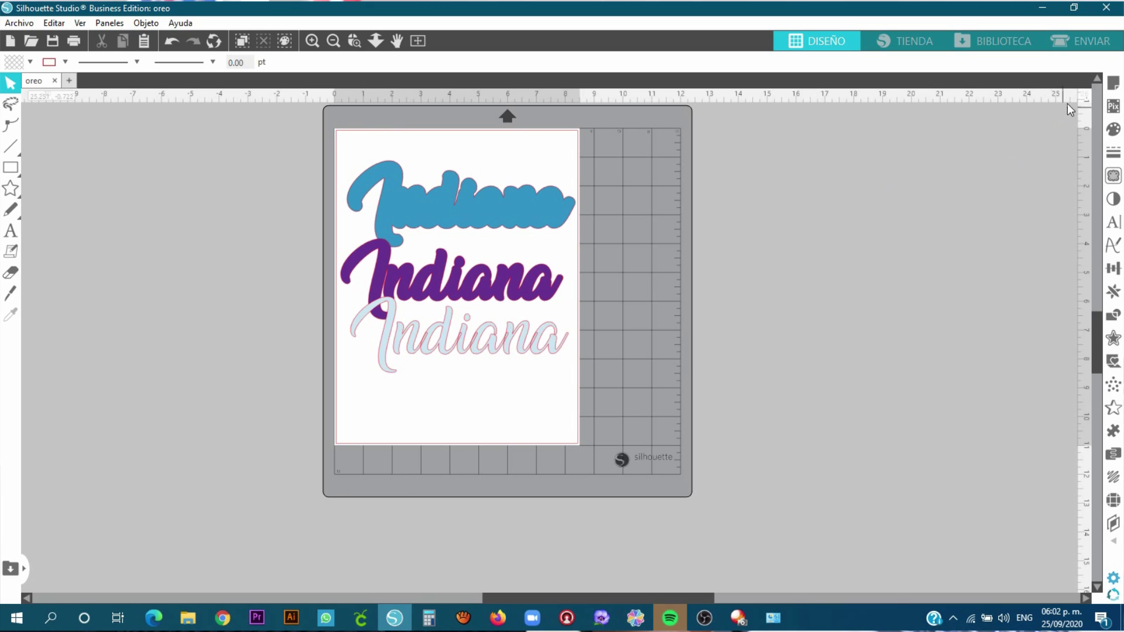
# Set the page's media size to 12x12 and leave the page transparency at 0%
pyautogui.click(1112, 85)
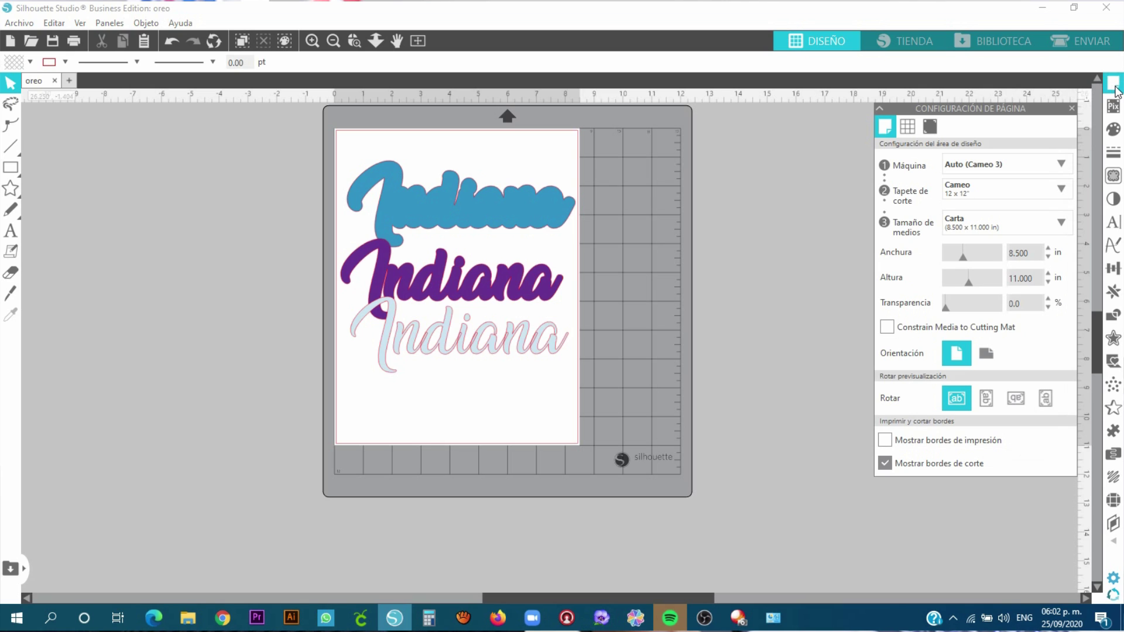
pyautogui.click(948, 227)
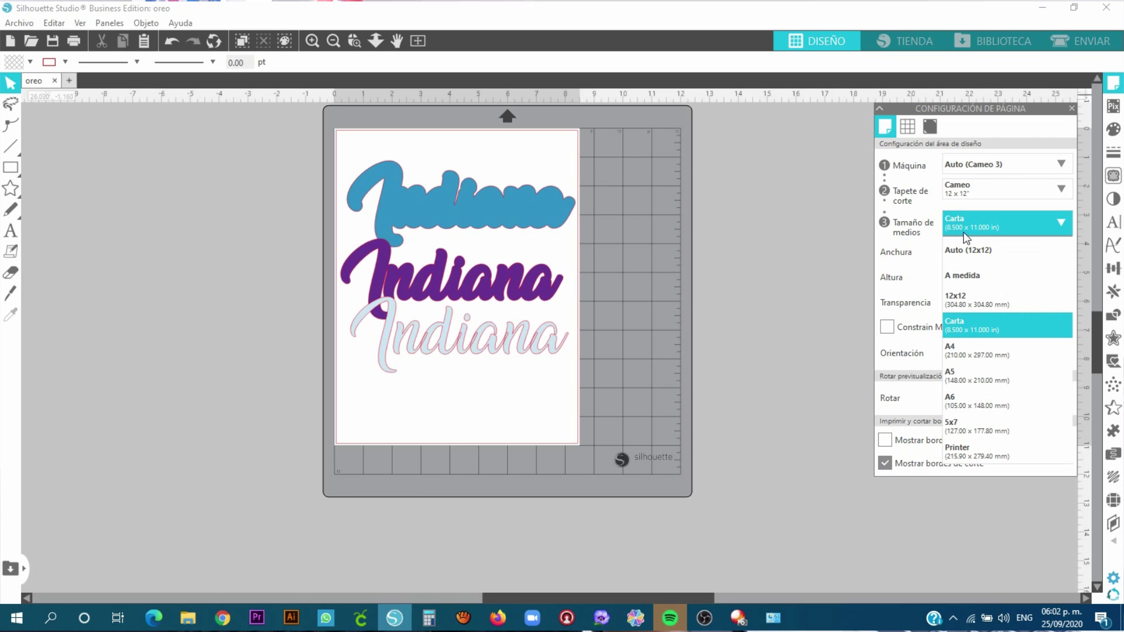
pyautogui.click(995, 304)
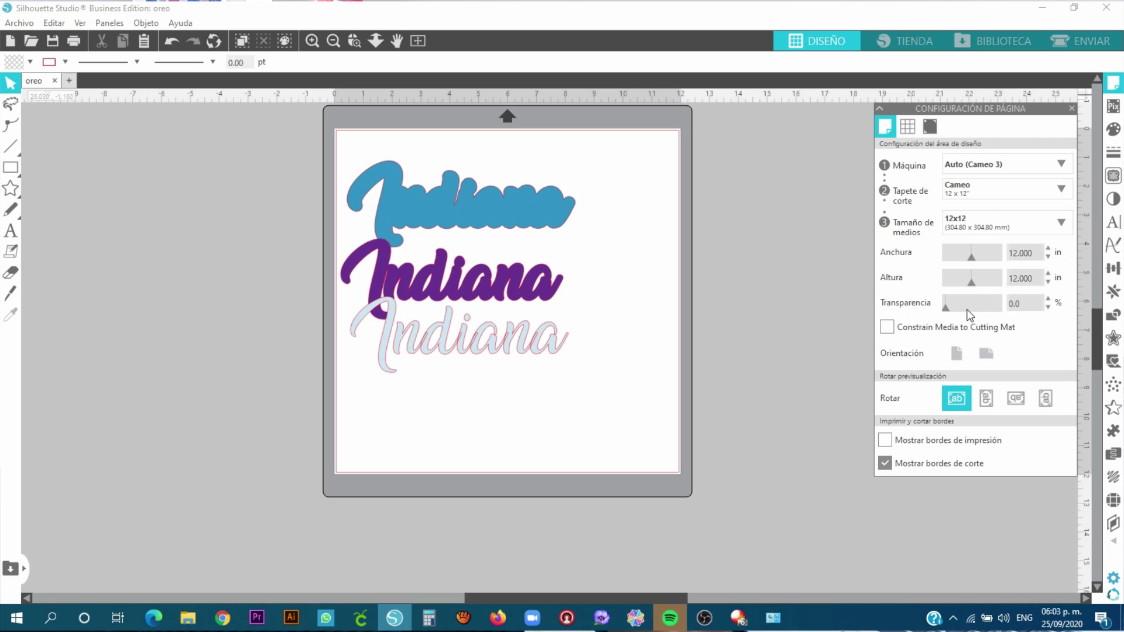
pyautogui.moveTo(947, 309); pyautogui.dragTo(1013, 315)
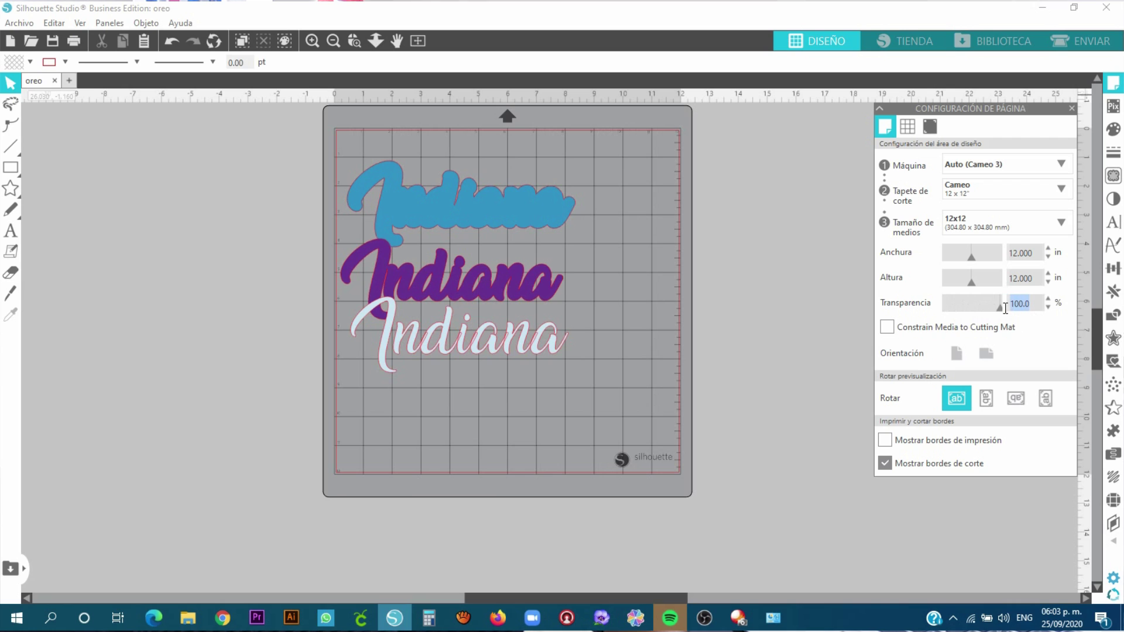
pyautogui.moveTo(1002, 314); pyautogui.dragTo(933, 312)
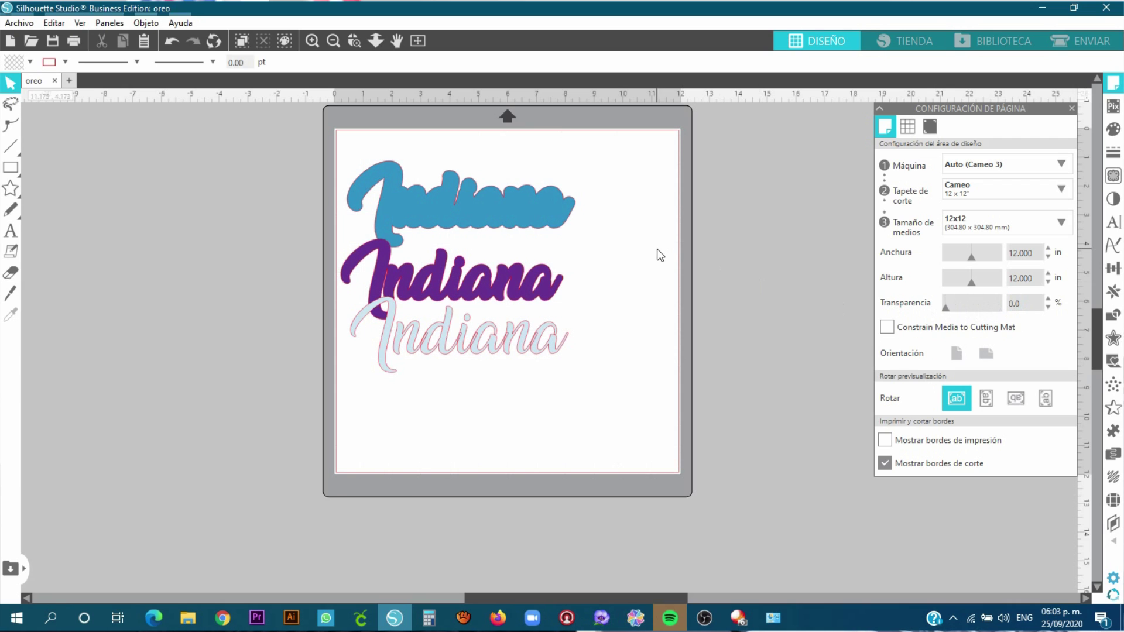
# Spread the three Indiana layers apart vertically on the page so they no longer overlap, with their edges roughly aligned
pyautogui.moveTo(514, 219); pyautogui.dragTo(518, 194)
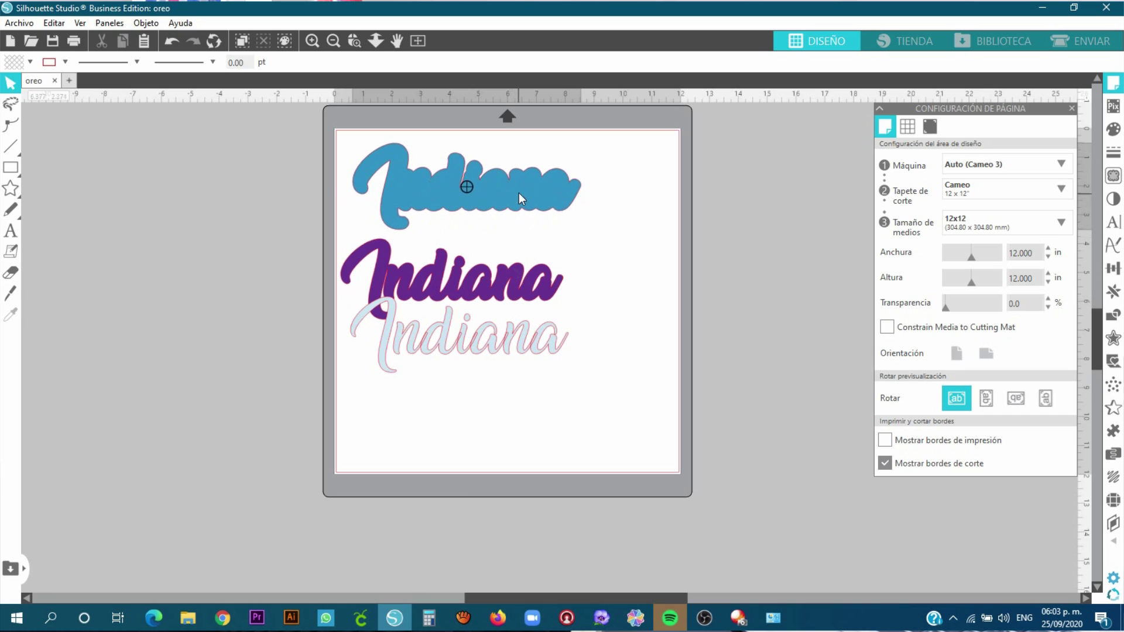
pyautogui.moveTo(520, 275); pyautogui.dragTo(538, 281)
pyautogui.moveTo(524, 340); pyautogui.dragTo(524, 390)
pyautogui.moveTo(337, 133); pyautogui.dragTo(619, 466)
pyautogui.click(619, 466)
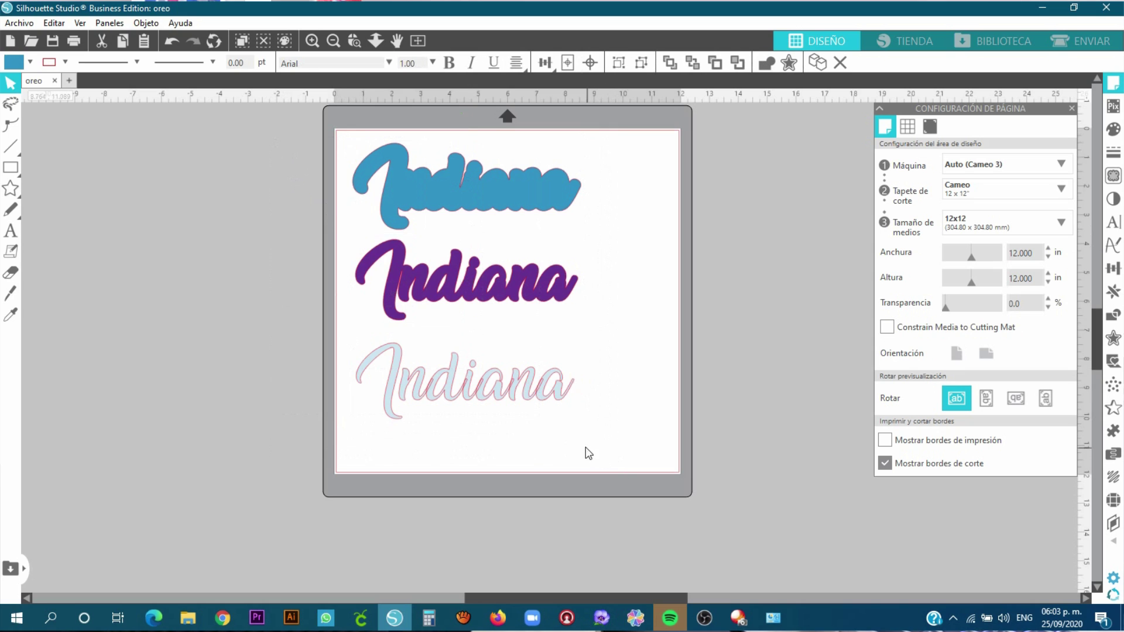
# Remove the red outline colour from all three Indiana layers by making their line colour transparent
pyautogui.scroll(3, 532, 416)
pyautogui.scroll(3, 492, 382)
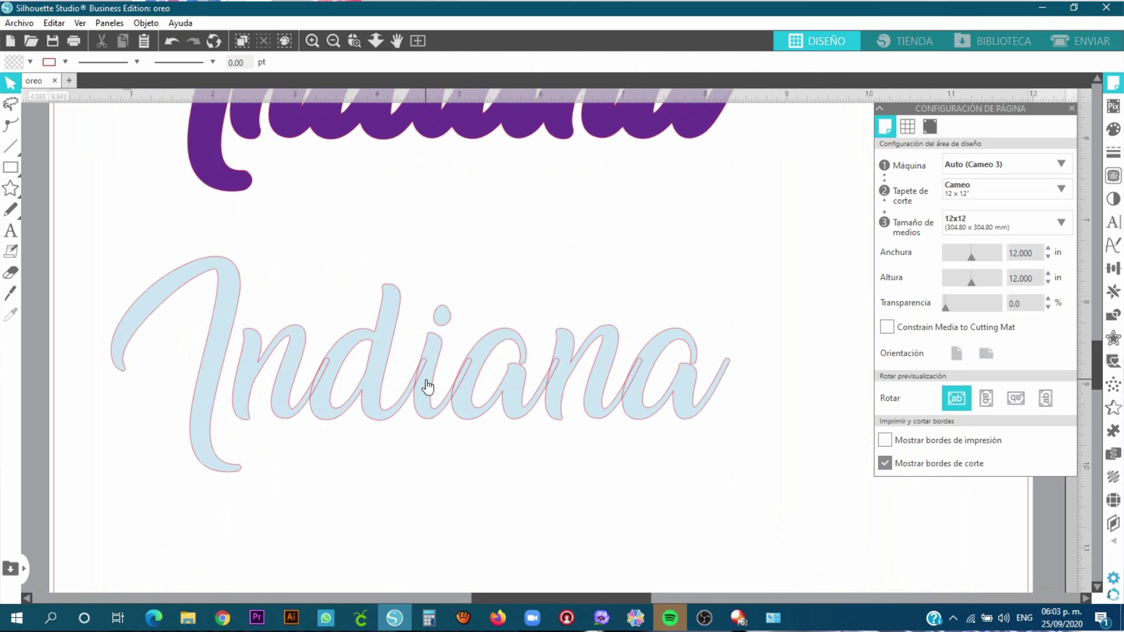
pyautogui.scroll(-5, 427, 386)
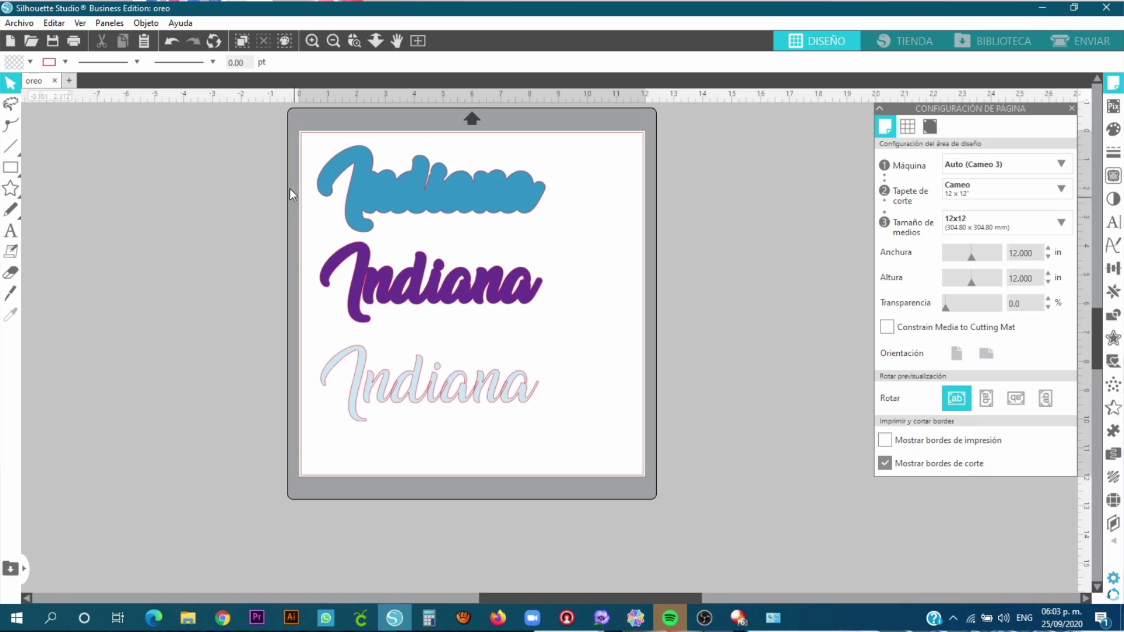
pyautogui.moveTo(299, 111); pyautogui.dragTo(666, 478)
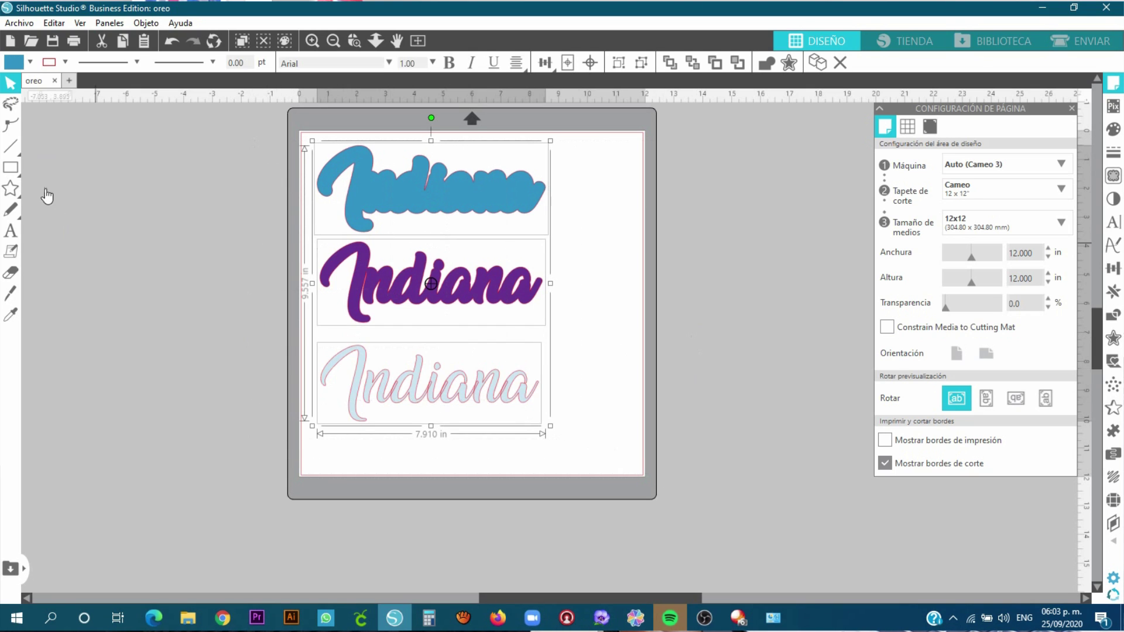
pyautogui.click(53, 64)
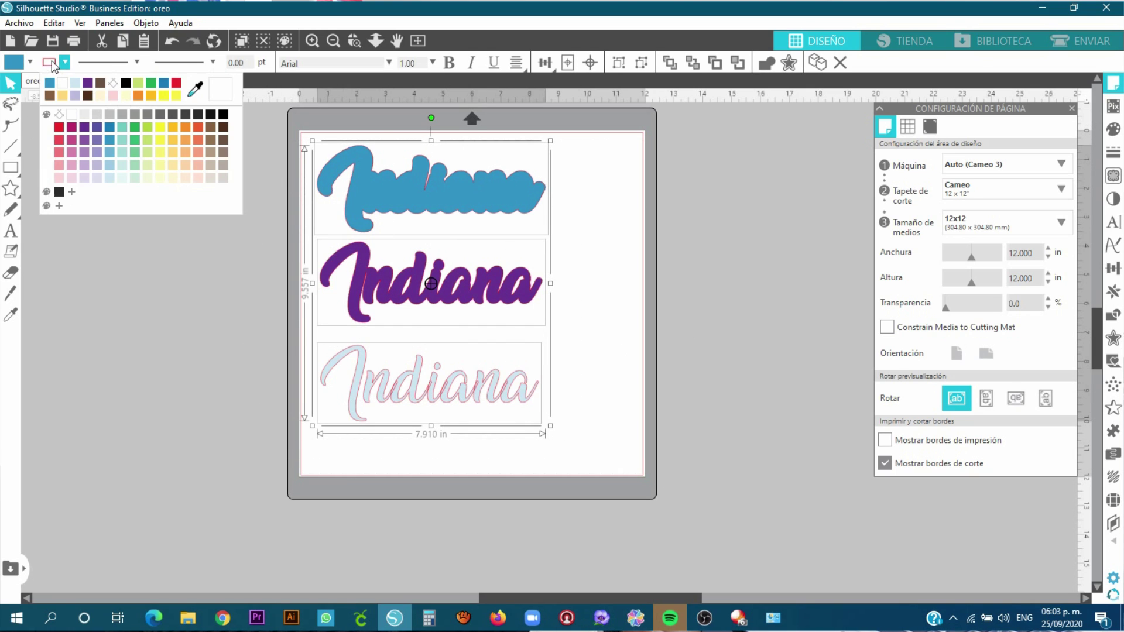
pyautogui.click(59, 115)
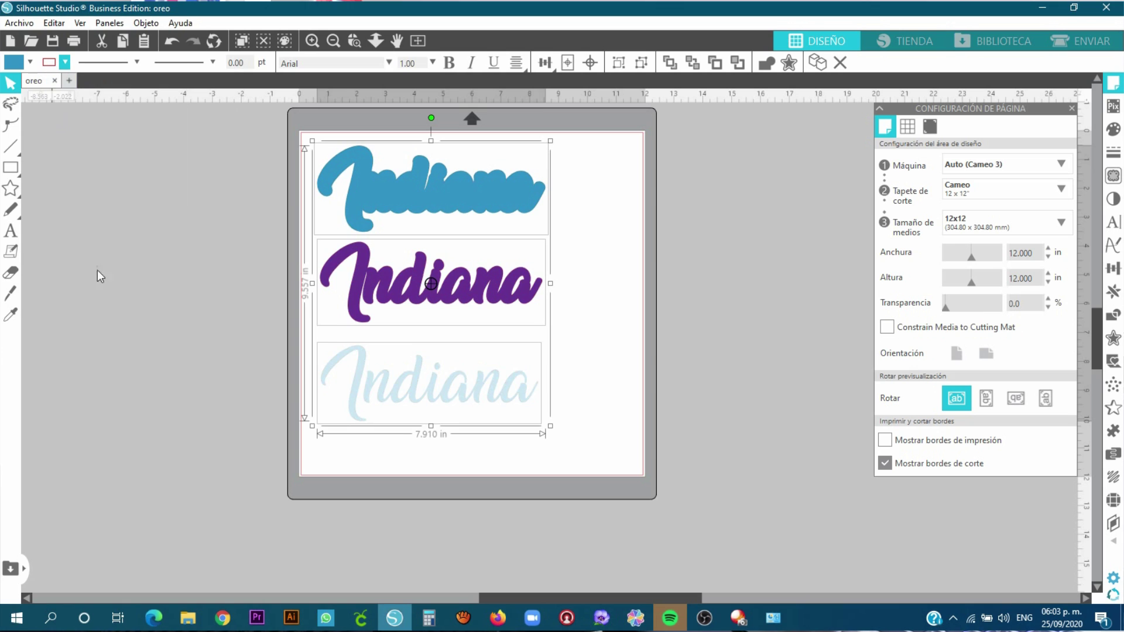
pyautogui.click(527, 433)
# Fill all three Indiana layers with black
pyautogui.scroll(3, 550, 416)
pyautogui.scroll(3, 463, 388)
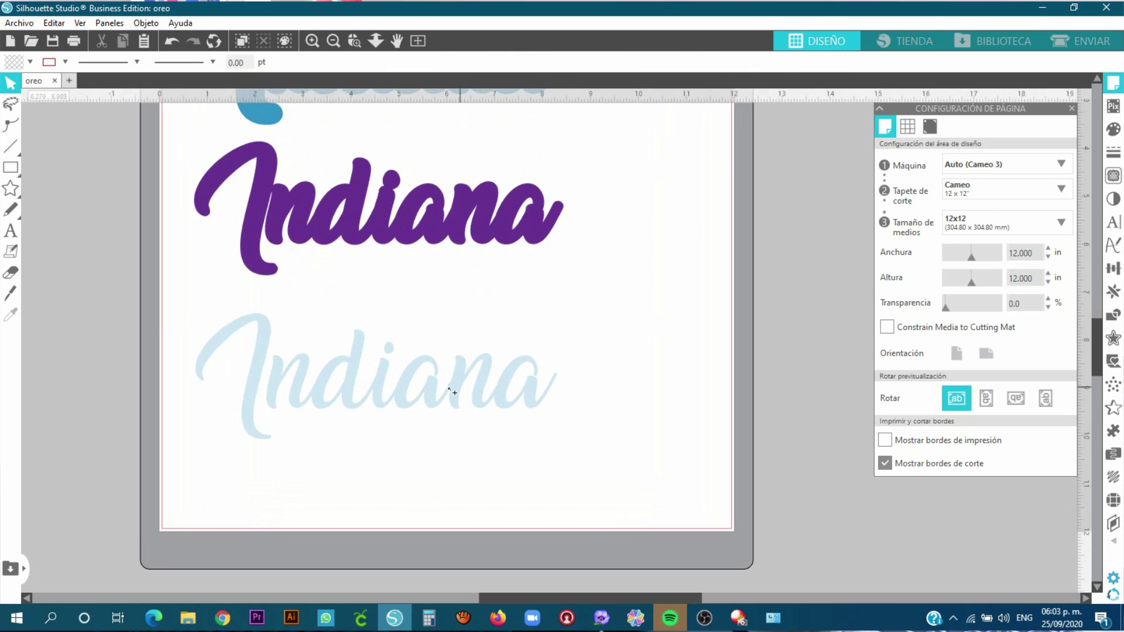
pyautogui.scroll(-4, 351, 406)
pyautogui.scroll(-4, 349, 410)
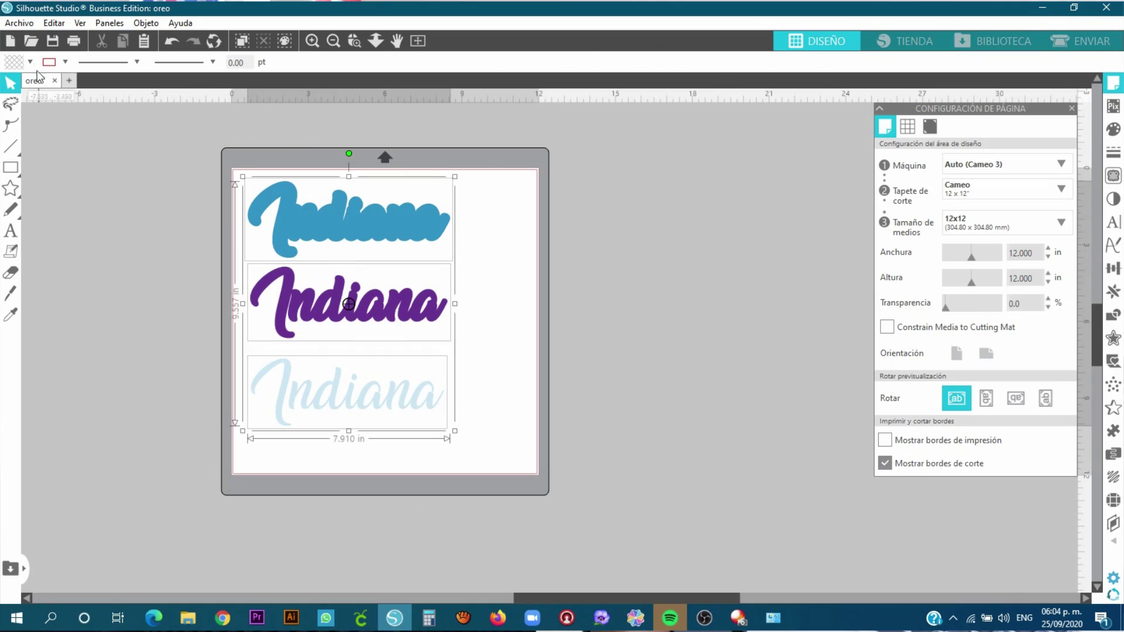
pyautogui.click(30, 62)
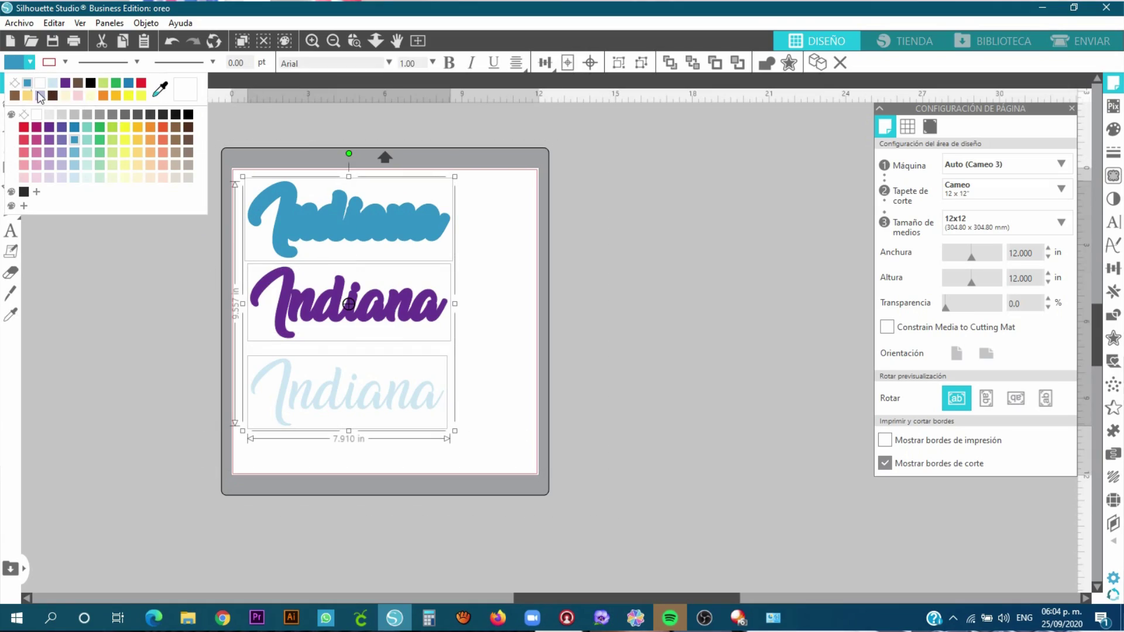
pyautogui.click(187, 119)
pyautogui.click(459, 273)
# Move the three black Indiana layers together closer to the centre of the page and deselect them
pyautogui.moveTo(178, 163); pyautogui.dragTo(504, 478)
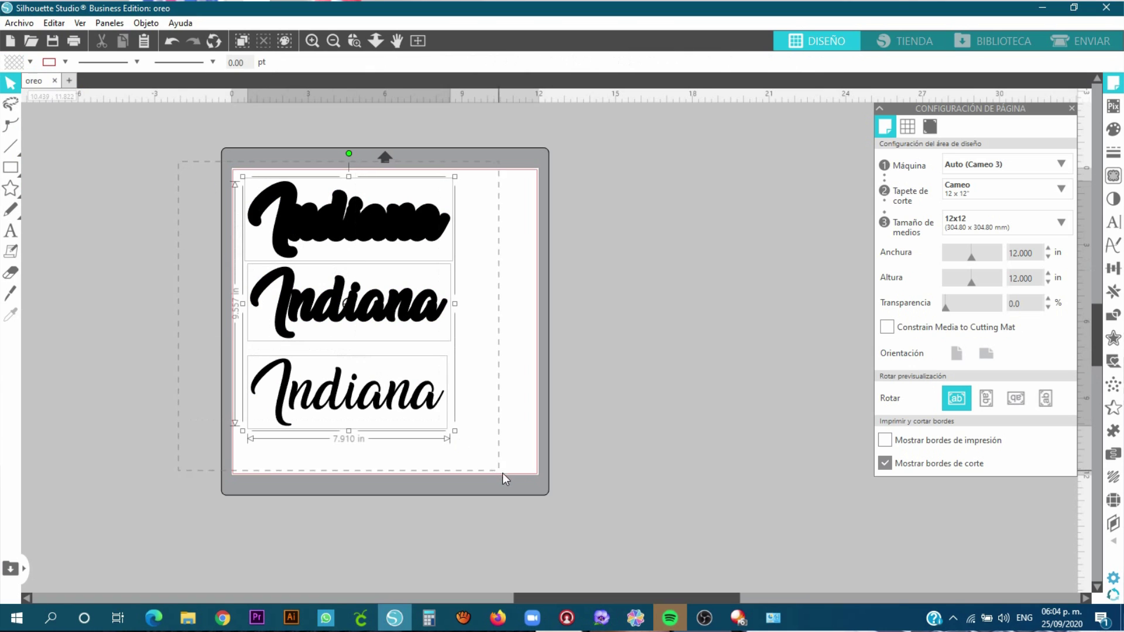
pyautogui.moveTo(409, 218); pyautogui.dragTo(427, 233)
pyautogui.click(715, 290)
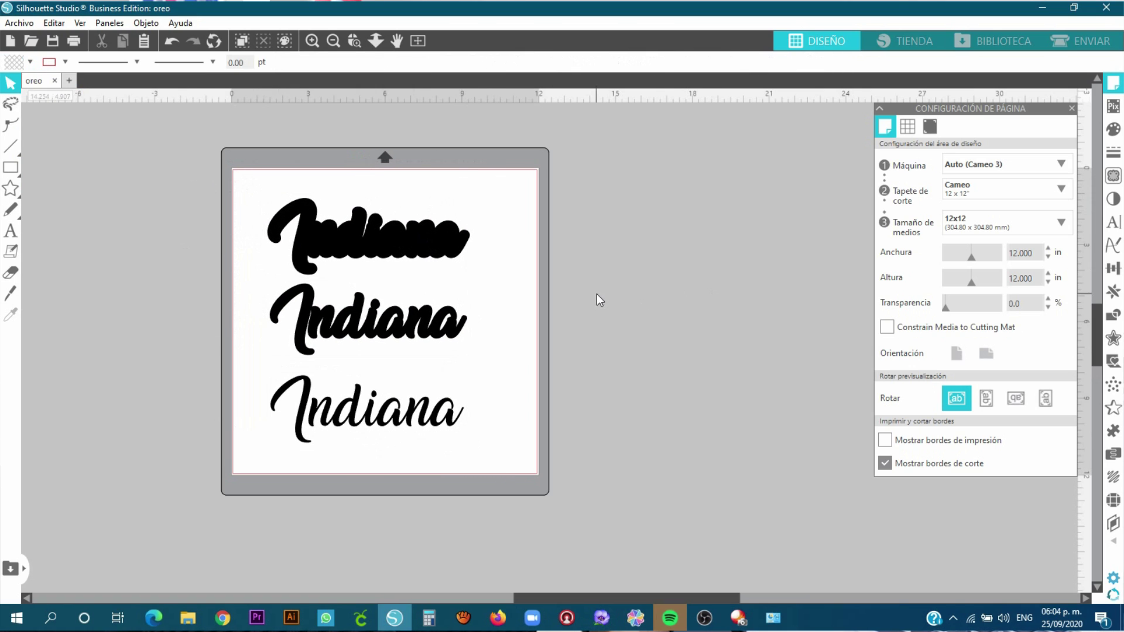
# Capture the white page area with Lightshot, about 409 by 427 px, and save it to the desktop as a JPEG named indiana
pyautogui.click(957, 622)
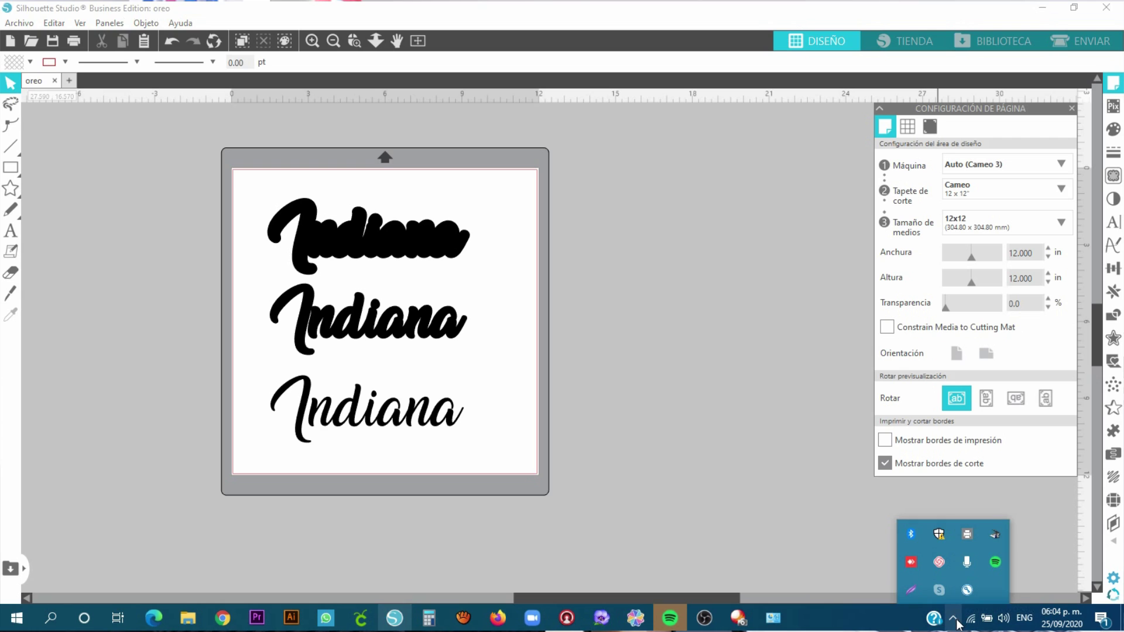
pyautogui.click(912, 591)
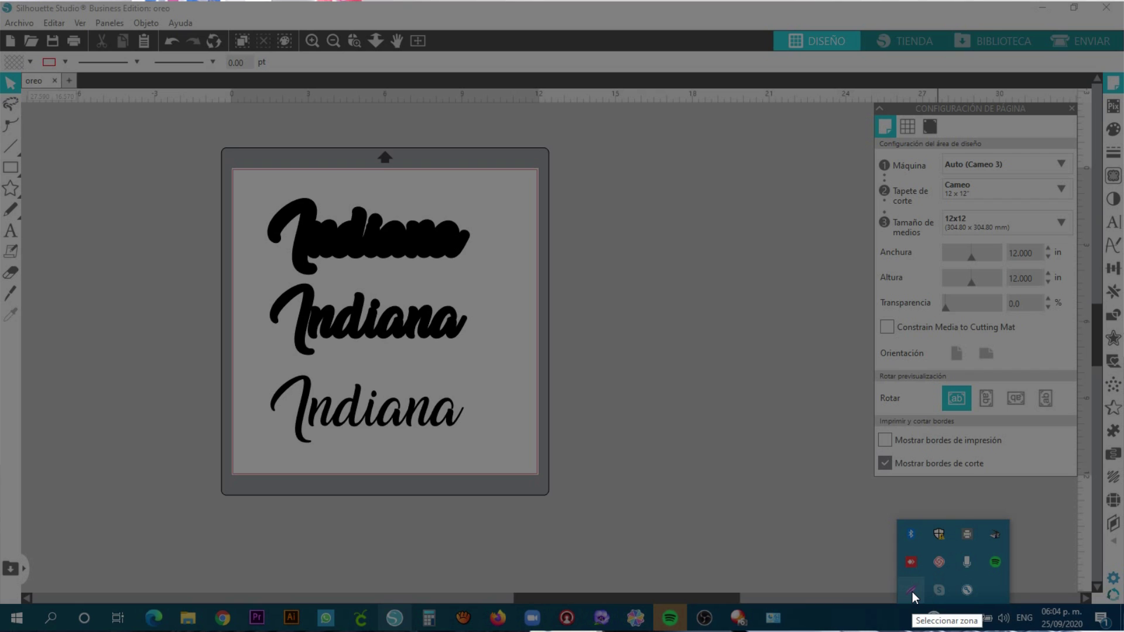
pyautogui.moveTo(240, 175); pyautogui.dragTo(524, 470)
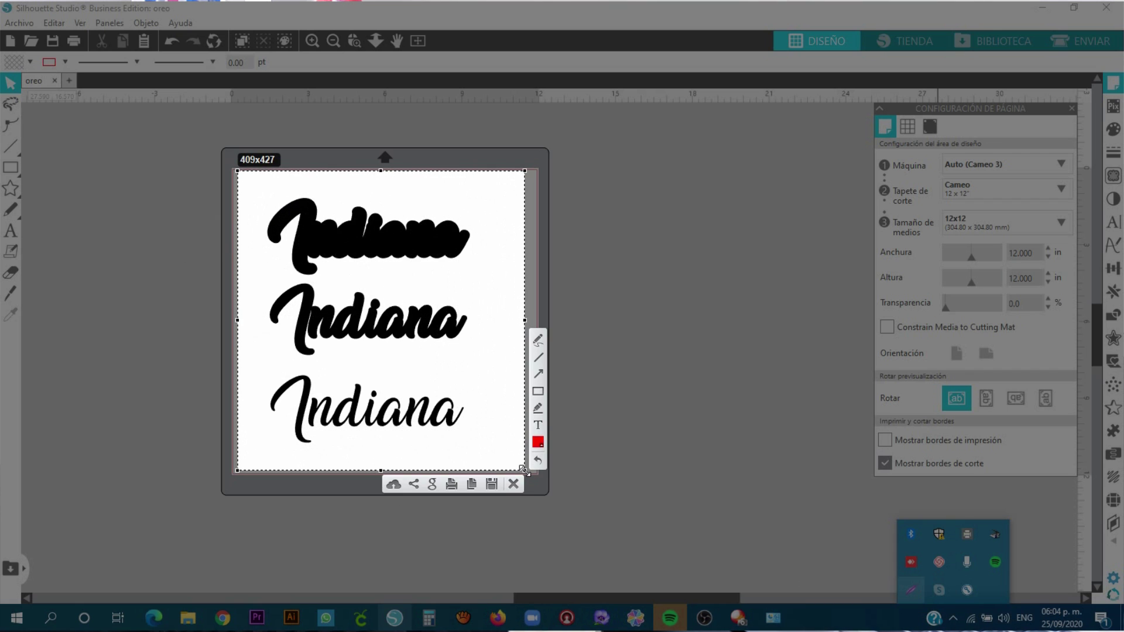
pyautogui.click(492, 486)
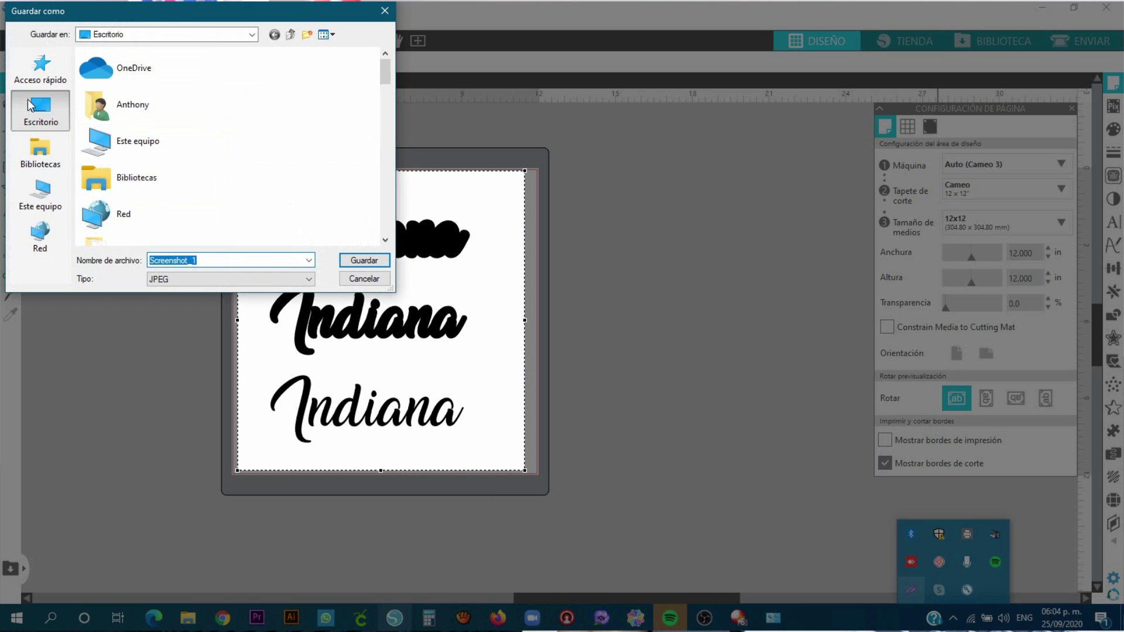
pyautogui.write('ind')
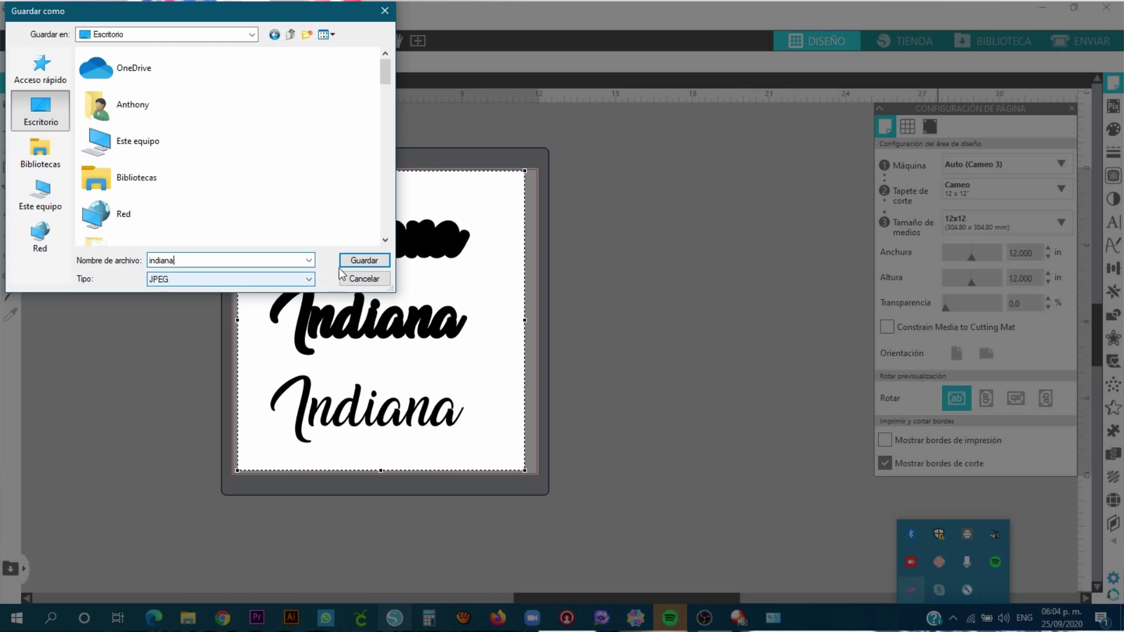
pyautogui.click(345, 263)
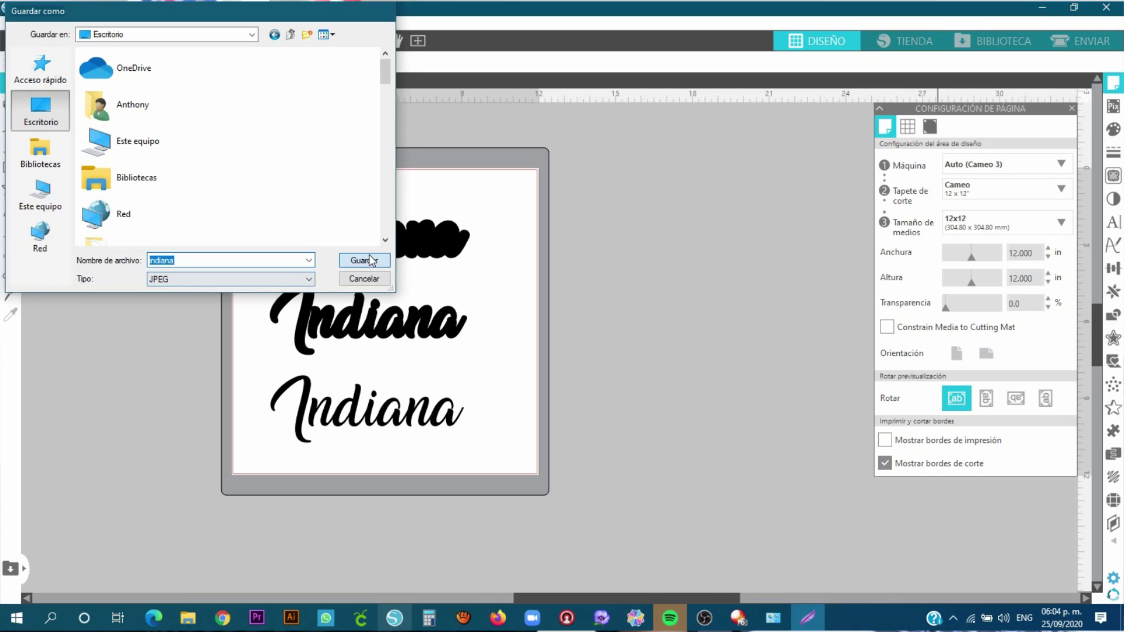
# Switch to Cricut Design Space and open the indiana image from the desktop as a new image upload
pyautogui.click(360, 617)
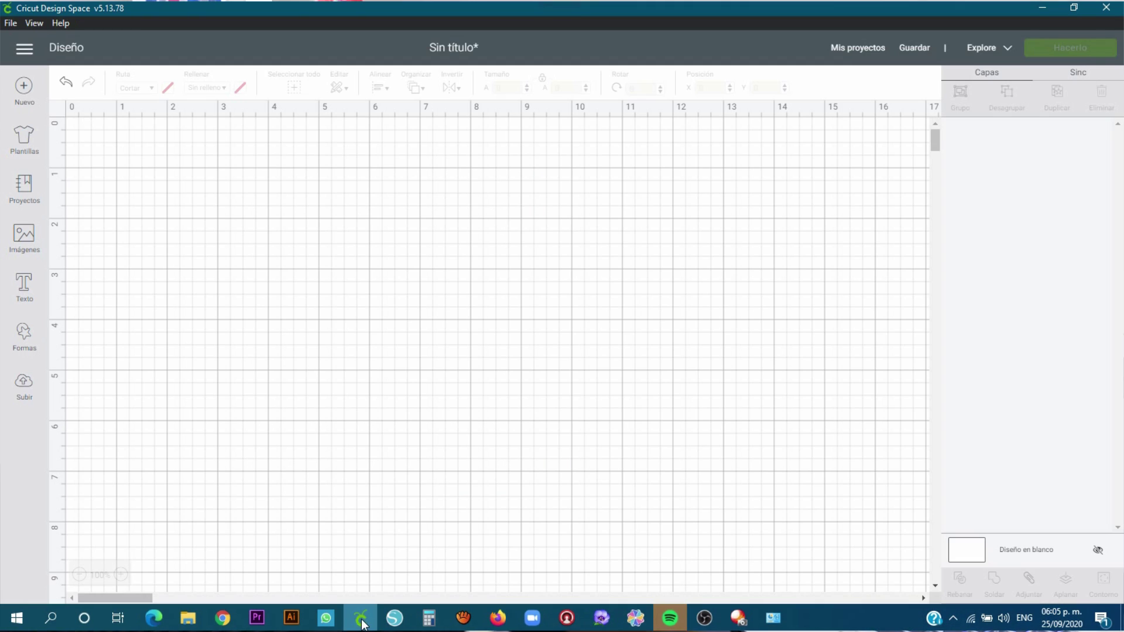
pyautogui.click(22, 387)
pyautogui.click(333, 318)
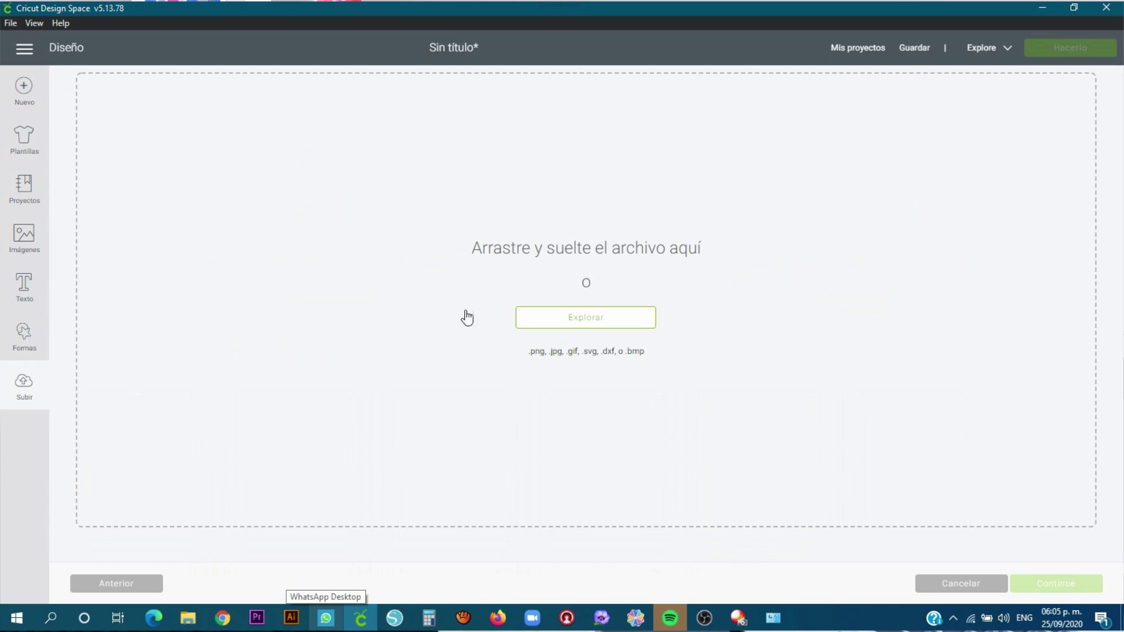
pyautogui.click(589, 320)
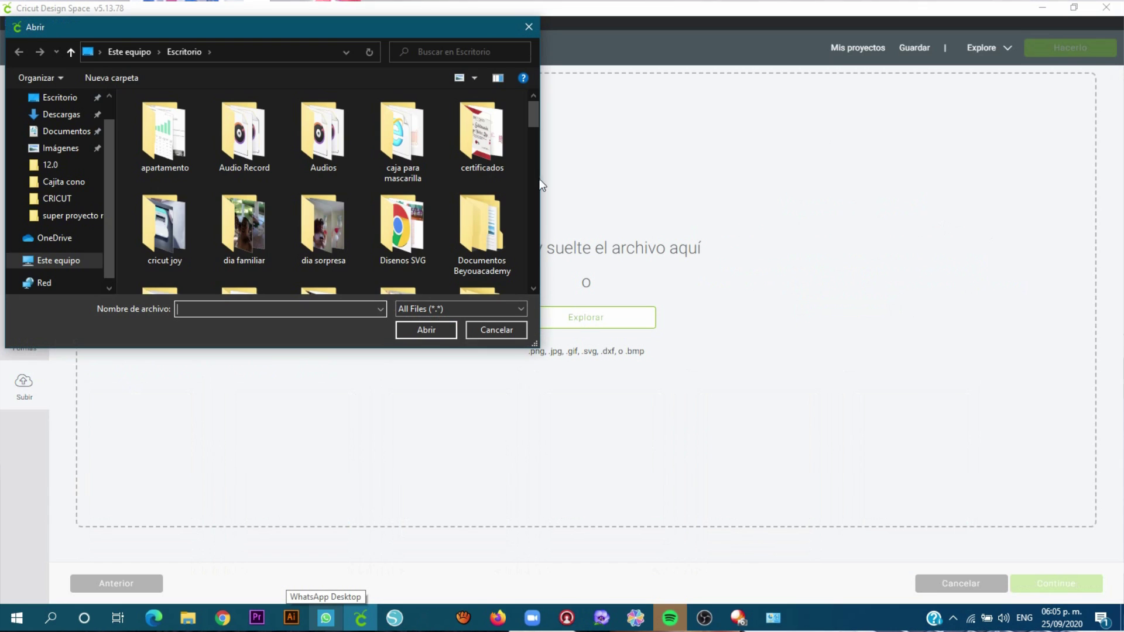
pyautogui.moveTo(533, 121); pyautogui.dragTo(532, 218)
pyautogui.click(410, 275)
pyautogui.click(429, 335)
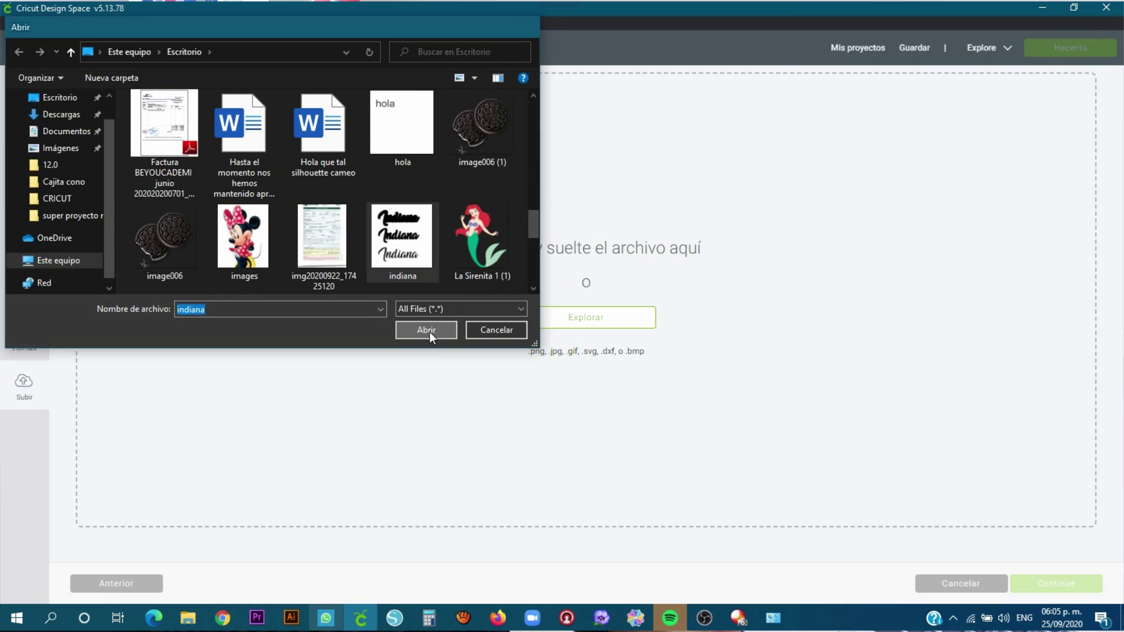
# Set the image type to Simple and erase the white background around the three Indiana words
pyautogui.click(737, 220)
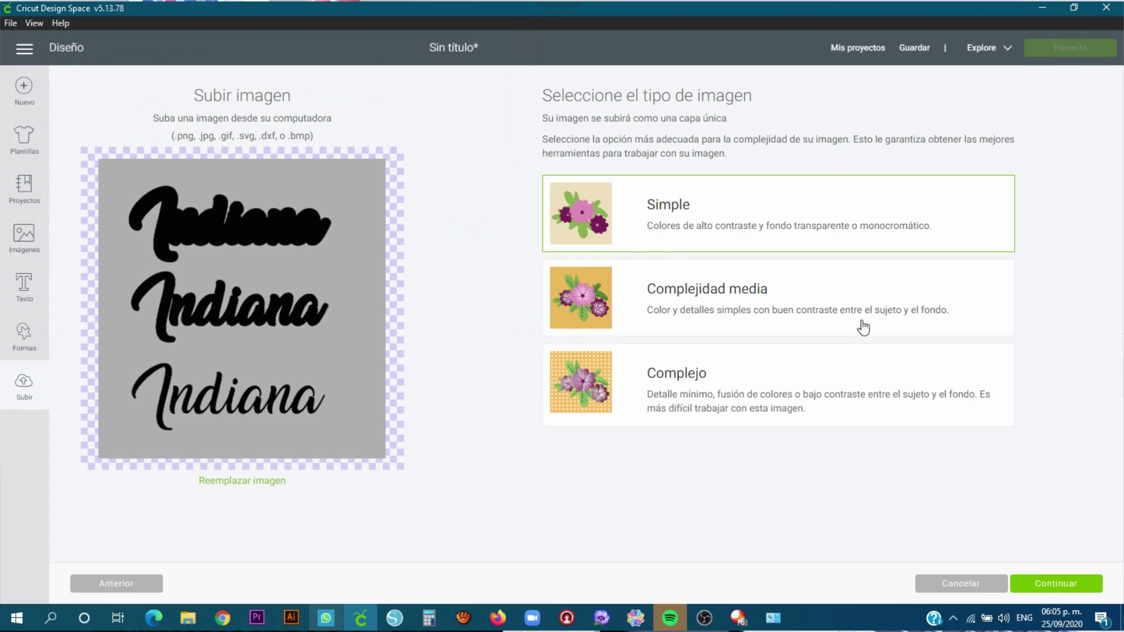
pyautogui.click(1045, 582)
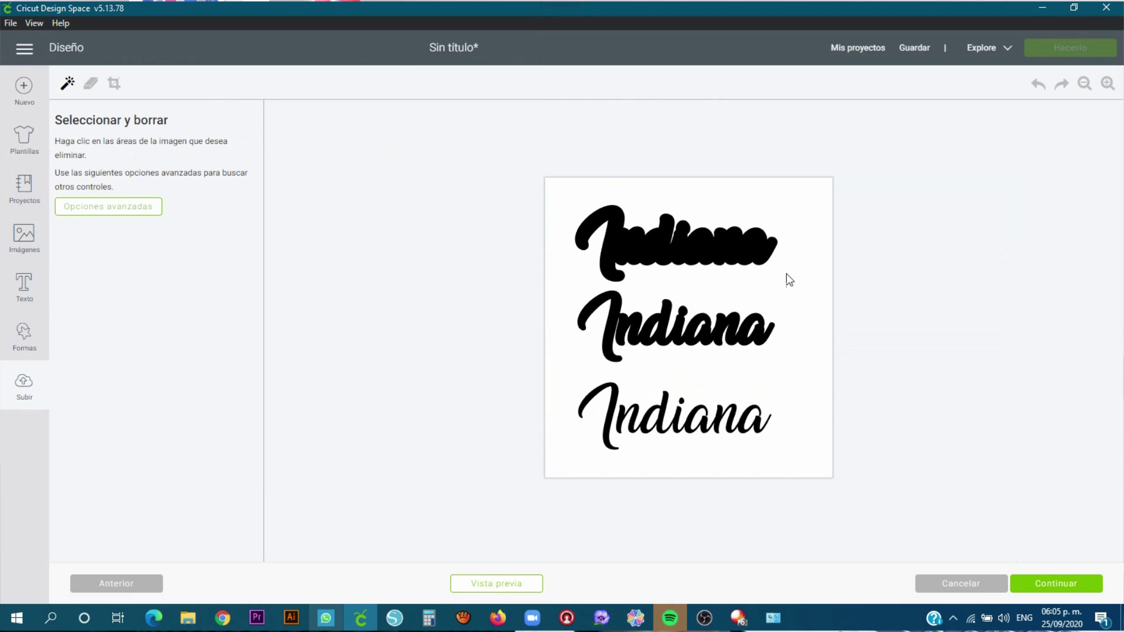
pyautogui.click(1106, 83)
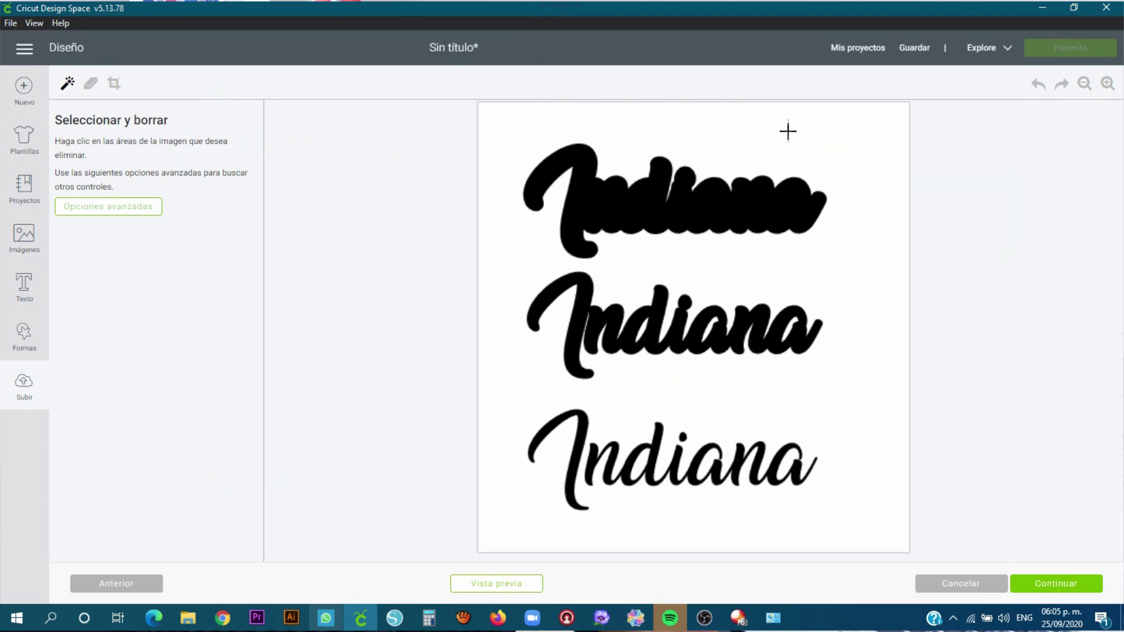
pyautogui.click(760, 137)
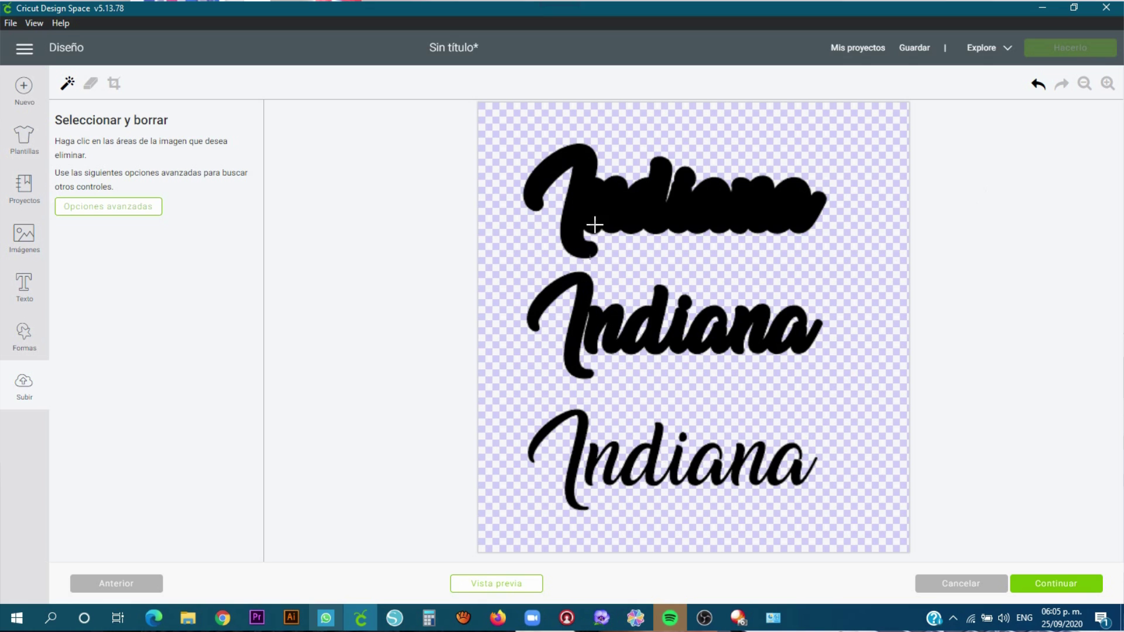
# Save the upload as a cut image named indiana and insert it onto the canvas
pyautogui.click(1050, 584)
pyautogui.click(685, 301)
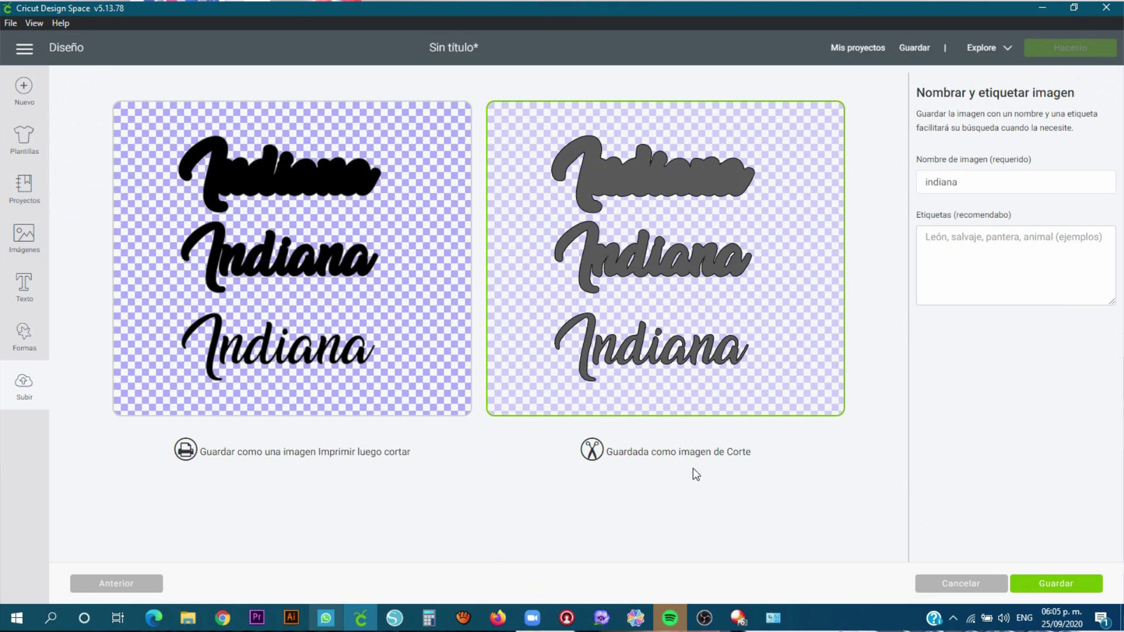
pyautogui.moveTo(651, 452); pyautogui.dragTo(750, 451)
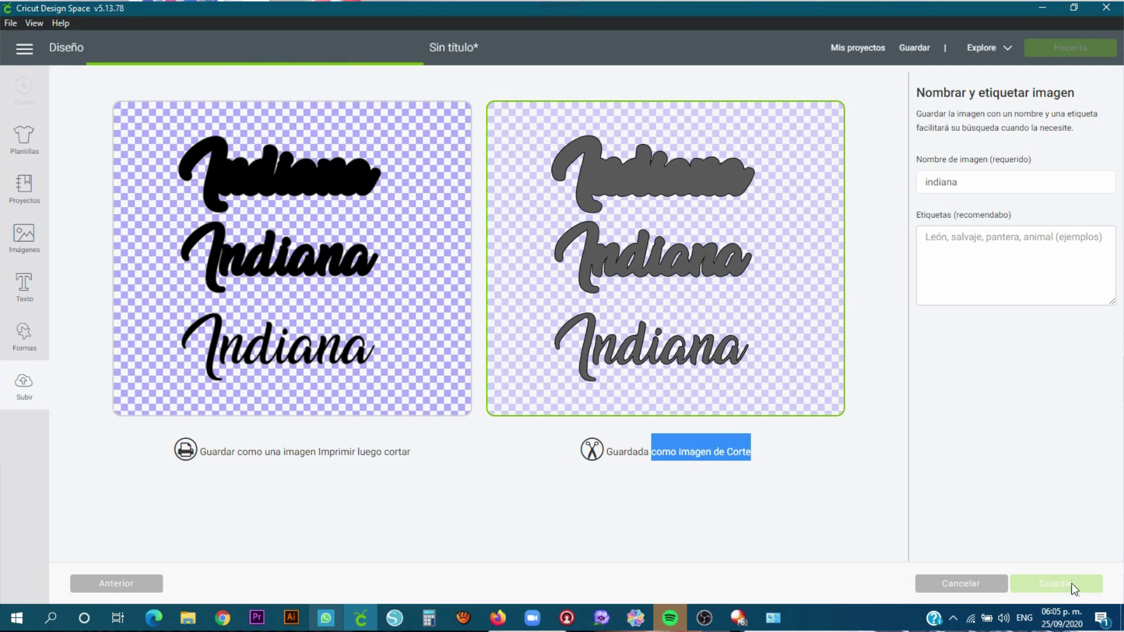
pyautogui.click(1071, 583)
pyautogui.click(164, 430)
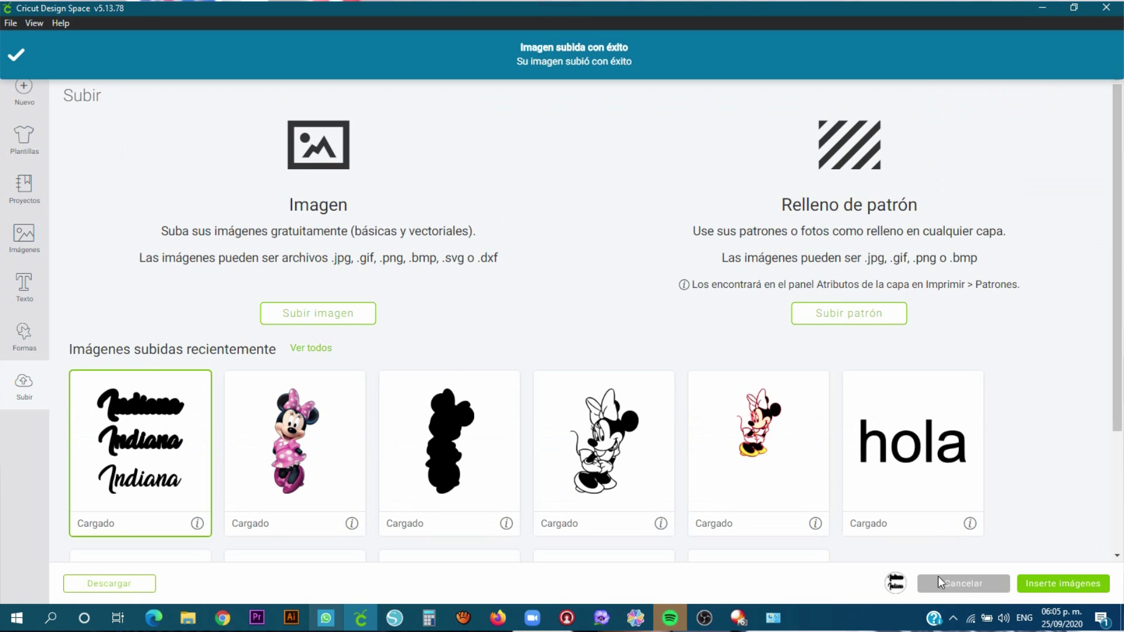
pyautogui.click(1046, 585)
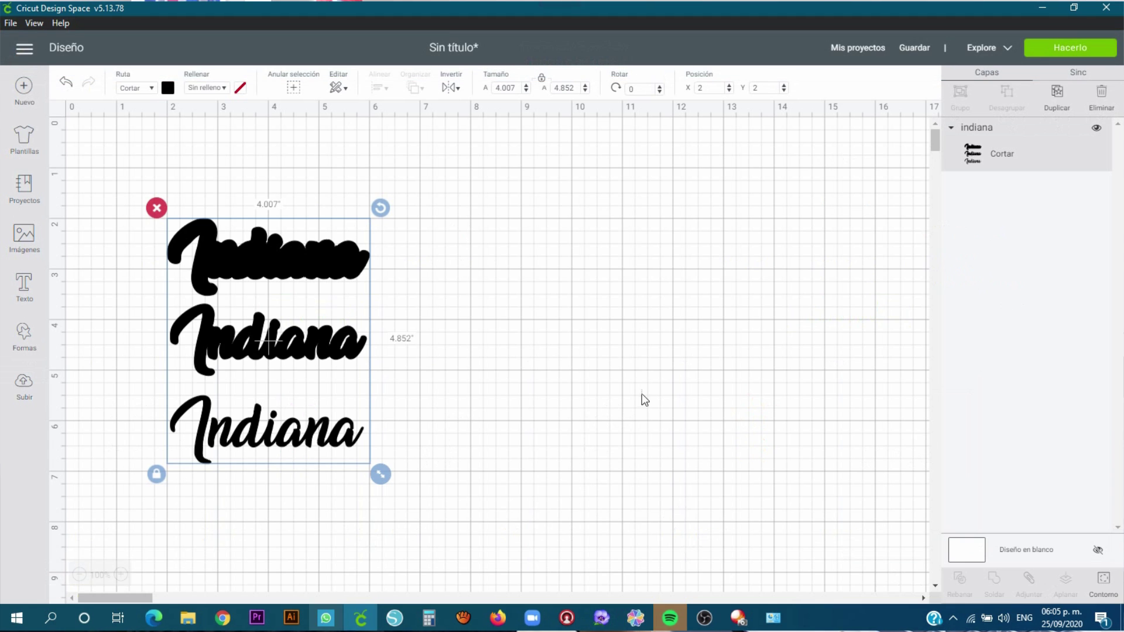
# Move the indiana image to about X 0.58, Y 5.18 and enlarge it to about 4.09 by 4.95 in
pyautogui.scroll(-5, 594, 366)
pyautogui.moveTo(381, 263); pyautogui.dragTo(454, 351)
pyautogui.moveTo(407, 218); pyautogui.dragTo(333, 365)
pyautogui.moveTo(383, 514); pyautogui.dragTo(358, 479)
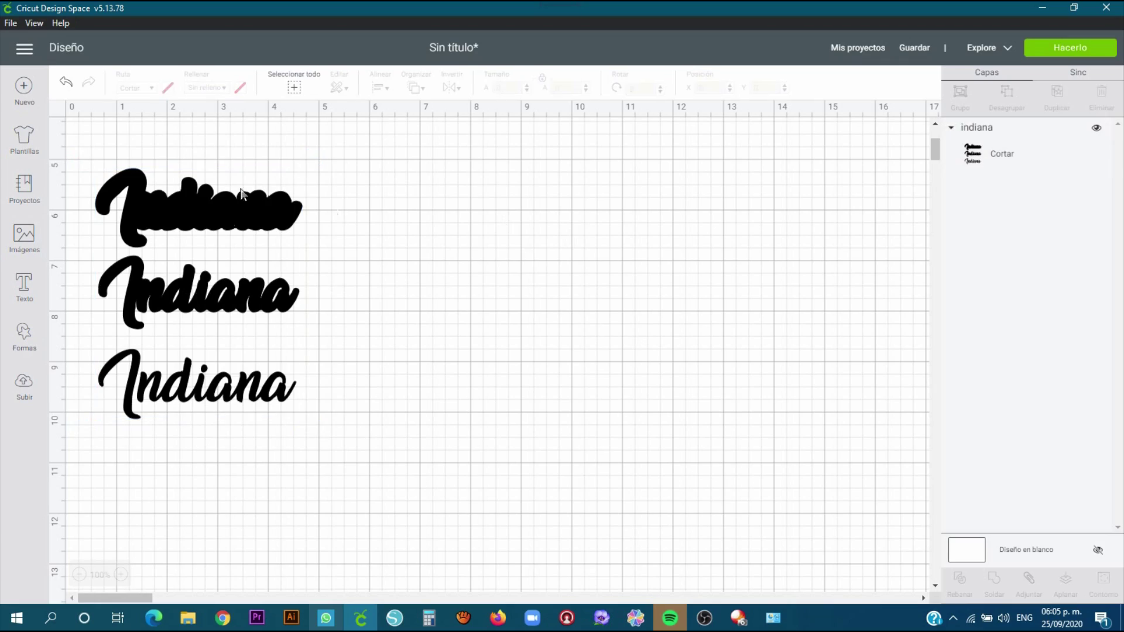
pyautogui.click(234, 211)
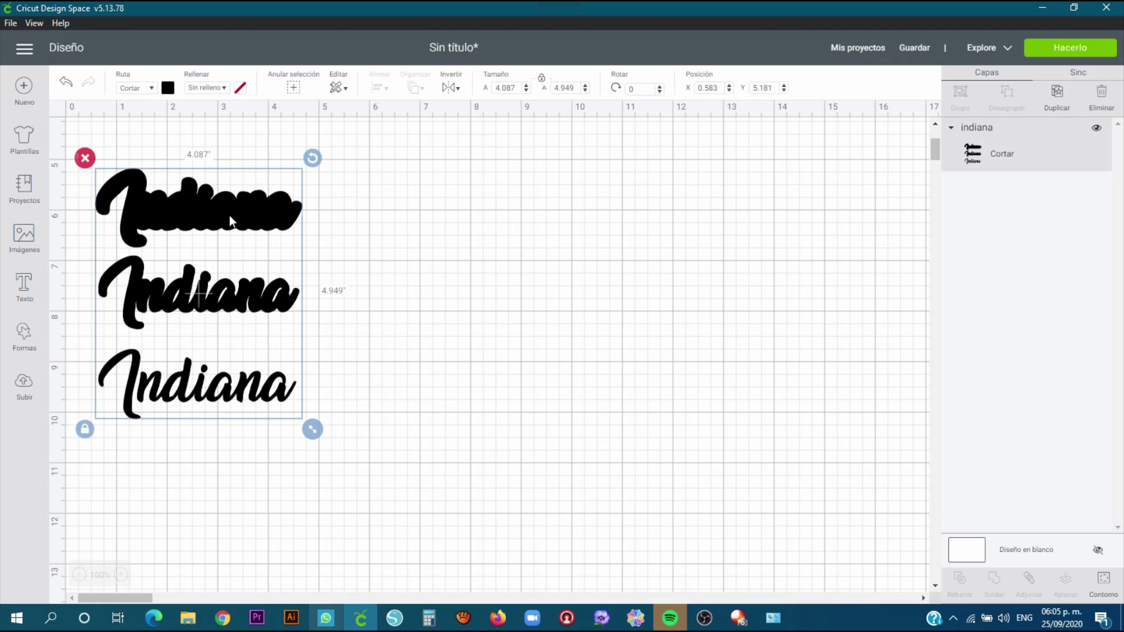
pyautogui.click(432, 233)
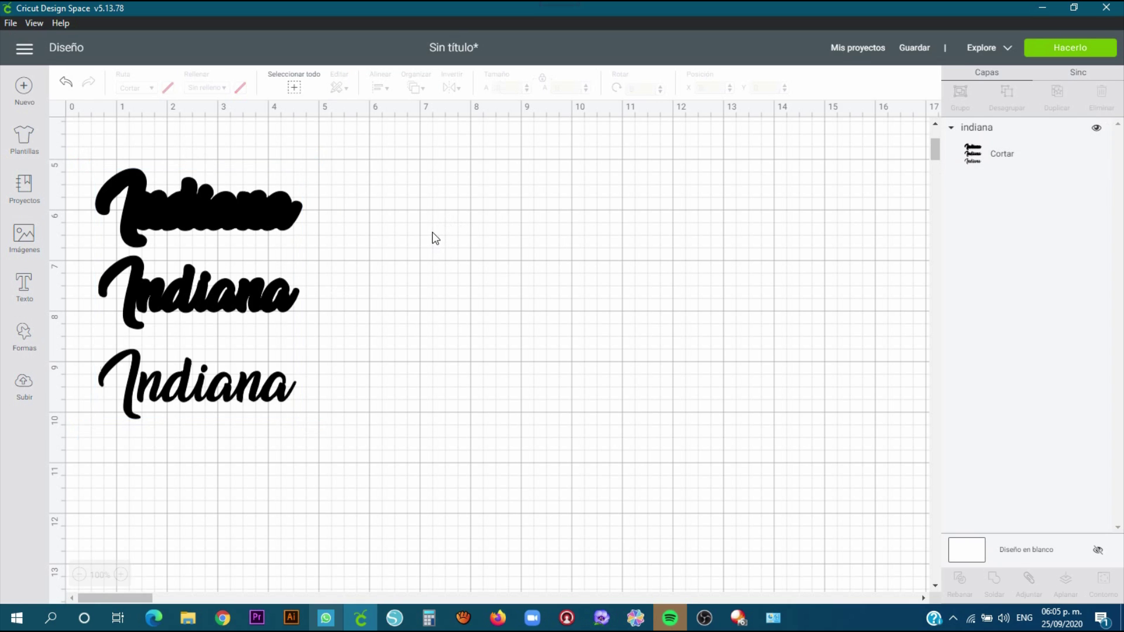
# Frame the top word in a Lightshot capture about 462 by 148 px and outline the two words below with red rectangles
pyautogui.press('Print')
pyautogui.moveTo(84, 153); pyautogui.dragTo(408, 277)
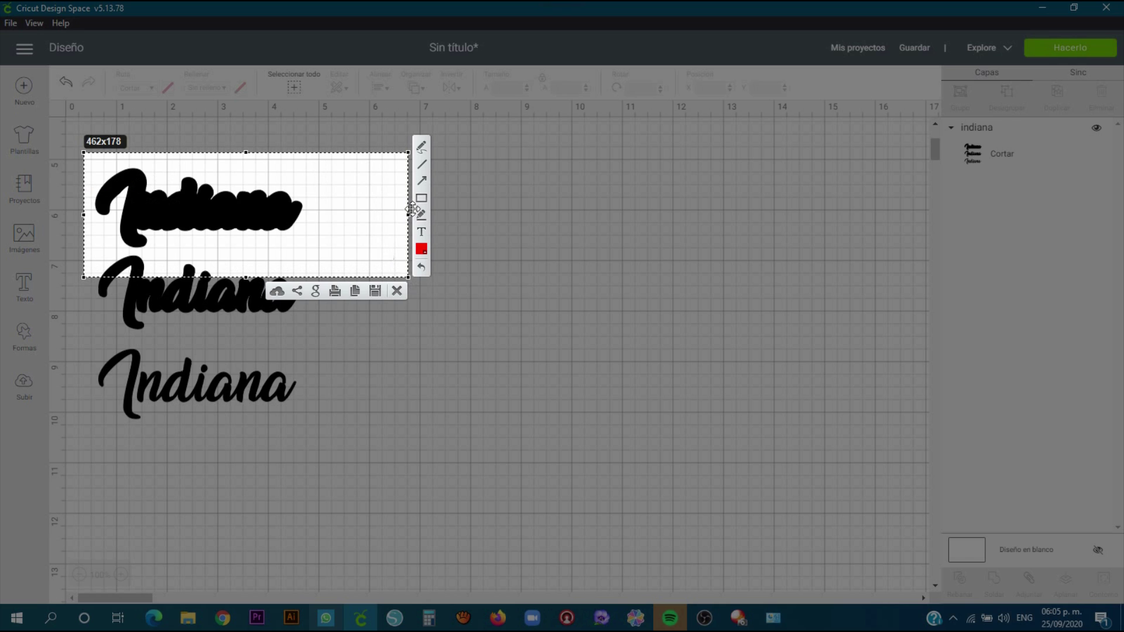
pyautogui.moveTo(247, 280); pyautogui.dragTo(247, 259)
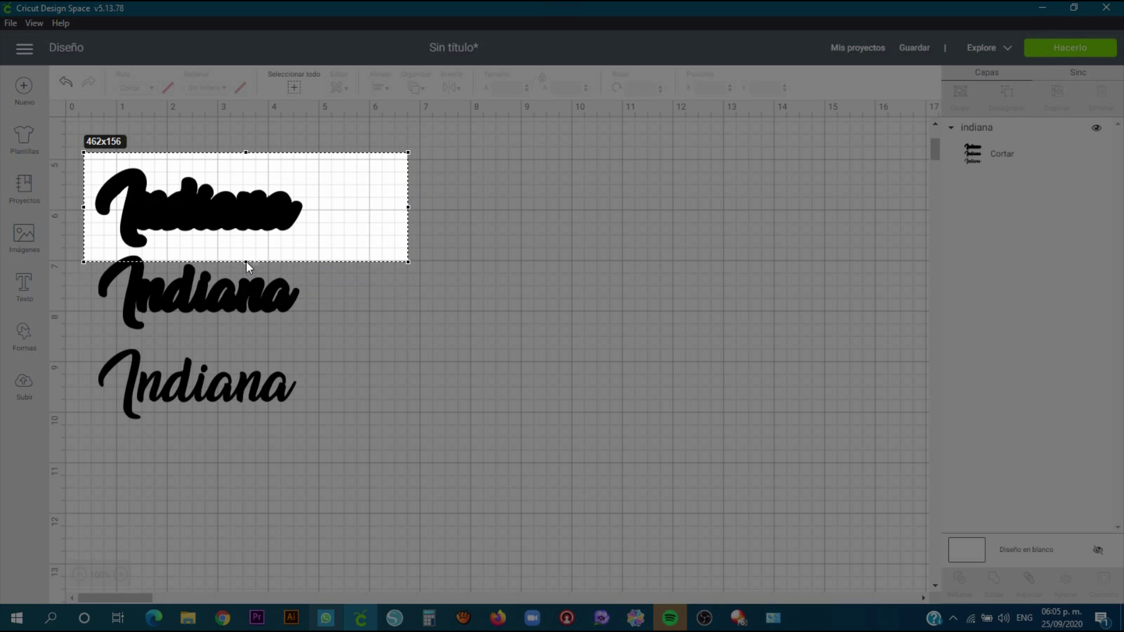
pyautogui.moveTo(86, 246)
pyautogui.mouseDown()
pyautogui.moveTo(183, 291)
pyautogui.moveTo(365, 338)
pyautogui.mouseUp()
pyautogui.moveTo(75, 335); pyautogui.dragTo(398, 462)
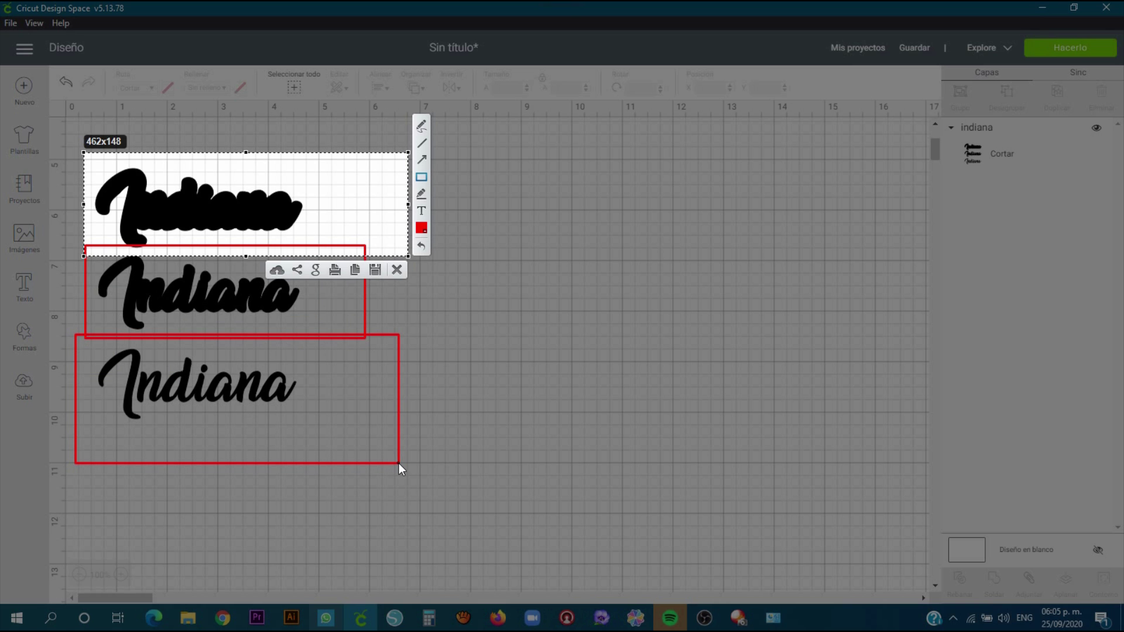
pyautogui.hotkey('ctrl', 'c')
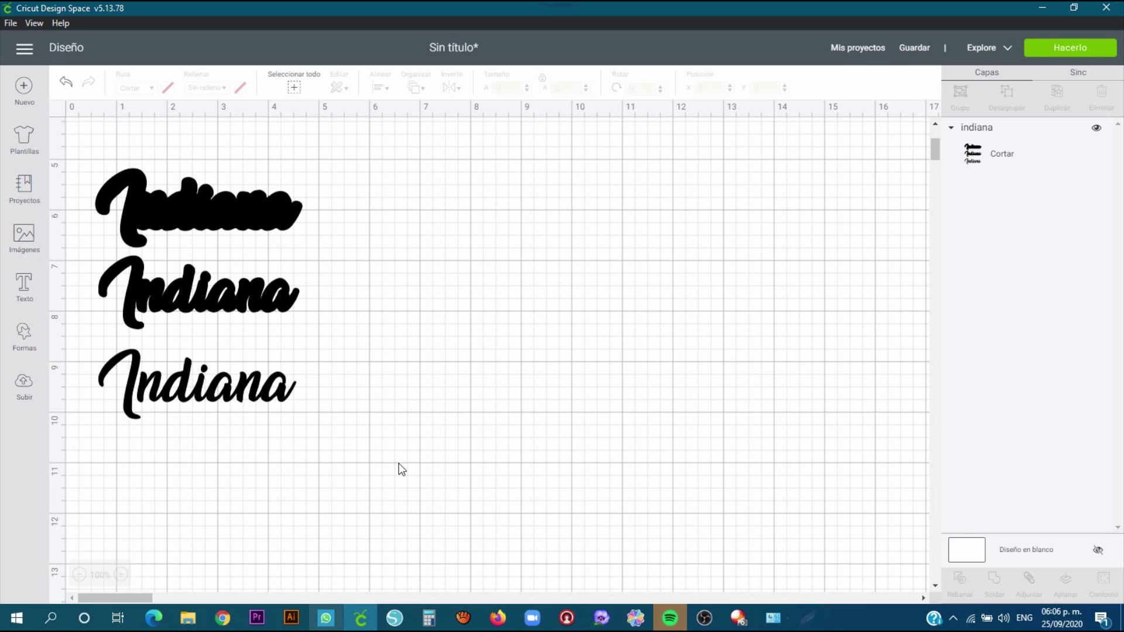
# Duplicate the indiana image twice, place the copies at about X 5.43 and 11.11 in, and level the original with them
pyautogui.rightClick(246, 227)
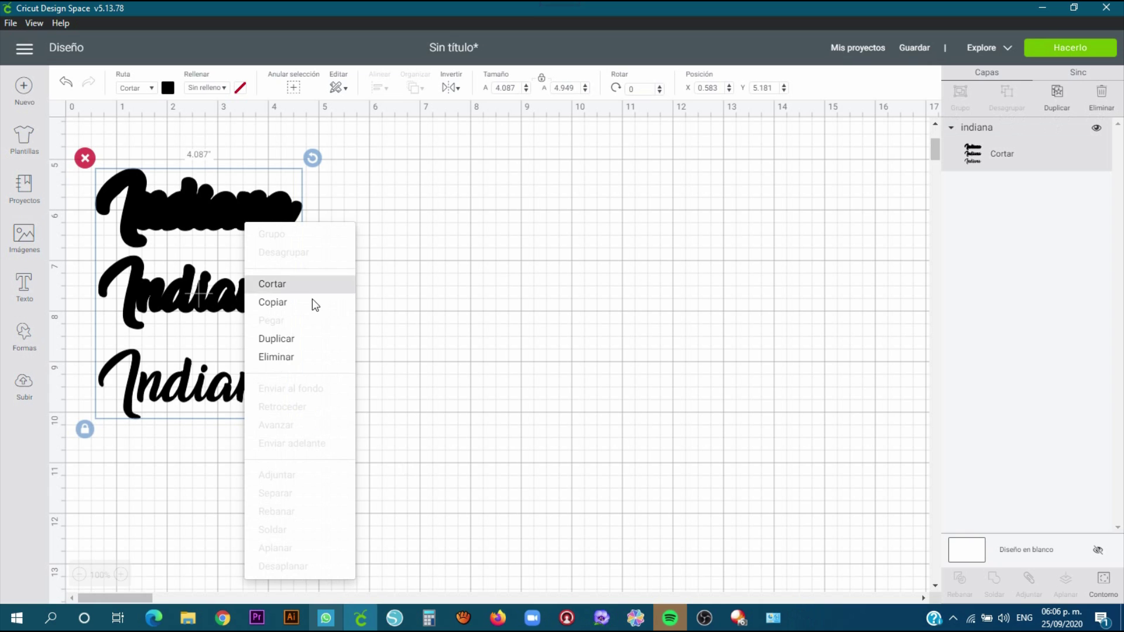
pyautogui.click(308, 335)
pyautogui.moveTo(283, 237); pyautogui.dragTo(502, 223)
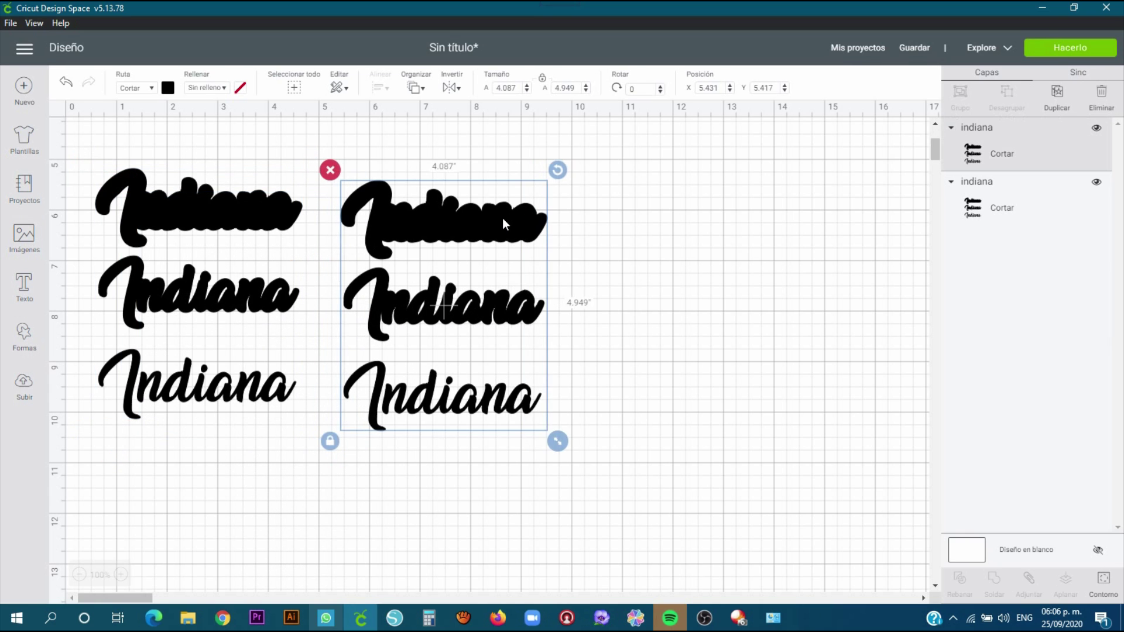
pyautogui.rightClick(504, 226)
pyautogui.click(487, 227)
pyautogui.rightClick(483, 223)
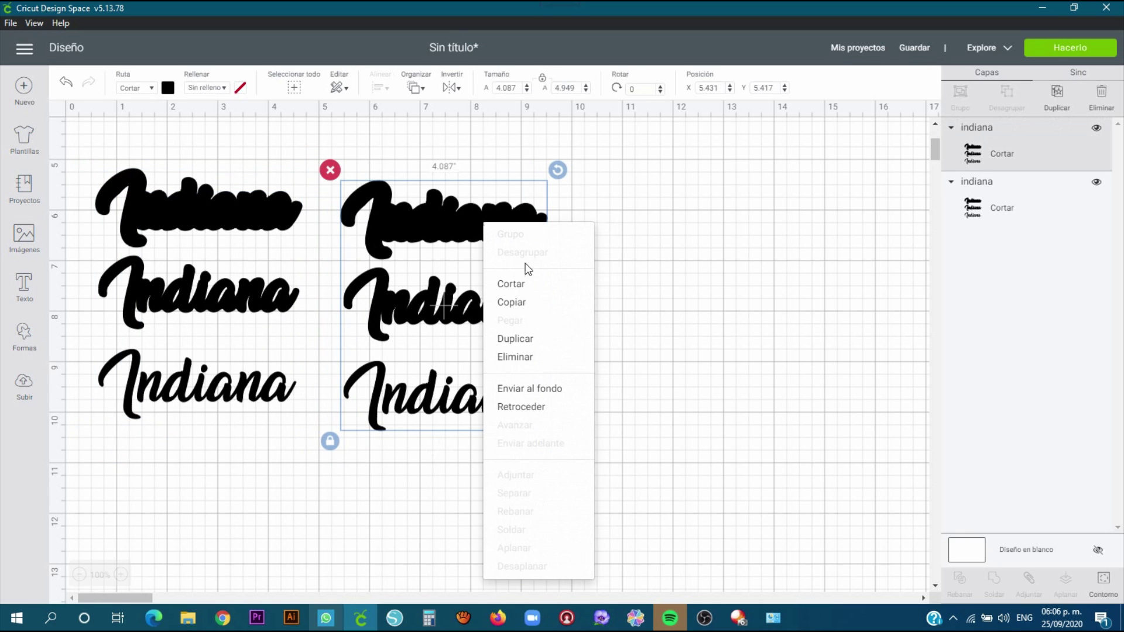
pyautogui.click(524, 340)
pyautogui.moveTo(512, 230); pyautogui.dragTo(794, 198)
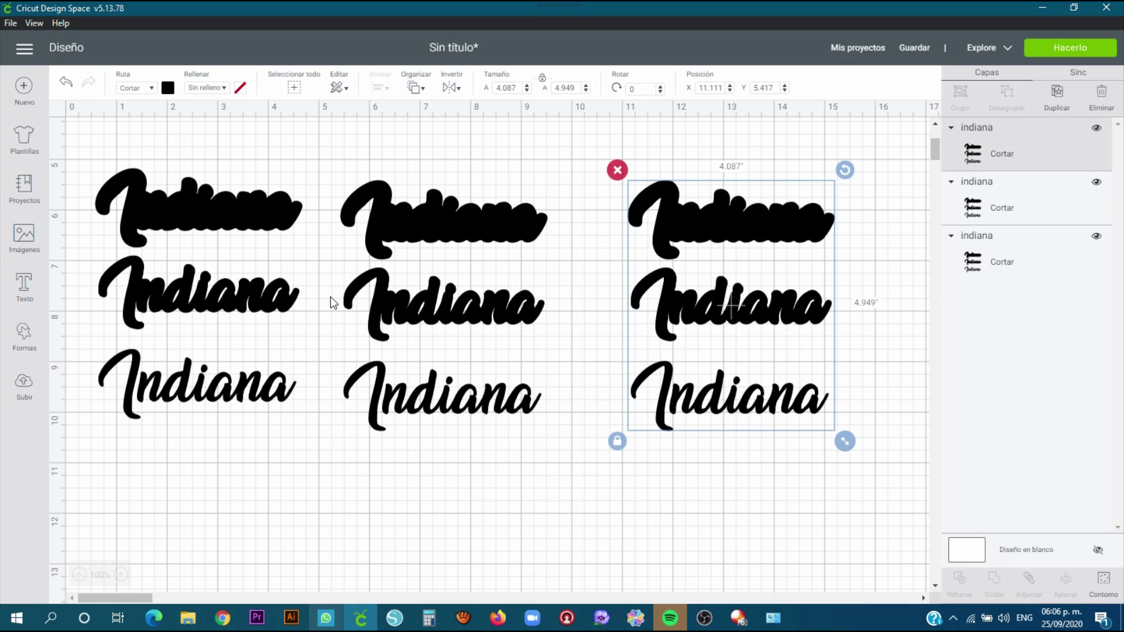
pyautogui.moveTo(241, 227)
pyautogui.mouseDown()
pyautogui.moveTo(249, 220)
pyautogui.moveTo(241, 232)
pyautogui.mouseUp()
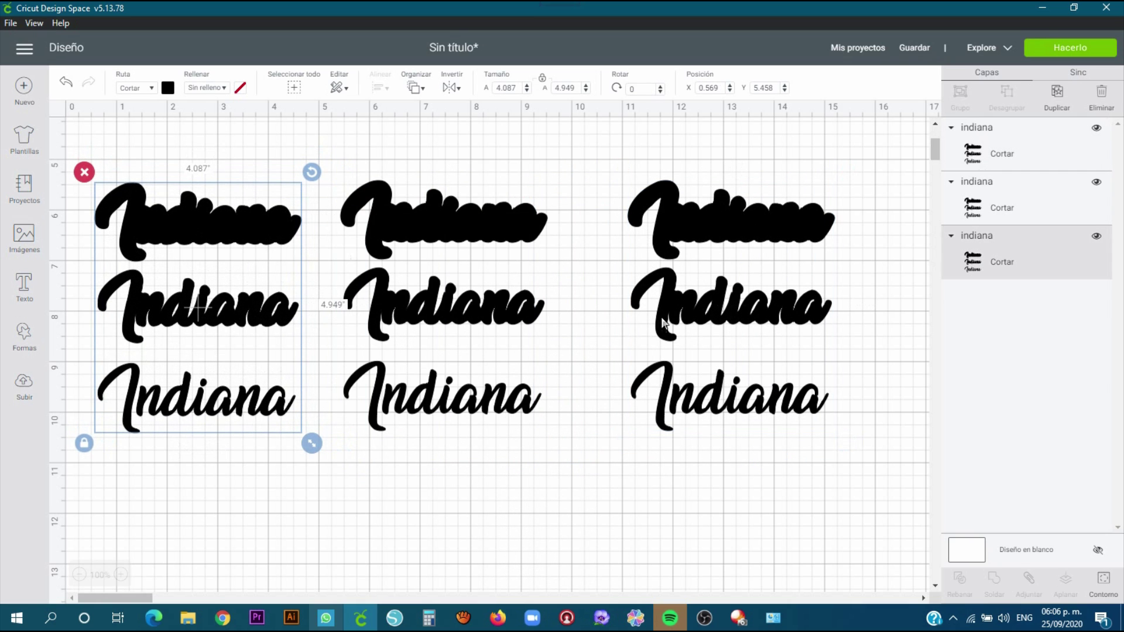
# Use Contour on the original indiana image to hide the middle word and the inner shapes of its letters
pyautogui.click(1108, 595)
pyautogui.click(277, 470)
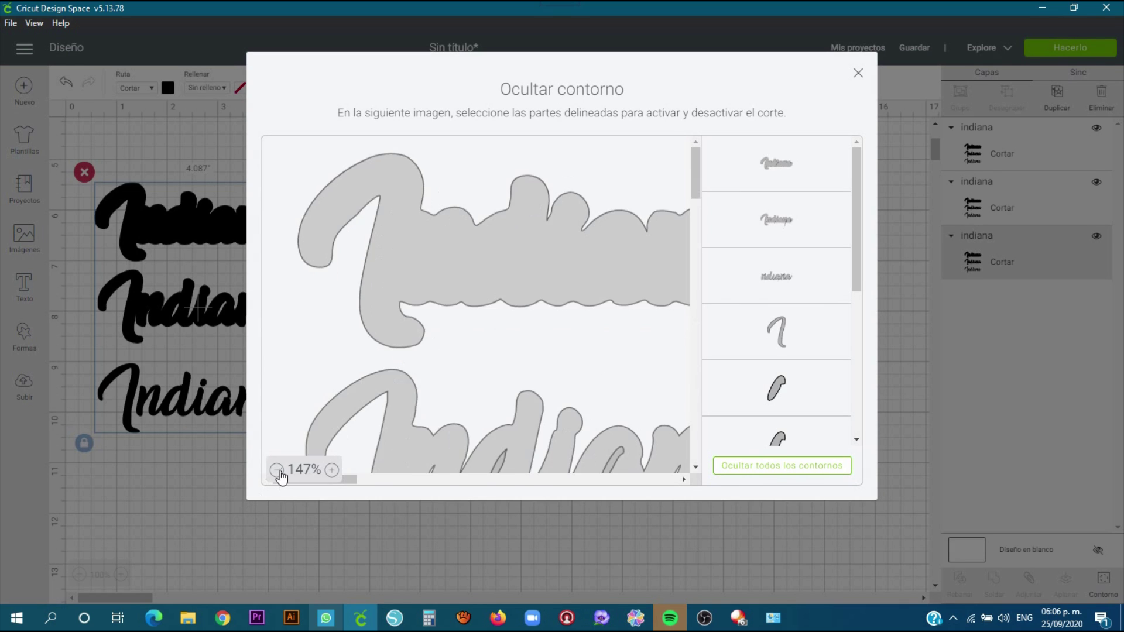
pyautogui.click(277, 469)
pyautogui.click(277, 469)
pyautogui.click(277, 469)
pyautogui.click(361, 313)
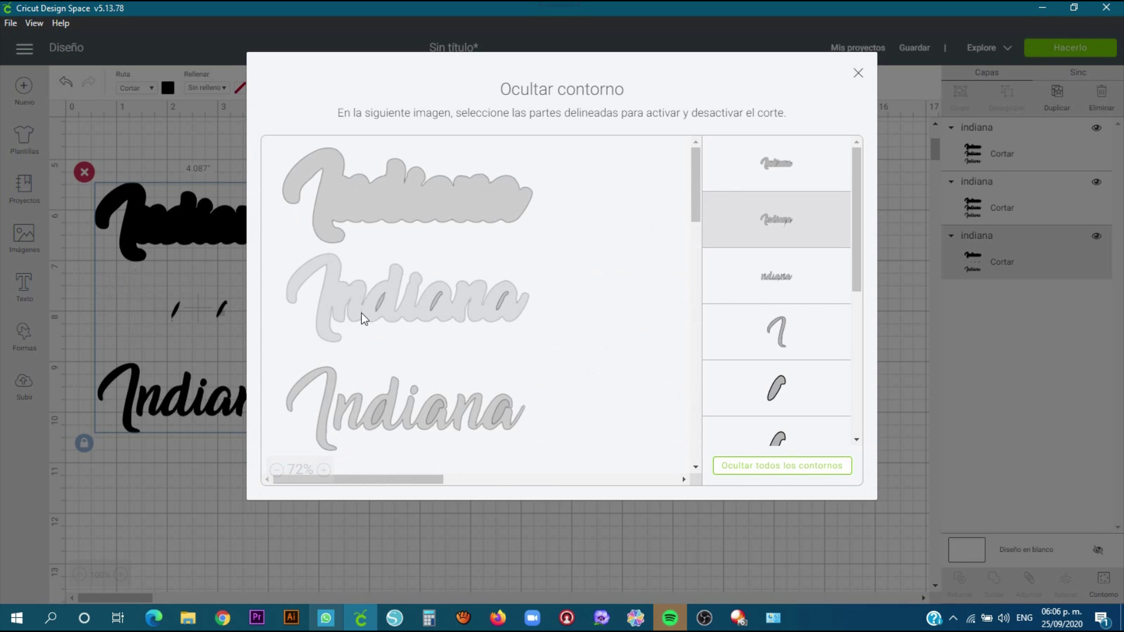
pyautogui.click(380, 301)
pyautogui.click(436, 302)
pyautogui.click(501, 304)
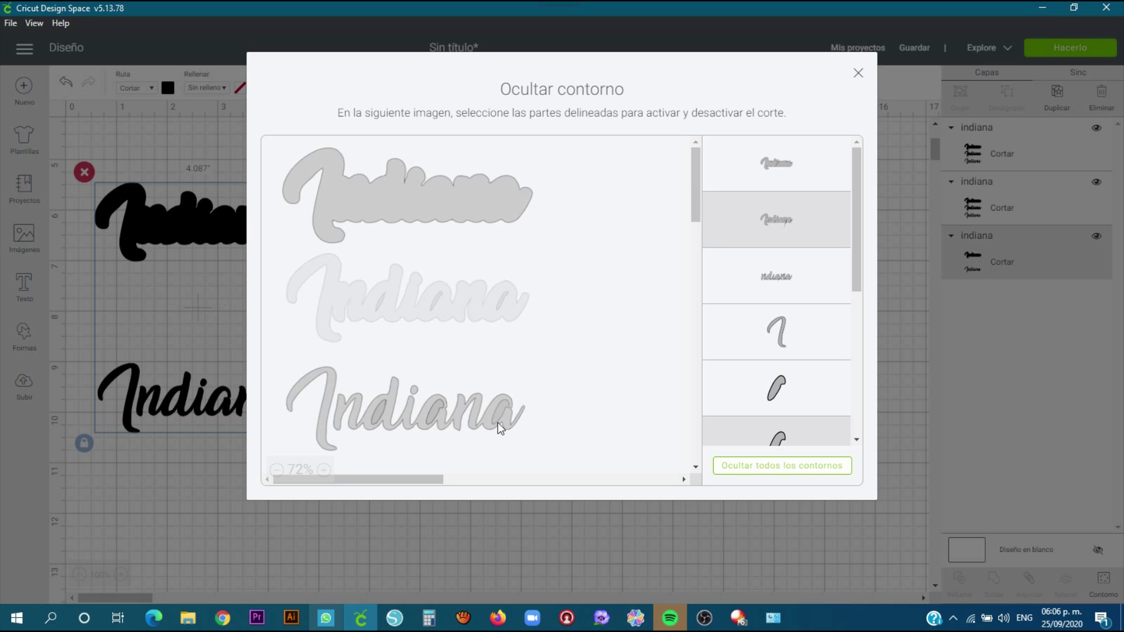
# Hide the bottom word's contours too, and move the remaining thickest word slightly upward on the canvas
pyautogui.click(518, 429)
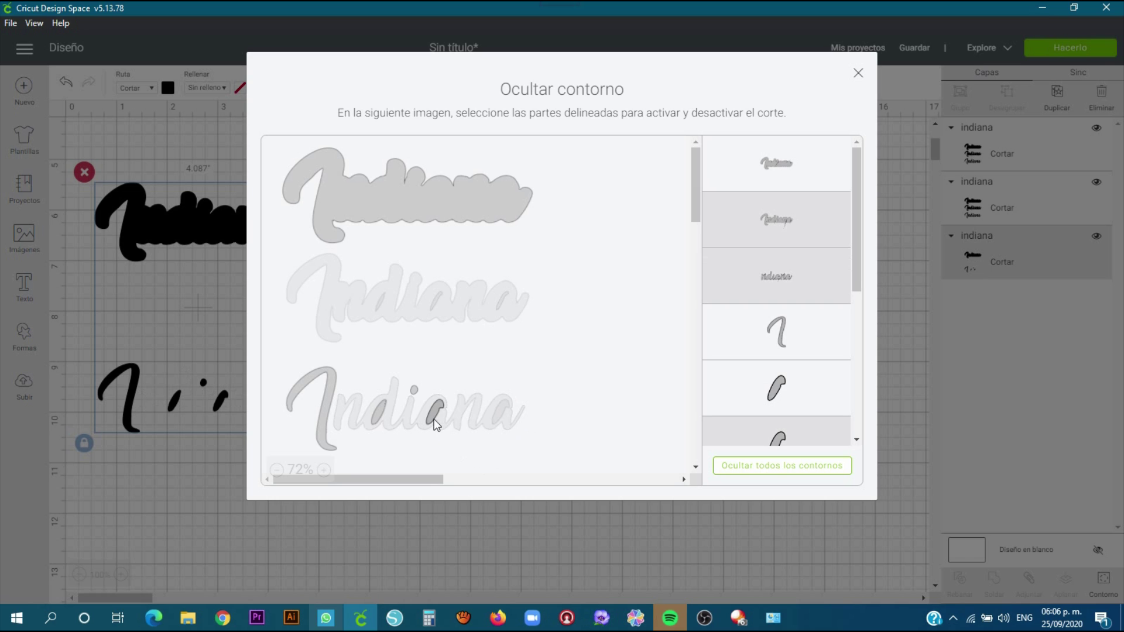
pyautogui.click(434, 420)
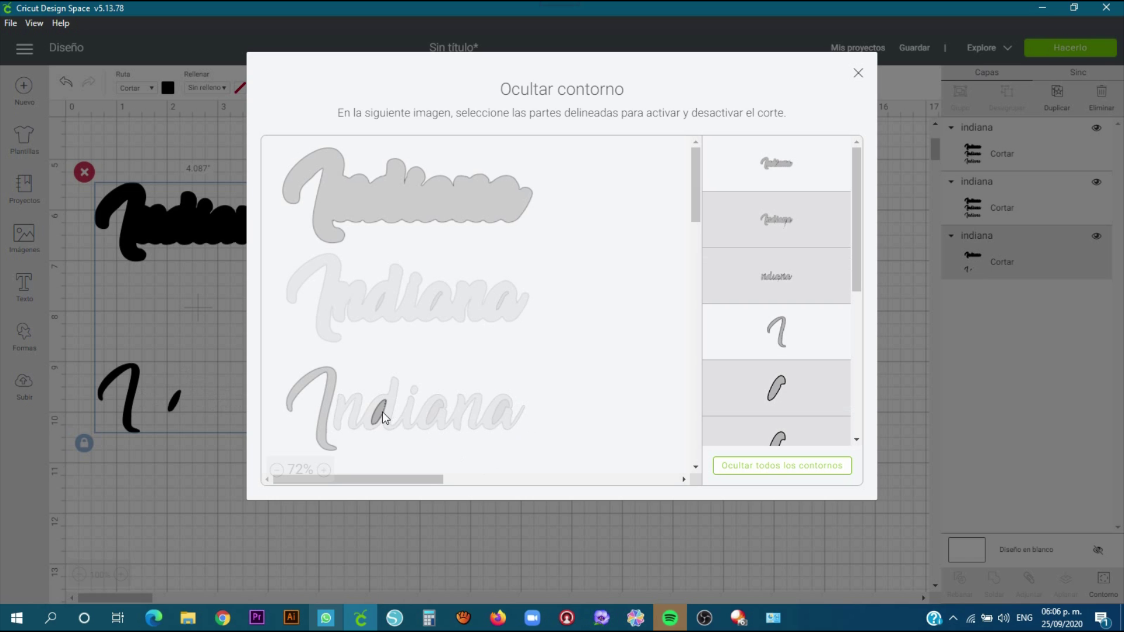
pyautogui.click(327, 439)
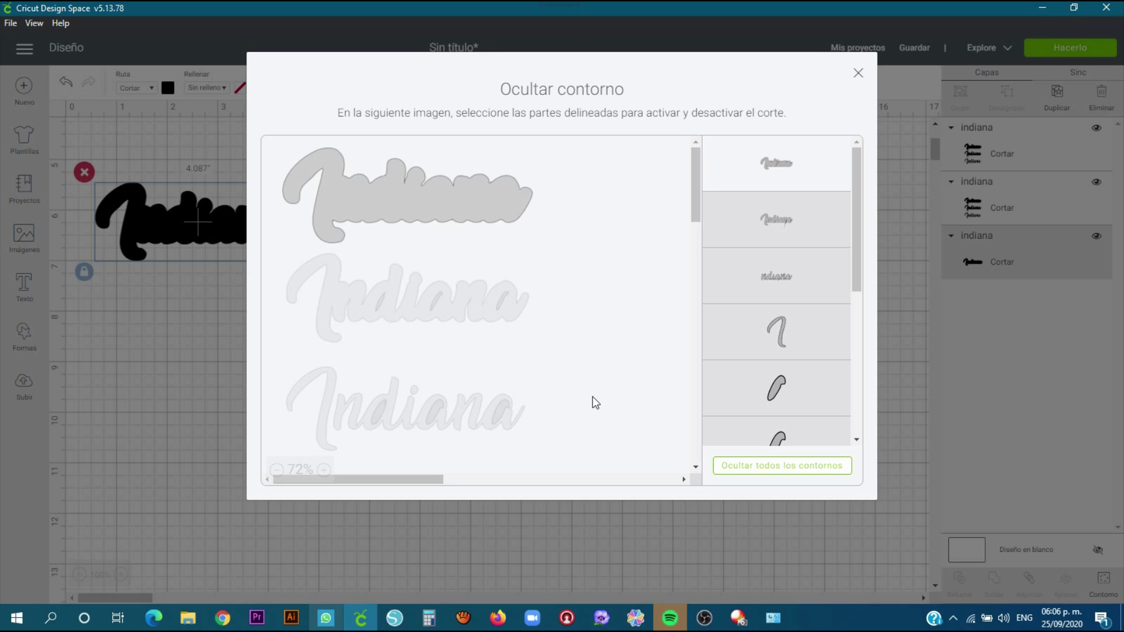
pyautogui.click(857, 72)
pyautogui.moveTo(252, 210); pyautogui.dragTo(248, 178)
# Reposition the middle copy at about X 5.54, Y 6.57 and hide its thickest top word with Contour
pyautogui.moveTo(479, 225); pyautogui.dragTo(506, 281)
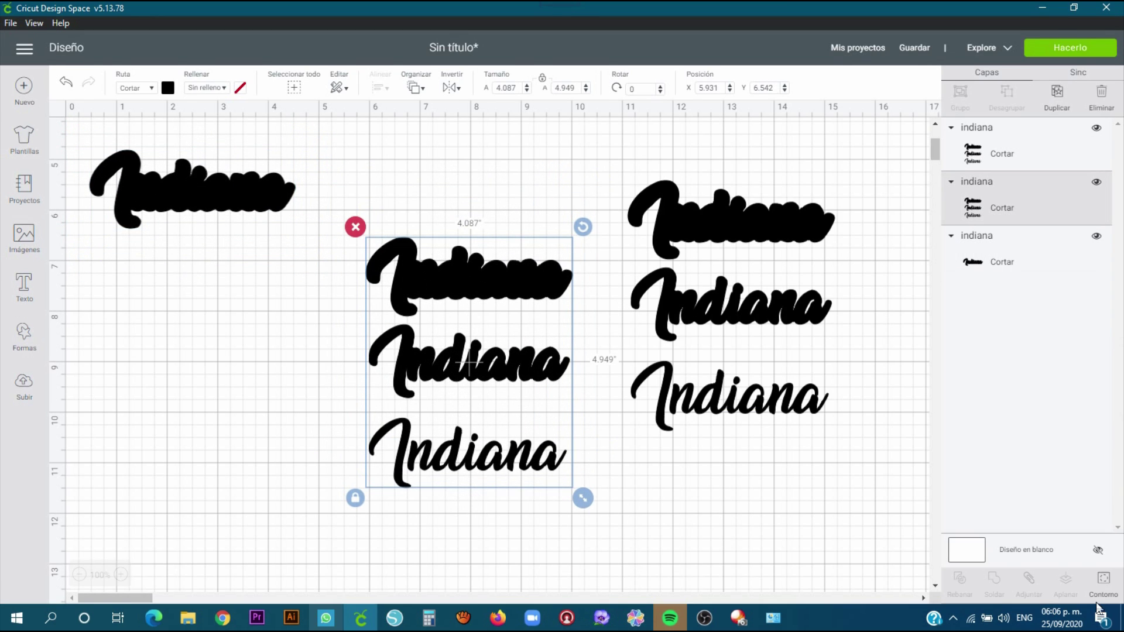
pyautogui.moveTo(516, 269); pyautogui.dragTo(496, 268)
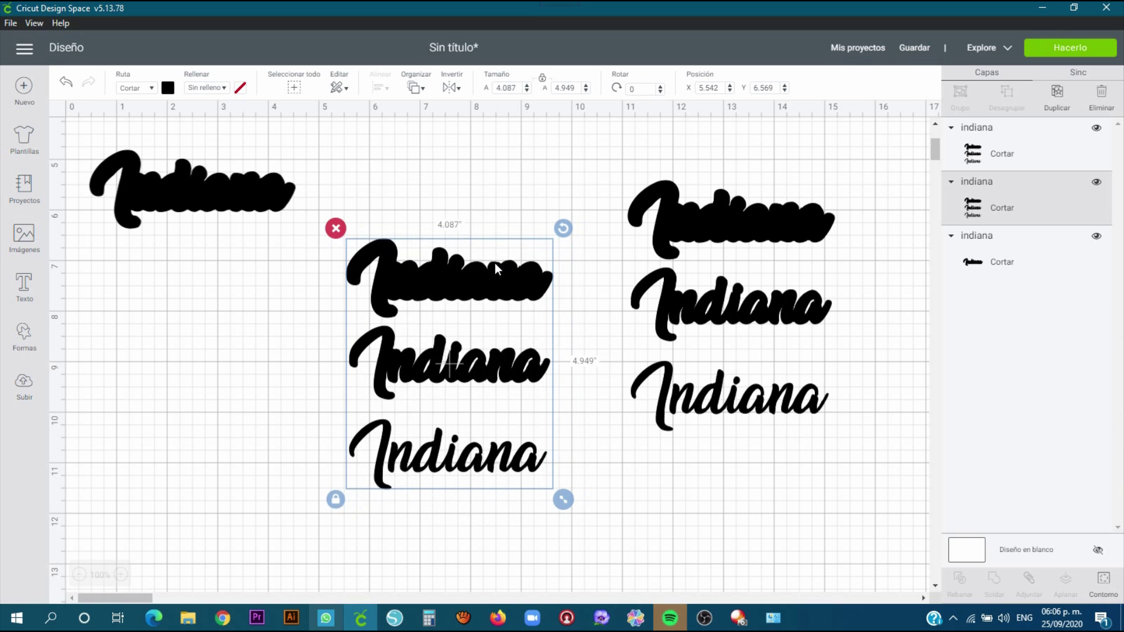
pyautogui.click(1108, 596)
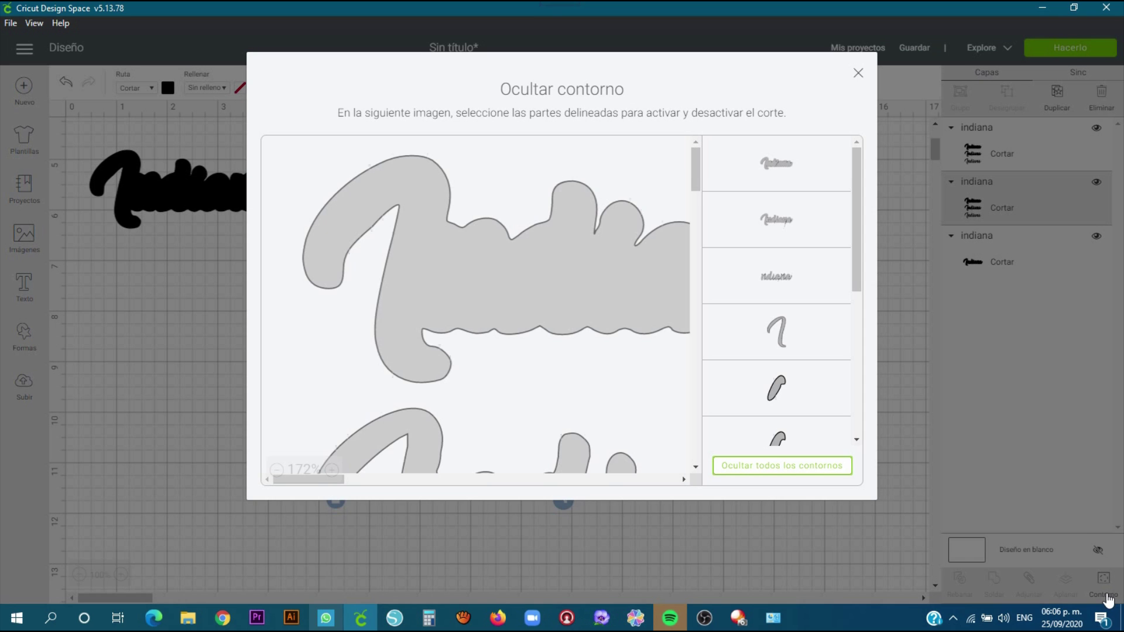
pyautogui.click(277, 470)
pyautogui.click(277, 469)
pyautogui.click(277, 470)
pyautogui.click(276, 469)
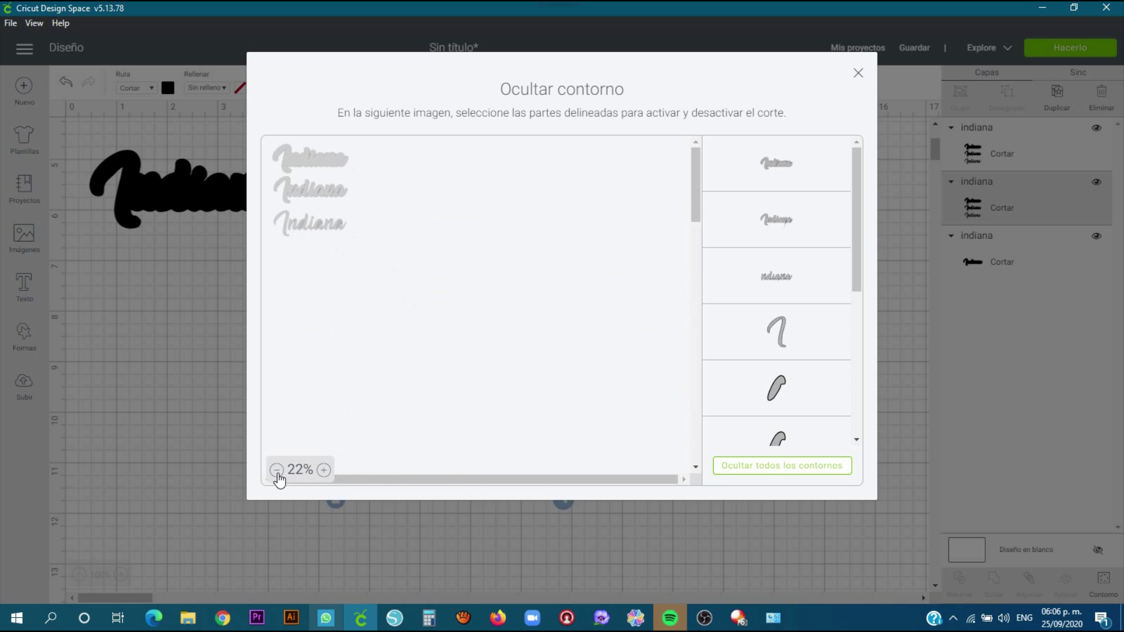
pyautogui.click(324, 470)
pyautogui.click(324, 470)
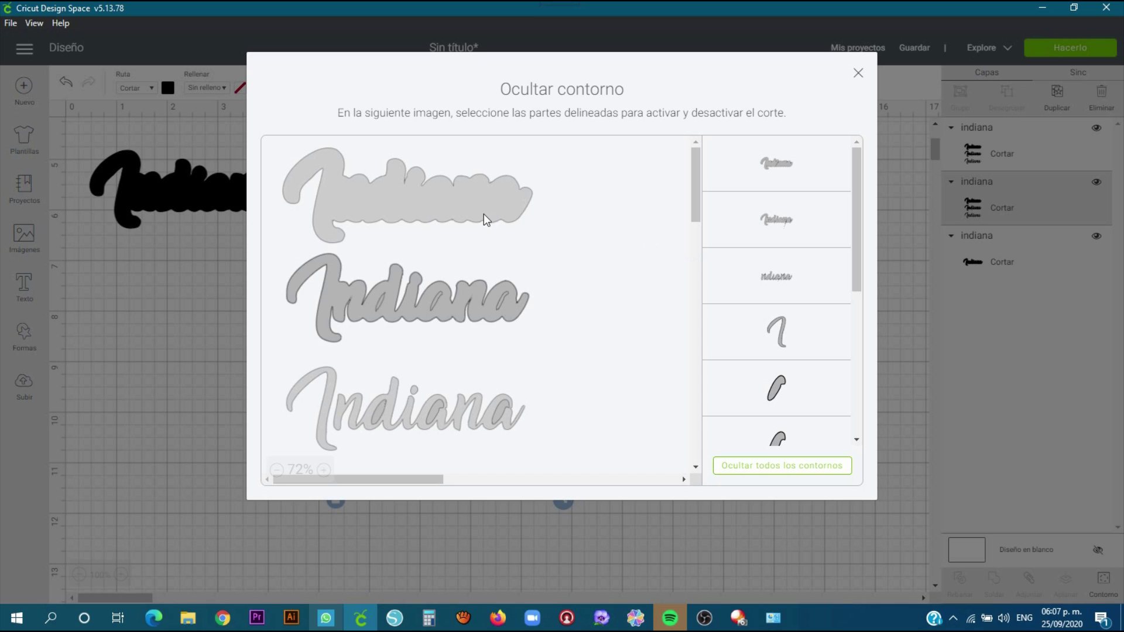
pyautogui.click(528, 183)
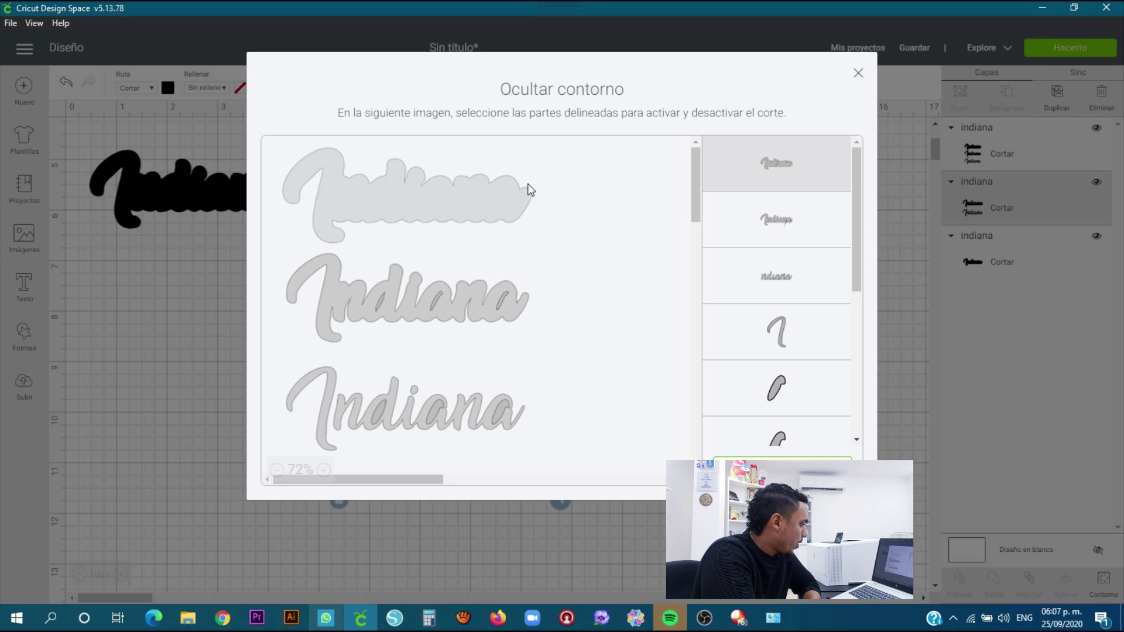
# Hide all contours of the copy's bottom word and place the remaining medium-thick word directly below the thickest one
pyautogui.click(320, 429)
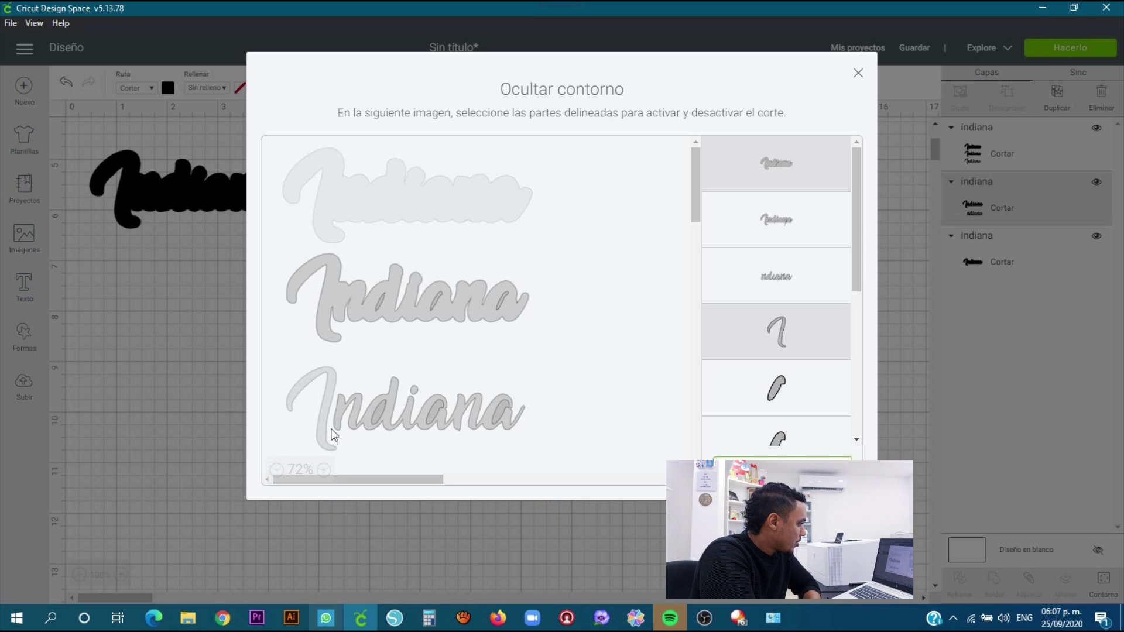
pyautogui.click(363, 431)
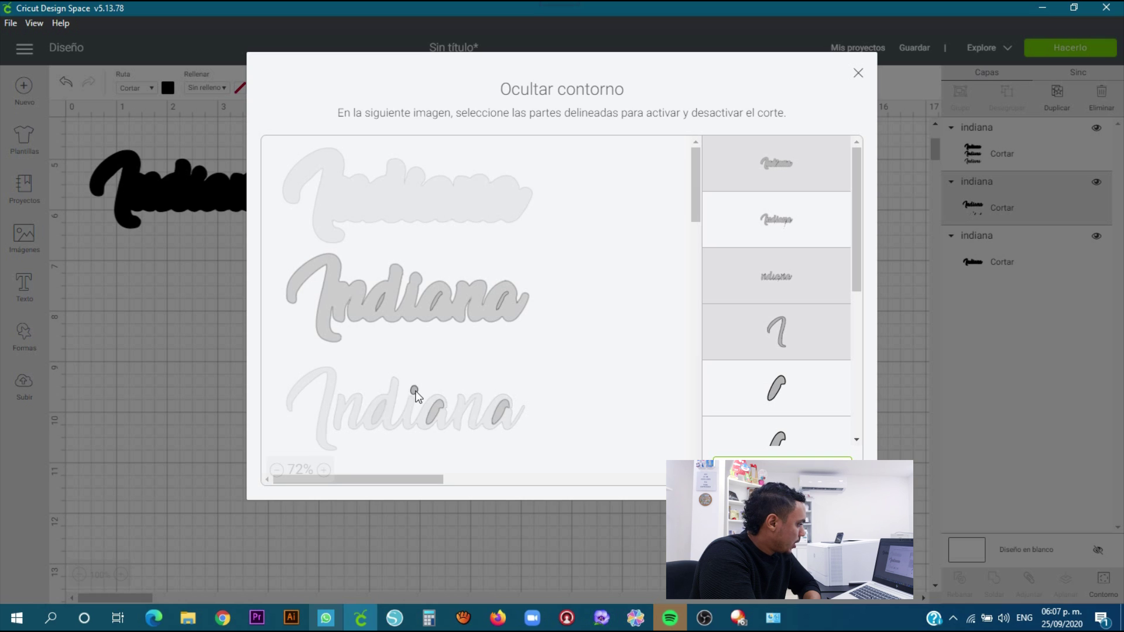
pyautogui.click(433, 406)
pyautogui.click(499, 415)
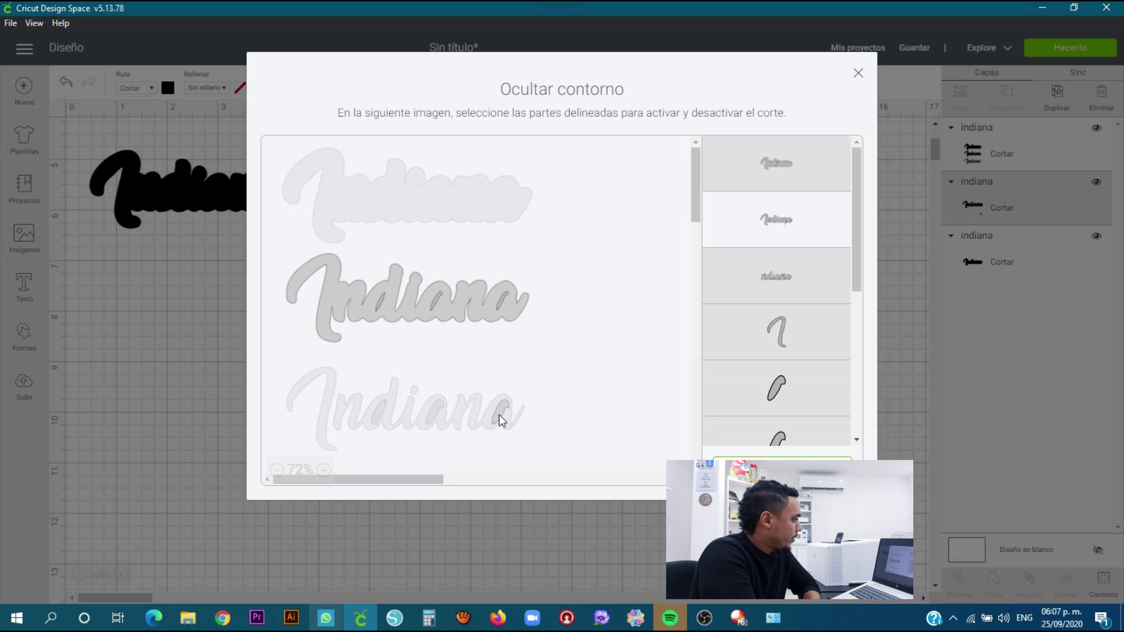
pyautogui.click(860, 74)
pyautogui.moveTo(472, 366); pyautogui.dragTo(224, 293)
# Move the last three-word copy to about X 8.18, Y 5.64 and hide its top and middle words with Contour
pyautogui.moveTo(758, 325); pyautogui.dragTo(609, 338)
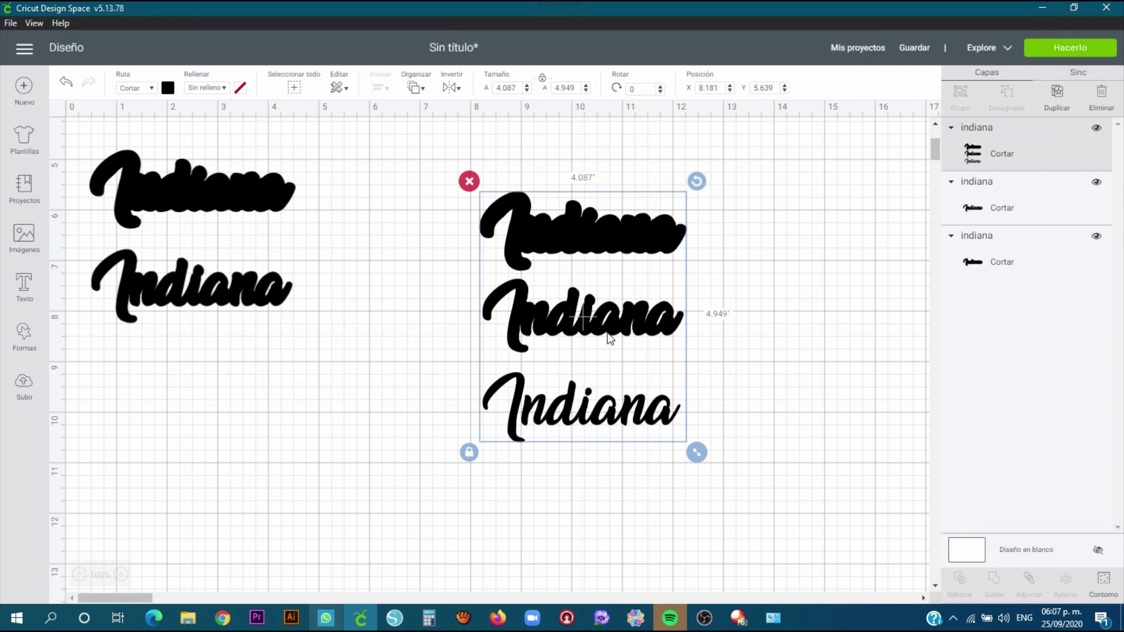
pyautogui.click(1103, 582)
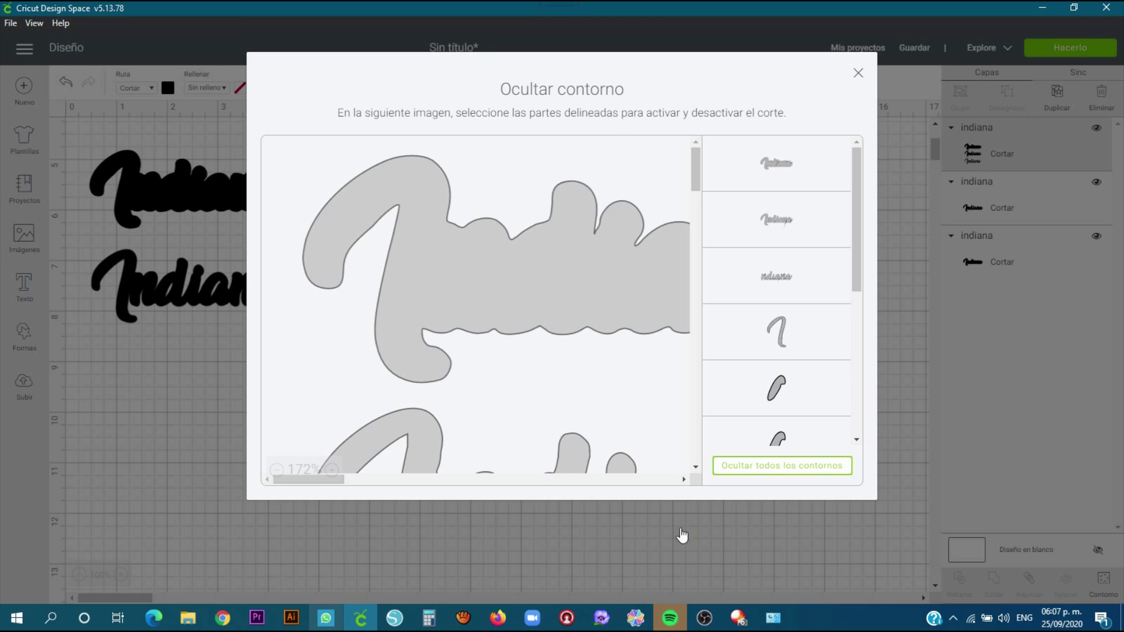
pyautogui.click(276, 469)
pyautogui.click(276, 469)
pyautogui.click(276, 469)
pyautogui.click(276, 470)
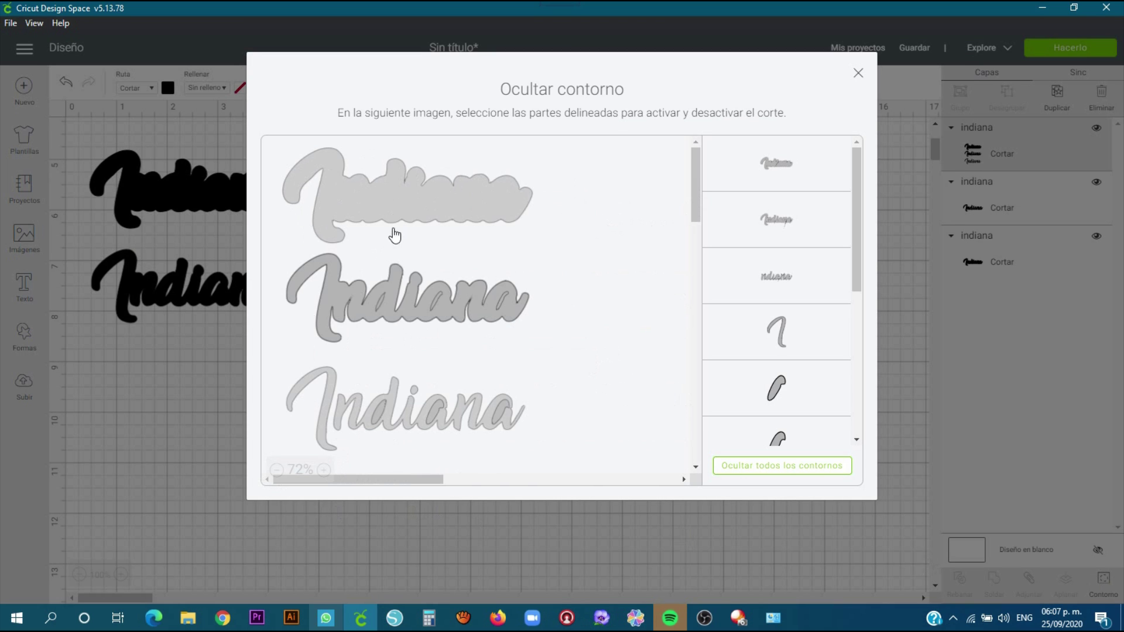
pyautogui.click(522, 199)
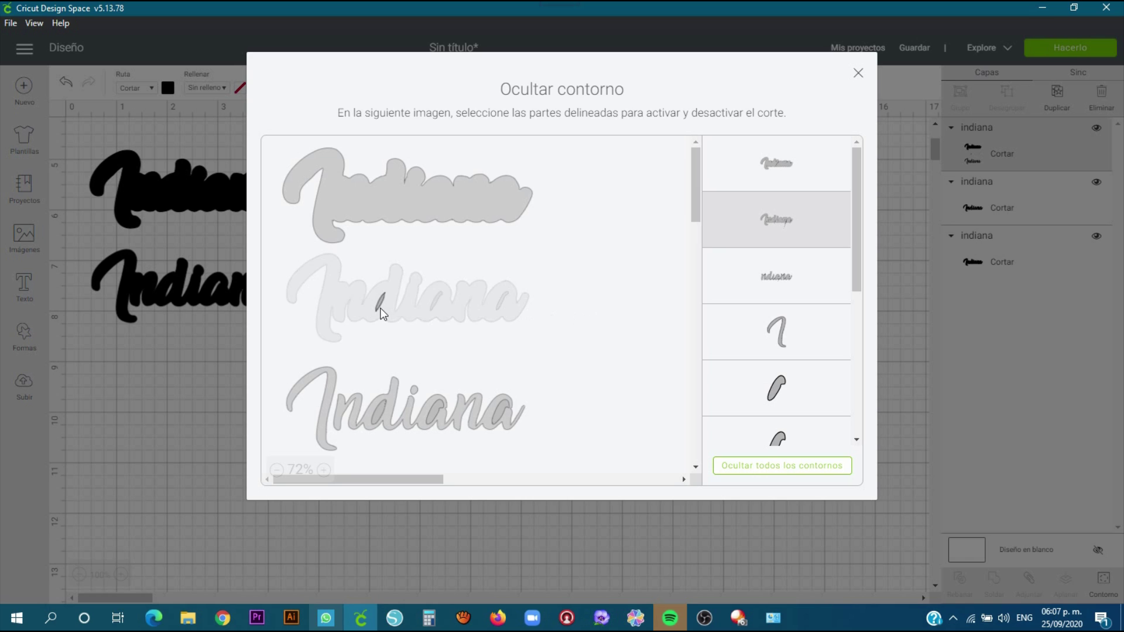
pyautogui.click(525, 173)
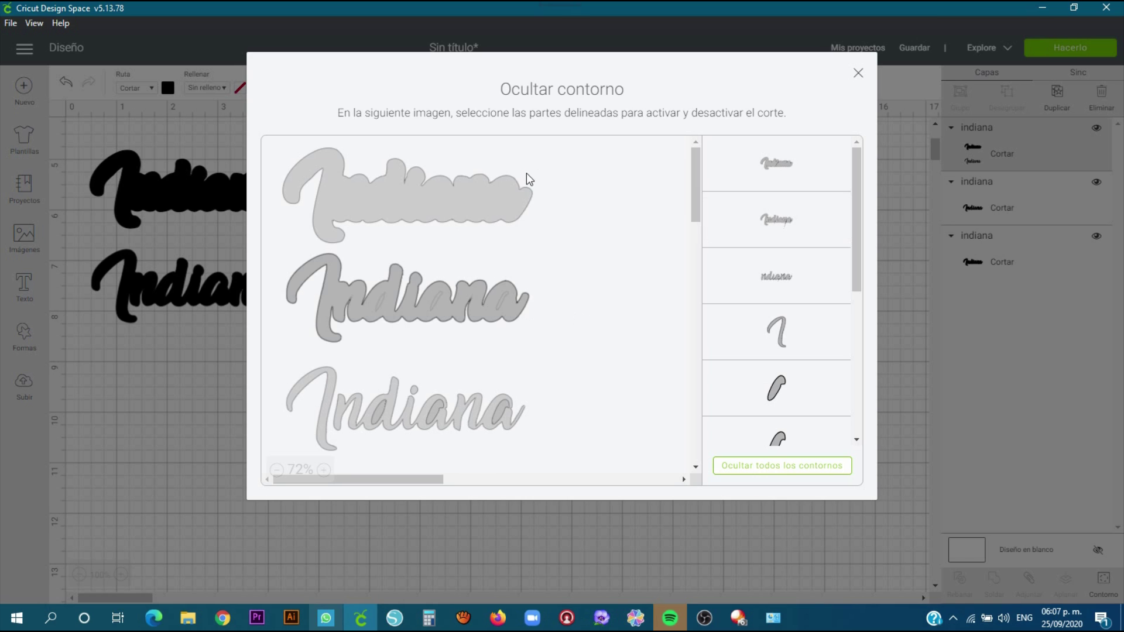
pyautogui.click(528, 187)
pyautogui.click(526, 274)
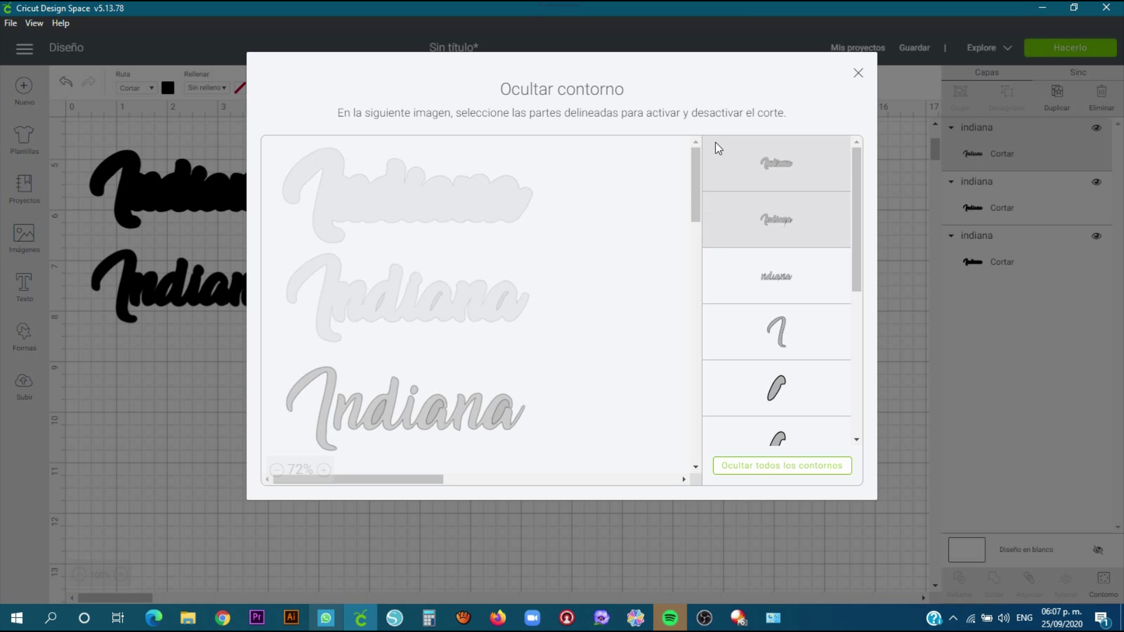
# Bring the remaining thin word closer beneath the other two words and select the thickest word
pyautogui.click(857, 74)
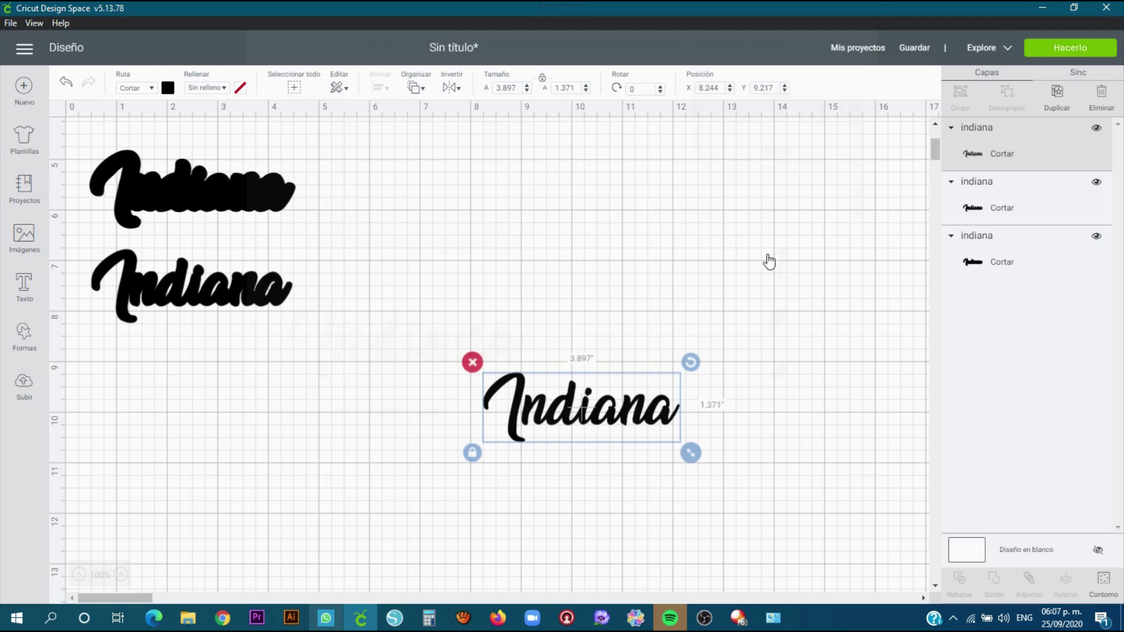
pyautogui.moveTo(591, 401); pyautogui.dragTo(375, 406)
pyautogui.click(214, 208)
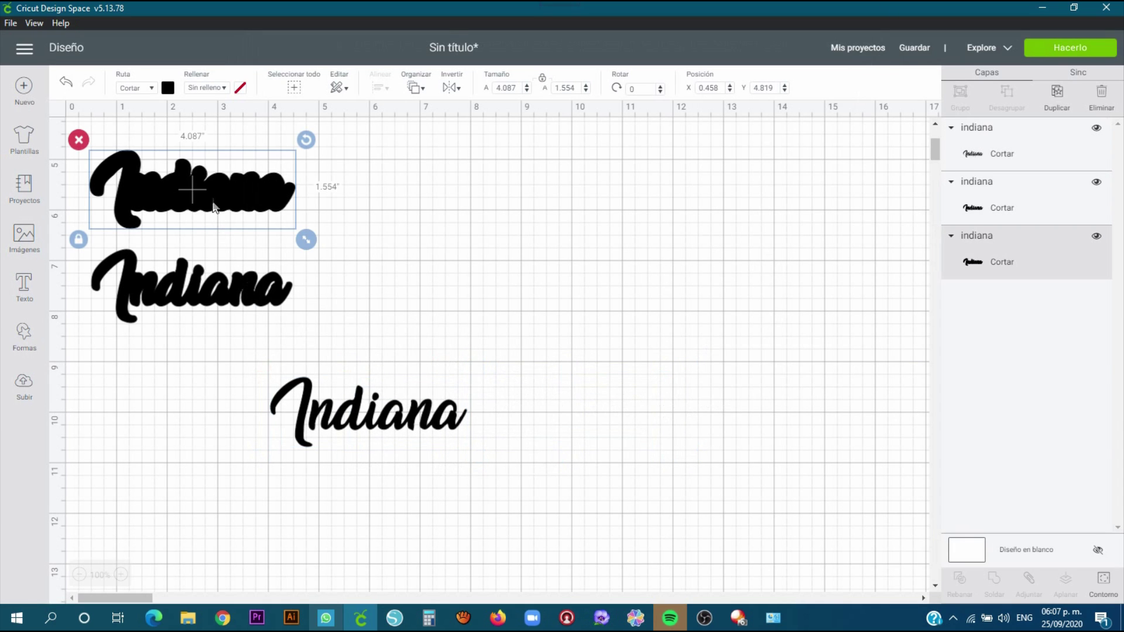
# Recolour the thickest Indiana word light yellow, the medium-thick word light blue and the thin word orange
pyautogui.click(169, 89)
pyautogui.click(261, 287)
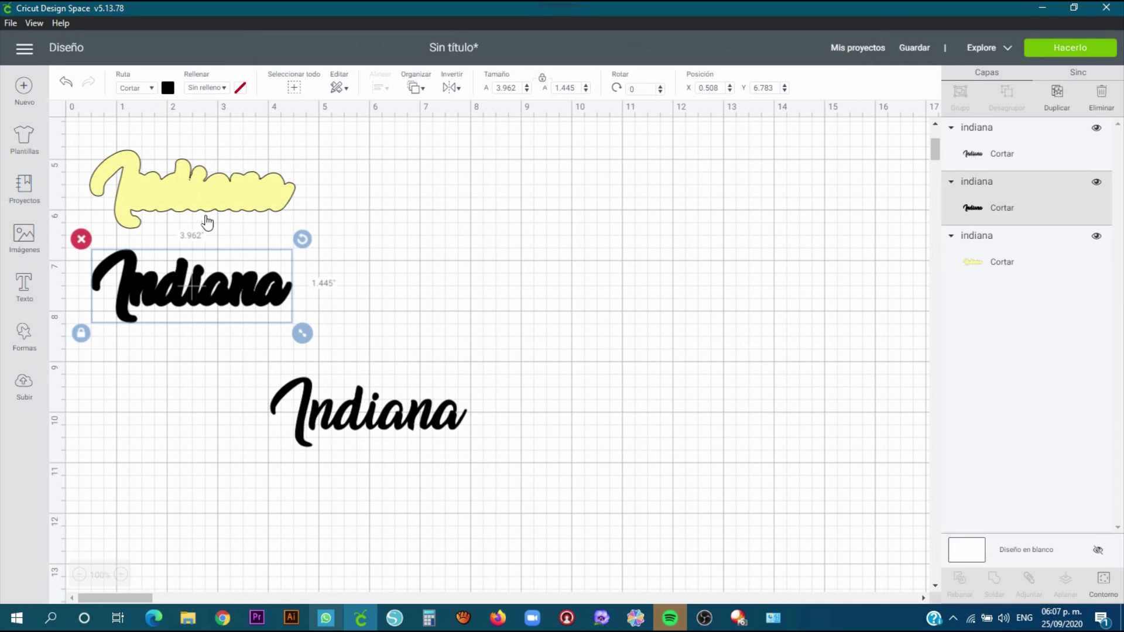
pyautogui.click(167, 89)
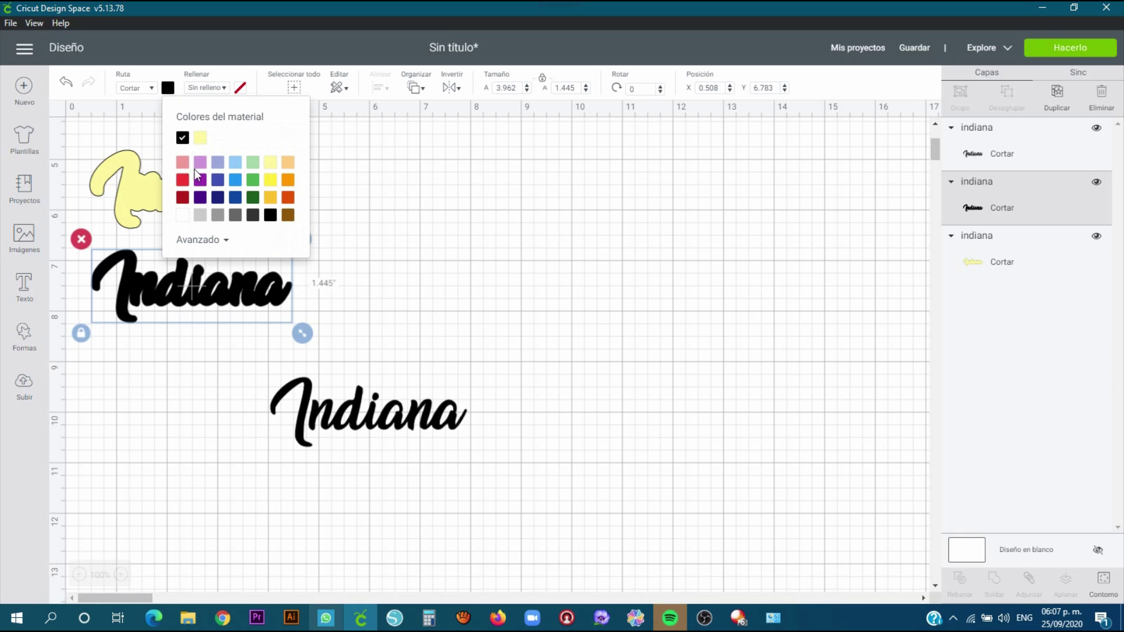
pyautogui.click(233, 167)
pyautogui.click(369, 413)
pyautogui.click(168, 89)
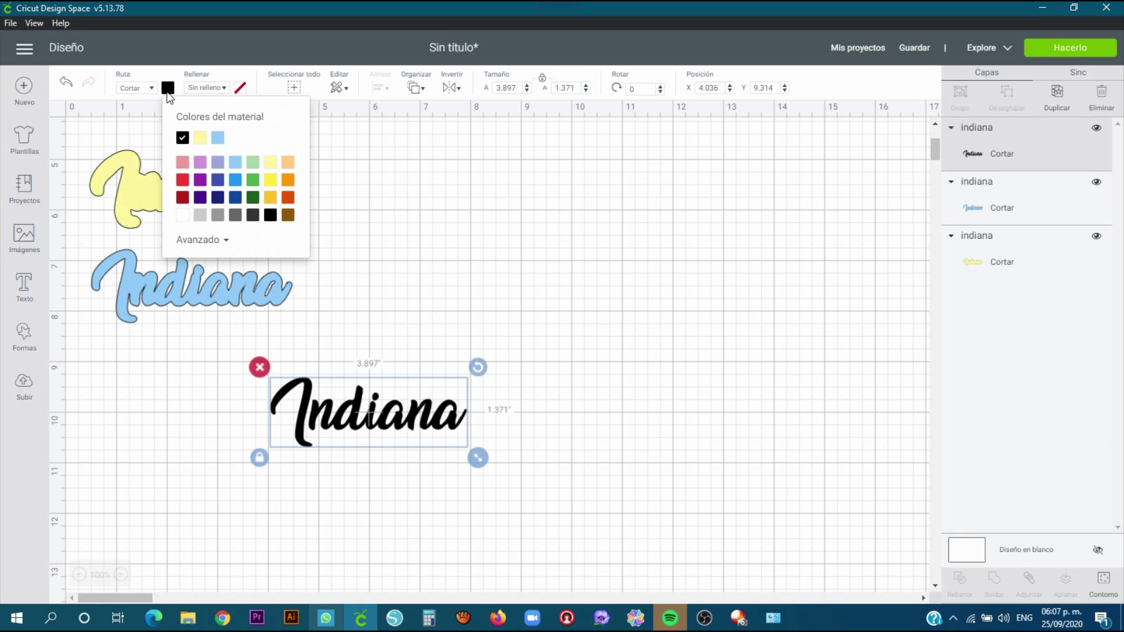
pyautogui.click(290, 182)
pyautogui.click(477, 286)
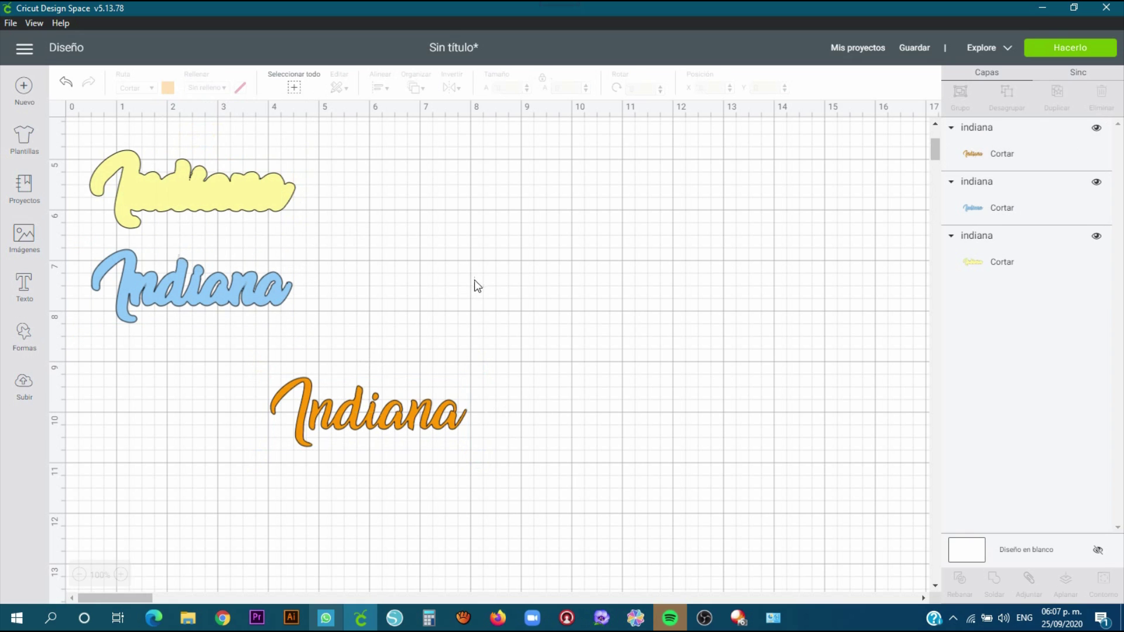
# Stack the light blue word centred on the yellow word and place the orange word on top of both
pyautogui.moveTo(237, 300); pyautogui.dragTo(237, 211)
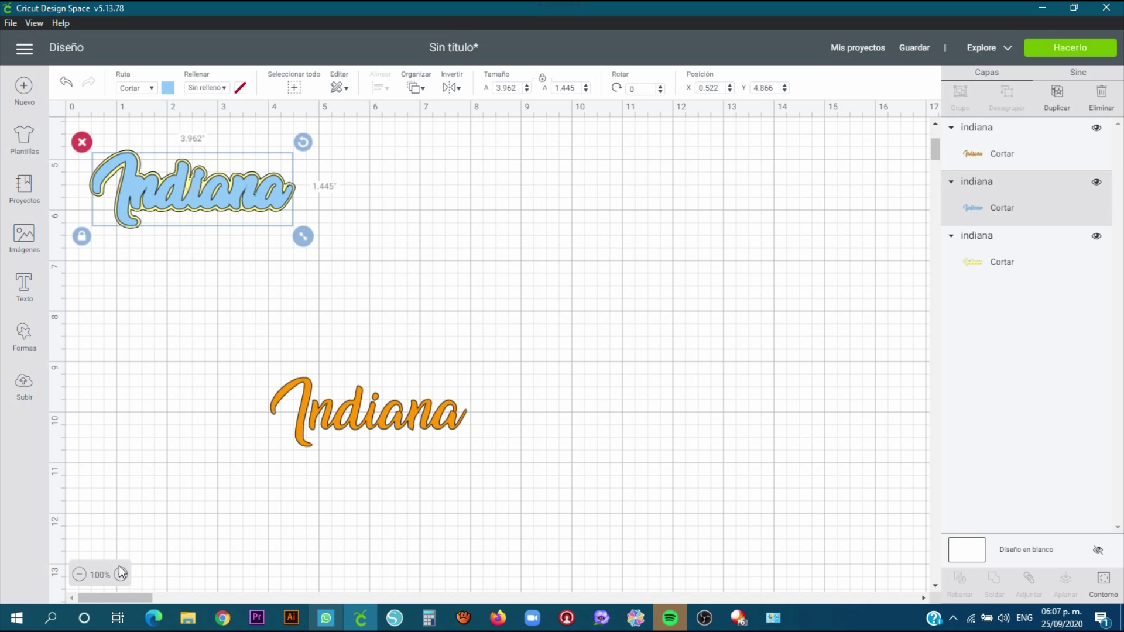
pyautogui.click(121, 575)
pyautogui.moveTo(366, 572); pyautogui.dragTo(141, 304)
# Select all three stacked words and enlarge them together to about 9.09 inches wide by 3.45 inches high
pyautogui.click(146, 258)
pyautogui.moveTo(112, 214); pyautogui.dragTo(416, 441)
pyautogui.moveTo(358, 397); pyautogui.dragTo(679, 539)
pyautogui.click(739, 468)
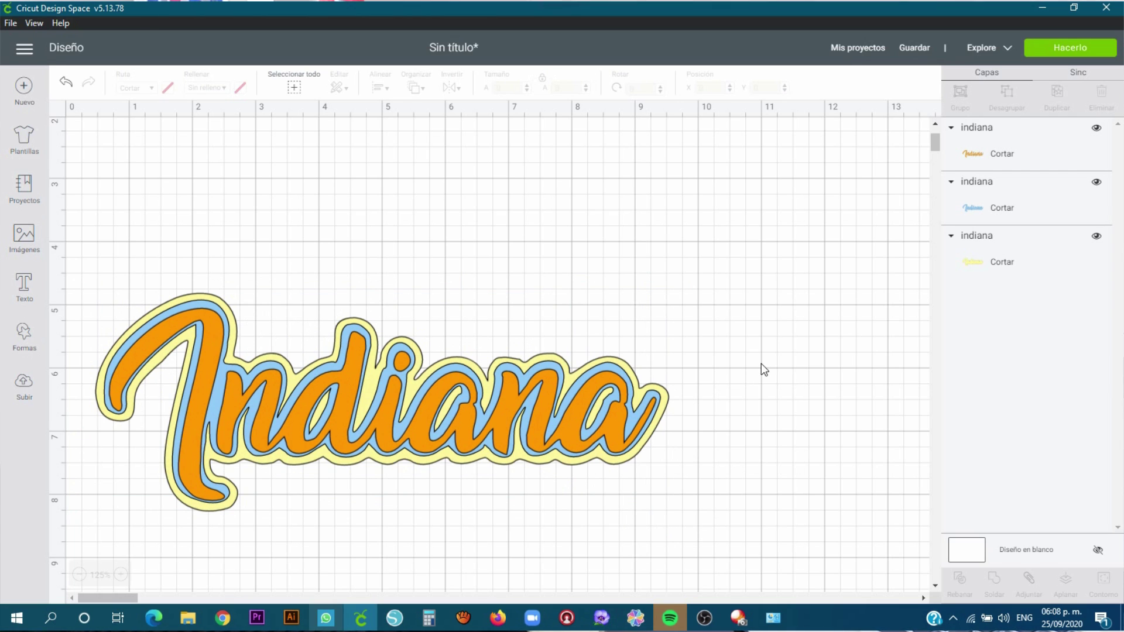
# Spread the three enlarged words apart and restack them with orange over blue over yellow
pyautogui.moveTo(617, 433); pyautogui.dragTo(837, 242)
pyautogui.moveTo(523, 405); pyautogui.dragTo(497, 574)
pyautogui.moveTo(476, 441); pyautogui.dragTo(679, 424)
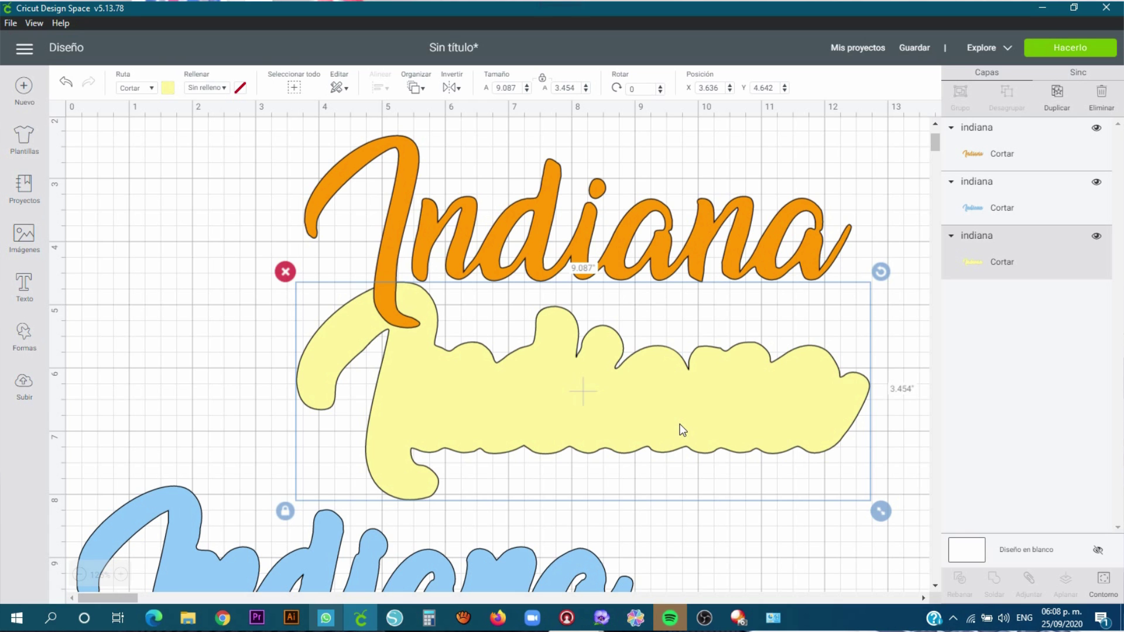
pyautogui.moveTo(679, 424); pyautogui.dragTo(669, 268)
pyautogui.moveTo(383, 578); pyautogui.dragTo(588, 216)
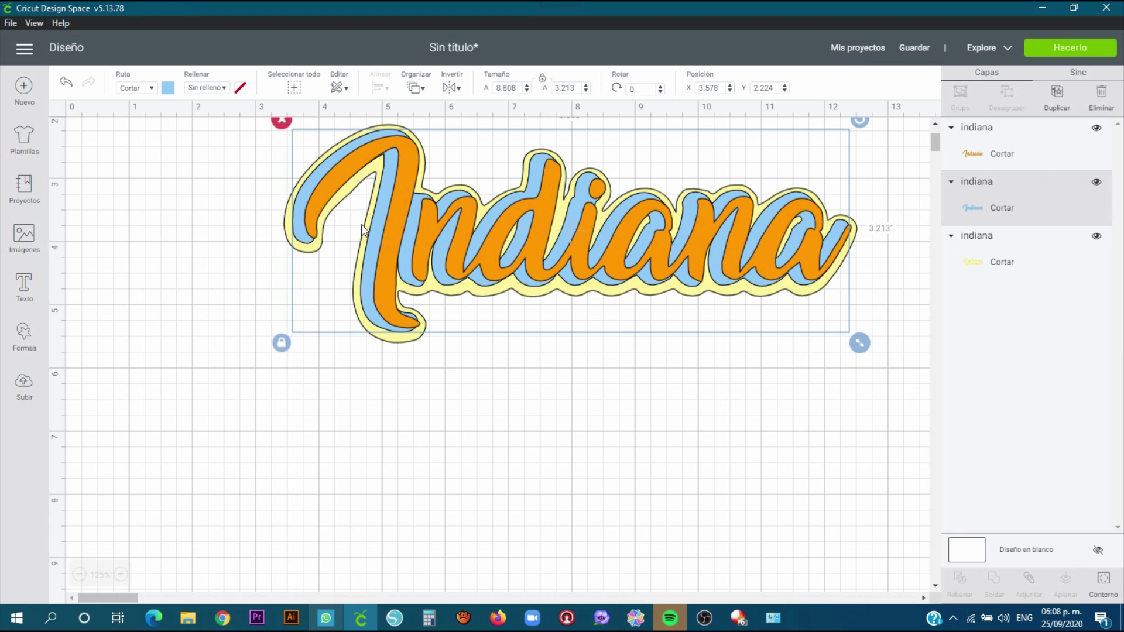
# Select all three stacked Indiana layers on the canvas and delete them
pyautogui.click(206, 206)
pyautogui.scroll(3, 216, 207)
pyautogui.moveTo(220, 208); pyautogui.dragTo(824, 506)
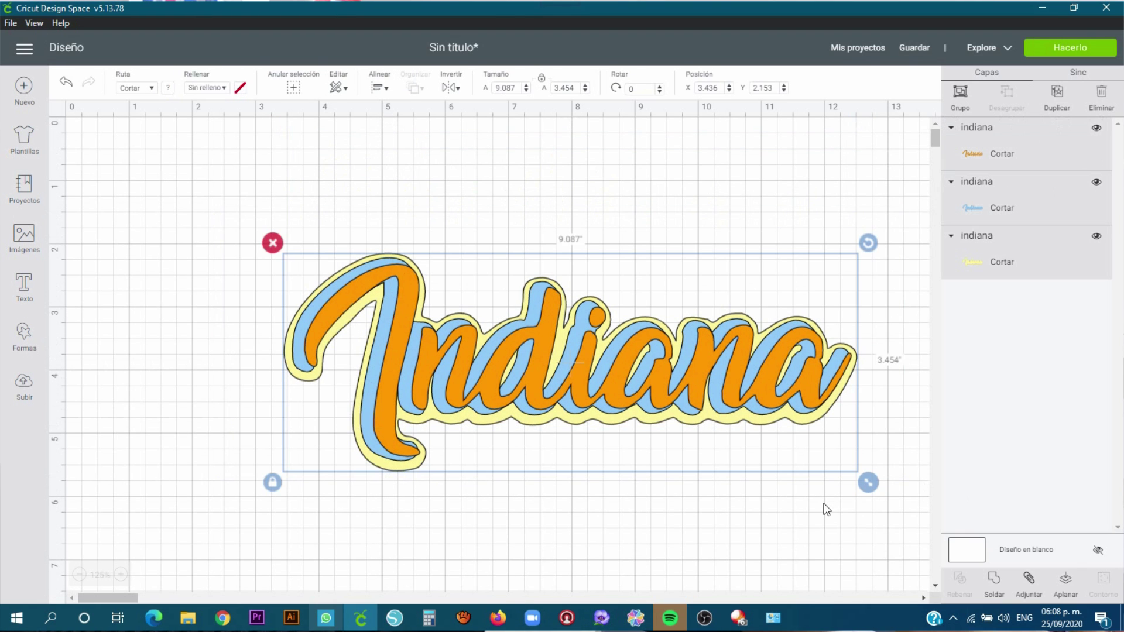
pyautogui.press('Delete')
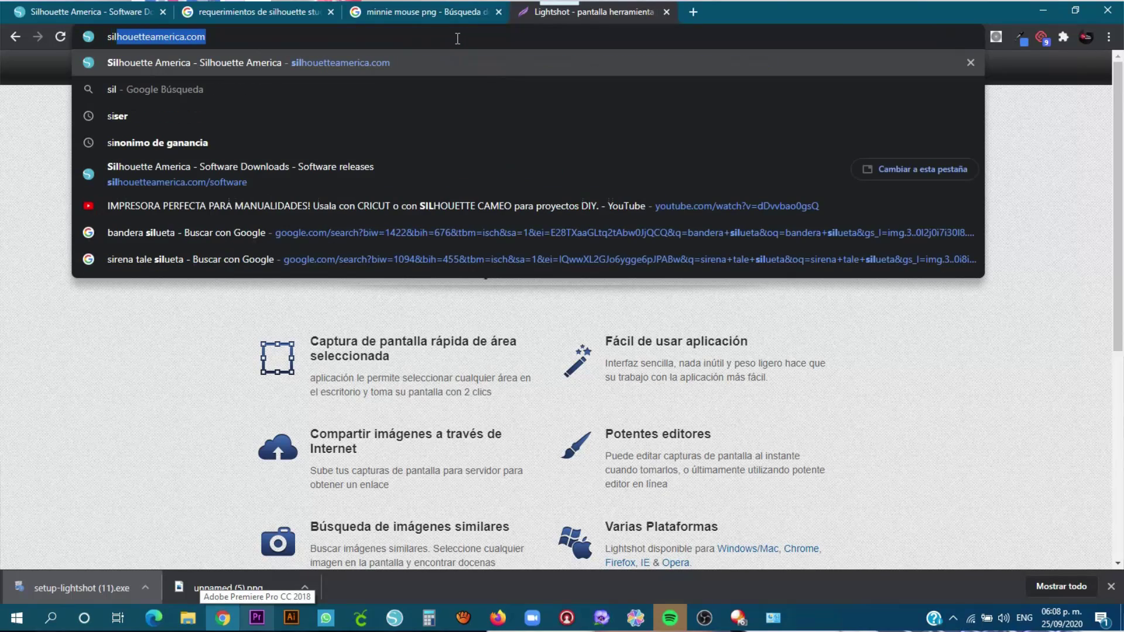
# Switch to Chrome, load silhouetteamerica.com and open the Silhouette Studio feature comparison chart from its software page
pyautogui.press('Return')
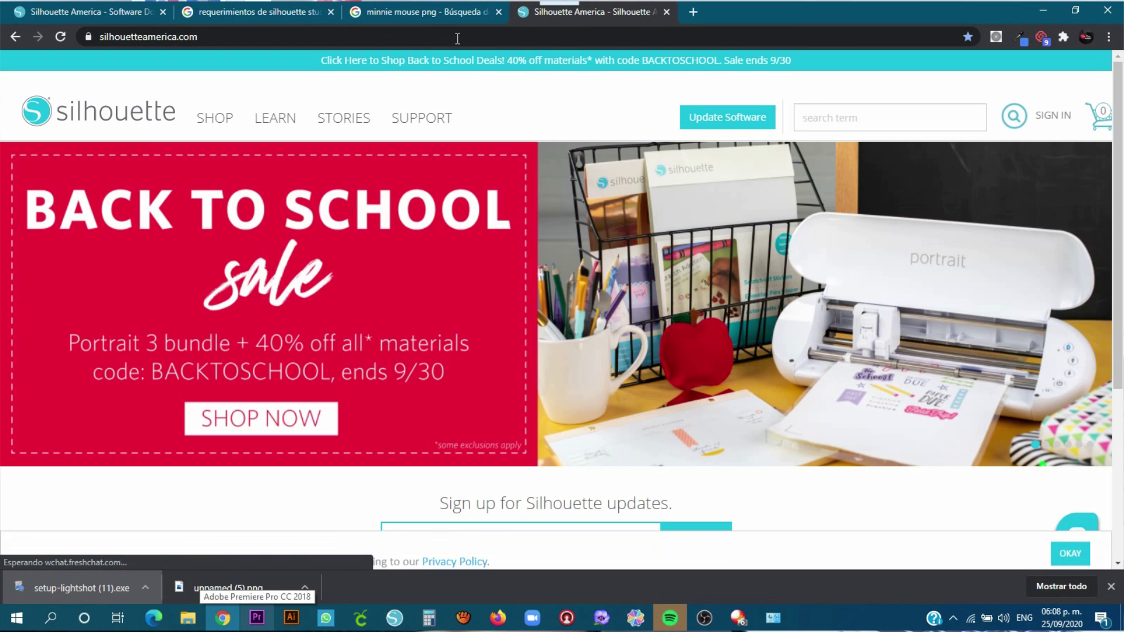
pyautogui.click(728, 116)
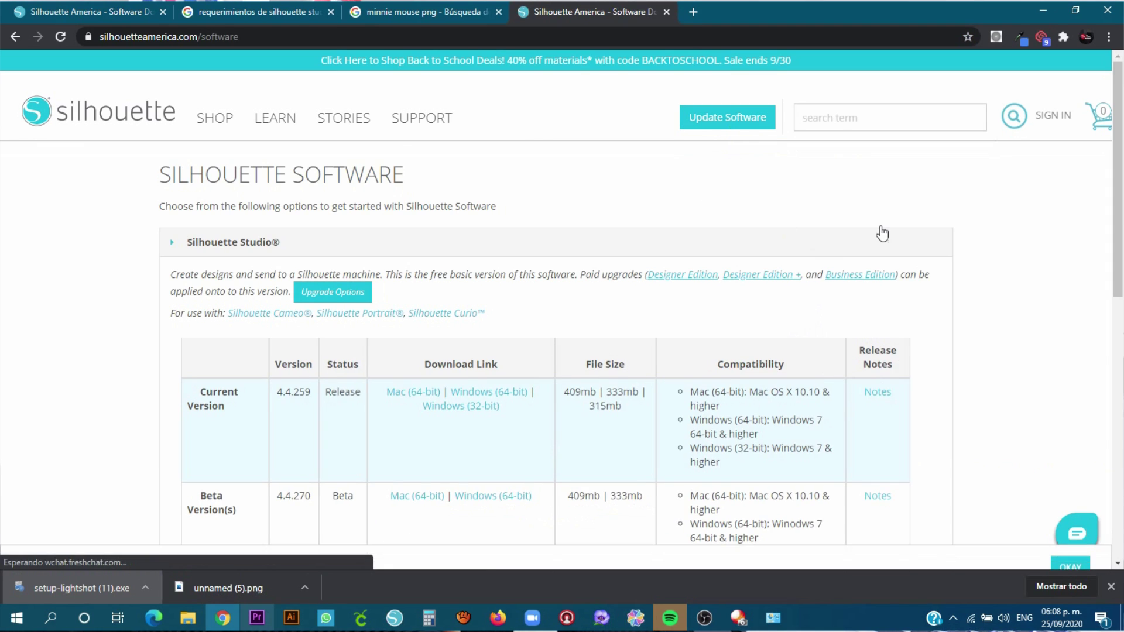
pyautogui.scroll(-5, 880, 230)
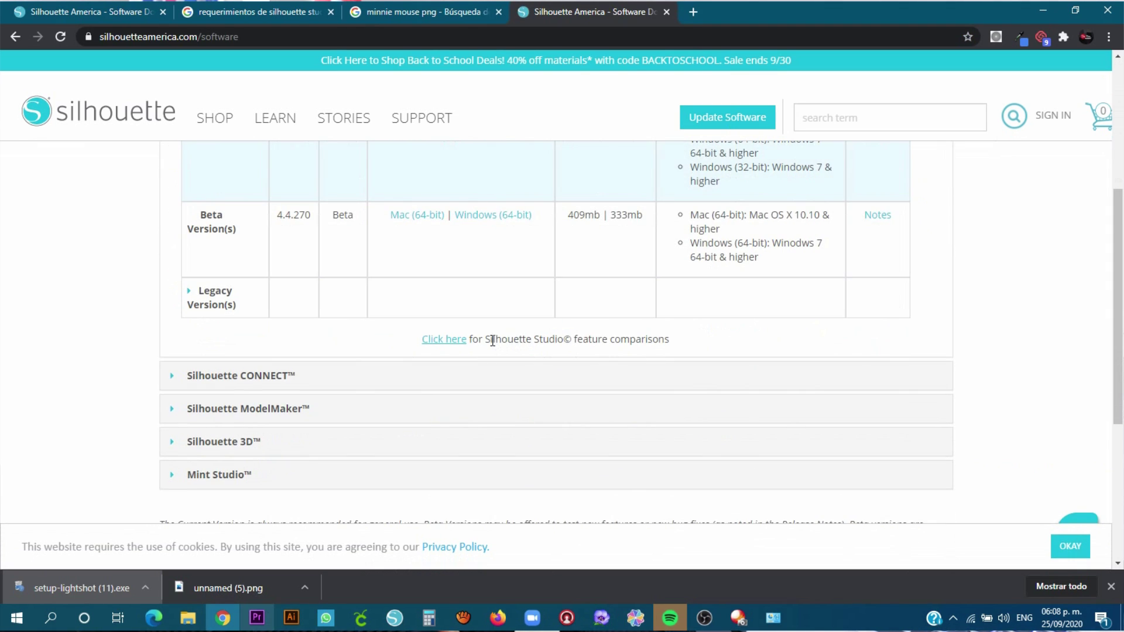
pyautogui.moveTo(551, 345); pyautogui.dragTo(666, 332)
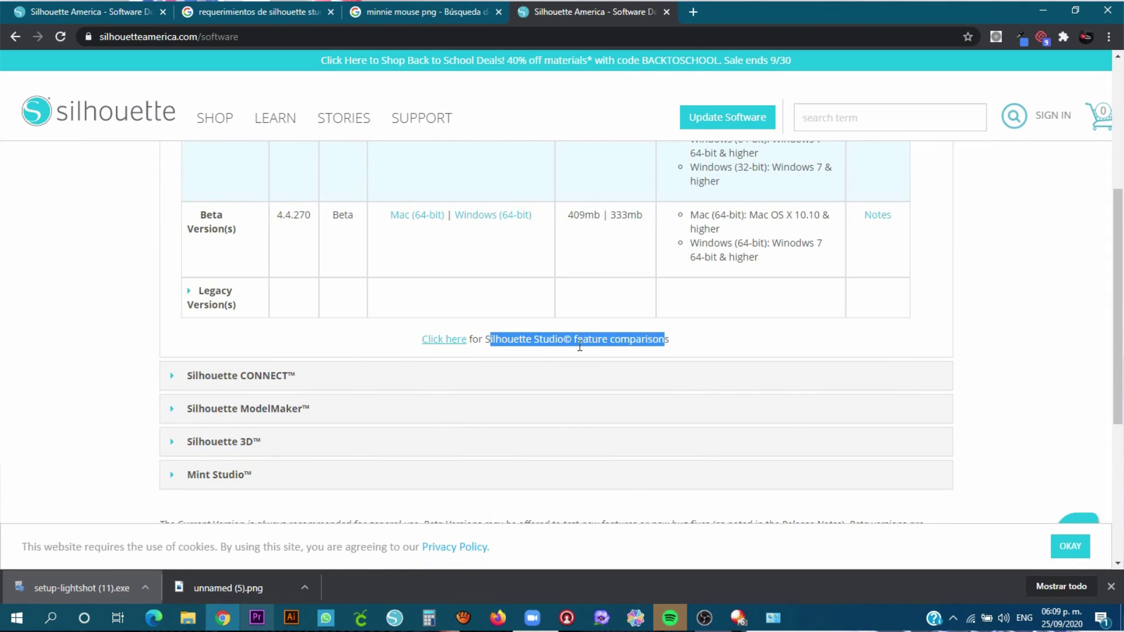
pyautogui.moveTo(571, 339); pyautogui.dragTo(666, 343)
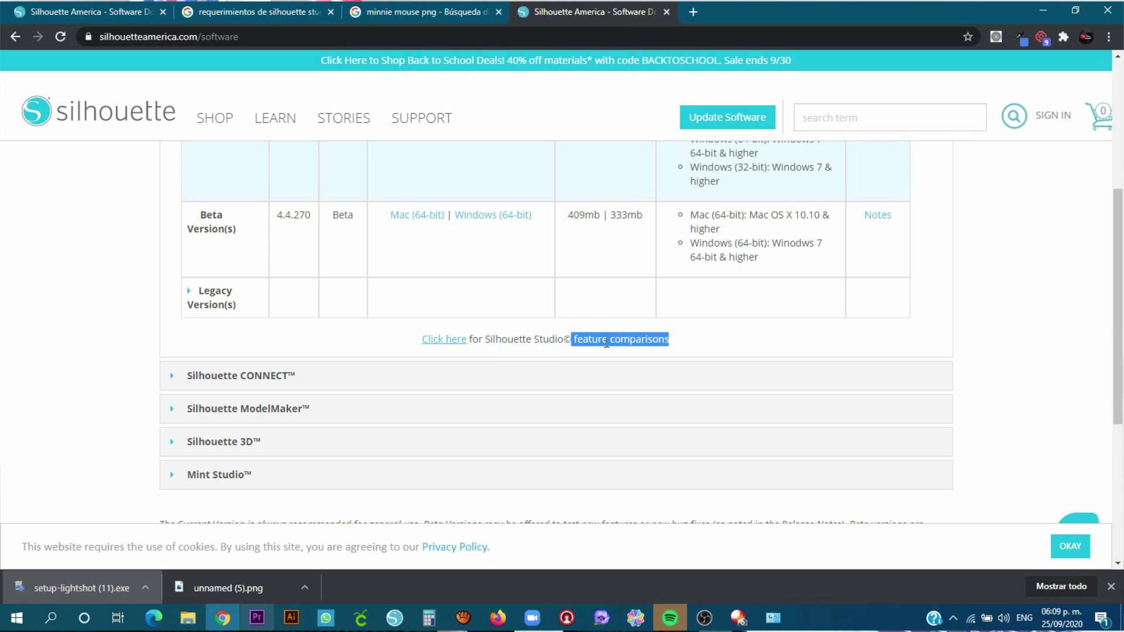
pyautogui.moveTo(494, 339); pyautogui.dragTo(460, 342)
pyautogui.click(460, 341)
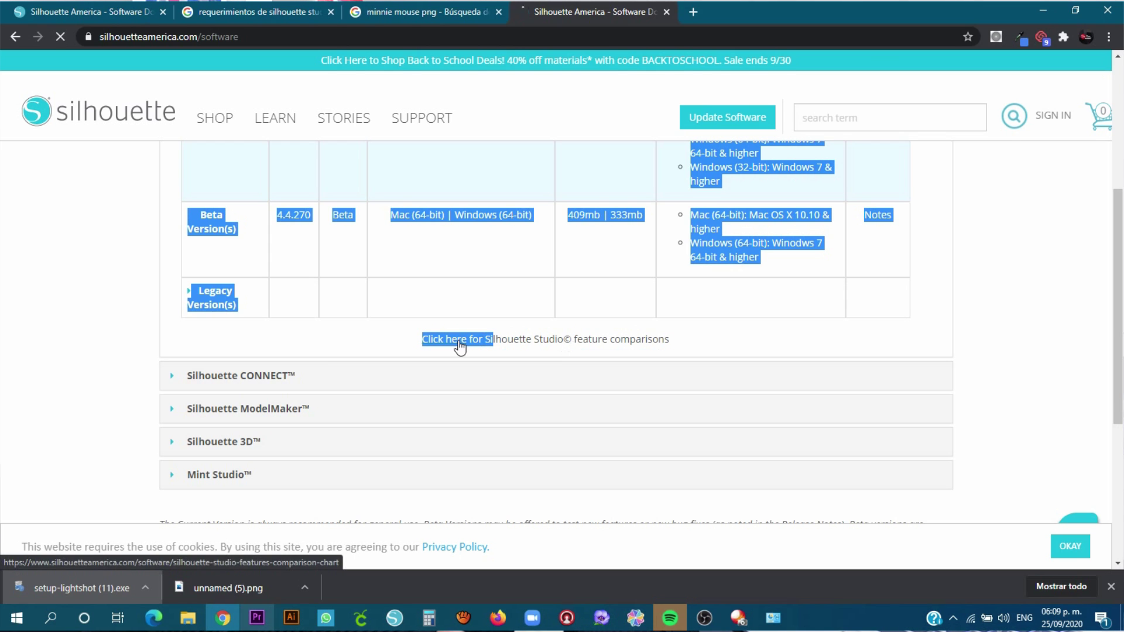
# Examine the Basic, Designer and Designer Edition + headings and prices in the edition comparison chart
pyautogui.scroll(-1, 509, 245)
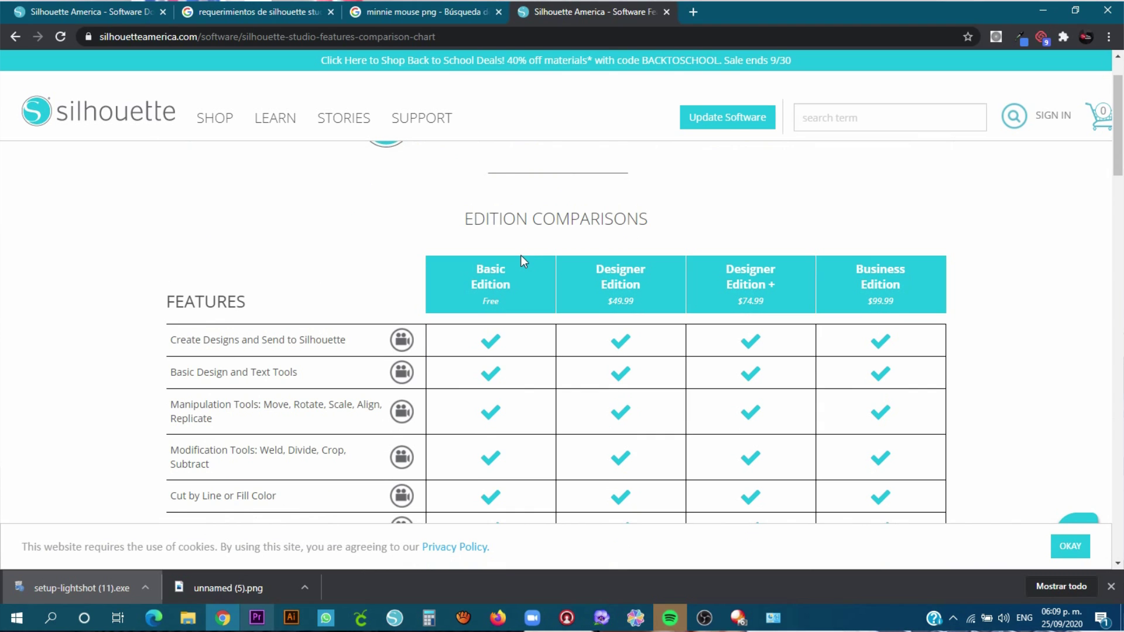
pyautogui.moveTo(476, 267); pyautogui.dragTo(508, 293)
pyautogui.click(484, 285)
pyautogui.click(498, 286)
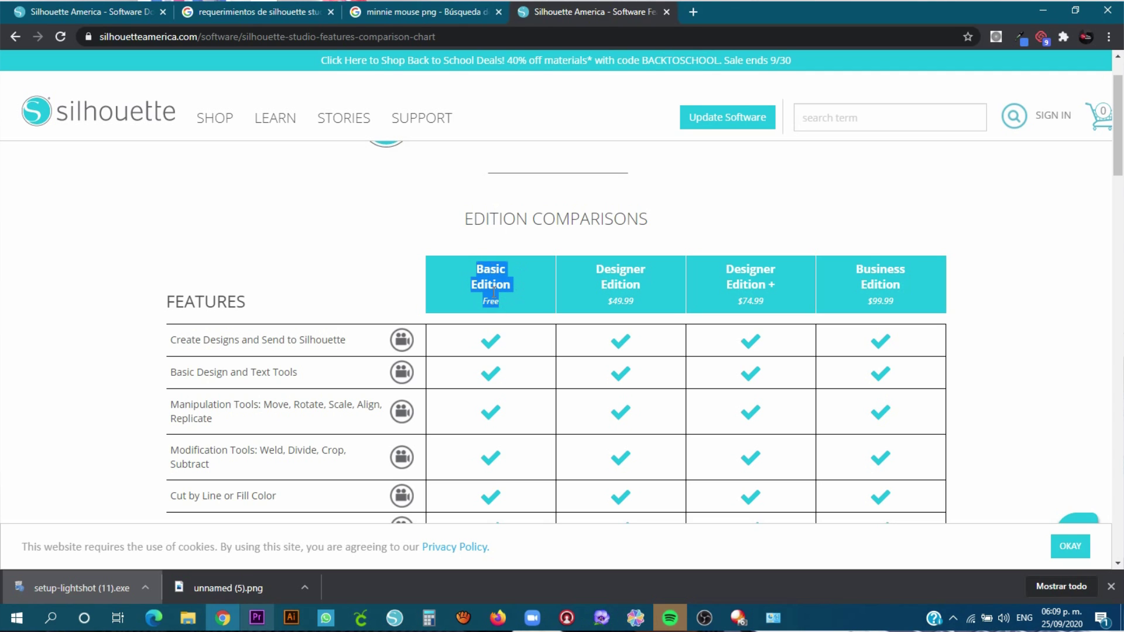
pyautogui.moveTo(621, 273); pyautogui.dragTo(637, 308)
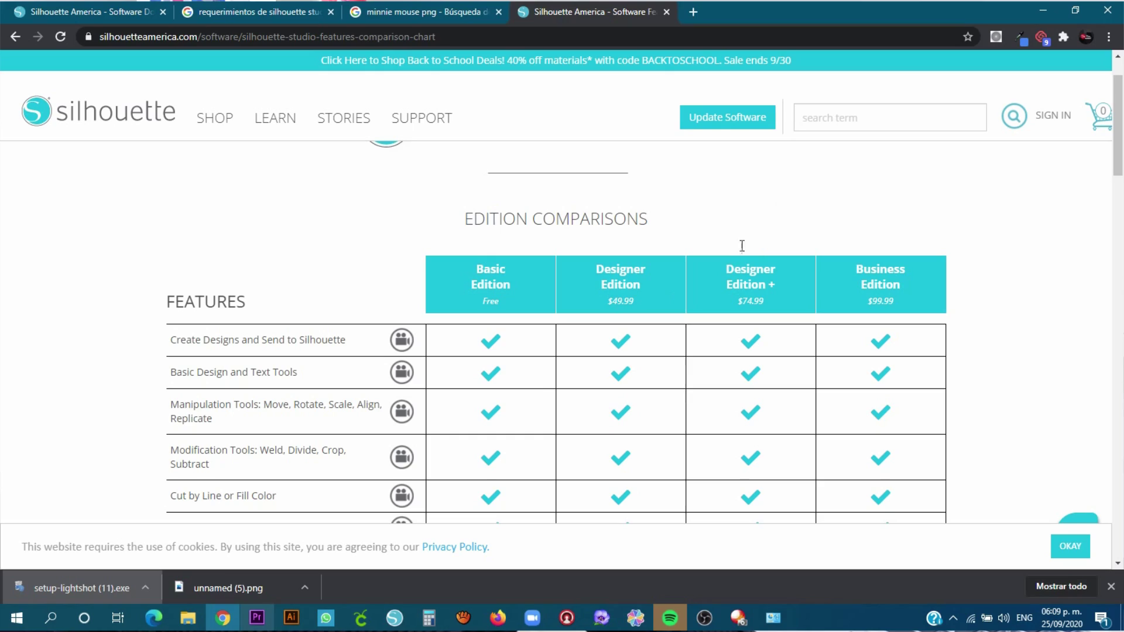
pyautogui.moveTo(772, 268); pyautogui.dragTo(746, 285)
# Try to open the Swing Design store by its web address in a new tab
pyautogui.click(692, 12)
pyautogui.click(701, 34)
pyautogui.write('swing')
pyautogui.press('Return')
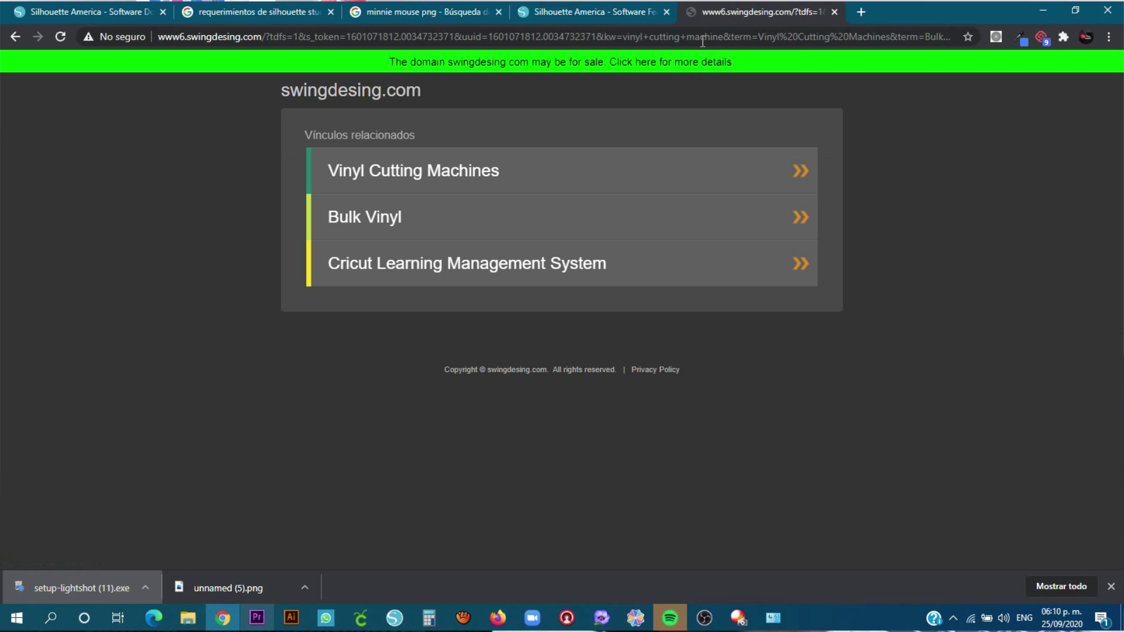
# Search Google for "swing design" and open the swingdesign.com store
pyautogui.click(702, 41)
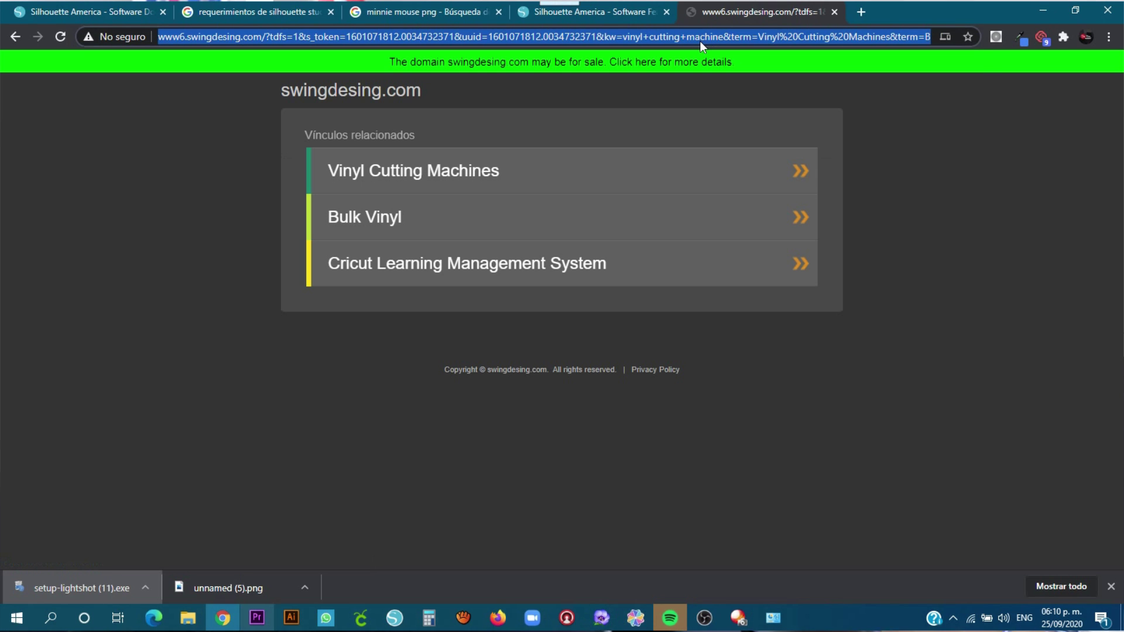
pyautogui.write('goo')
pyautogui.press('Return')
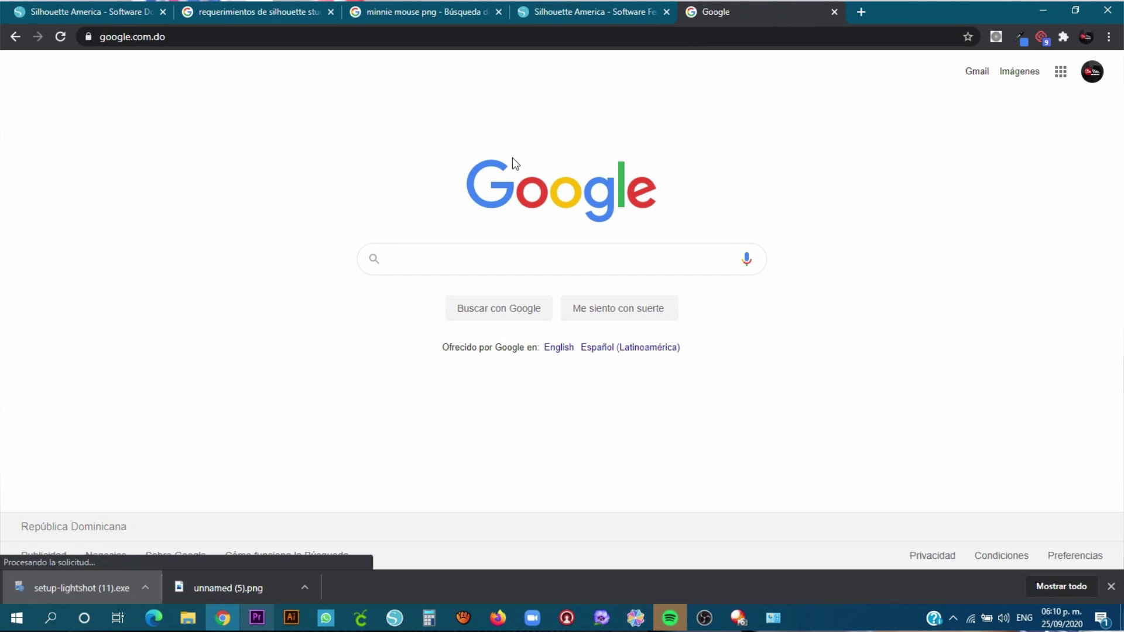
pyautogui.write('swing design')
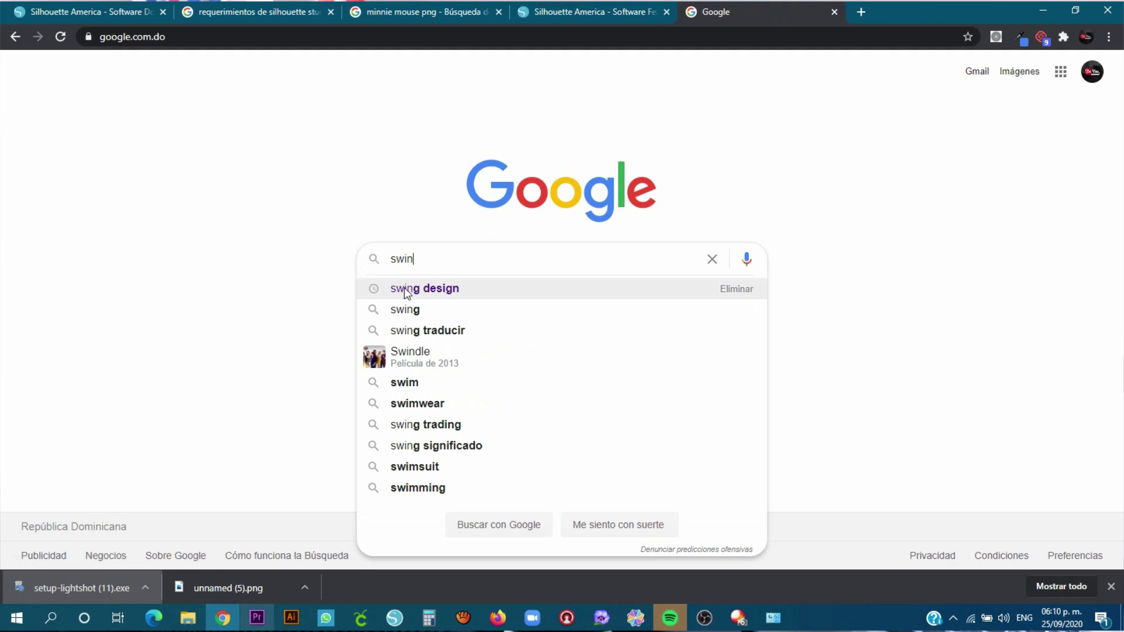
pyautogui.click(417, 288)
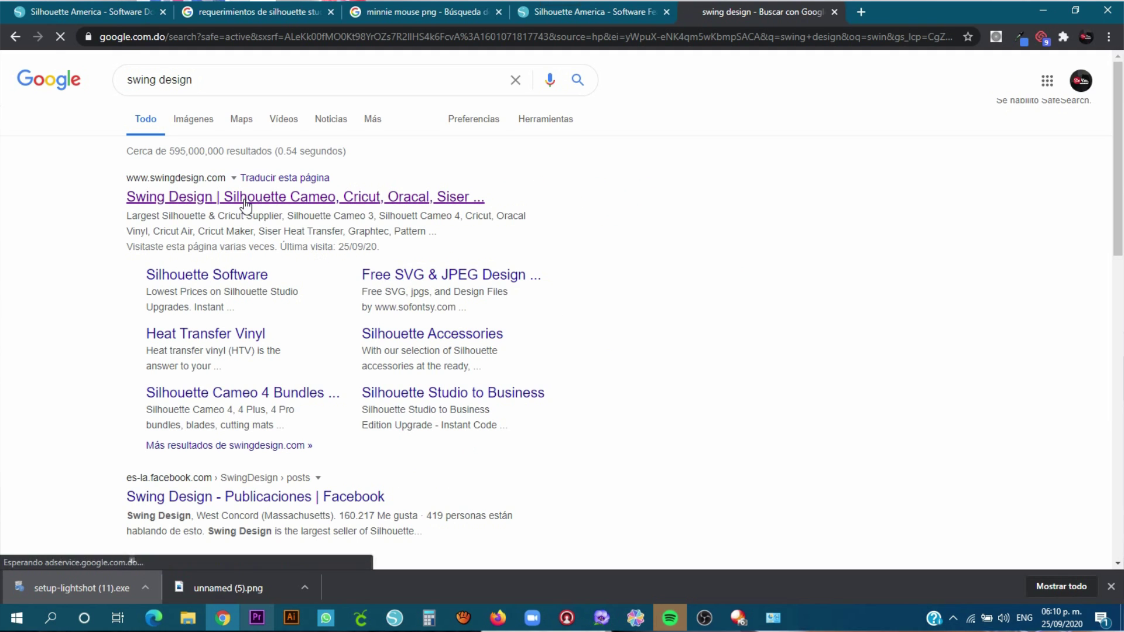
pyautogui.click(339, 198)
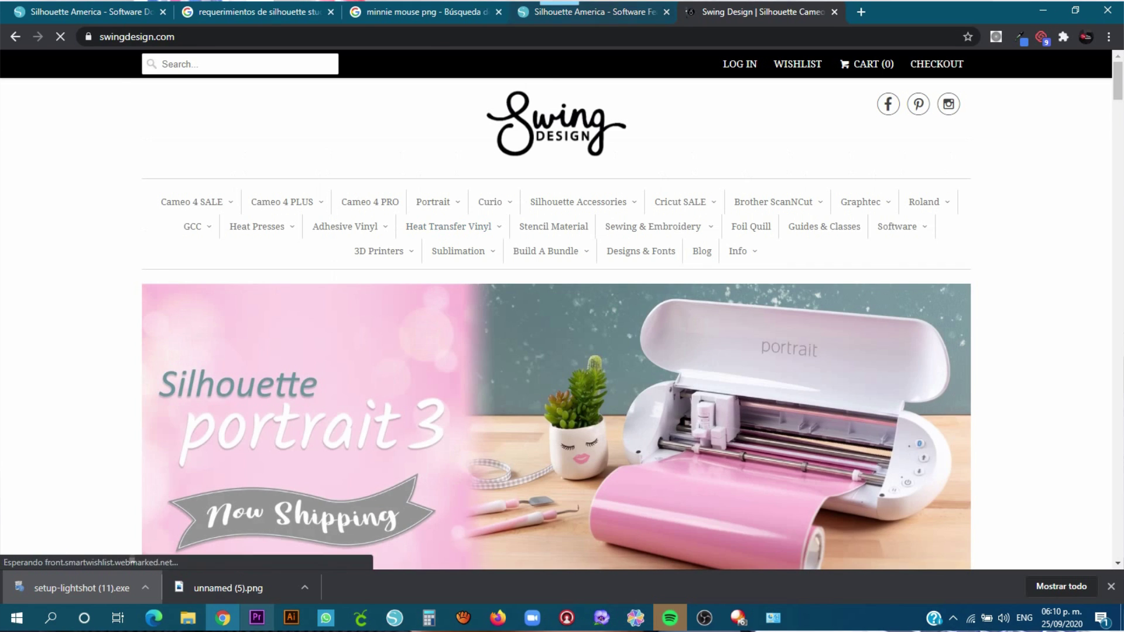
# Return to the Silhouette Studio comparison chart and examine which features each edition includes
pyautogui.hotkey('ctrl', 'shift', 'Tab')
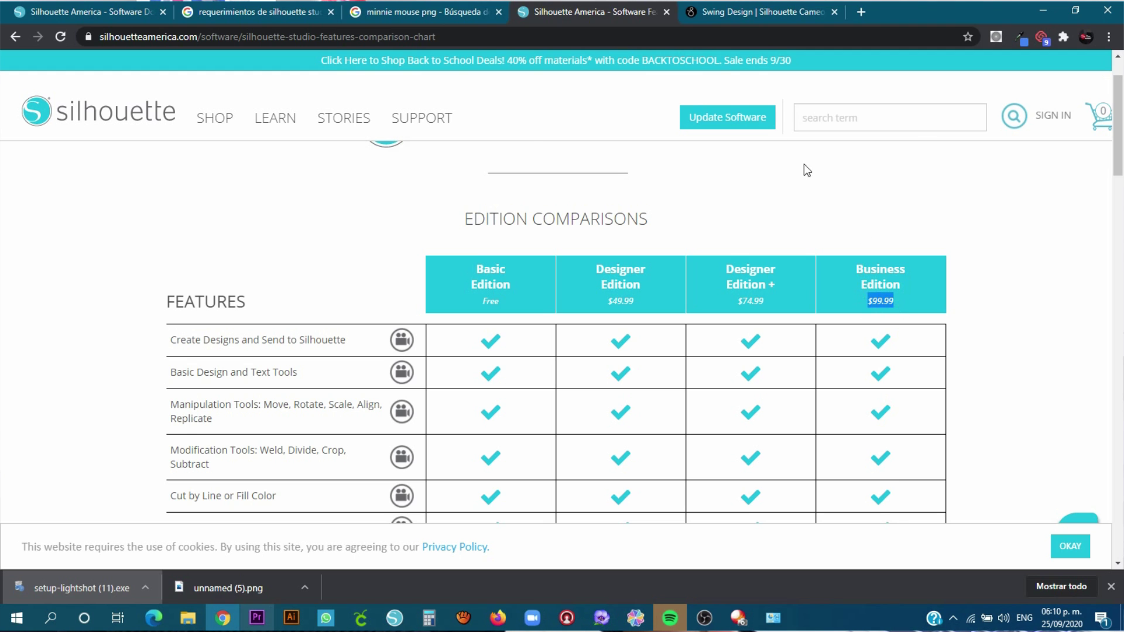
pyautogui.hotkey('ctrl', 'Tab')
pyautogui.scroll(-2, 1020, 269)
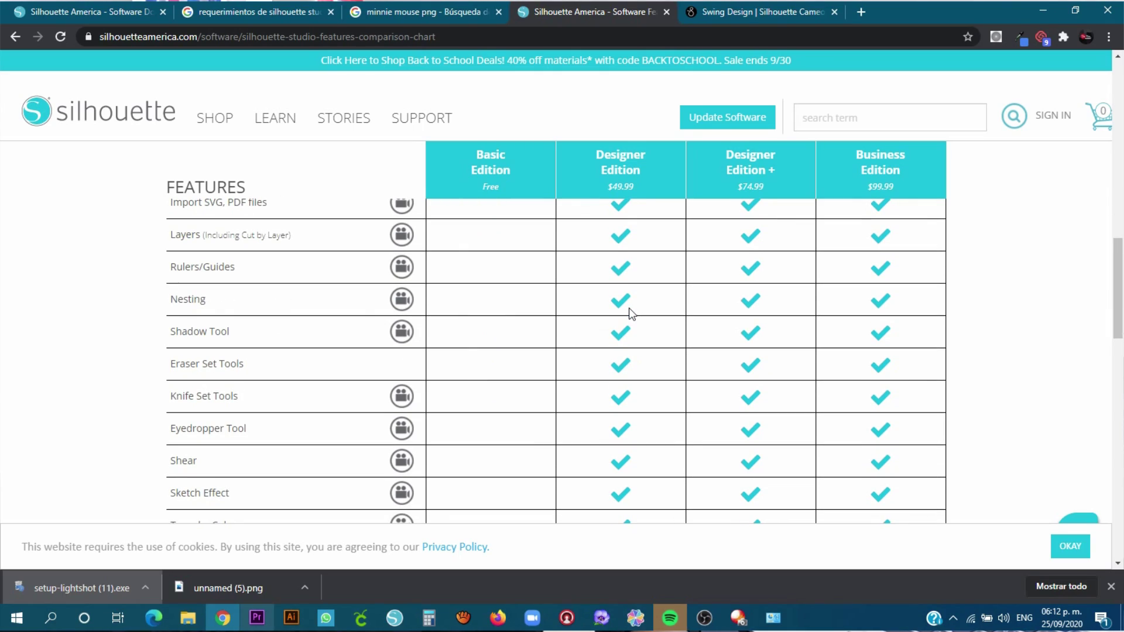
# Load silhouetteamerica.com in the Swing Design tab and open the Silhouette Studio feature comparison chart from its software page
pyautogui.click(760, 11)
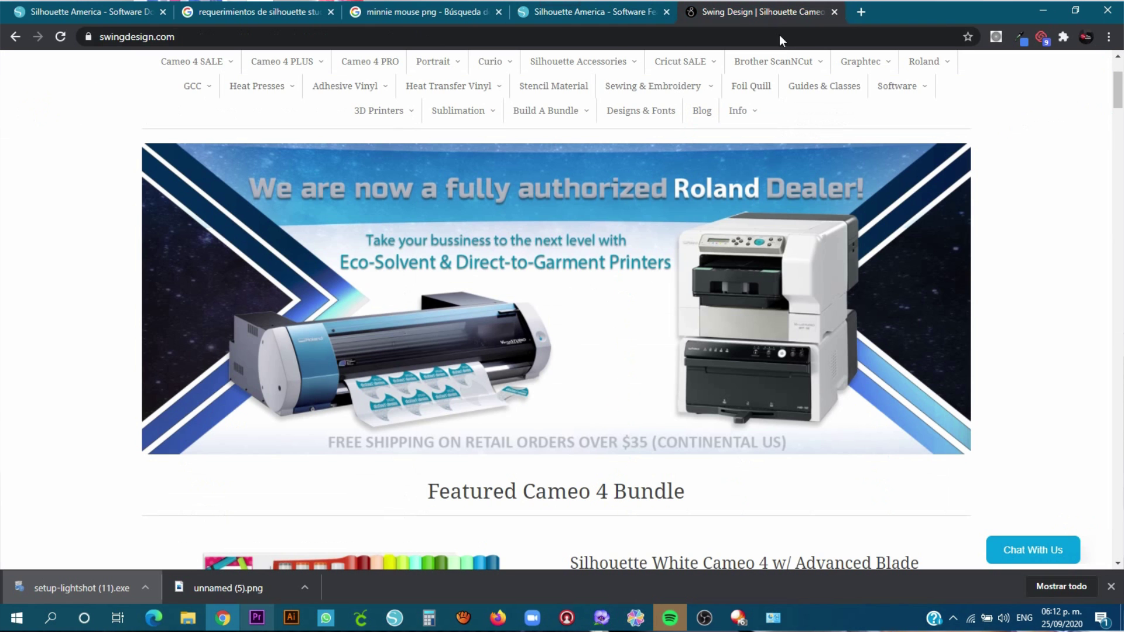
pyautogui.click(778, 36)
pyautogui.write('silh')
pyautogui.press('Return')
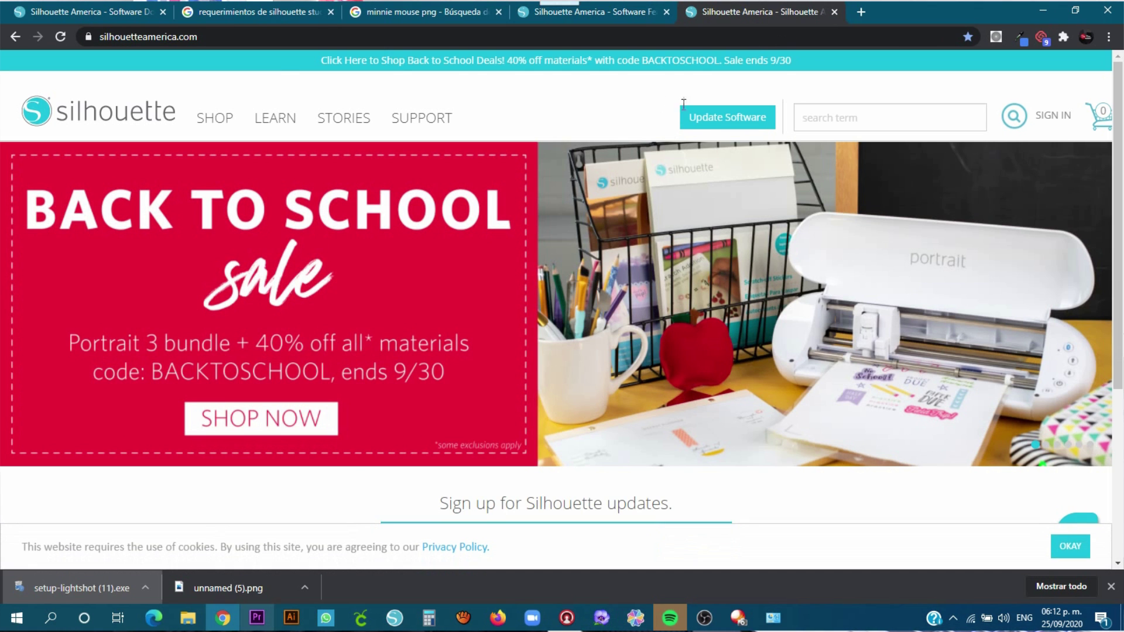
pyautogui.click(722, 118)
pyautogui.scroll(-6, 643, 311)
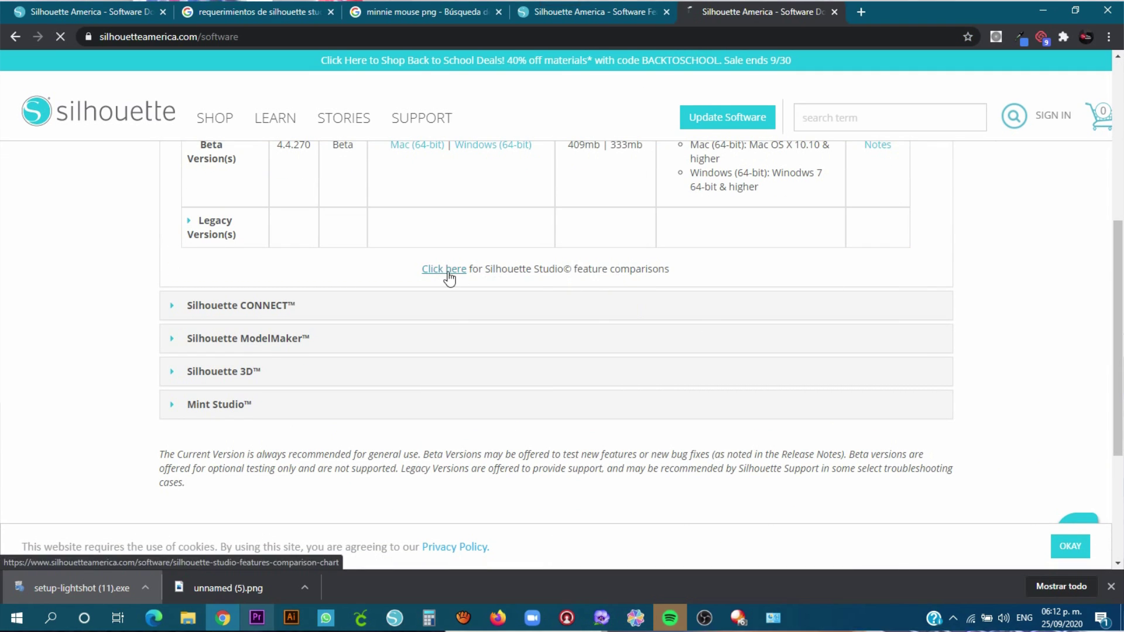
pyautogui.click(447, 273)
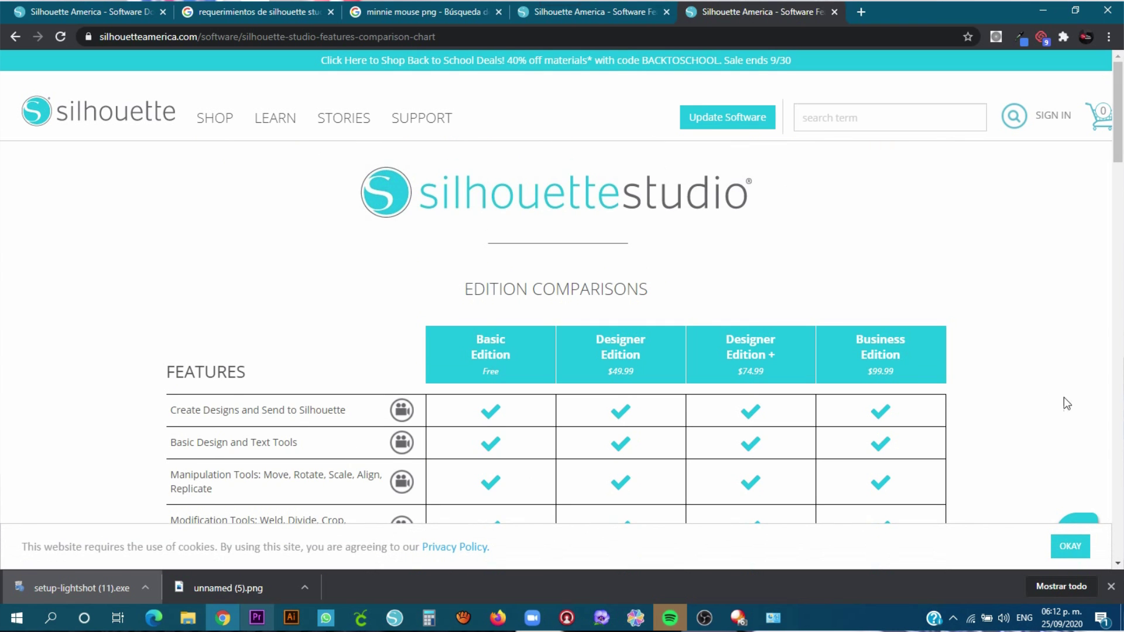
# Capture the Import Ai/CDR/EPS Files row of the chart as a screenshot area and draw two red arrows pointing at its label
pyautogui.scroll(-10, 995, 380)
pyautogui.scroll(-10, 965, 374)
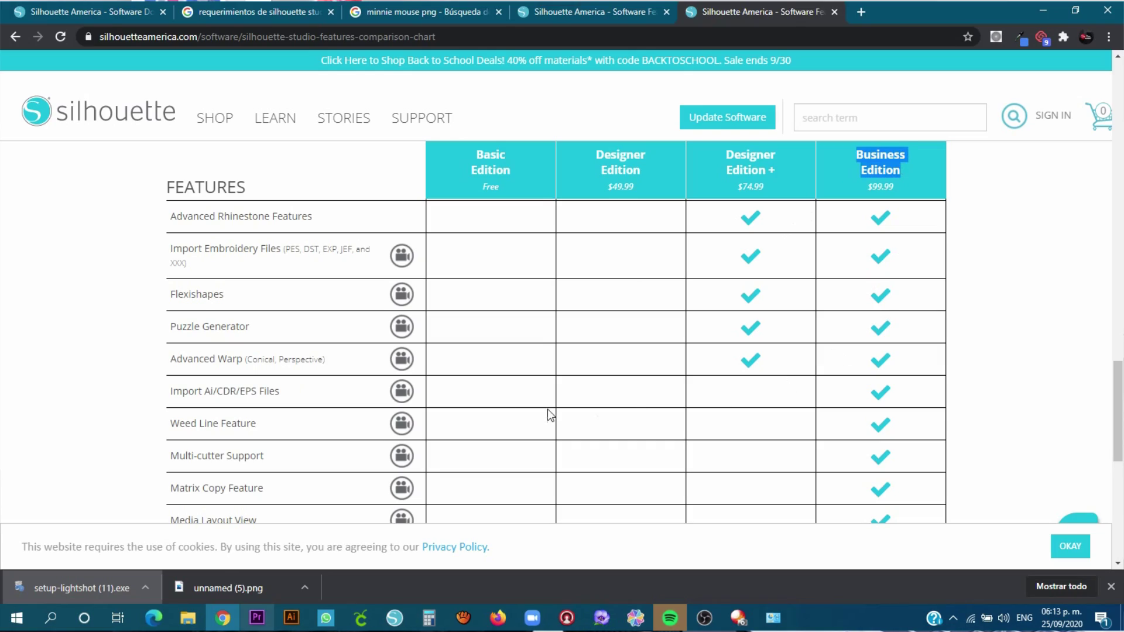
pyautogui.press('Print')
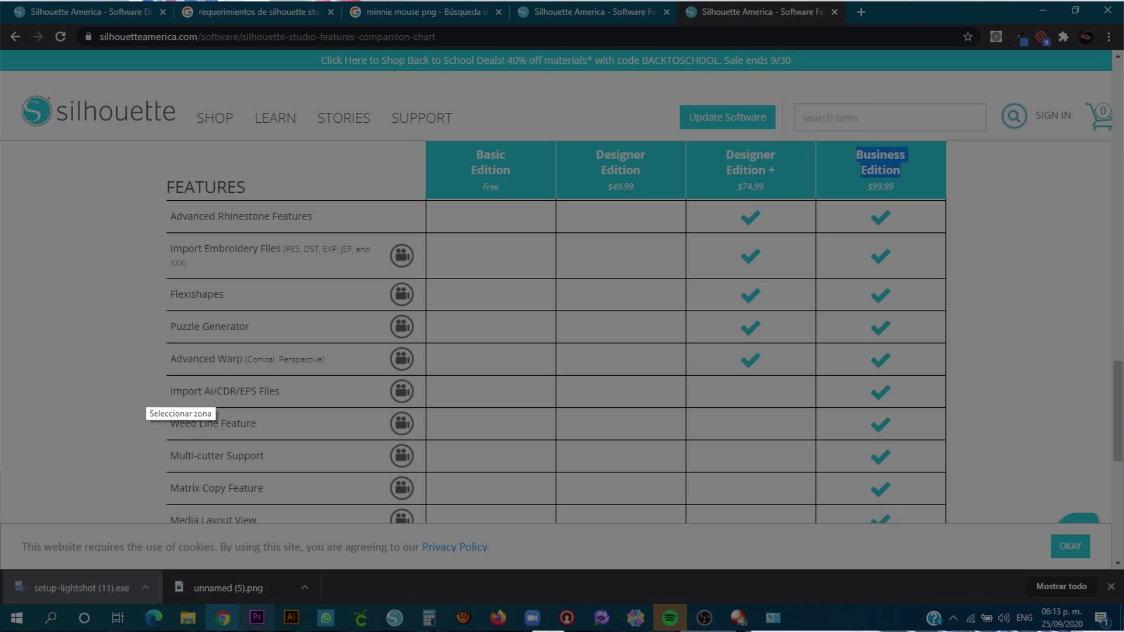
pyautogui.moveTo(150, 376); pyautogui.dragTo(970, 410)
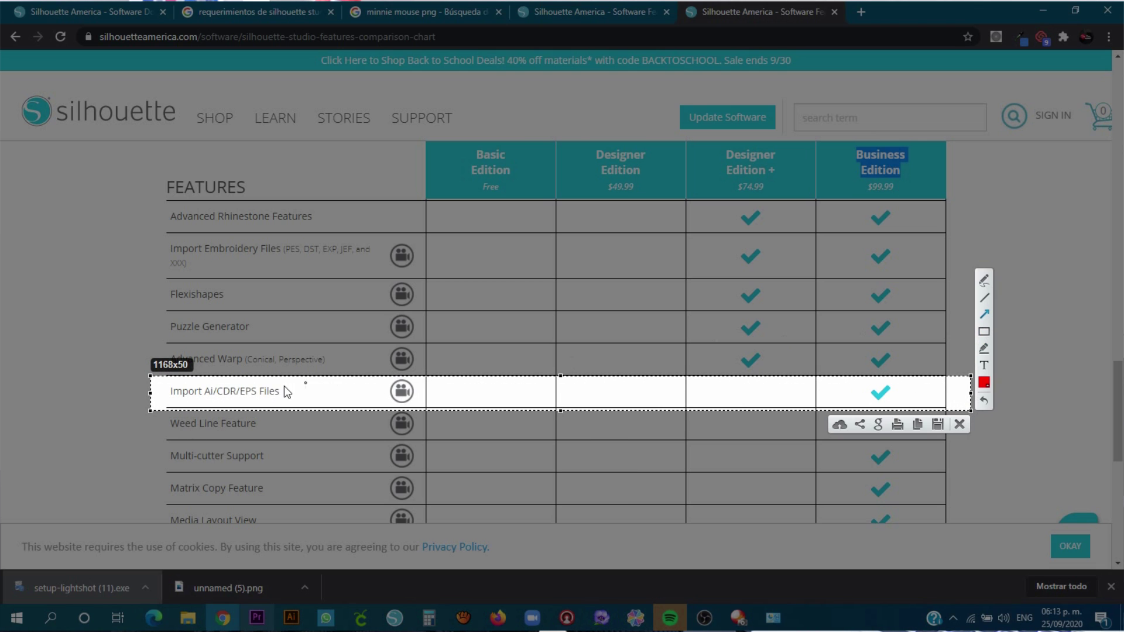
pyautogui.moveTo(120, 440); pyautogui.dragTo(203, 395)
pyautogui.moveTo(322, 321); pyautogui.dragTo(258, 380)
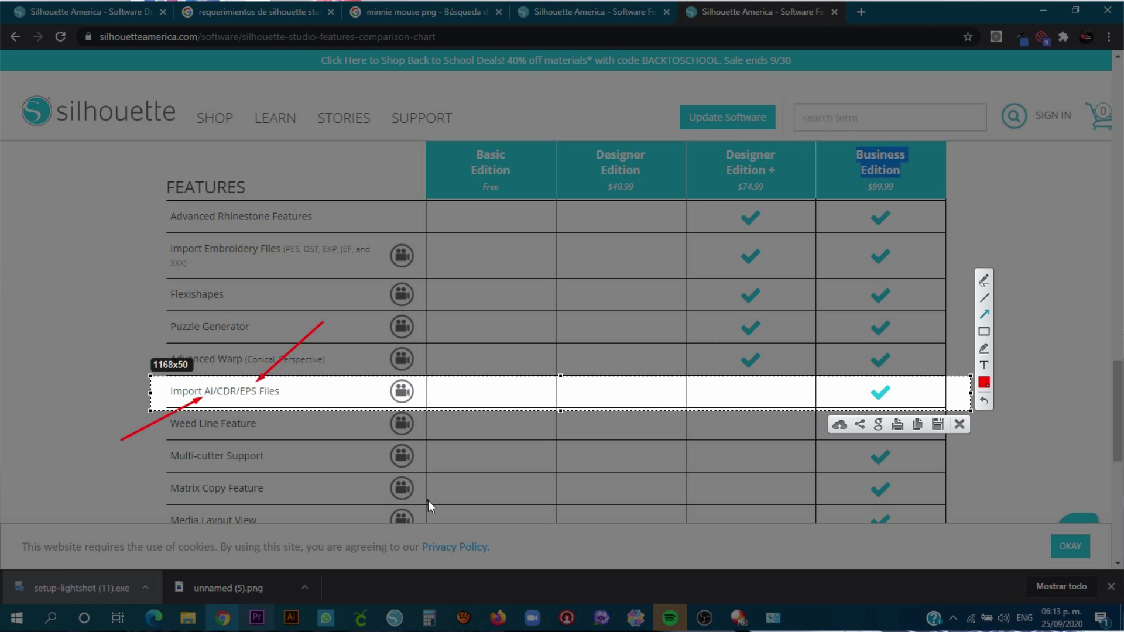
# Try to capture the feature names from Import Ai/CDR/EPS Files to Multiple Undo/Redo and box the cells beside them in red
pyautogui.hotkey('ctrl', 'c')
pyautogui.scroll(-2, 273, 432)
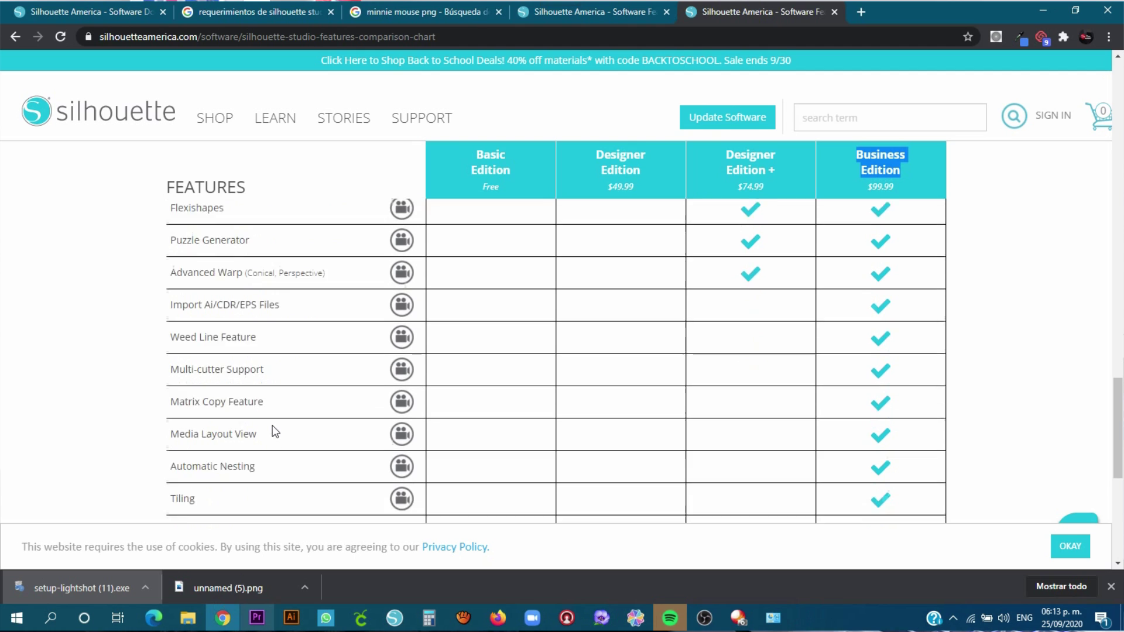
pyautogui.press('Print')
pyautogui.moveTo(148, 230); pyautogui.dragTo(429, 517)
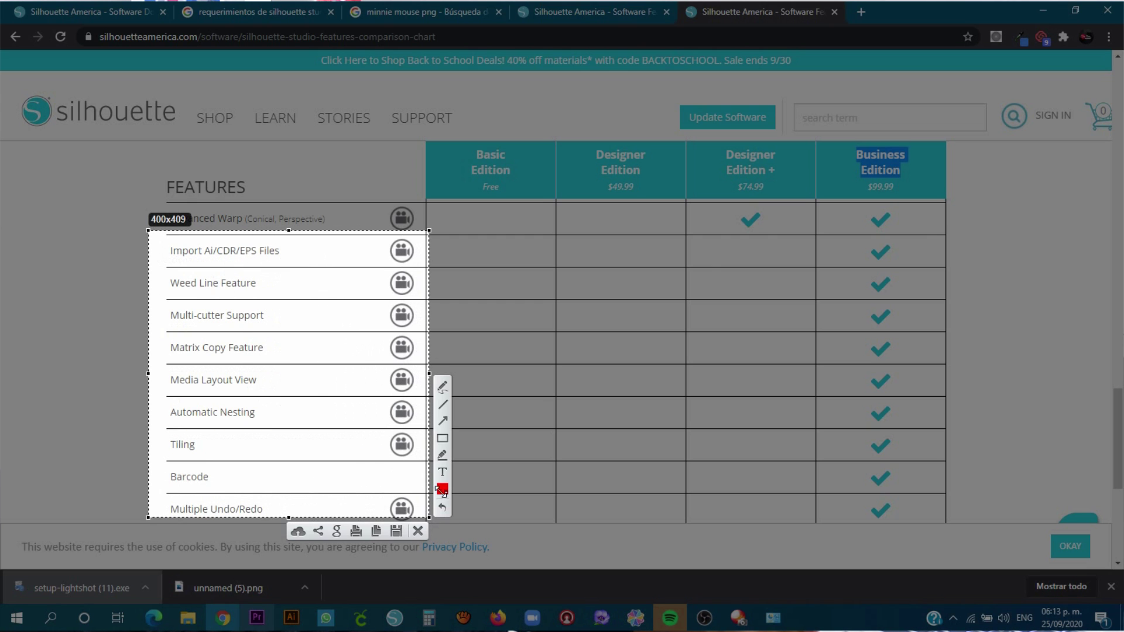
pyautogui.moveTo(428, 214); pyautogui.dragTo(721, 456)
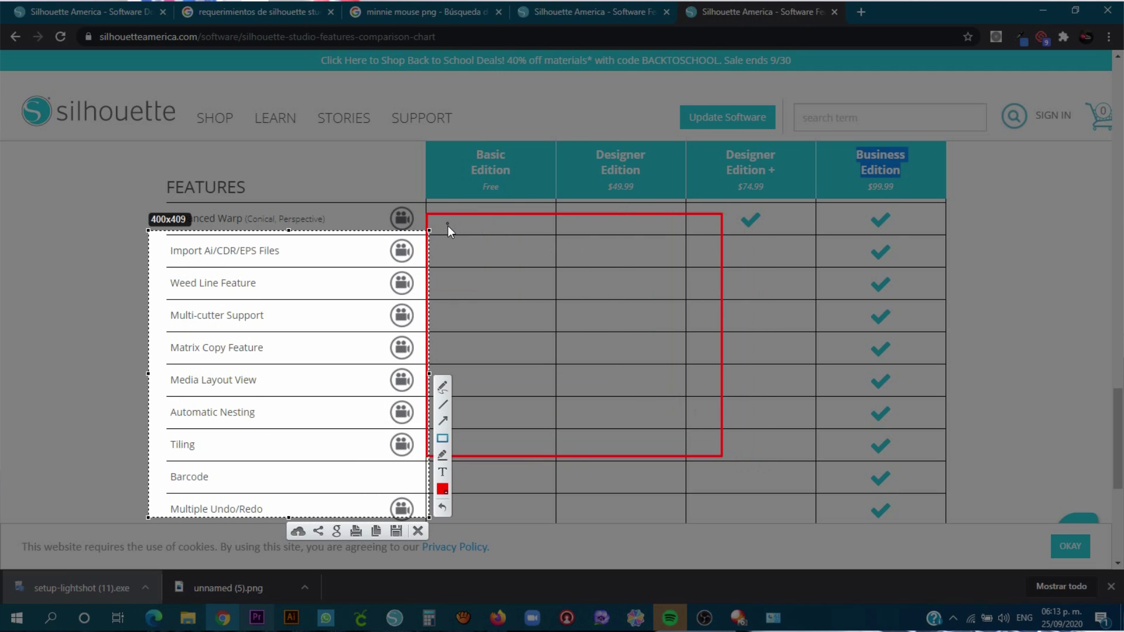
pyautogui.hotkey('ctrl', 'c')
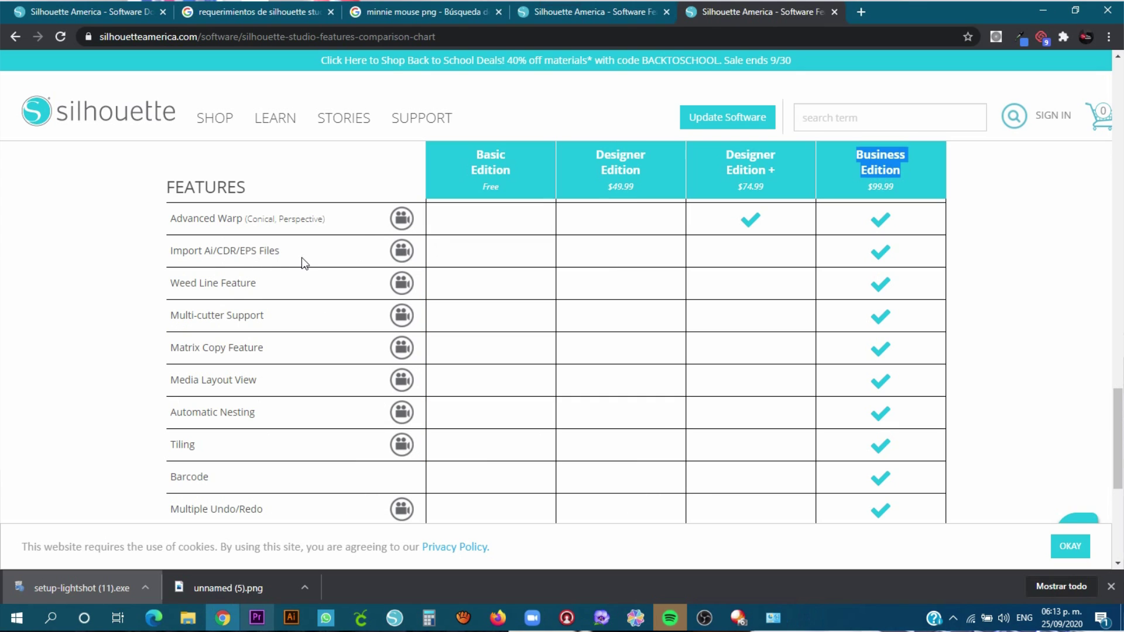
# Capture the rows from Import Ai/CDR/EPS Files to Multiple Undo/Redo, boxing the first three edition columns and the Business Edition column in red
pyautogui.press('Print')
pyautogui.moveTo(155, 232); pyautogui.dragTo(815, 524)
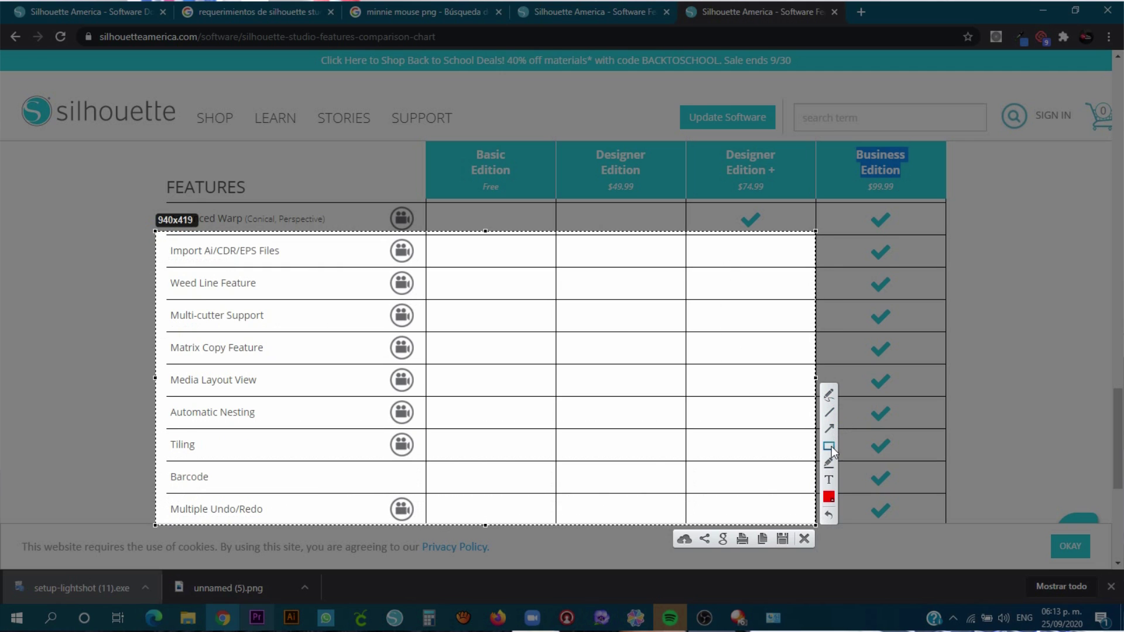
pyautogui.moveTo(428, 237); pyautogui.dragTo(797, 507)
pyautogui.moveTo(822, 236); pyautogui.dragTo(941, 468)
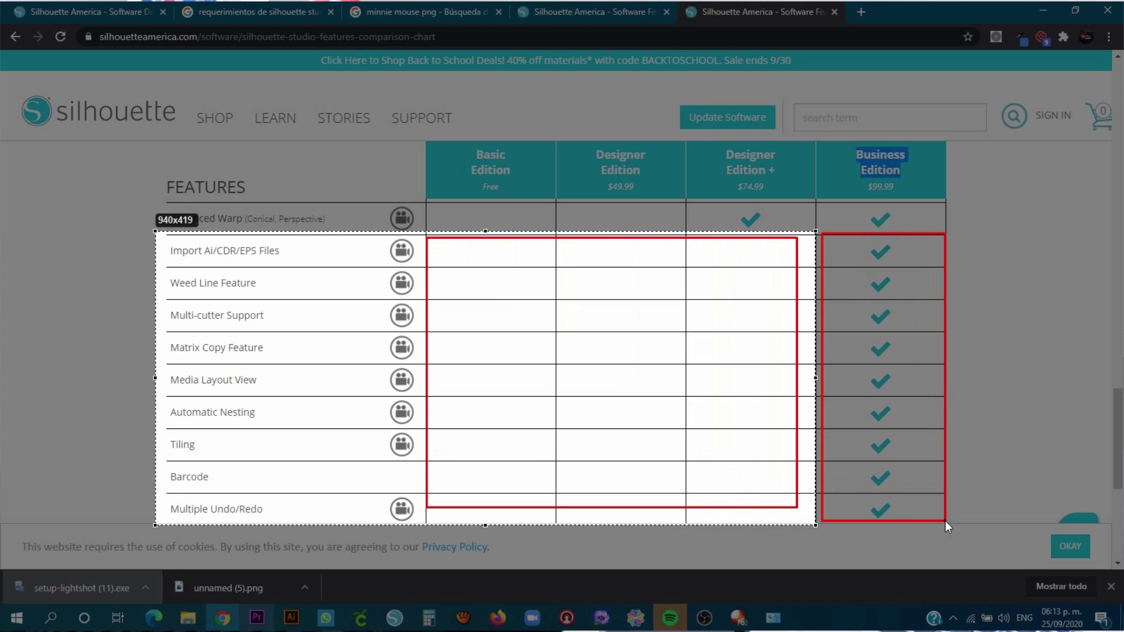
pyautogui.moveTo(944, 521); pyautogui.dragTo(943, 519)
pyautogui.hotkey('ctrl', 'c')
# Finish highlighting the Export SVG, PDF, JPG row of the chart and switch to the Indiana design in Silhouette Studio
pyautogui.scroll(-3, 248, 435)
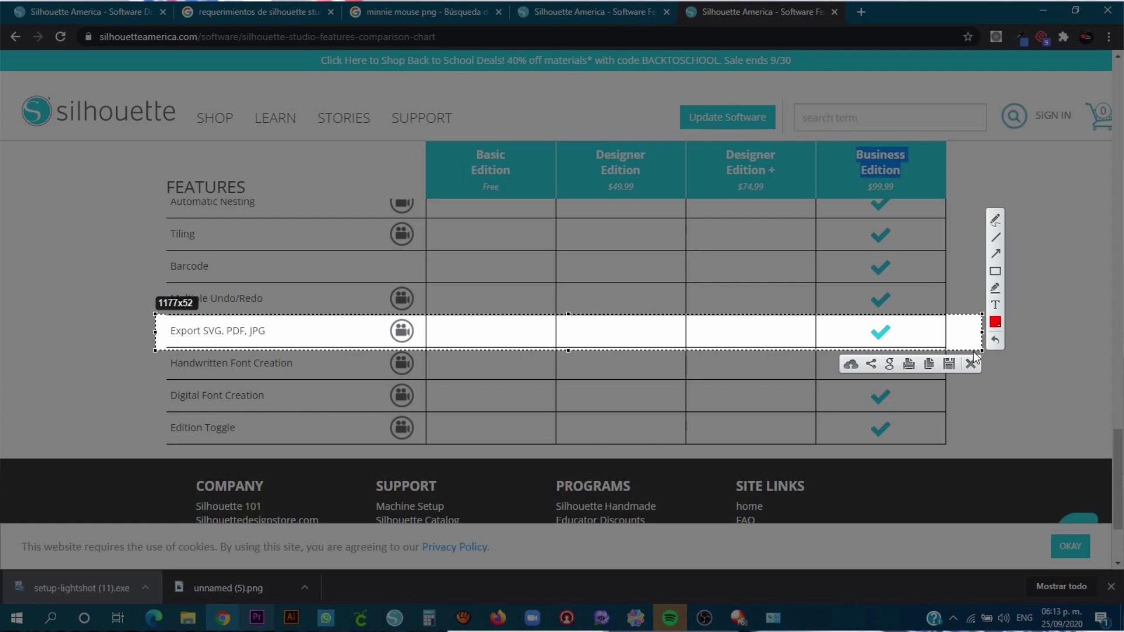
pyautogui.click(970, 362)
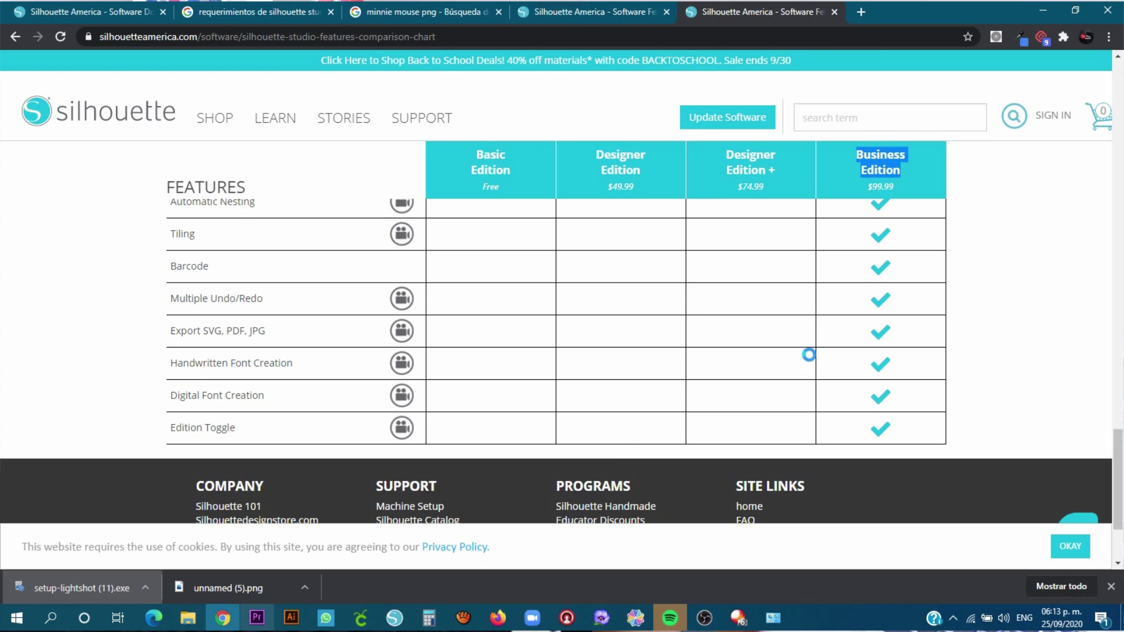
pyautogui.click(398, 619)
# Delete the two thicker Indiana words from the mat and undo the deletion
pyautogui.moveTo(168, 155); pyautogui.dragTo(564, 375)
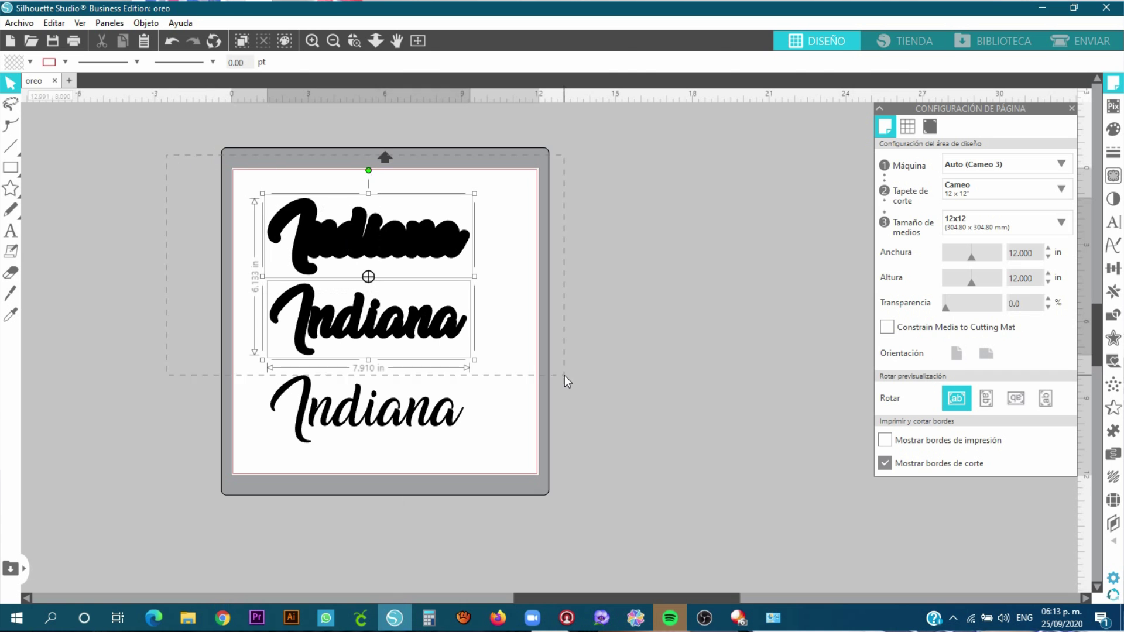
pyautogui.press('Delete')
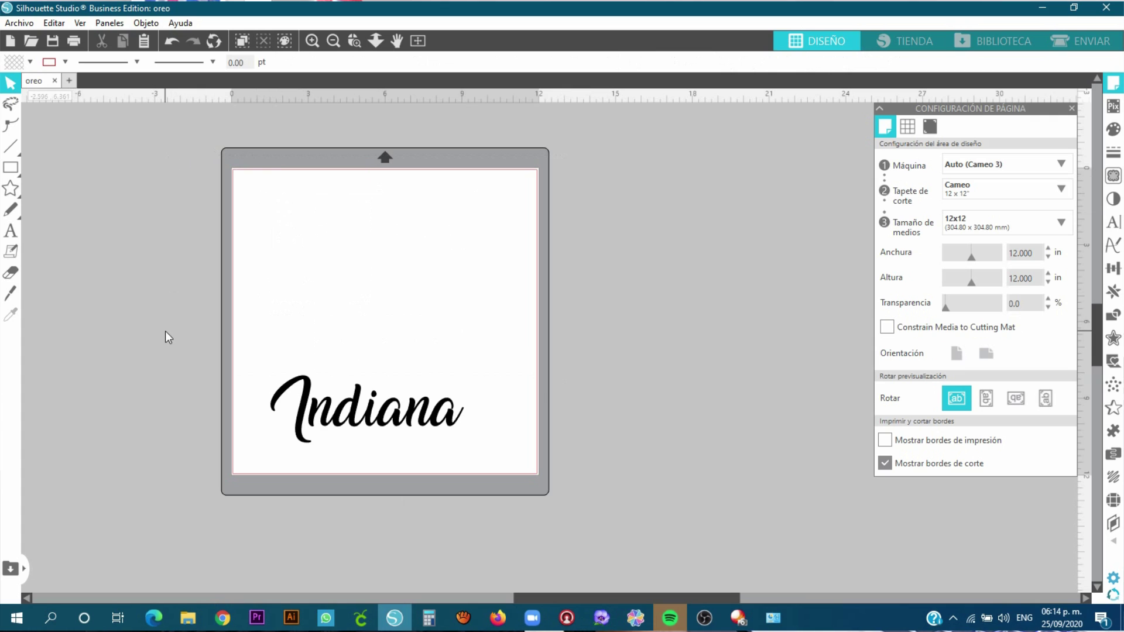
pyautogui.hotkey('ctrl', 'z')
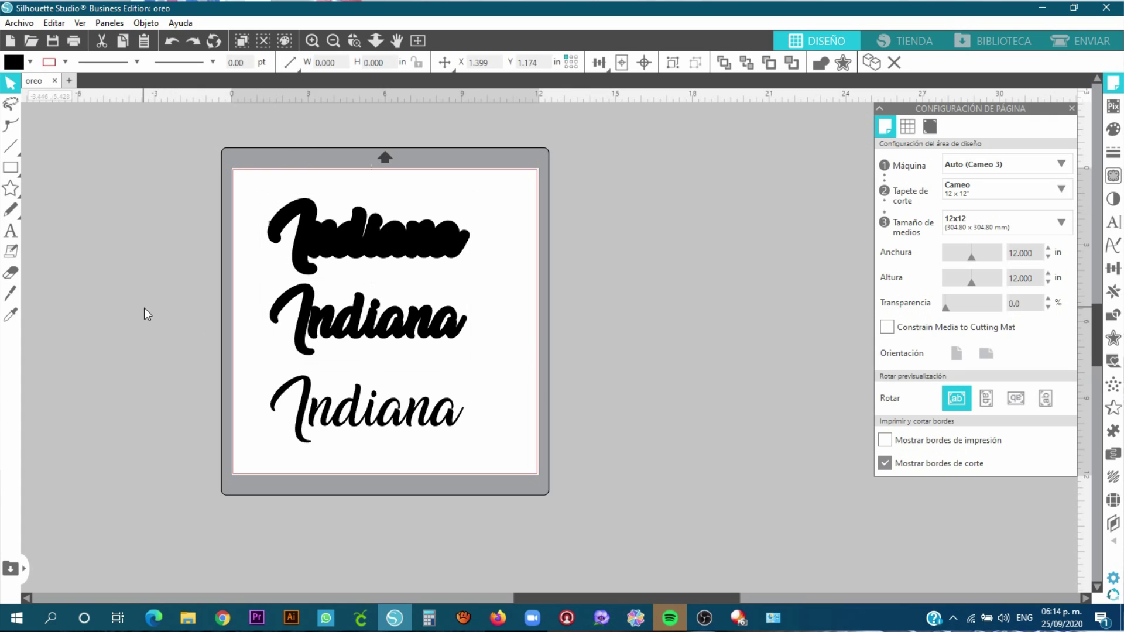
pyautogui.click(154, 310)
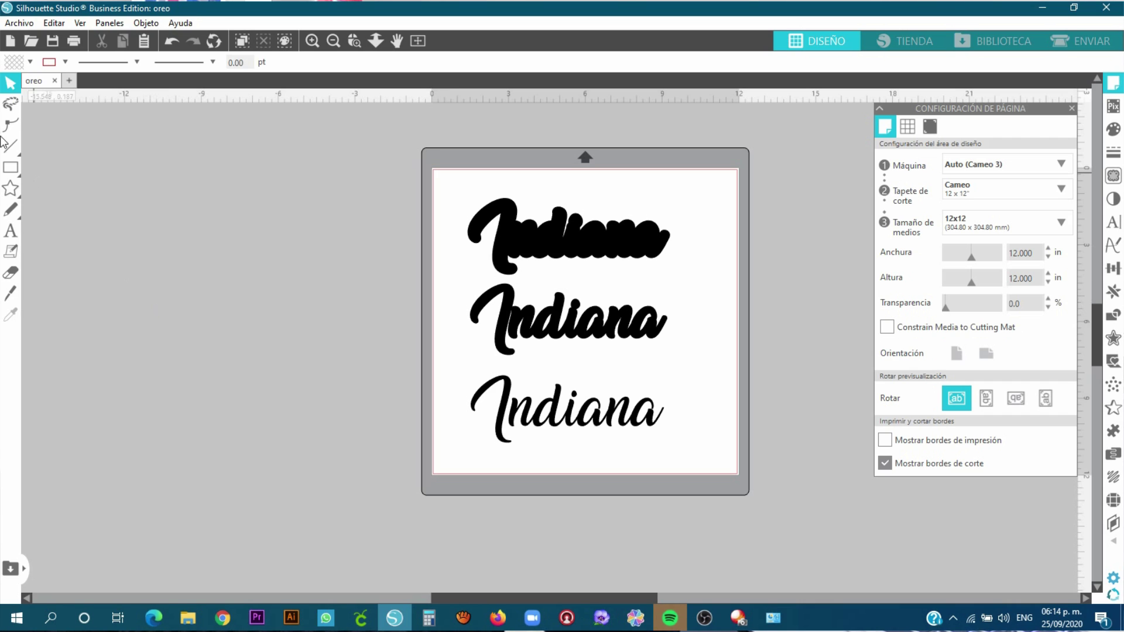
# Open the design's Save As dialog, list its file types and highlight Silhouette Studio V3 and V2 with a screenshot area
pyautogui.click(19, 23)
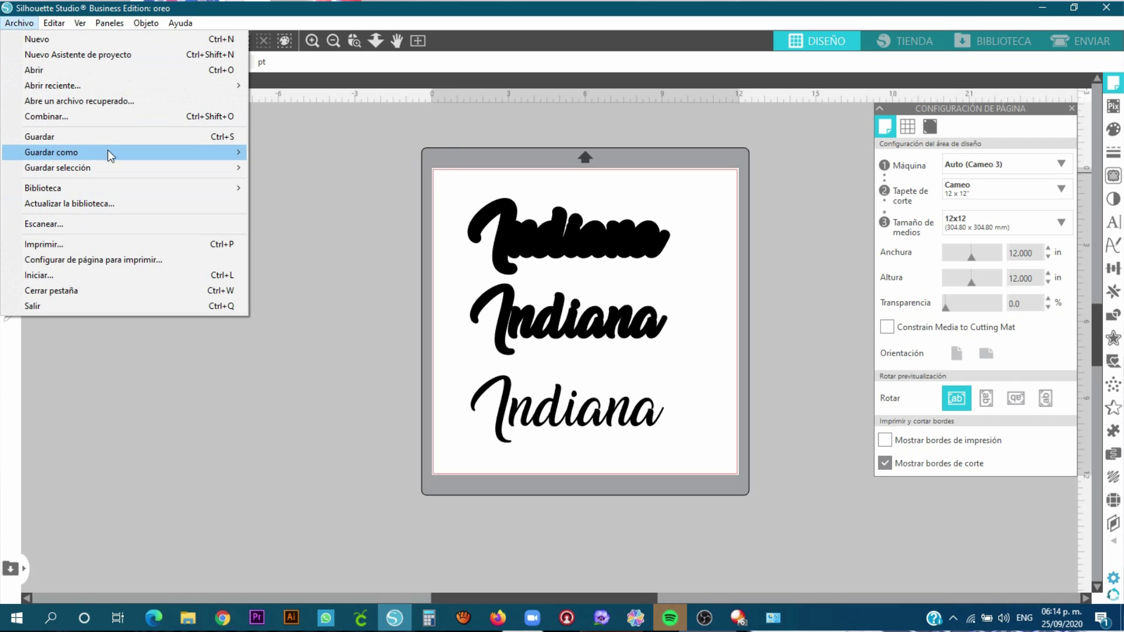
pyautogui.moveTo(111, 152)
pyautogui.click(302, 153)
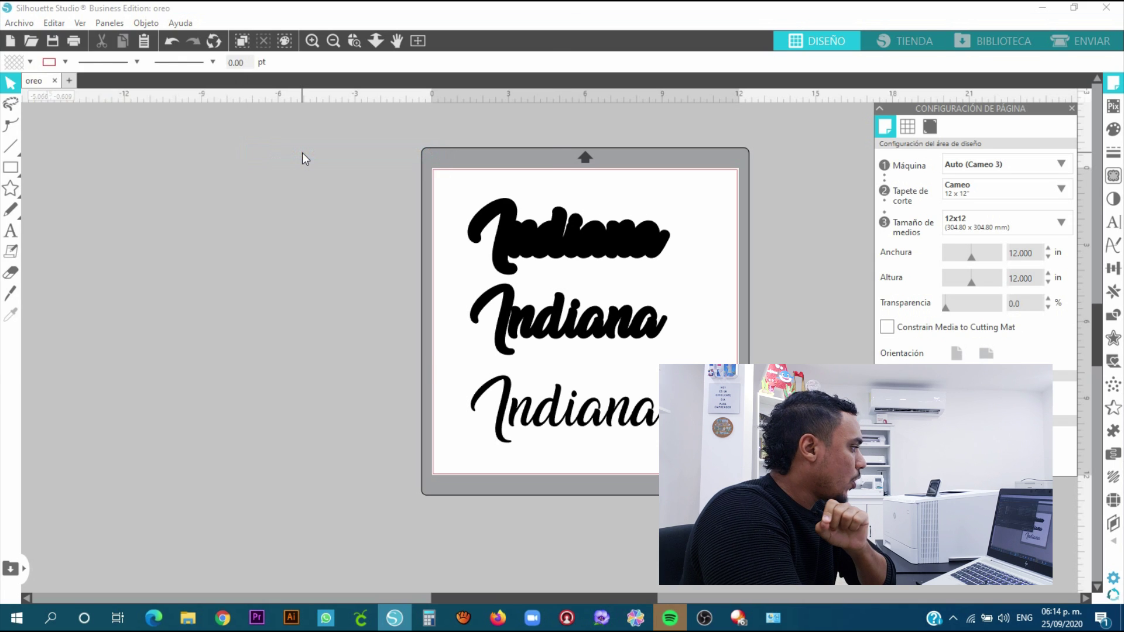
pyautogui.click(164, 317)
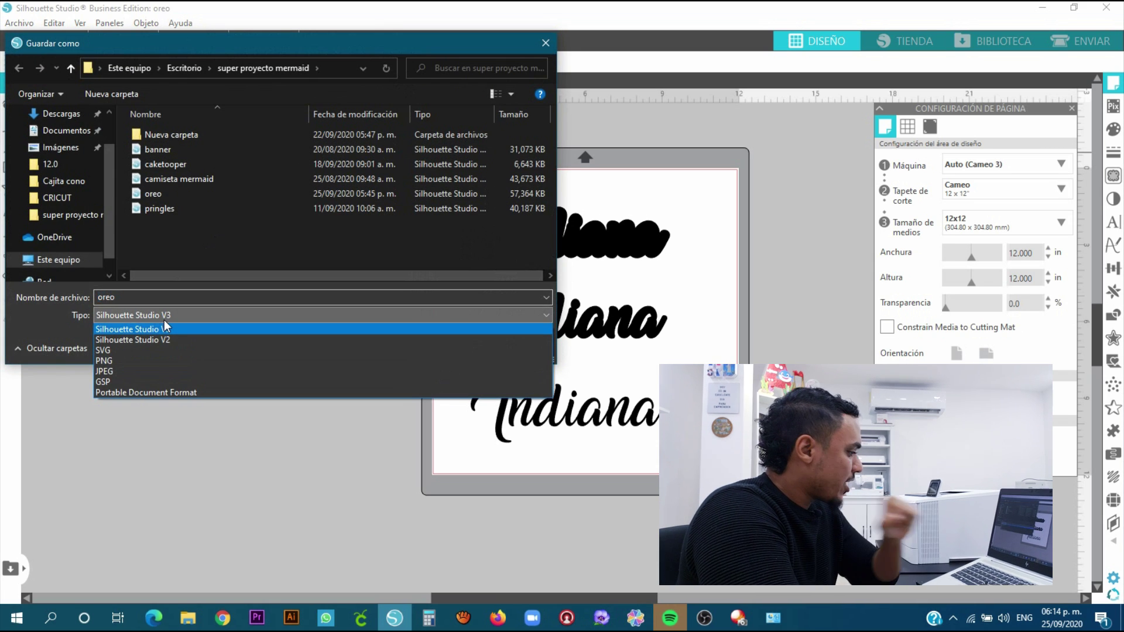
pyautogui.press('Print')
pyautogui.moveTo(78, 316)
pyautogui.mouseDown()
pyautogui.moveTo(199, 341)
pyautogui.moveTo(559, 347)
pyautogui.mouseUp()
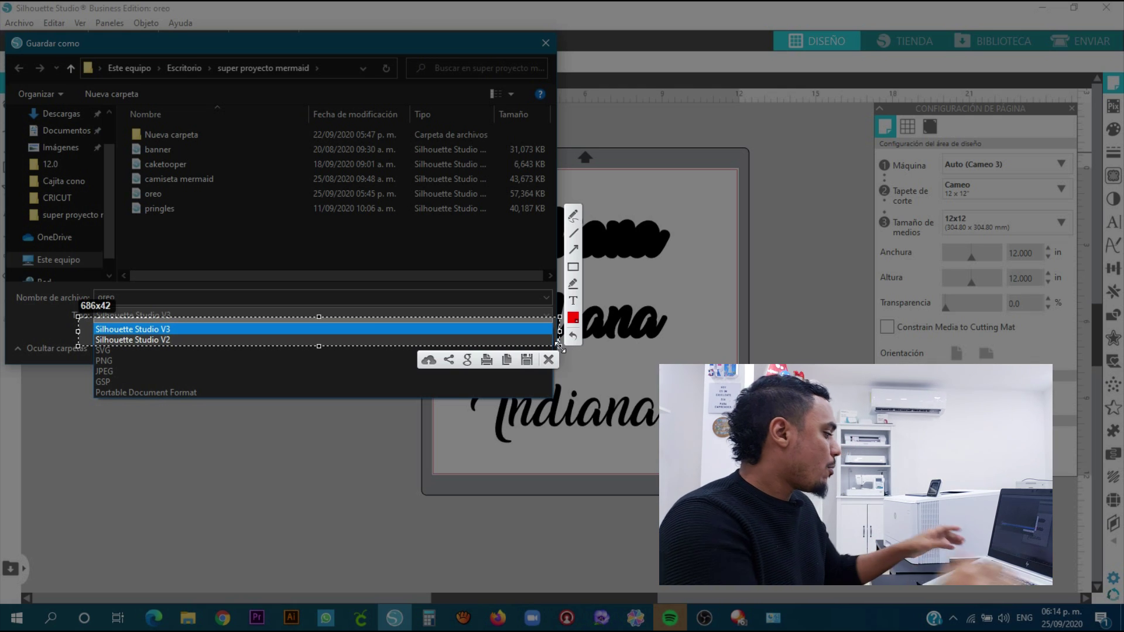
pyautogui.press('Escape')
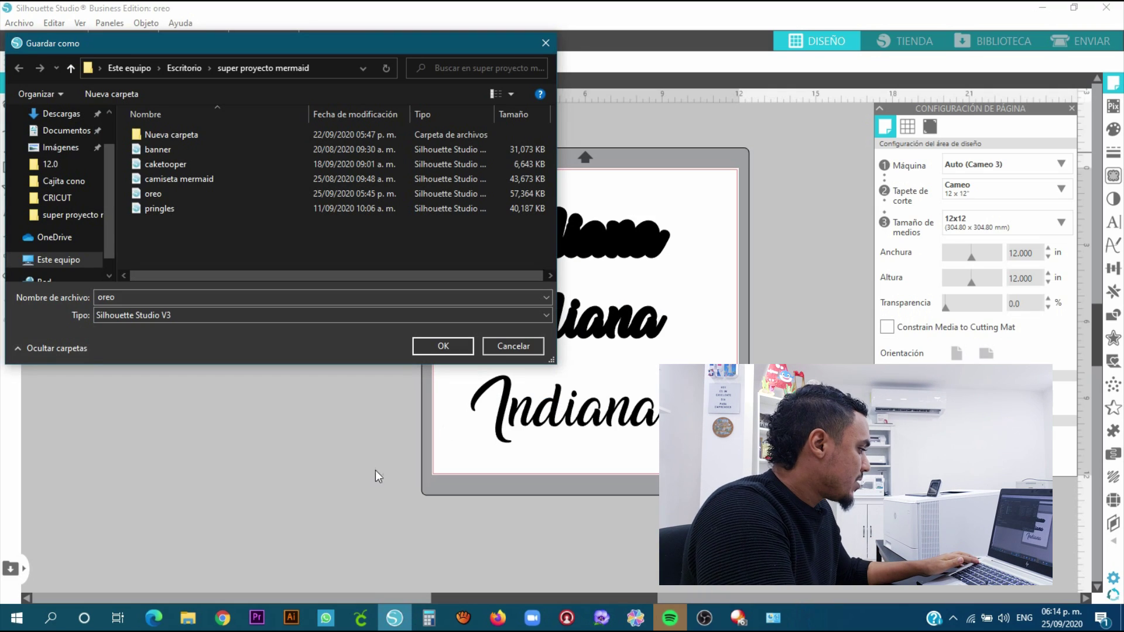
# Switch to Cricut Design Space's image upload page and mark the accepted image formats with red arrows in a screenshot area
pyautogui.click(361, 618)
pyautogui.click(24, 383)
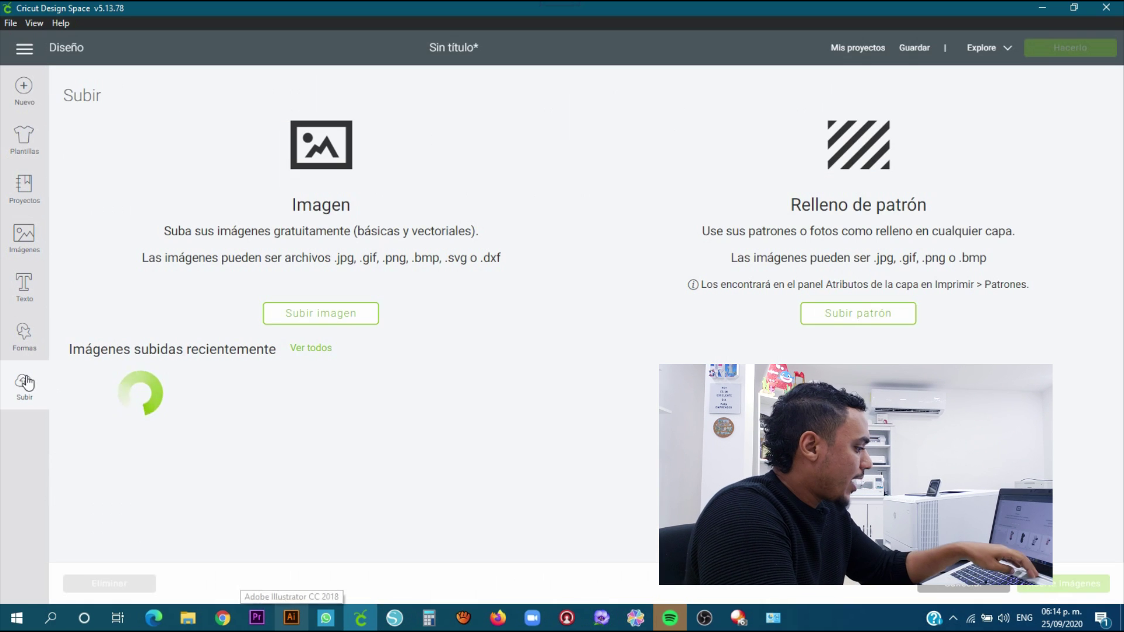
pyautogui.press('Print')
pyautogui.moveTo(310, 234); pyautogui.dragTo(554, 279)
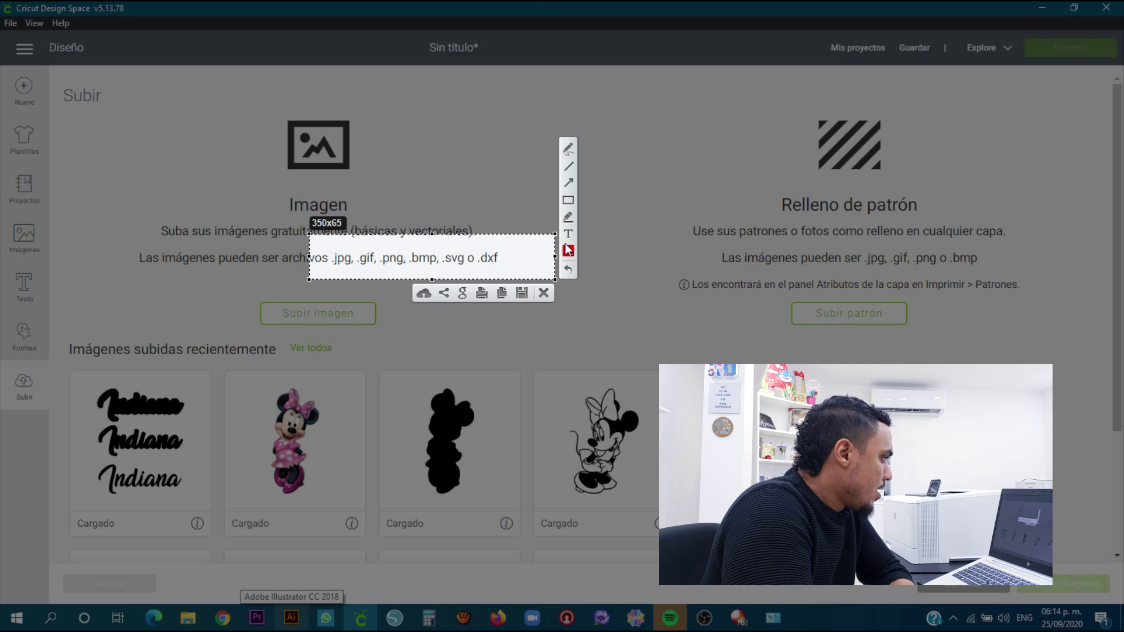
pyautogui.click(567, 183)
pyautogui.moveTo(406, 142); pyautogui.dragTo(331, 249)
pyautogui.moveTo(420, 189)
pyautogui.mouseDown()
pyautogui.moveTo(366, 246)
pyautogui.moveTo(392, 258)
pyautogui.mouseUp()
pyautogui.moveTo(437, 203)
pyautogui.mouseDown()
pyautogui.moveTo(431, 237)
pyautogui.moveTo(454, 253)
pyautogui.mouseUp()
pyautogui.moveTo(514, 181); pyautogui.dragTo(505, 240)
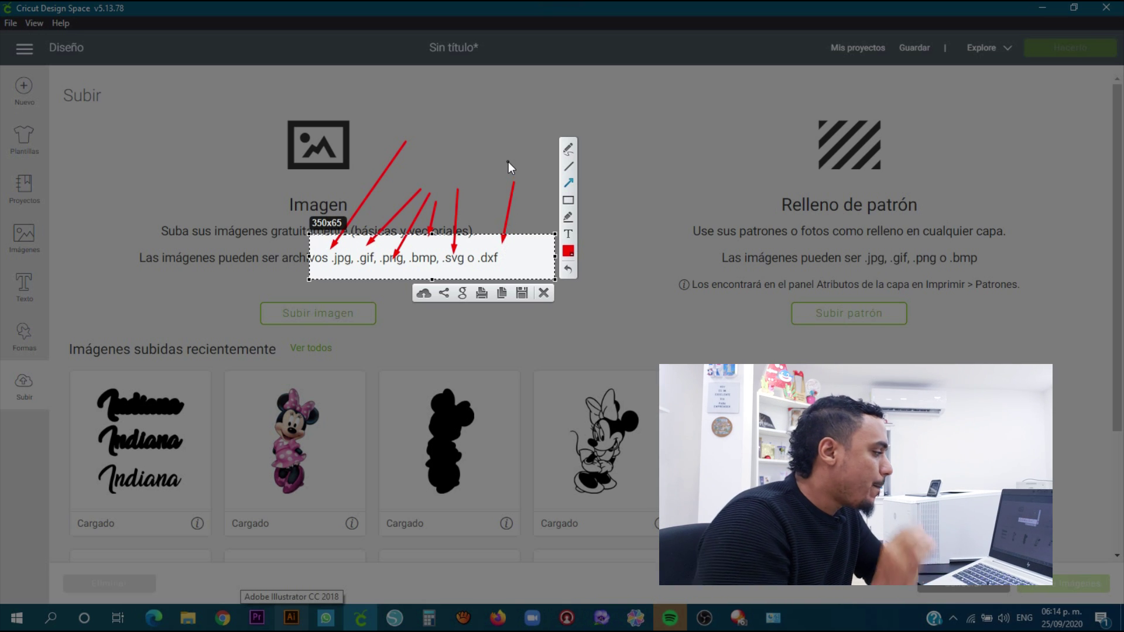
pyautogui.press('Escape')
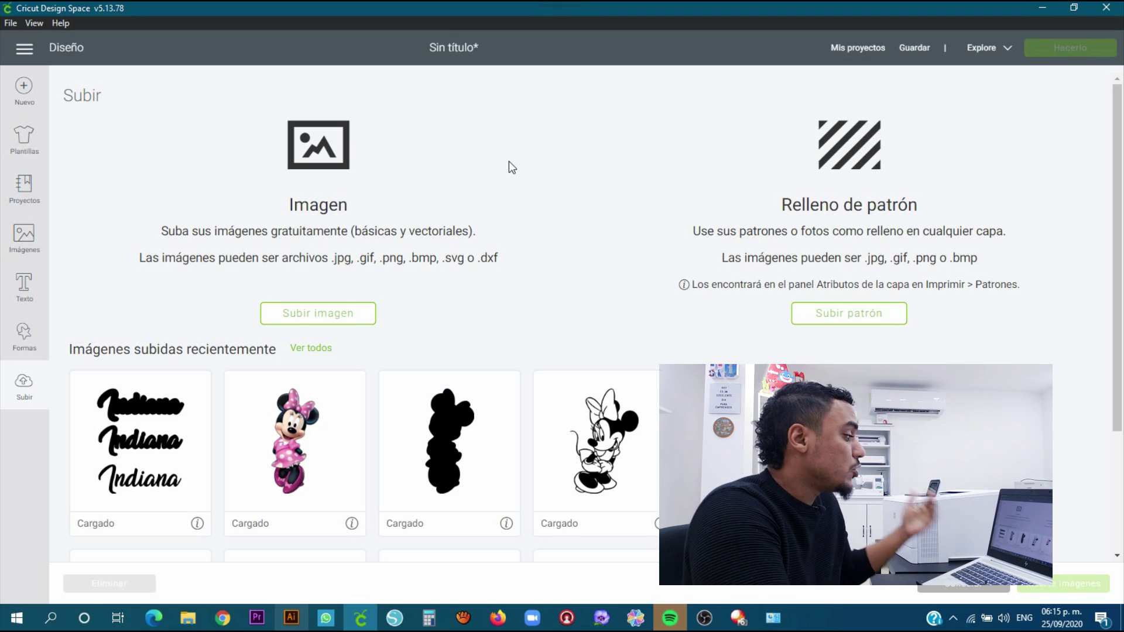
# Return to the Silhouette Studio save dialog and highlight the SVG, PNG, JPEG, GSP and Portable Document Format file types
pyautogui.click(400, 622)
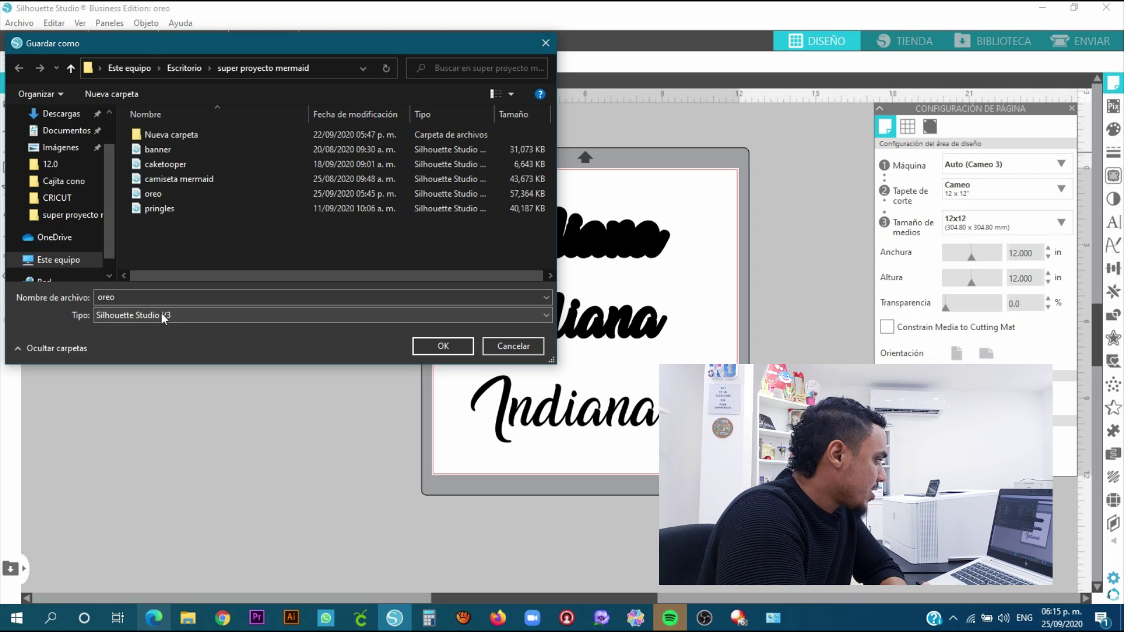
pyautogui.click(151, 316)
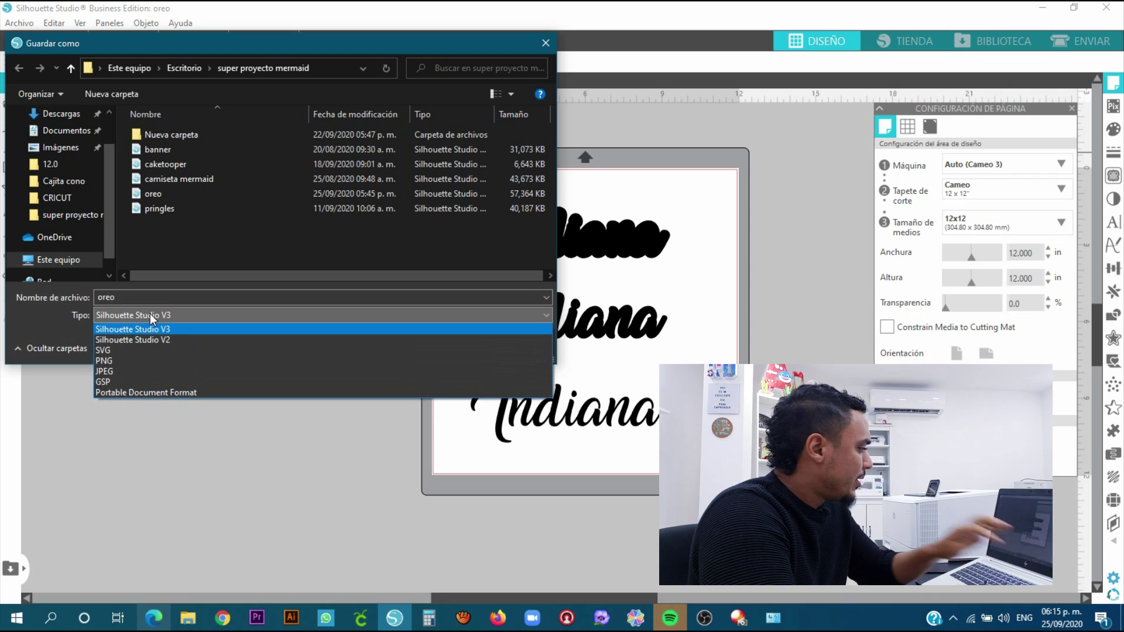
pyautogui.press('Print')
pyautogui.moveTo(93, 347); pyautogui.dragTo(550, 399)
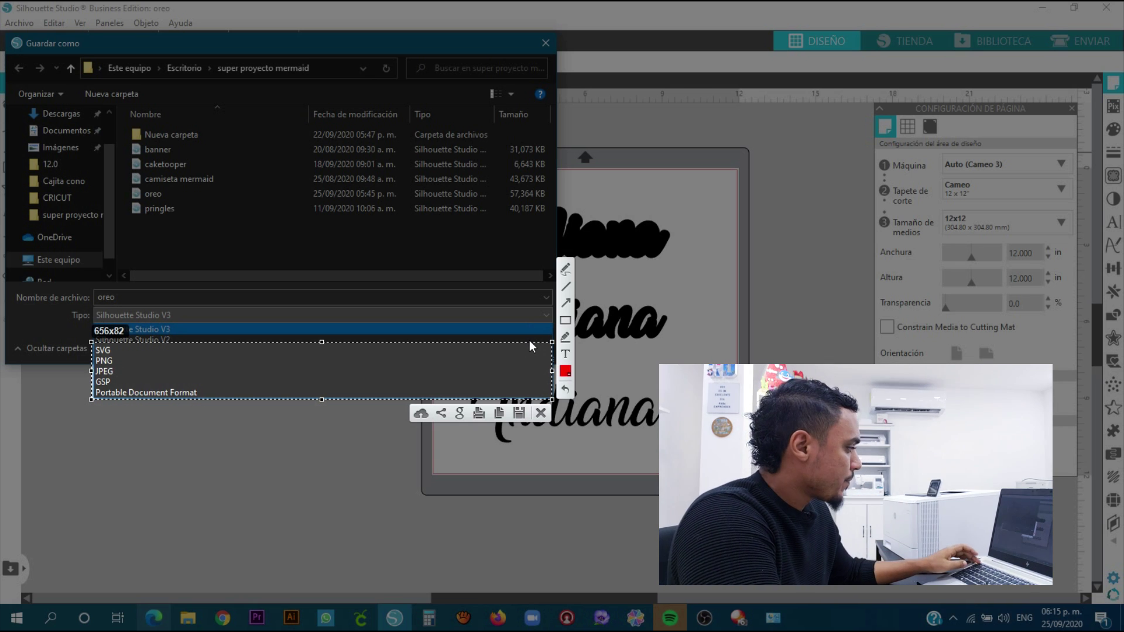
pyautogui.press('Escape')
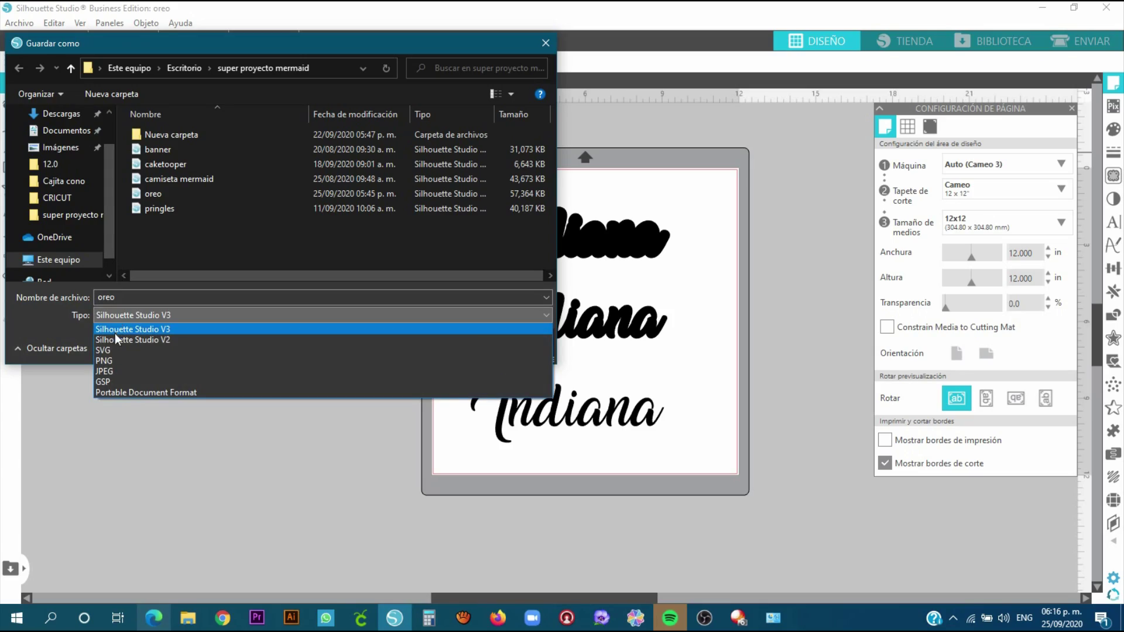
# Save the Indiana design to the desktop as an SVG file named "indiana svg youtube"
pyautogui.click(117, 352)
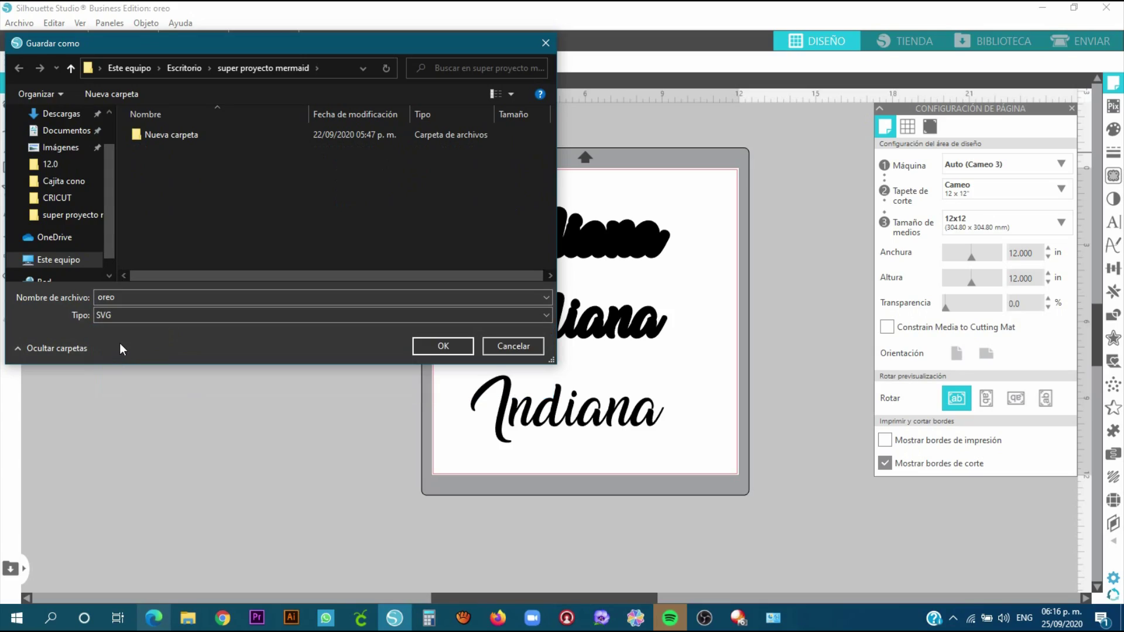
pyautogui.moveTo(103, 238); pyautogui.dragTo(111, 156)
pyautogui.click(60, 142)
pyautogui.click(148, 296)
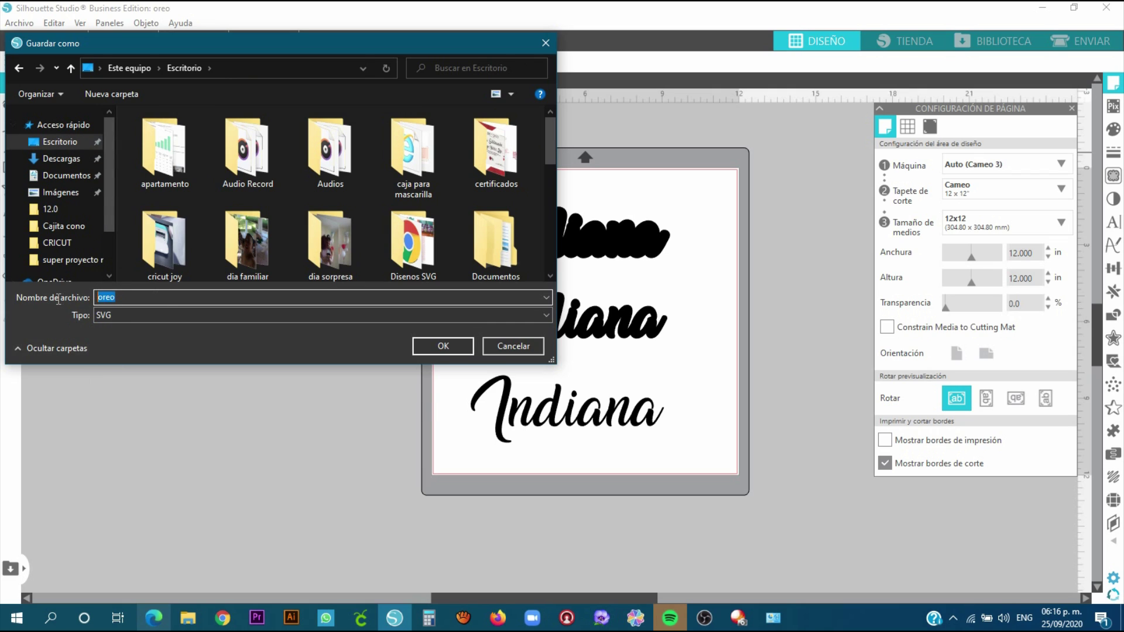
pyautogui.write('indiana svg youtub')
pyautogui.click(426, 349)
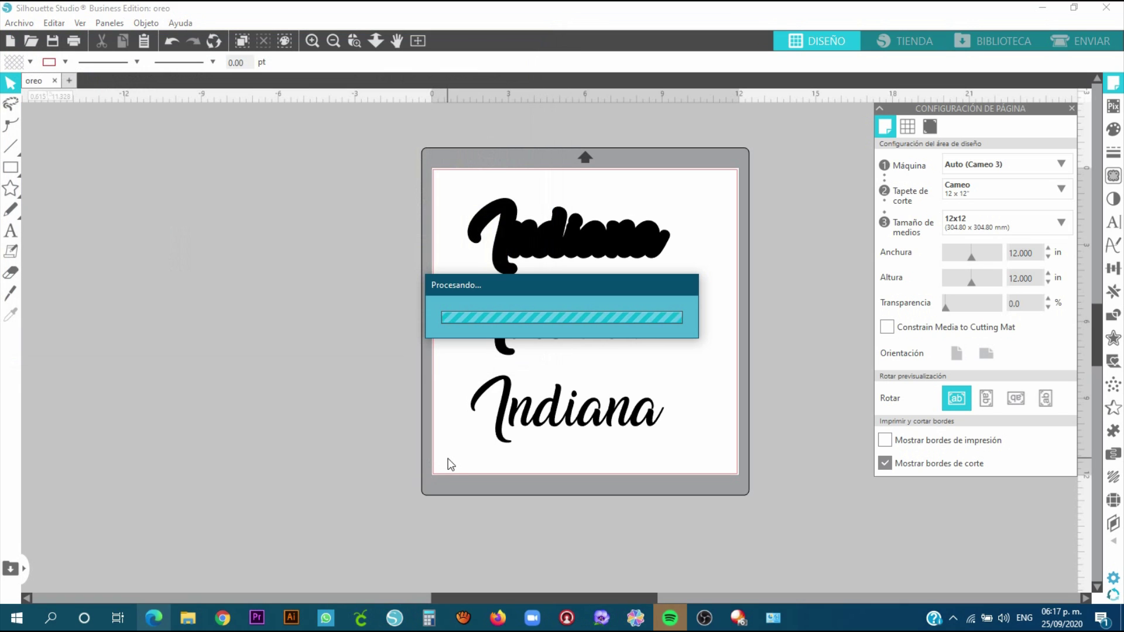
# Switch to Cricut Design Space, start an image upload and select the "indiana svg youtube" file on the desktop
pyautogui.click(360, 618)
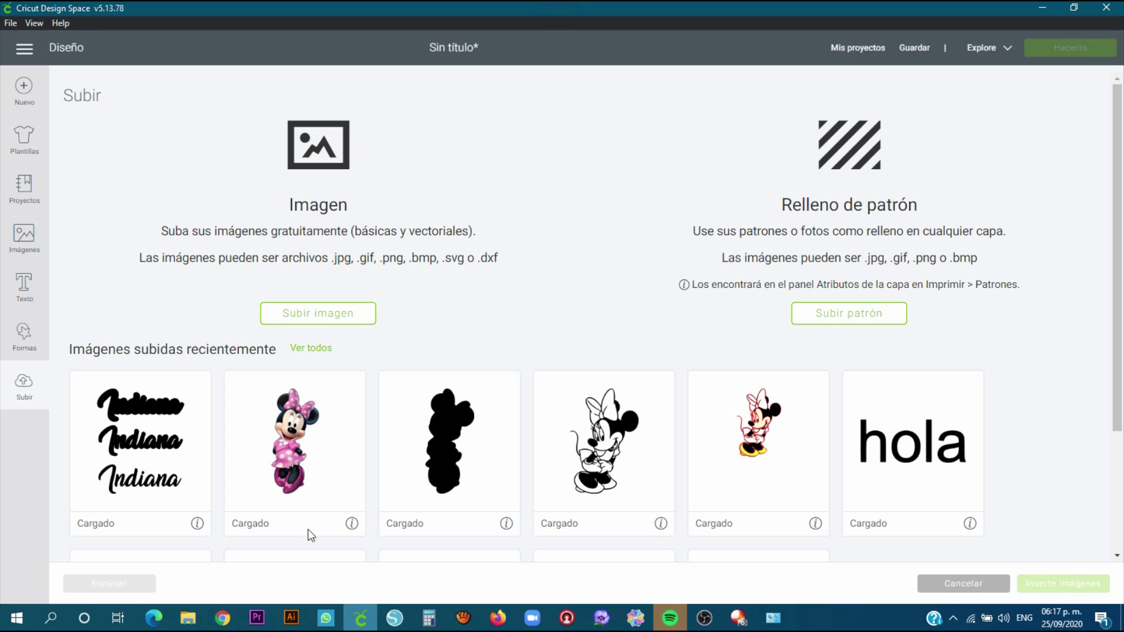
pyautogui.click(34, 383)
pyautogui.click(30, 390)
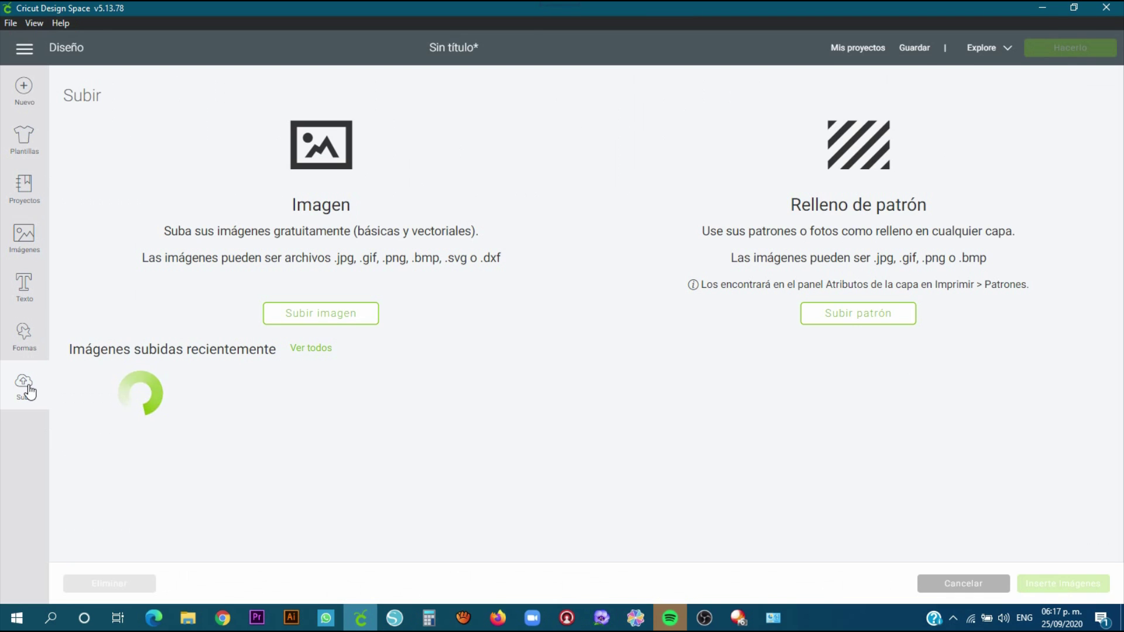
pyautogui.click(311, 316)
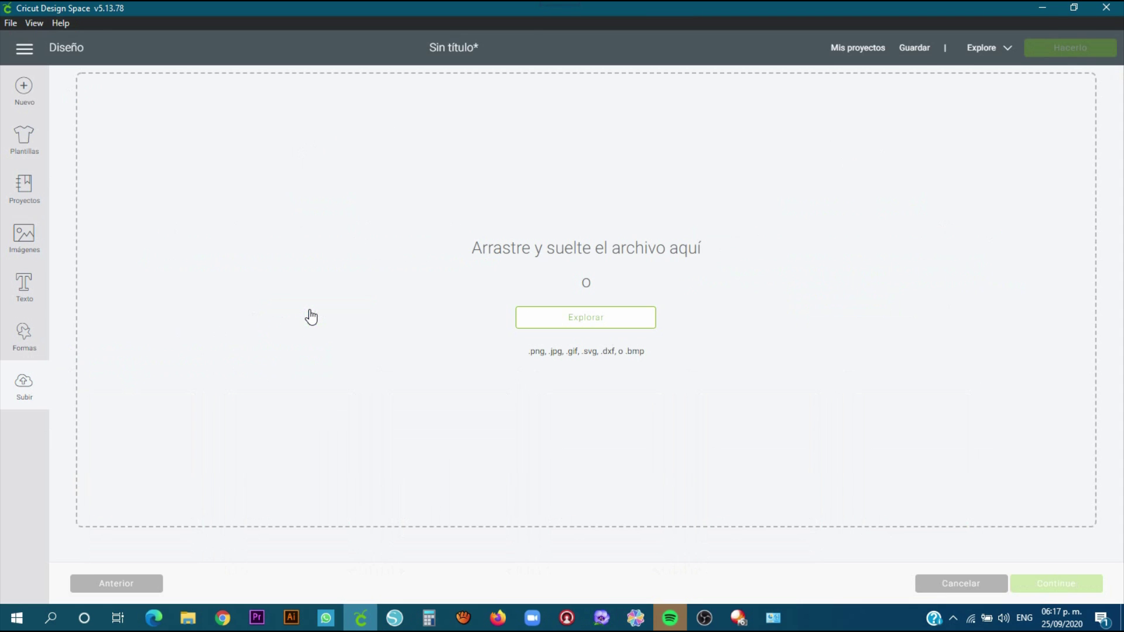
pyautogui.click(537, 311)
pyautogui.scroll(-10, 488, 129)
pyautogui.click(488, 128)
pyautogui.scroll(-1, 389, 228)
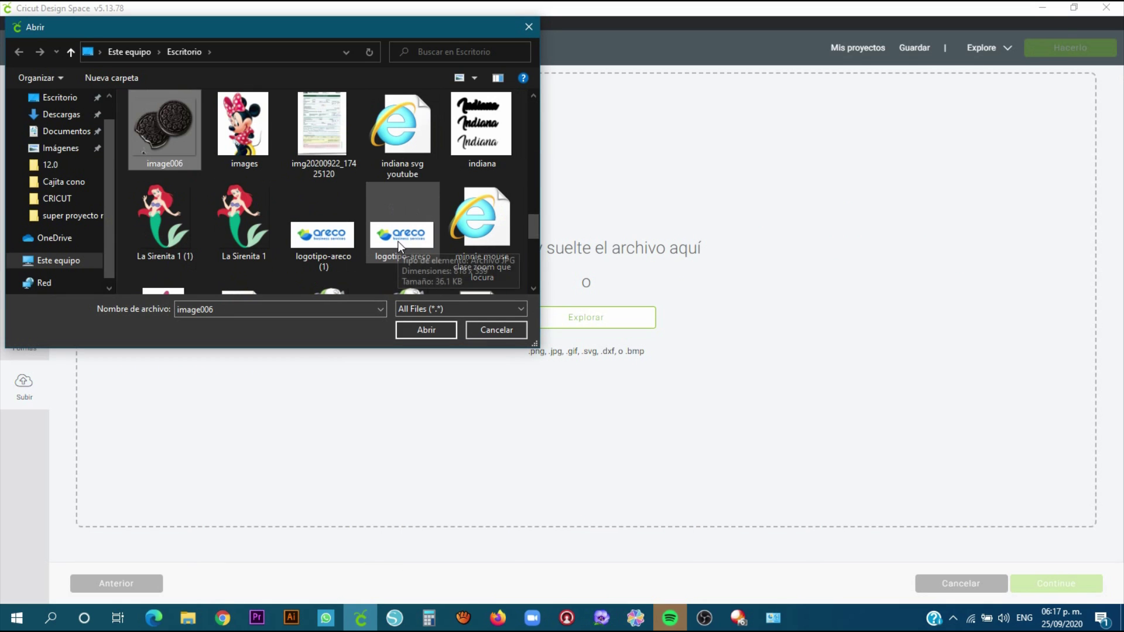
pyautogui.click(413, 126)
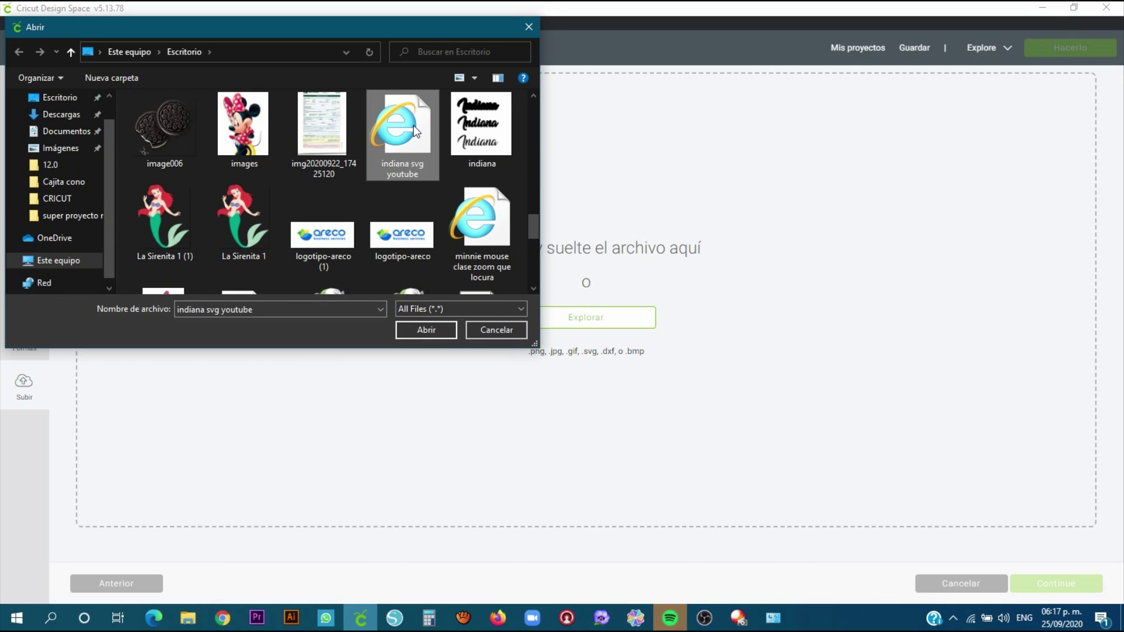
# Mark the "indiana svg youtube" file with a red arrow in a screenshot area, and dismiss the overlay
pyautogui.press('Print')
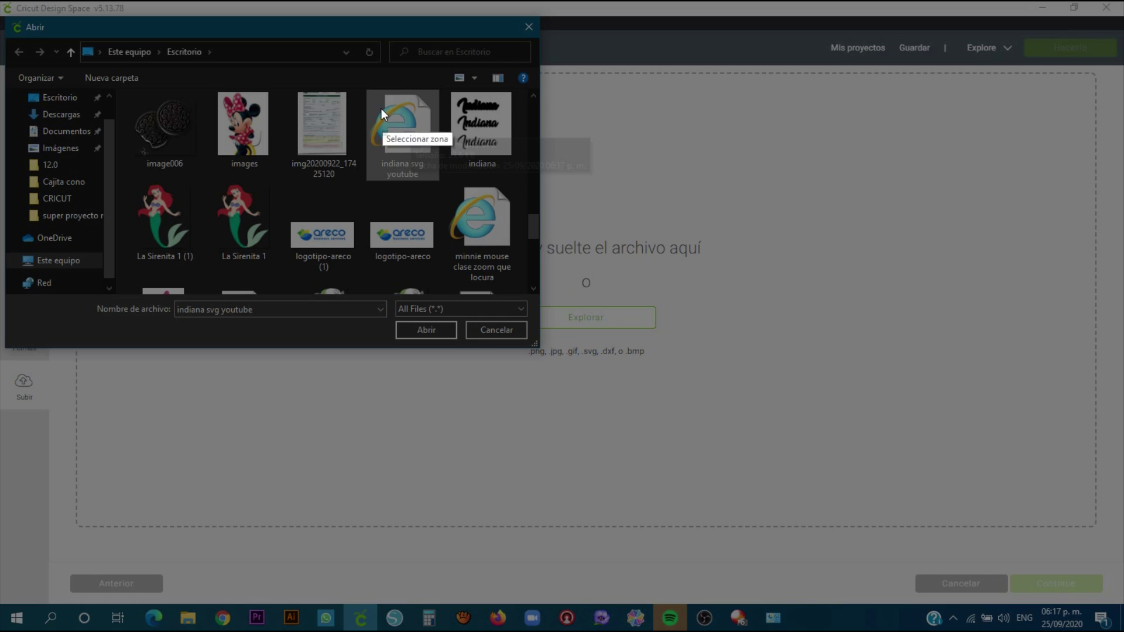
pyautogui.moveTo(357, 76)
pyautogui.mouseDown()
pyautogui.moveTo(453, 224)
pyautogui.moveTo(443, 207)
pyautogui.mouseUp()
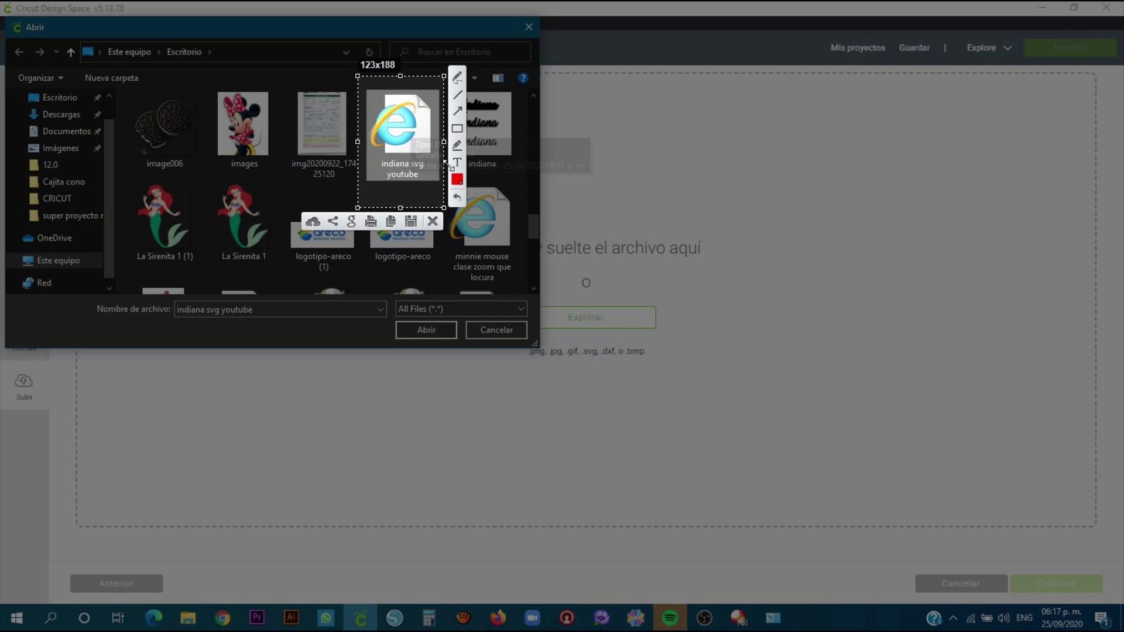
pyautogui.moveTo(508, 63); pyautogui.dragTo(430, 105)
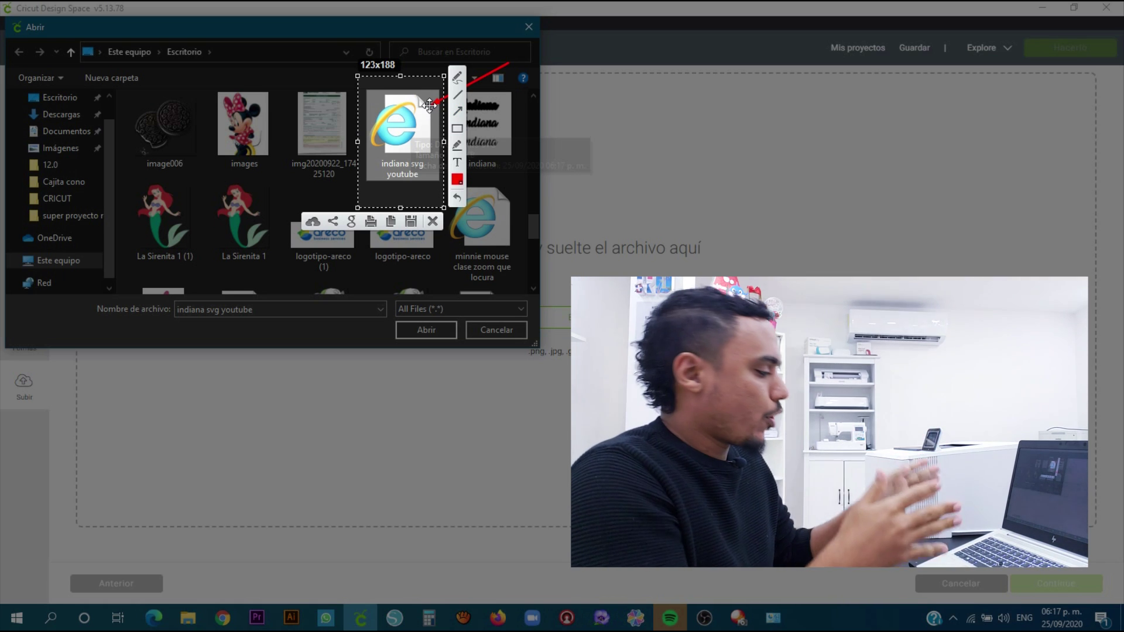
pyautogui.press('Escape')
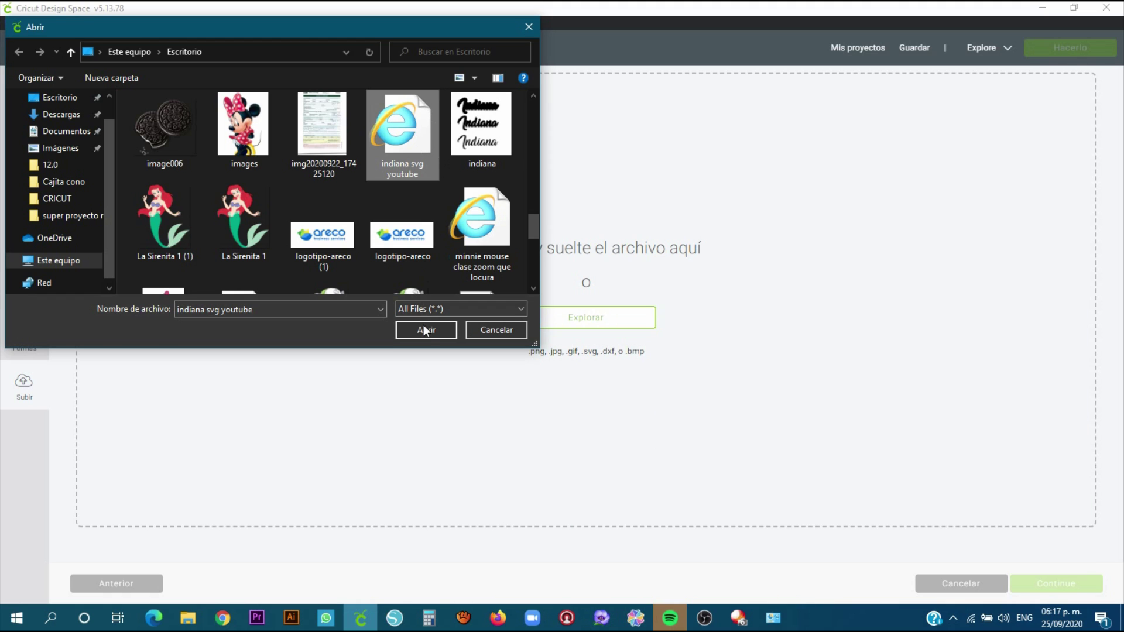
# Upload the "indiana svg youtube" file, save it under that name and insert it on the canvas
pyautogui.click(425, 330)
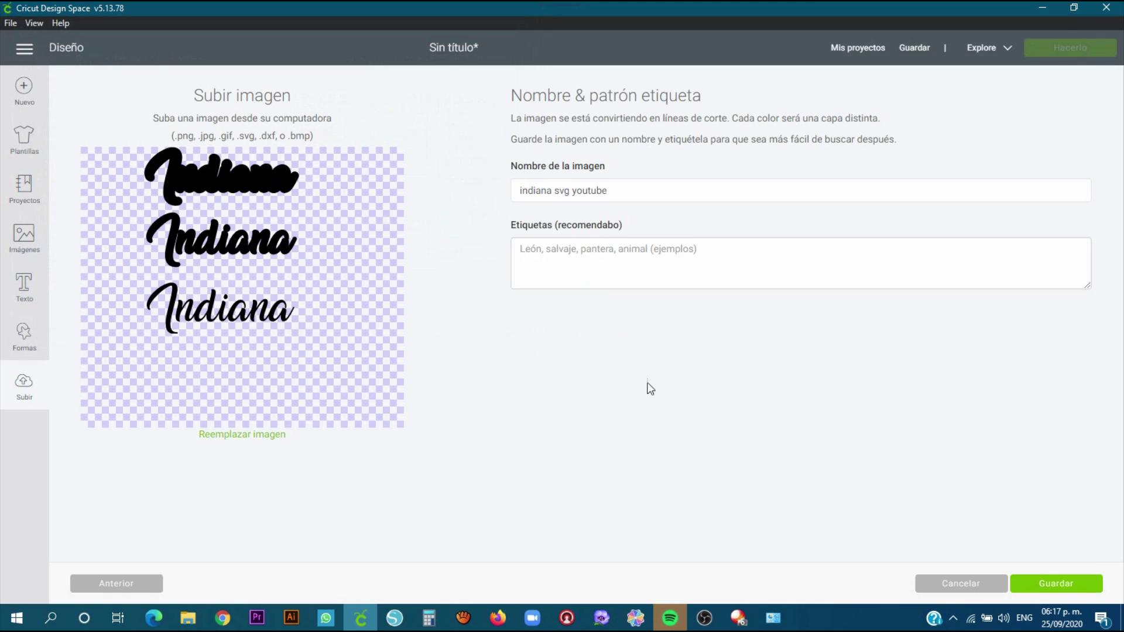
pyautogui.click(1080, 586)
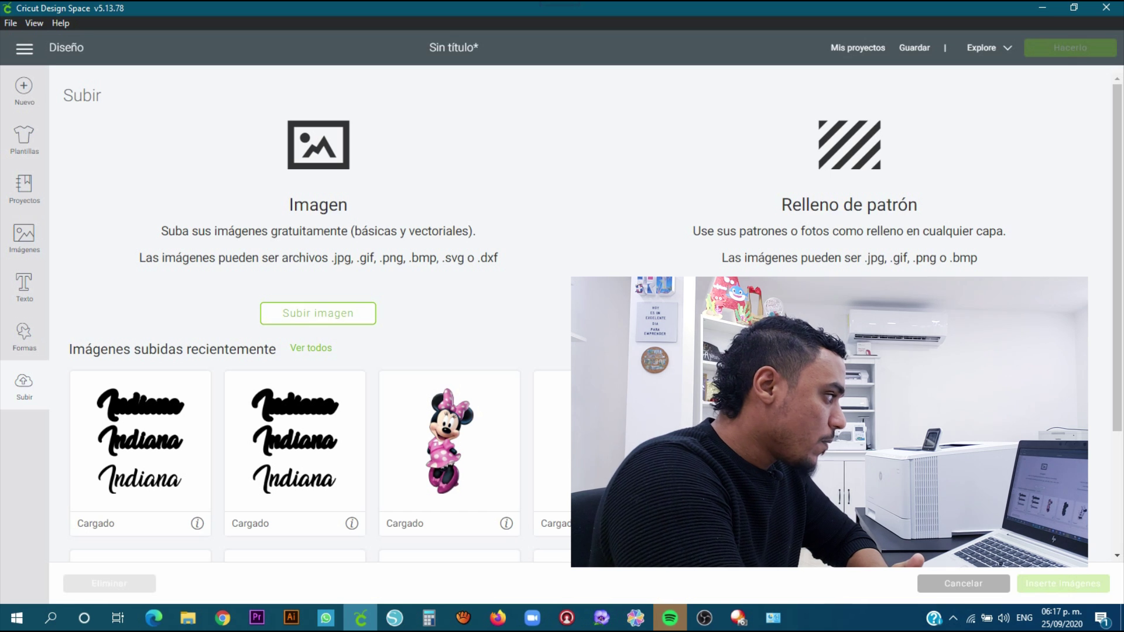
pyautogui.click(186, 434)
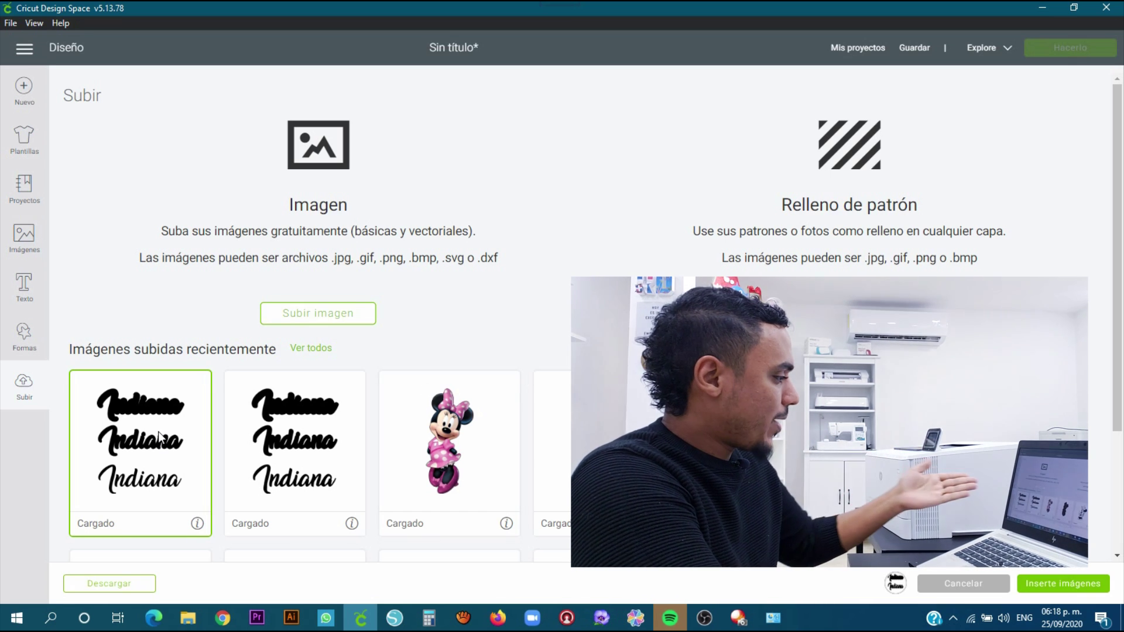
pyautogui.click(1066, 584)
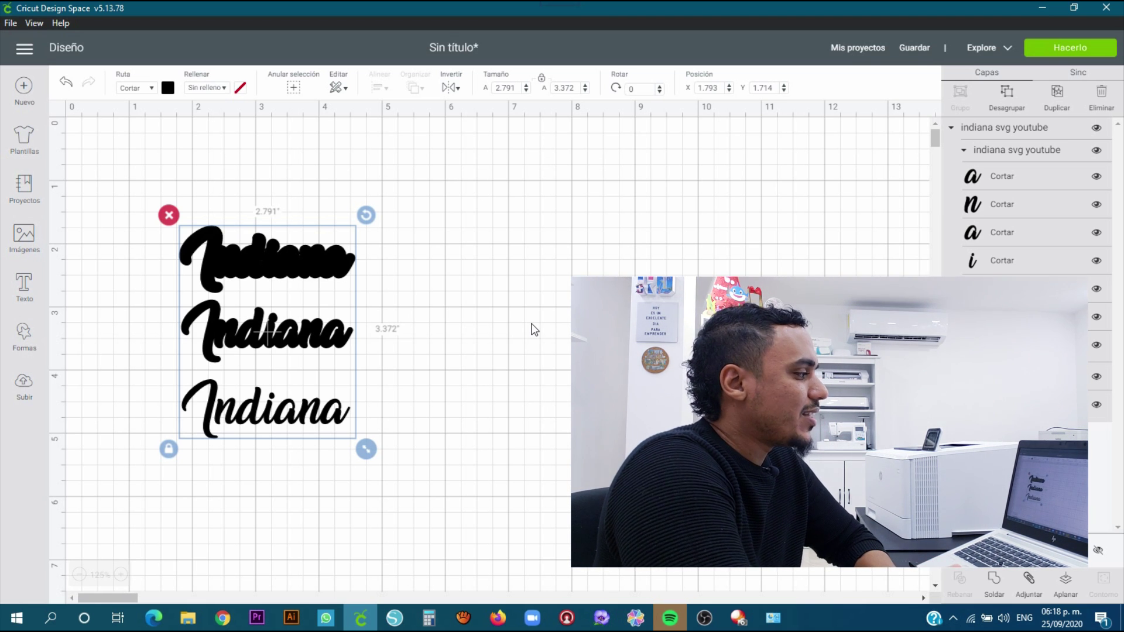
# Ungroup the inserted Indiana design and move its thick offset, thin offset and plain lettering apart on the canvas
pyautogui.rightClick(319, 273)
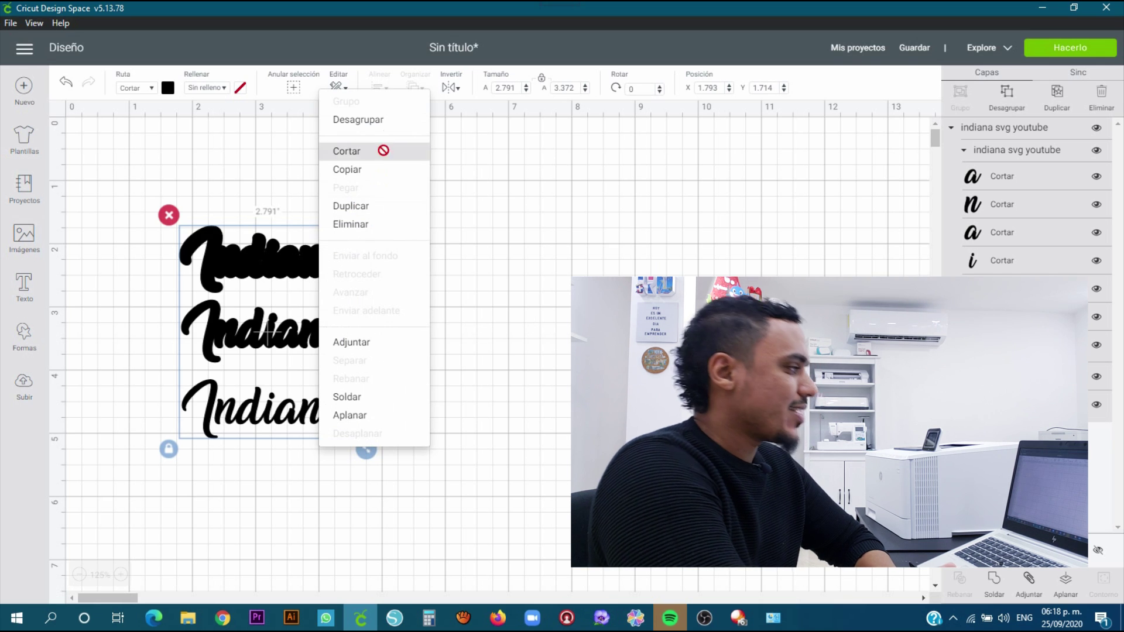
pyautogui.click(388, 118)
pyautogui.click(508, 271)
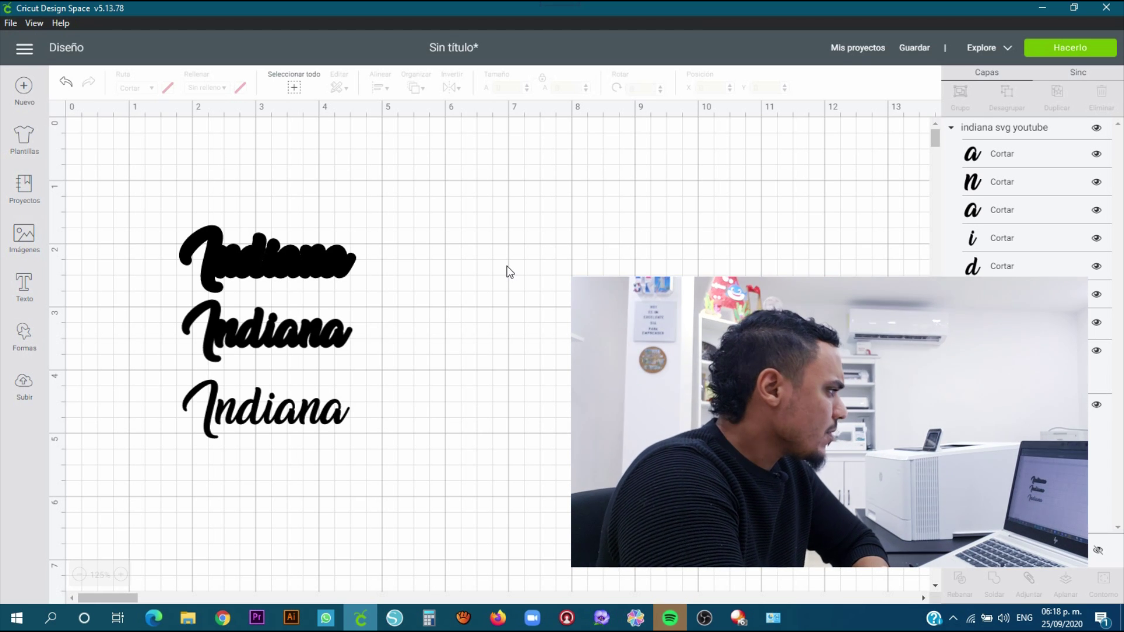
pyautogui.moveTo(307, 259); pyautogui.dragTo(372, 215)
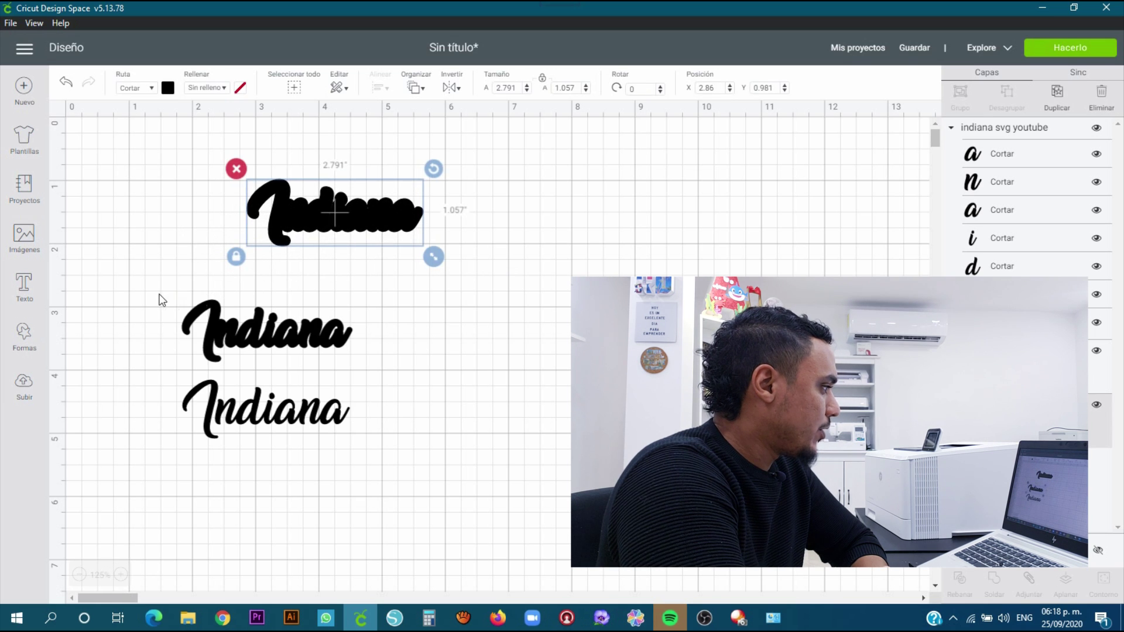
pyautogui.moveTo(150, 291); pyautogui.dragTo(598, 335)
pyautogui.moveTo(176, 321); pyautogui.dragTo(388, 466)
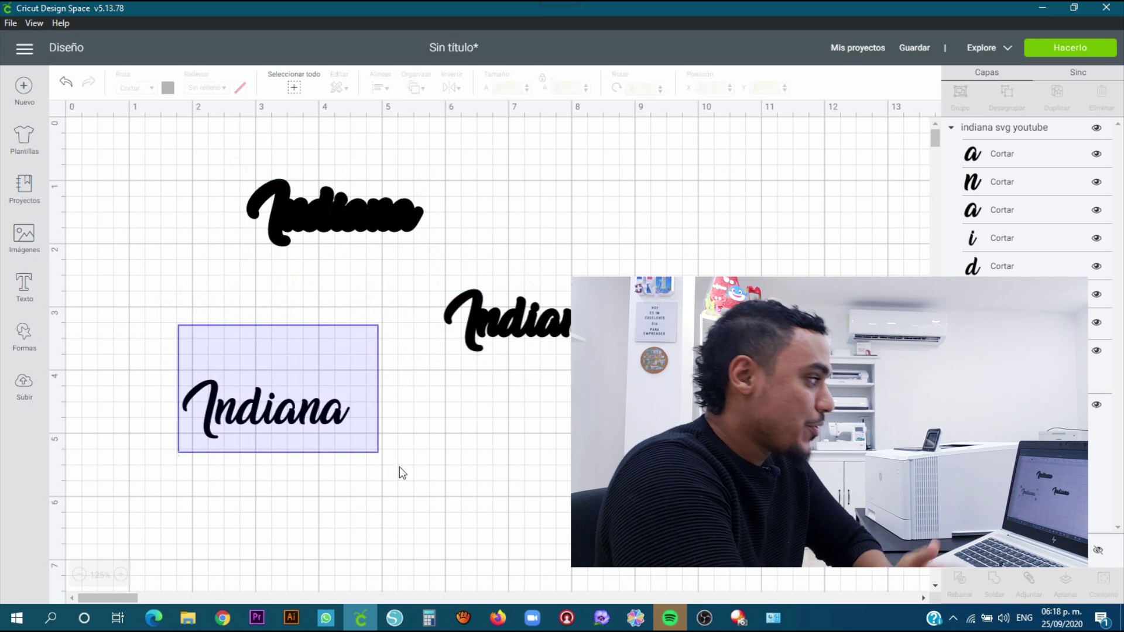
pyautogui.moveTo(294, 415); pyautogui.dragTo(224, 377)
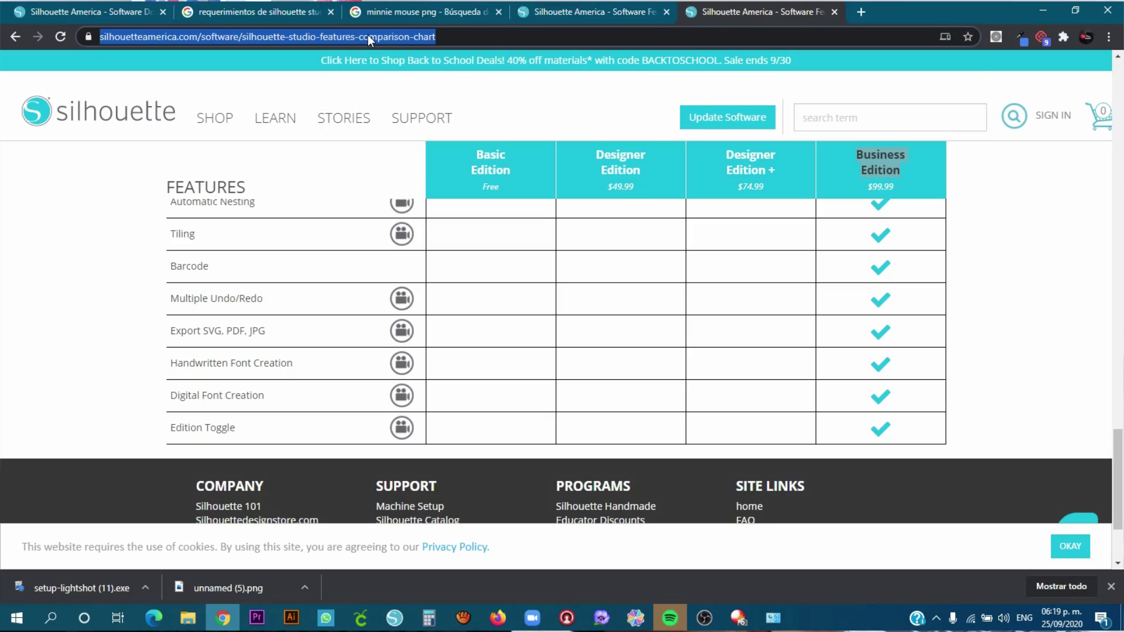
# Search Google Images for "los vengadores" in the browser and save the first result to the desktop as a JPEG image
pyautogui.write('los vengadores')
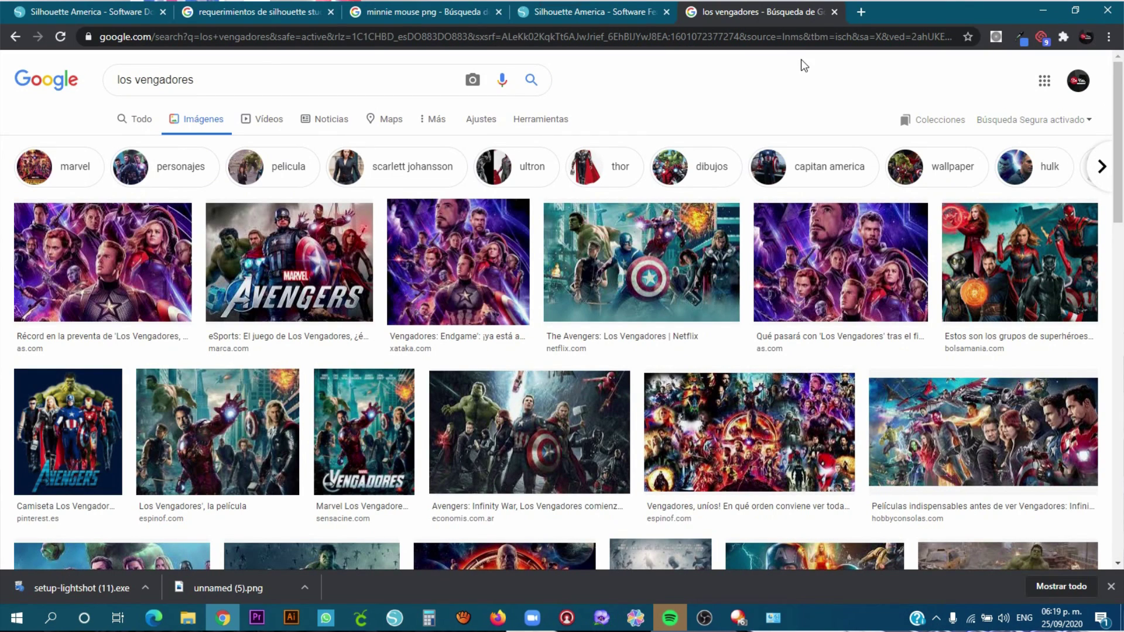
pyautogui.click(132, 265)
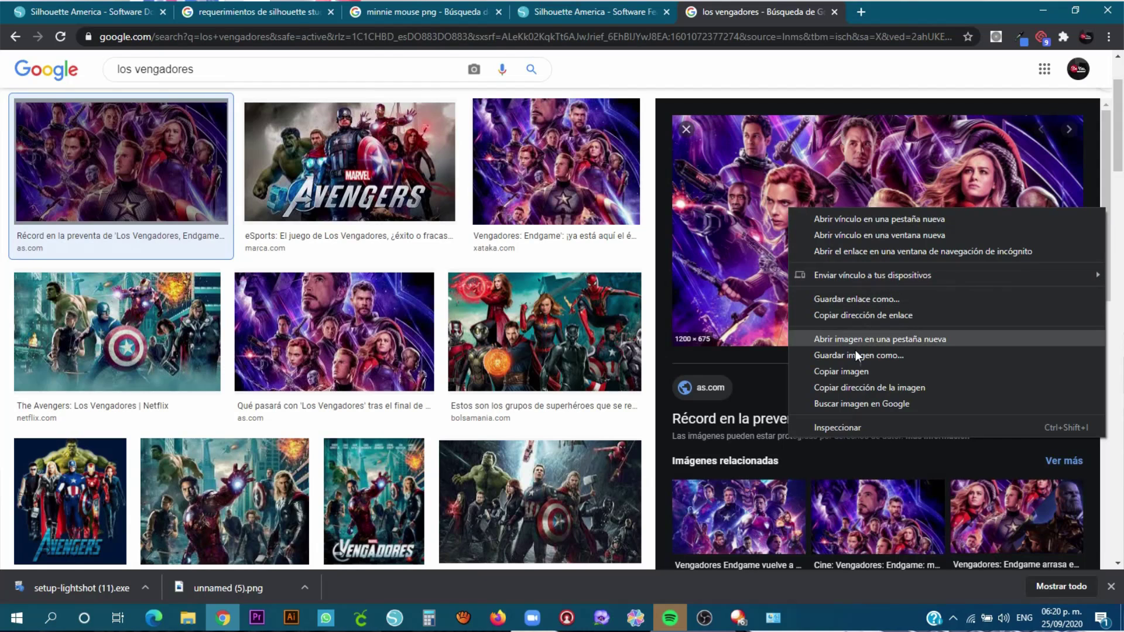
pyautogui.click(855, 355)
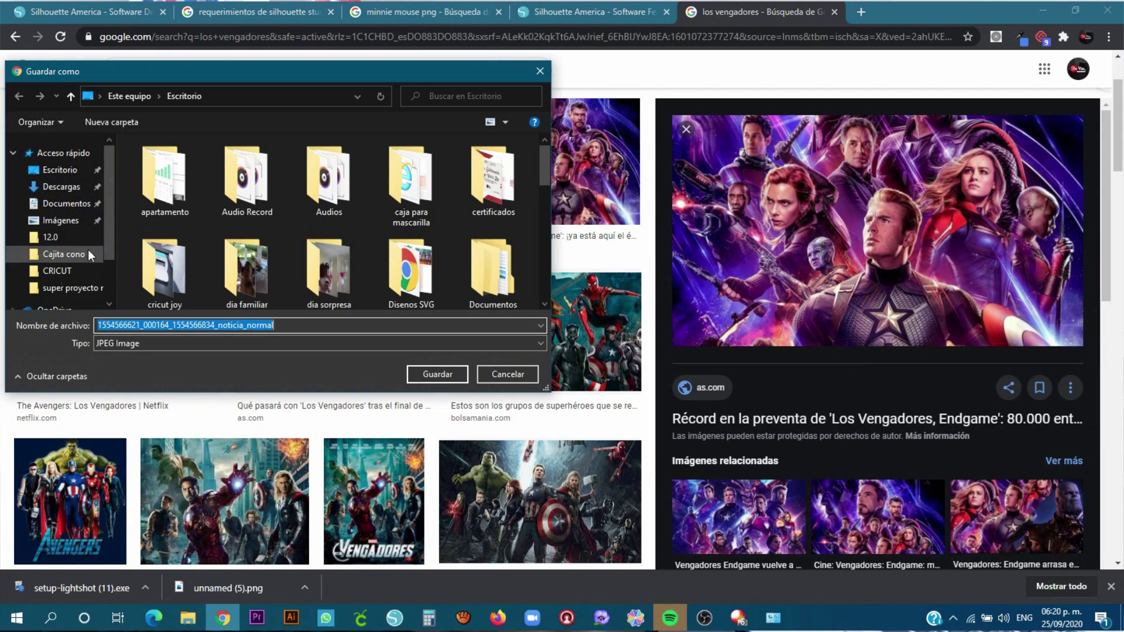
pyautogui.click(58, 170)
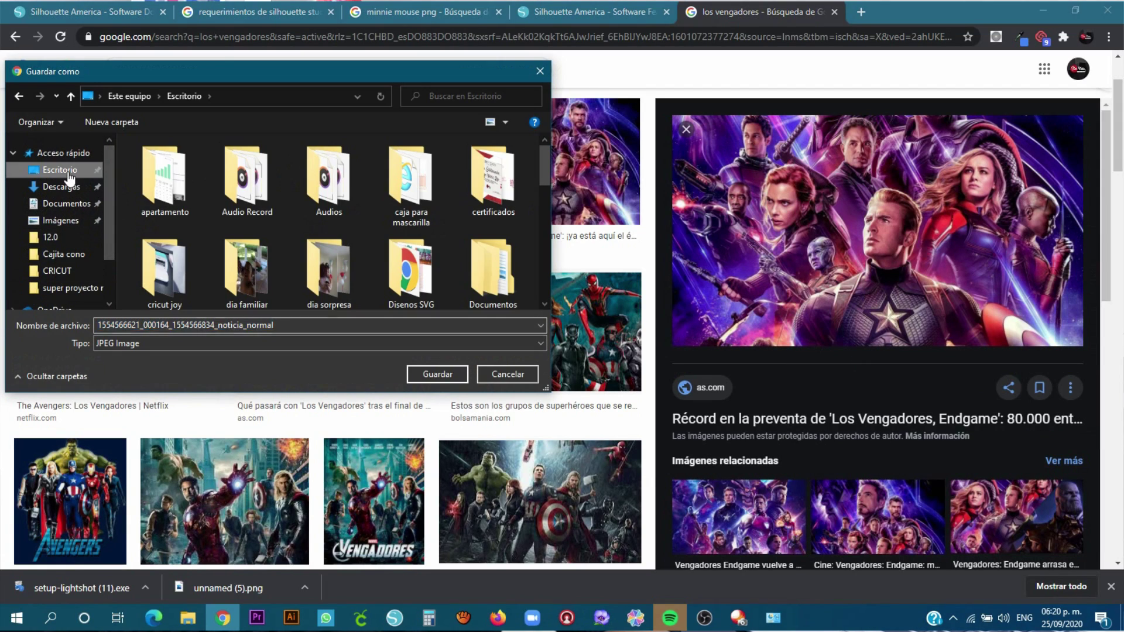
pyautogui.click(438, 373)
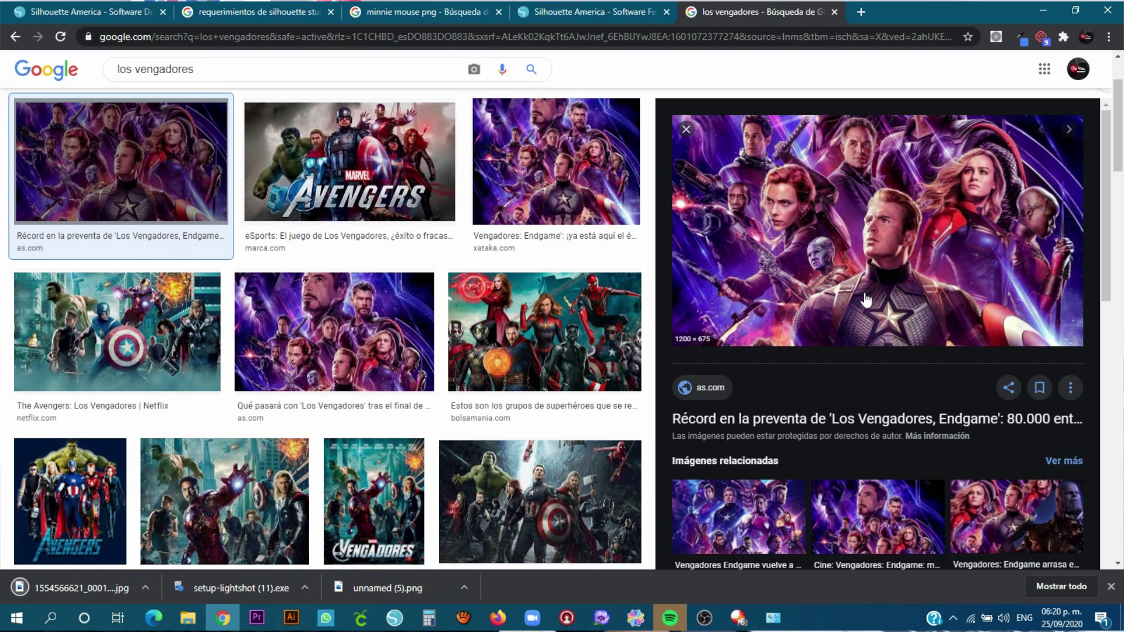
# Switch to Cricut Design Space, start an image upload and open the saved Avengers JPEG from the desktop
pyautogui.click(361, 617)
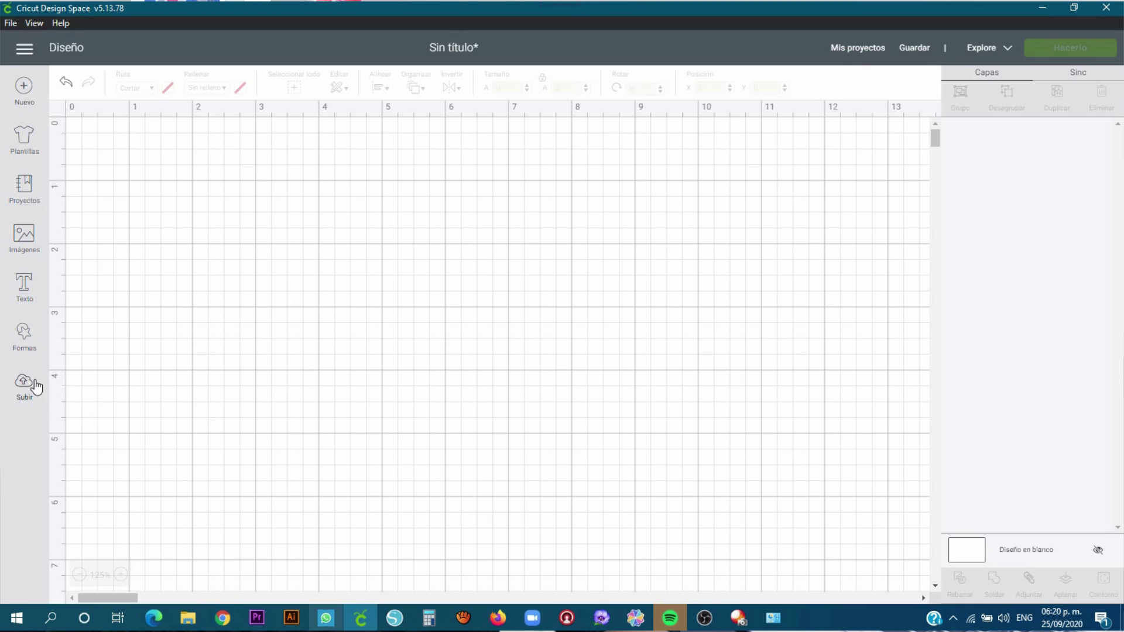
pyautogui.click(34, 387)
pyautogui.click(314, 316)
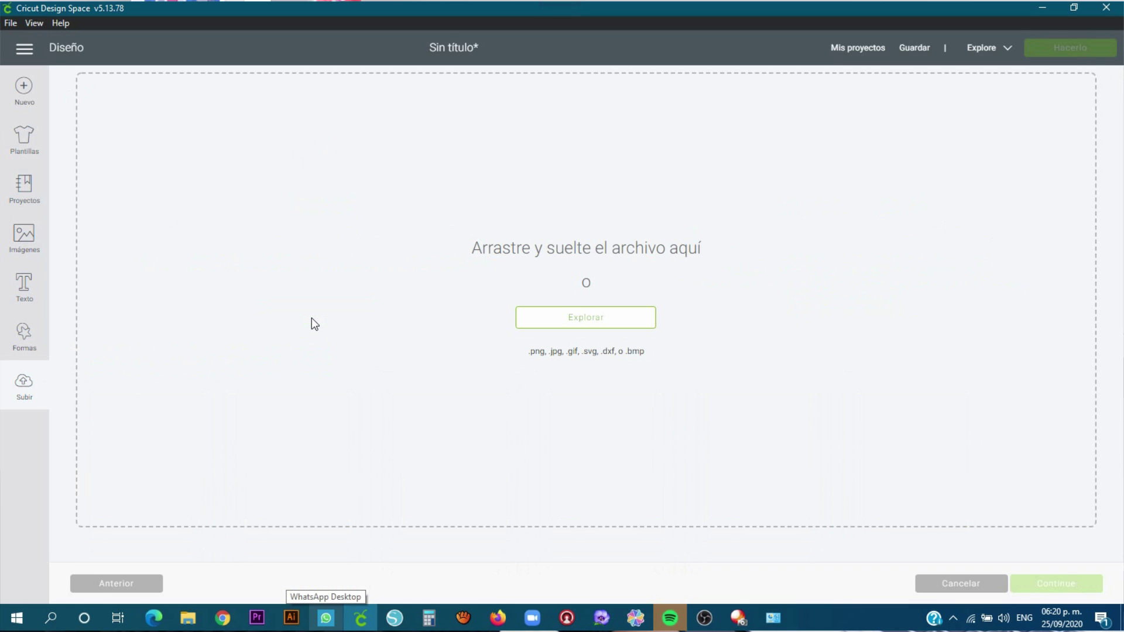
pyautogui.click(618, 316)
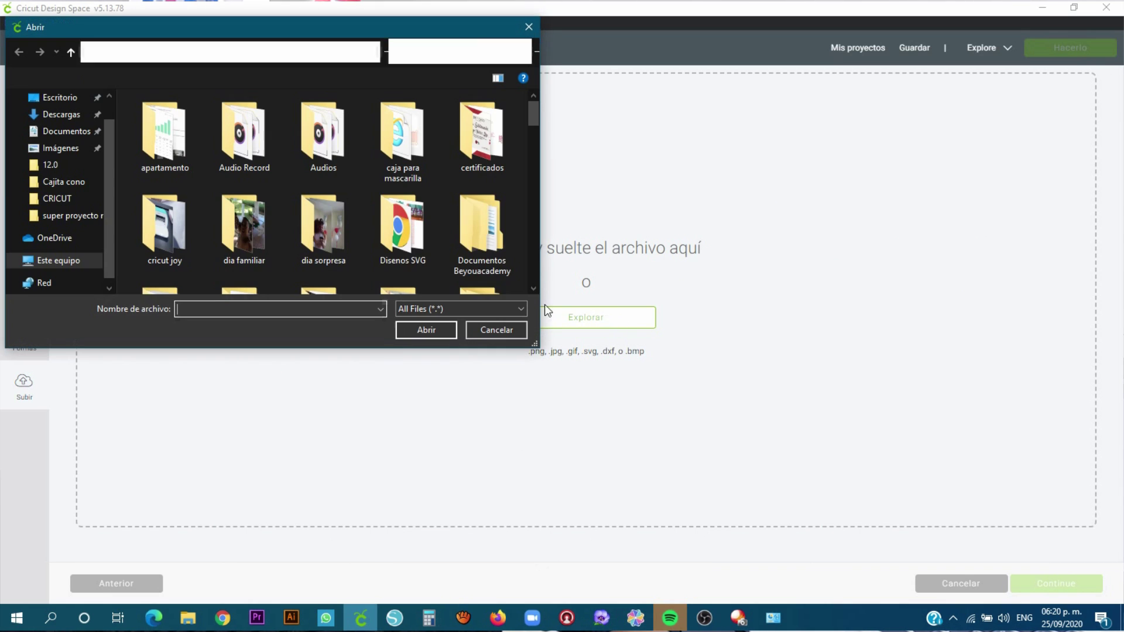
pyautogui.moveTo(534, 118); pyautogui.dragTo(524, 155)
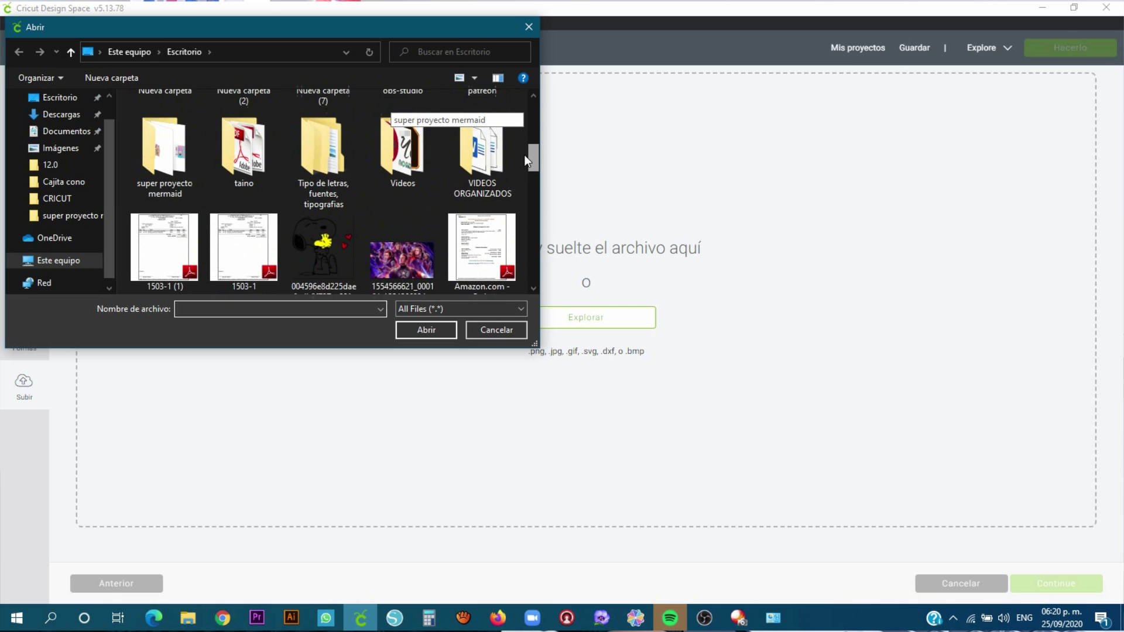
pyautogui.click(403, 263)
pyautogui.click(425, 329)
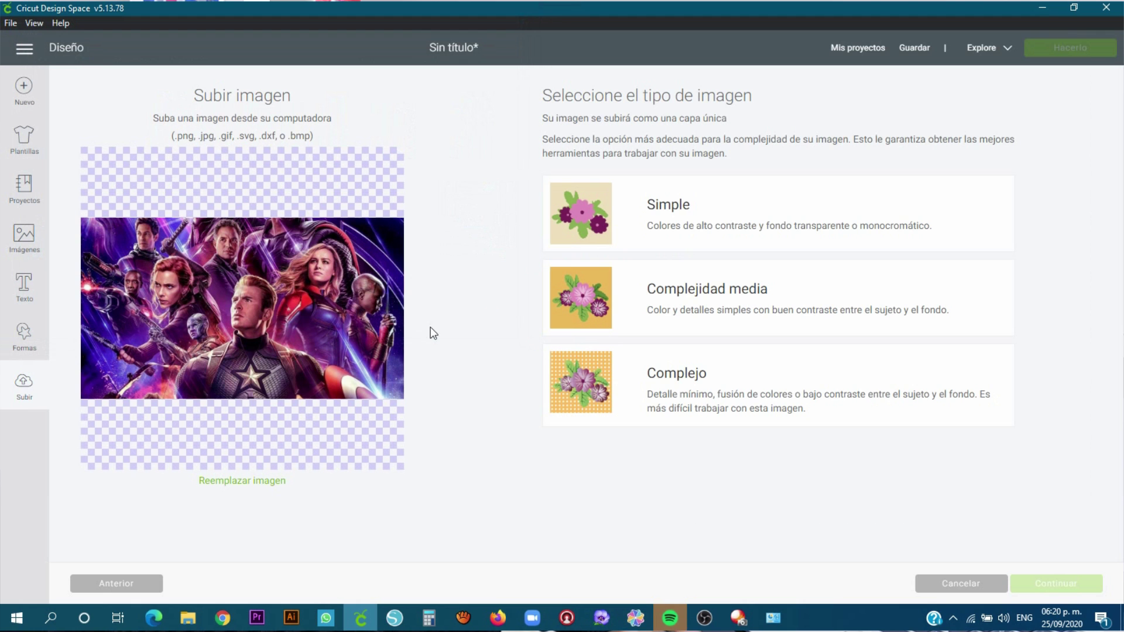
# Set the Avengers image type to Complejo, keep its background and save it as a print-then-cut image (Imprimir luego cortar)
pyautogui.click(724, 376)
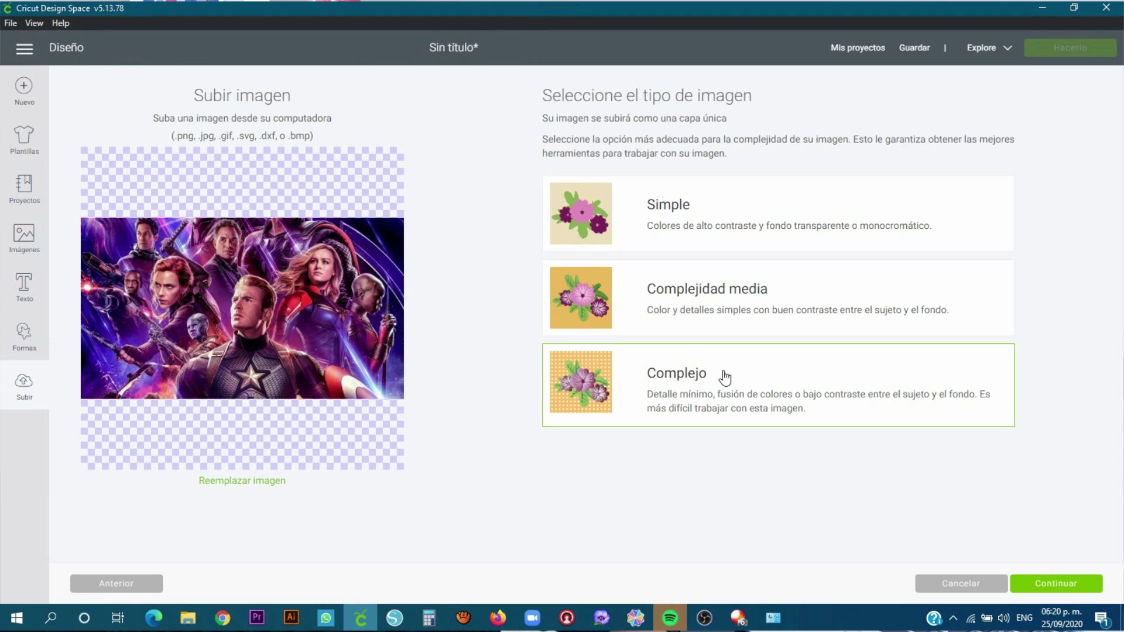
pyautogui.click(1080, 579)
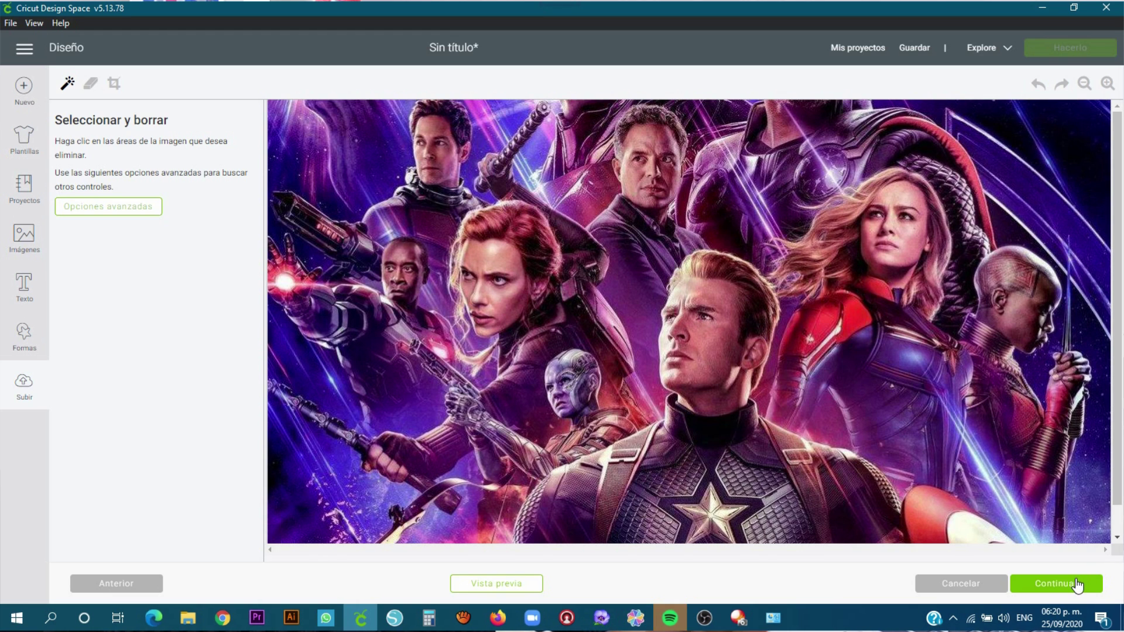
pyautogui.click(1077, 583)
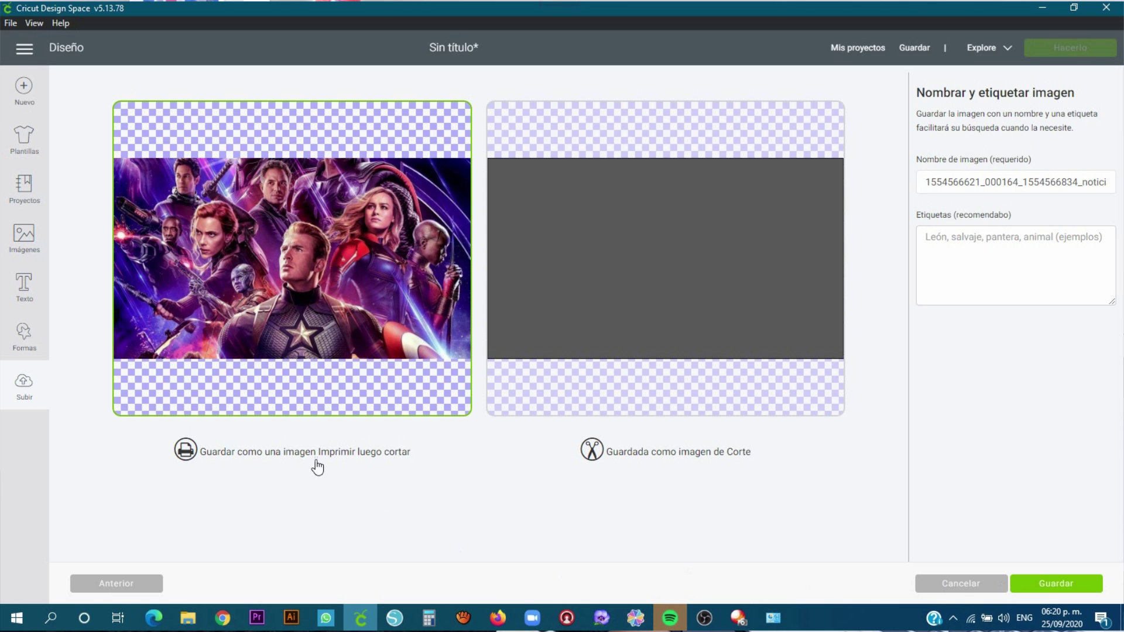
pyautogui.moveTo(319, 453); pyautogui.dragTo(386, 457)
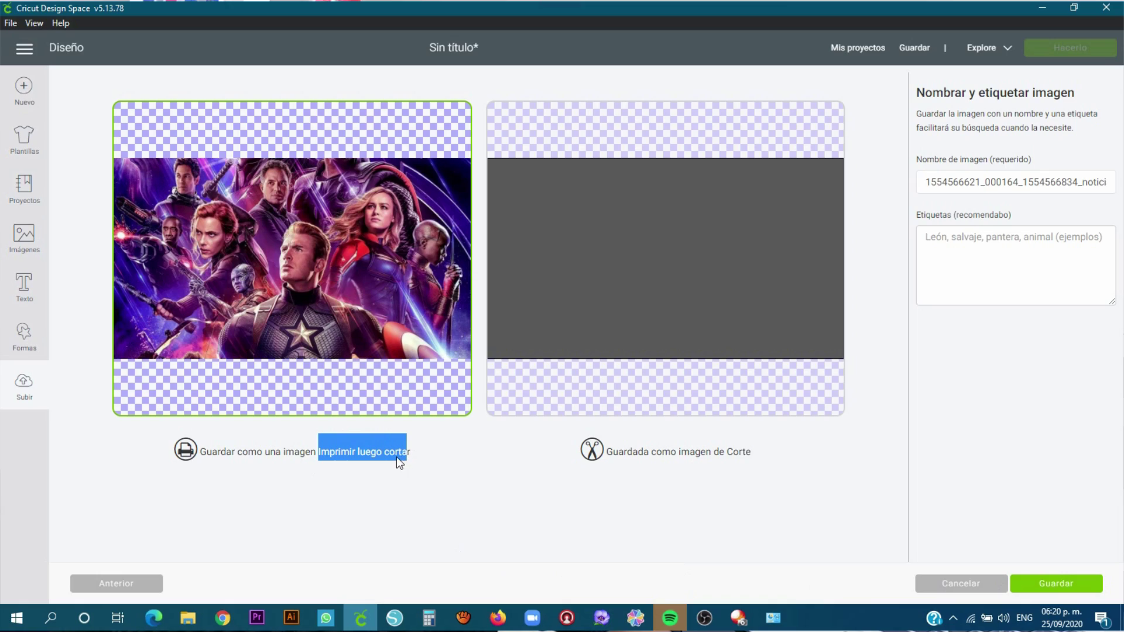
pyautogui.click(389, 457)
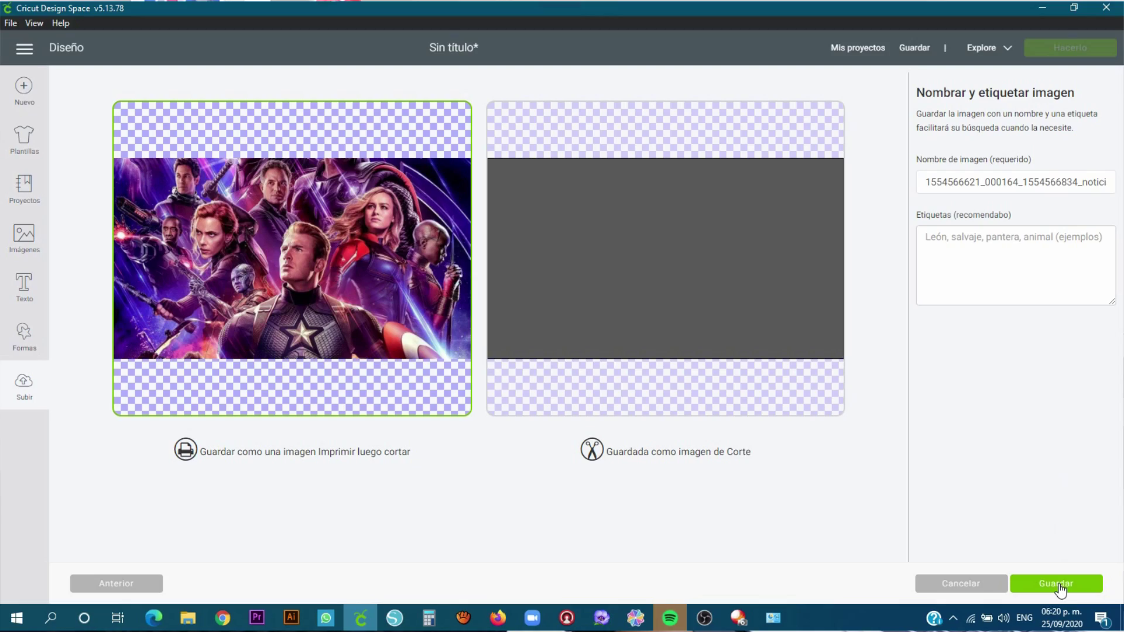
pyautogui.click(1059, 584)
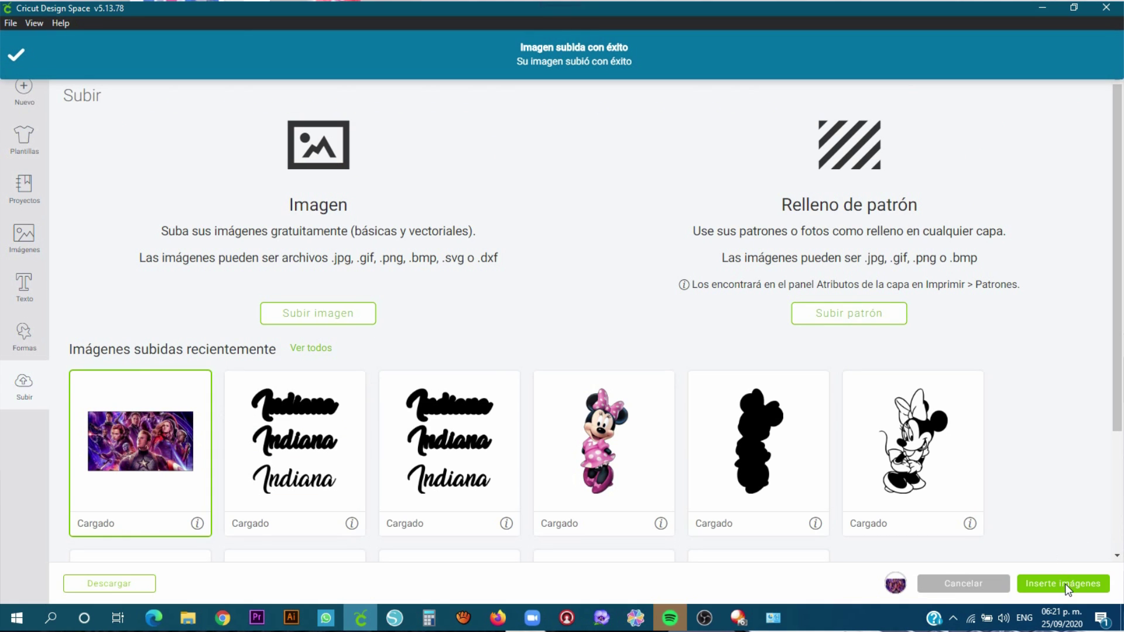
# Insert the uploaded Avengers image on the canvas, shift it slightly and enlarge it to about 9.32 by 5.24 inches
pyautogui.click(1065, 583)
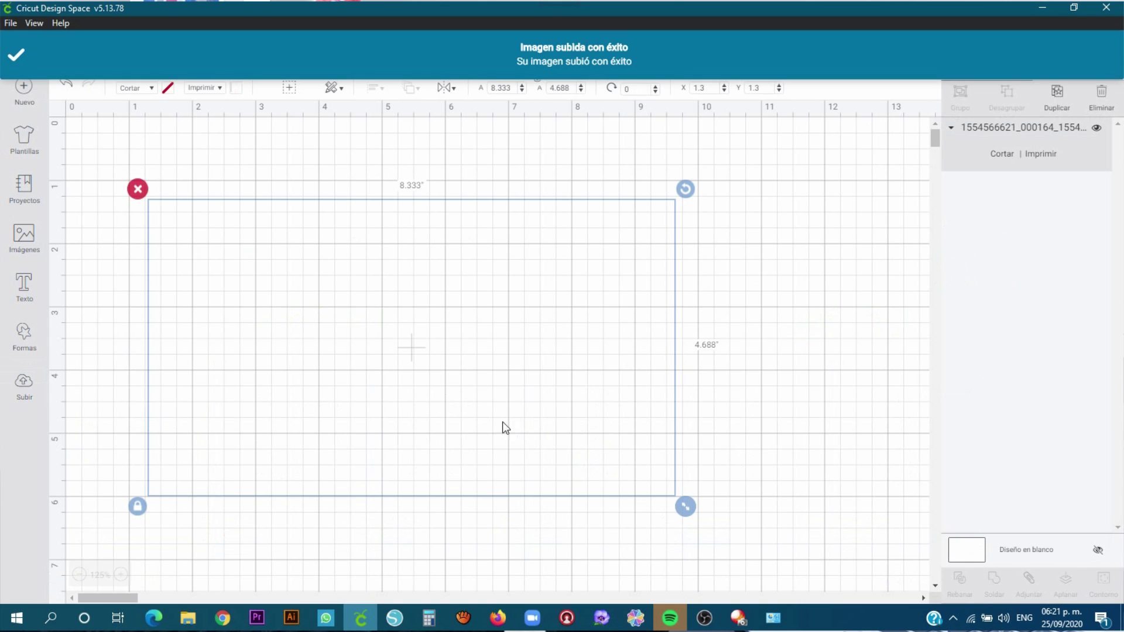
pyautogui.moveTo(558, 339); pyautogui.dragTo(531, 332)
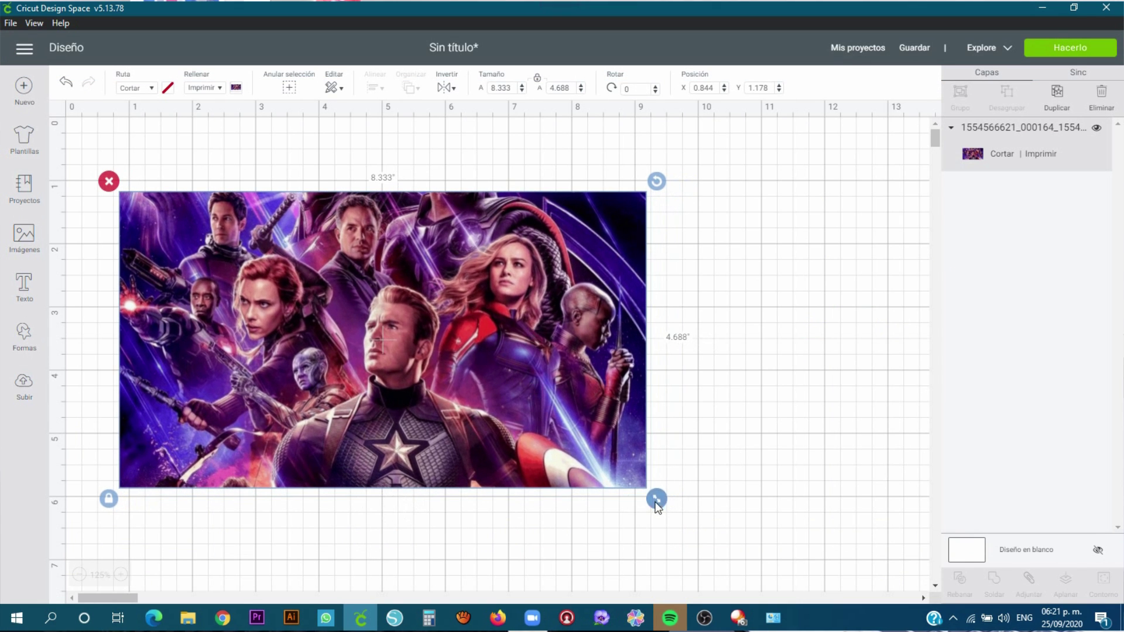
pyautogui.moveTo(659, 500); pyautogui.dragTo(721, 528)
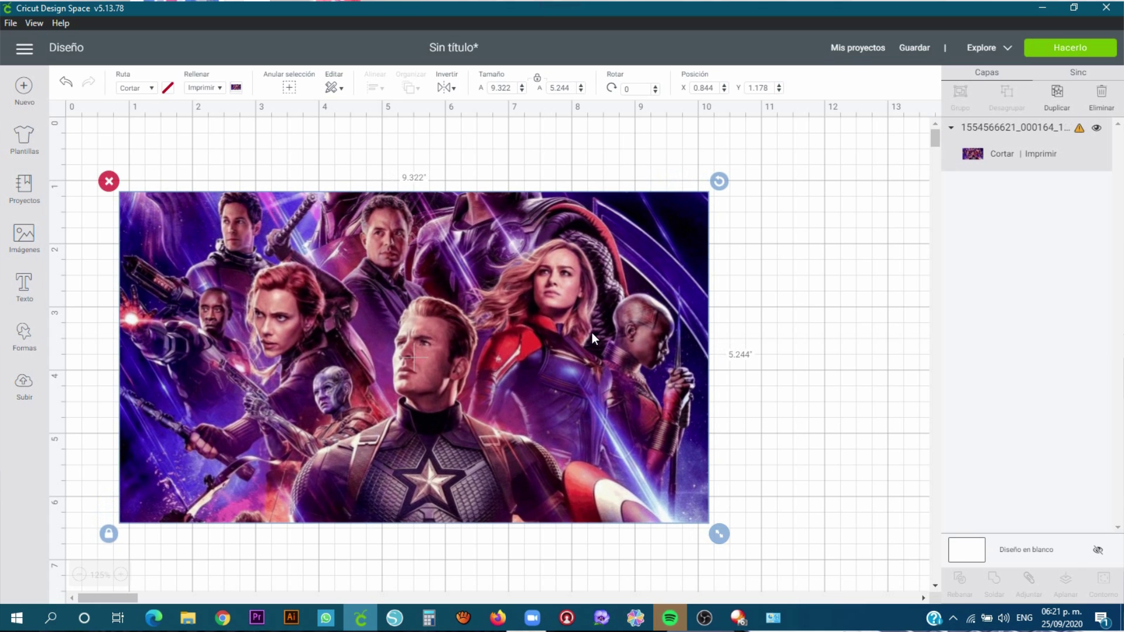
# Mark the image layer's warning and the image's width and height with red arrows on a screen-capture overlay, then dismiss it
pyautogui.press('Print')
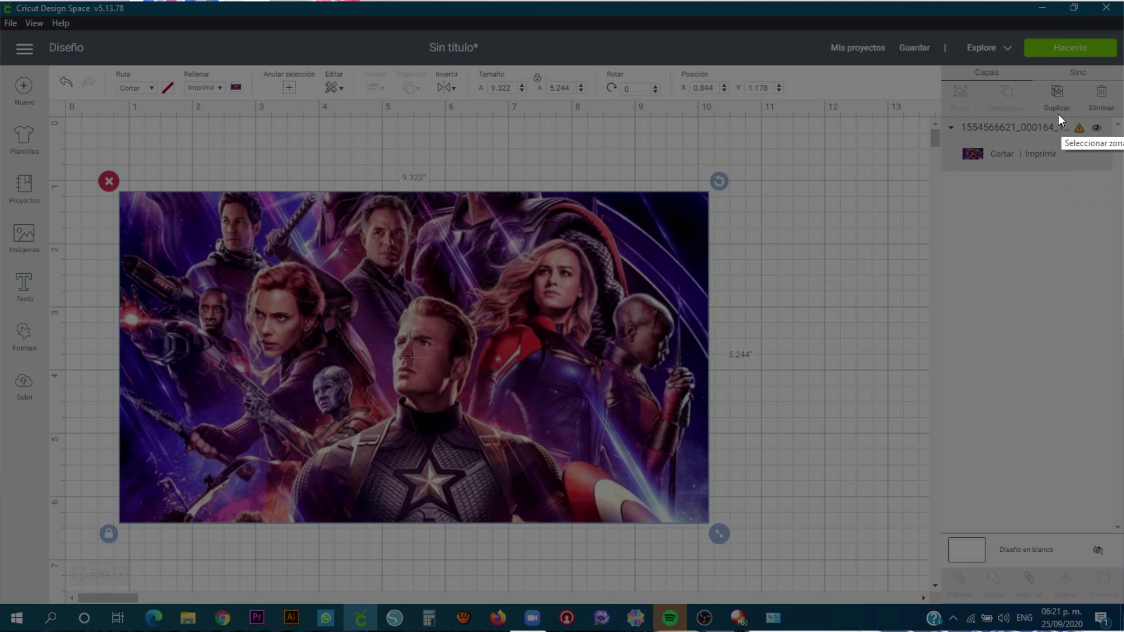
pyautogui.moveTo(1069, 130); pyautogui.dragTo(1115, 164)
pyautogui.click(1032, 66)
pyautogui.moveTo(1006, 214)
pyautogui.mouseDown()
pyautogui.moveTo(1057, 134)
pyautogui.moveTo(1070, 133)
pyautogui.mouseUp()
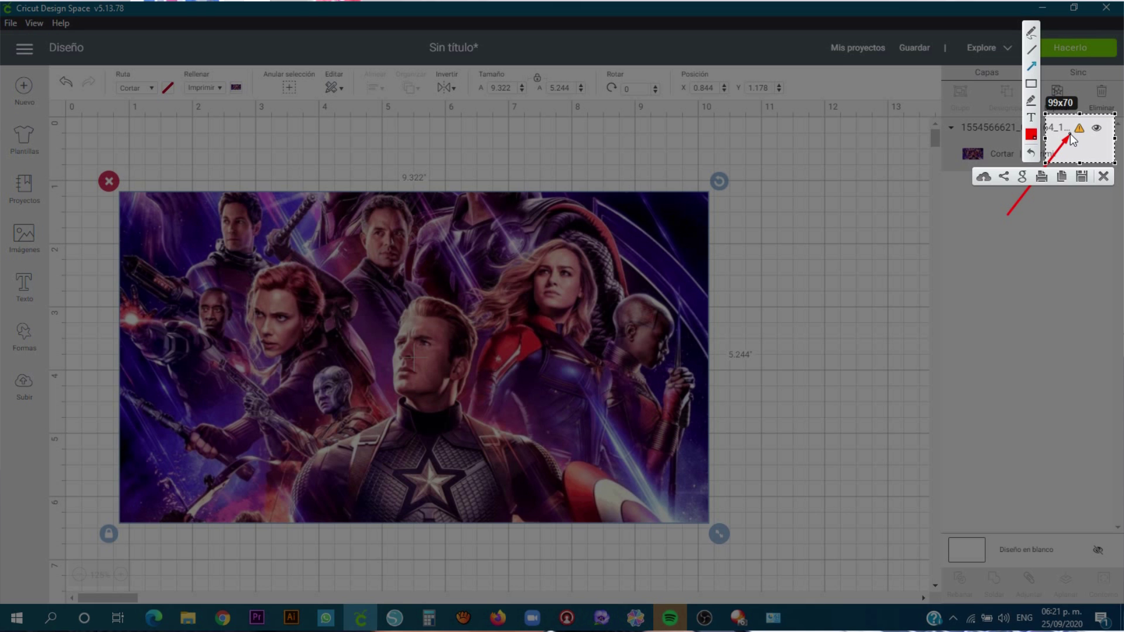
pyautogui.moveTo(785, 73)
pyautogui.mouseDown()
pyautogui.moveTo(413, 189)
pyautogui.moveTo(428, 177)
pyautogui.mouseUp()
pyautogui.moveTo(896, 543); pyautogui.dragTo(841, 485)
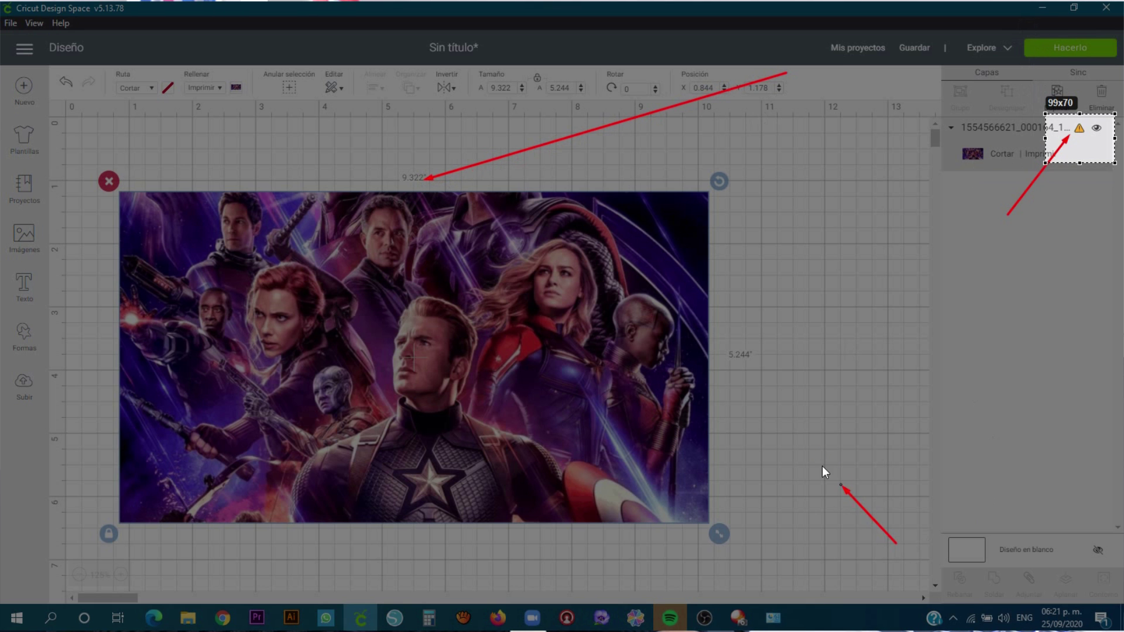
pyautogui.moveTo(744, 370); pyautogui.dragTo(743, 370)
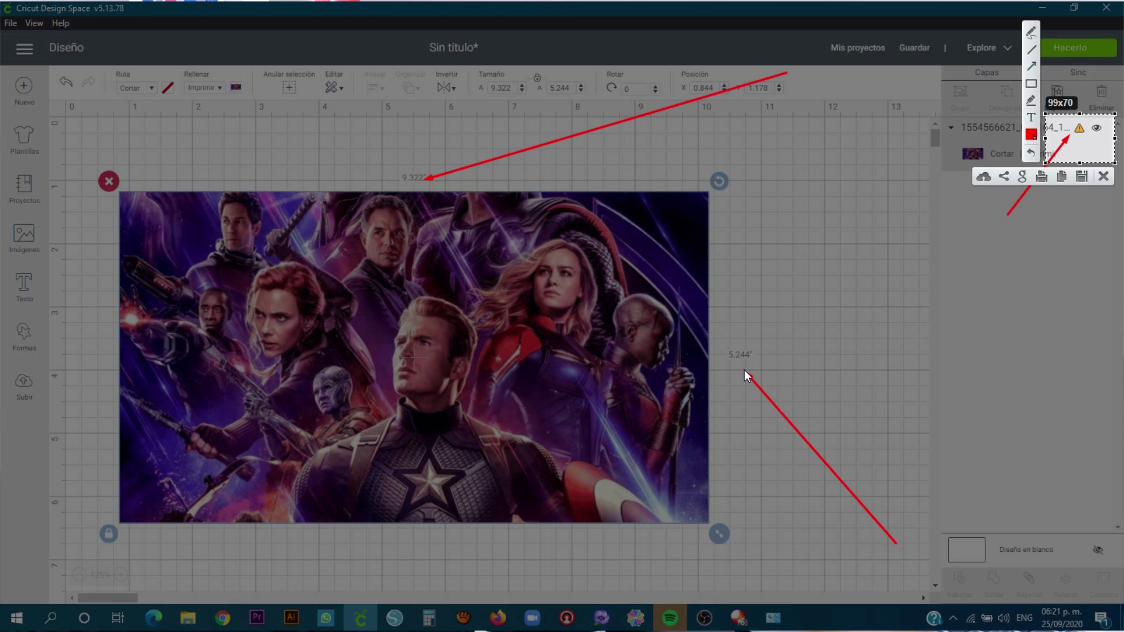
pyautogui.press('Escape')
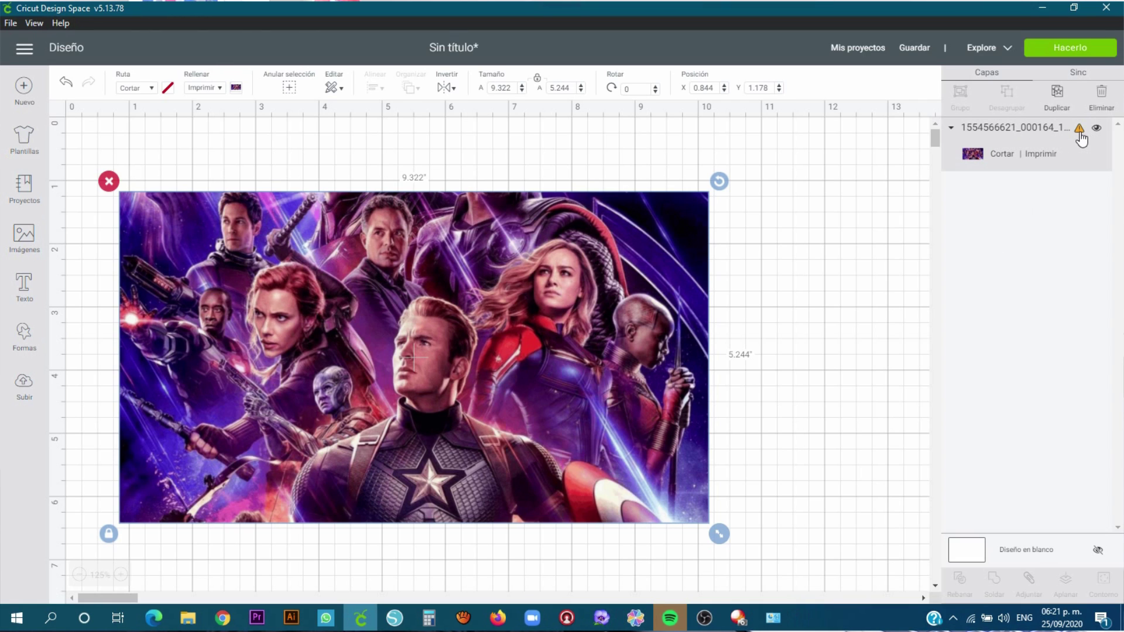
# Display the Avengers layer's size warning and highlight it with a screen-capture selection
pyautogui.moveTo(1081, 139)
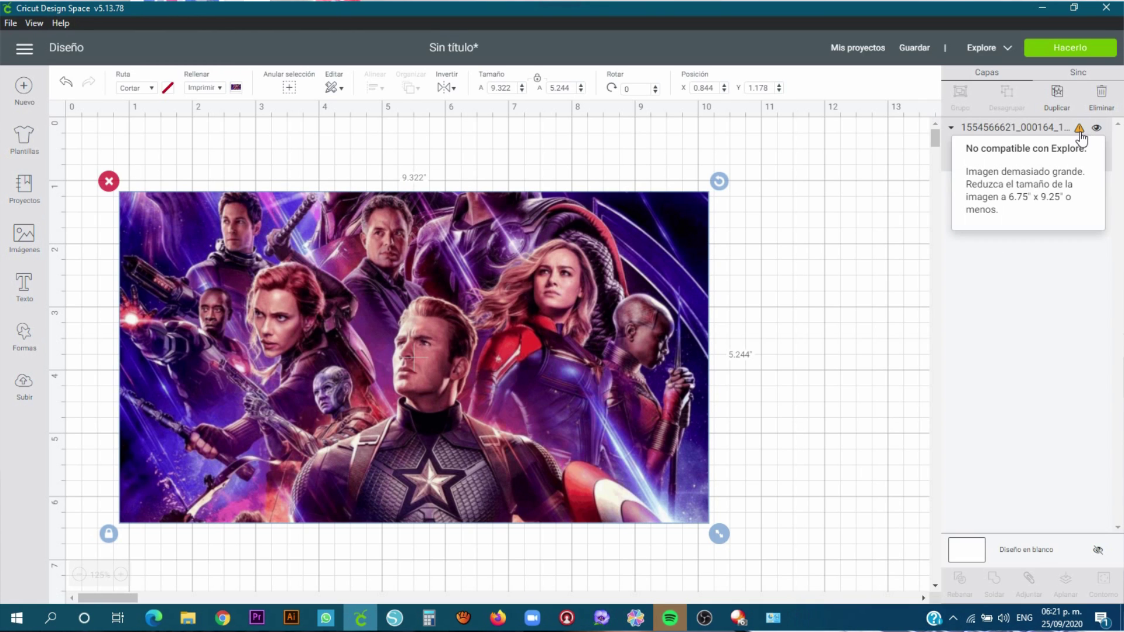
pyautogui.press('Print')
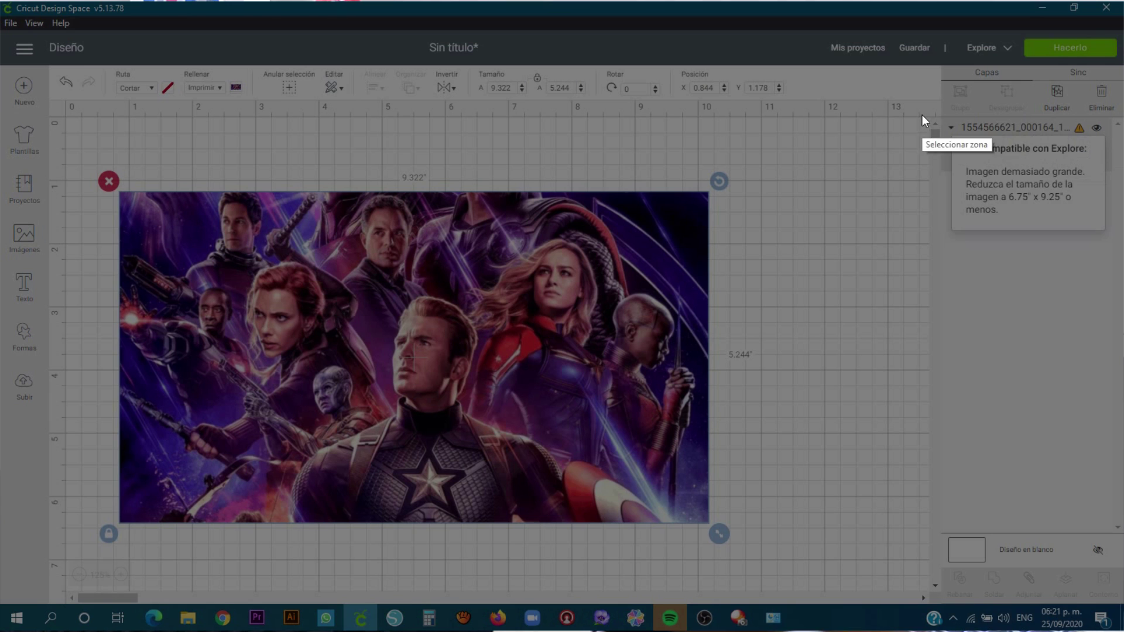
pyautogui.moveTo(922, 115); pyautogui.dragTo(1122, 253)
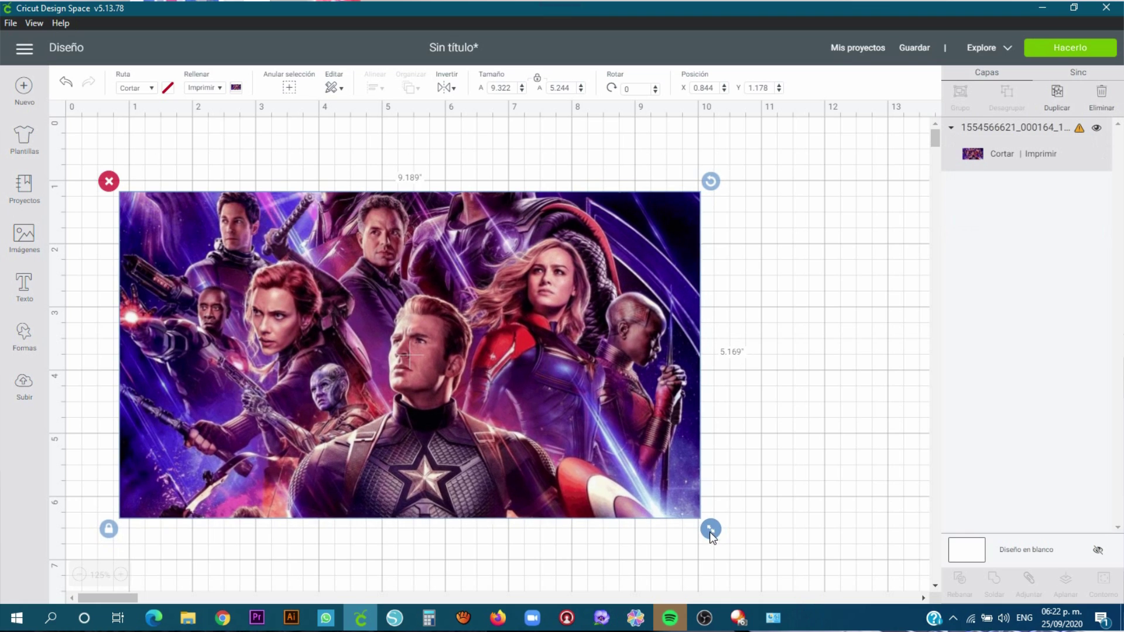
# Shrink the Avengers image to about 9.1 by 5.12 inches and shift it slightly sideways on the canvas
pyautogui.moveTo(709, 532); pyautogui.dragTo(707, 532)
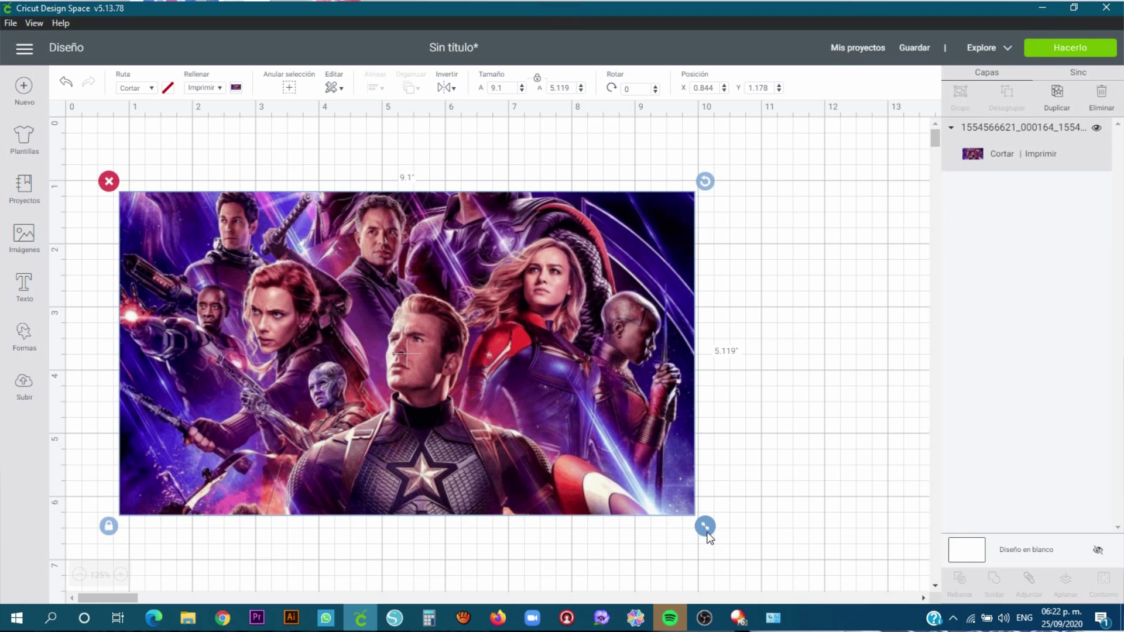
pyautogui.moveTo(589, 360); pyautogui.dragTo(596, 361)
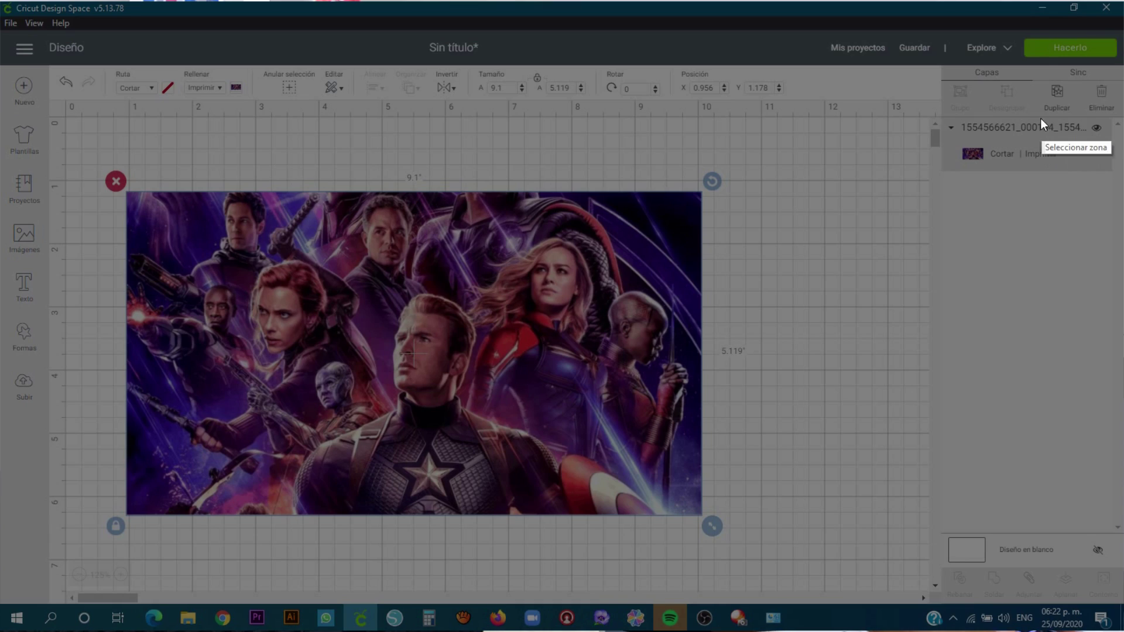
# Frame the resized image in a screen capture, point red arrows at its width and height labels, and discard the capture
pyautogui.click(1040, 123)
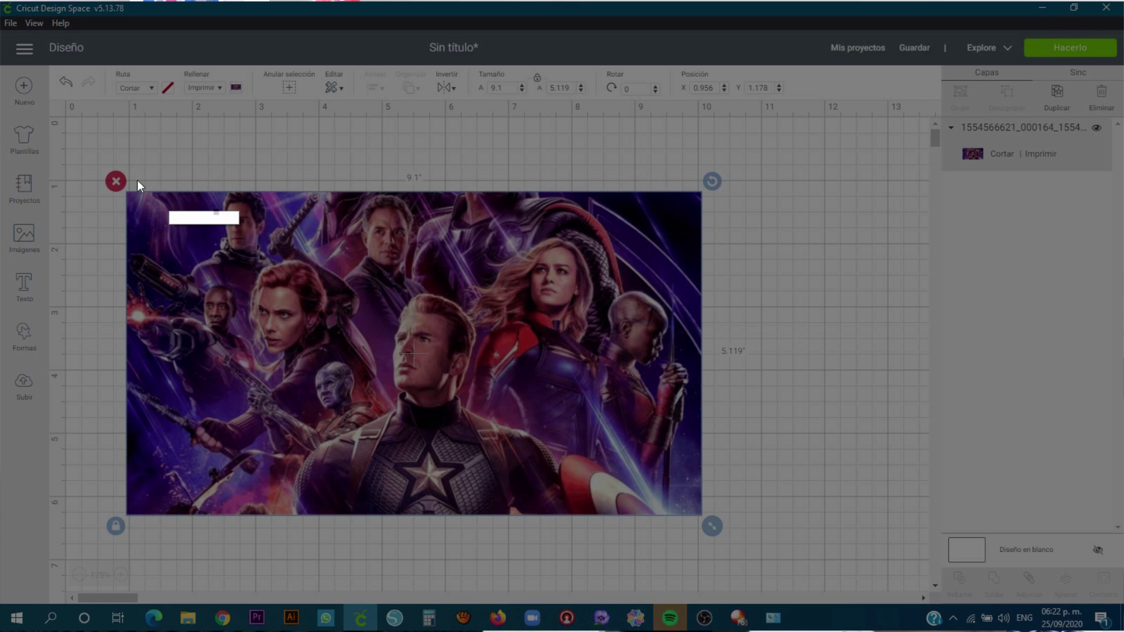
pyautogui.moveTo(82, 138)
pyautogui.mouseDown()
pyautogui.moveTo(702, 439)
pyautogui.moveTo(842, 576)
pyautogui.mouseUp()
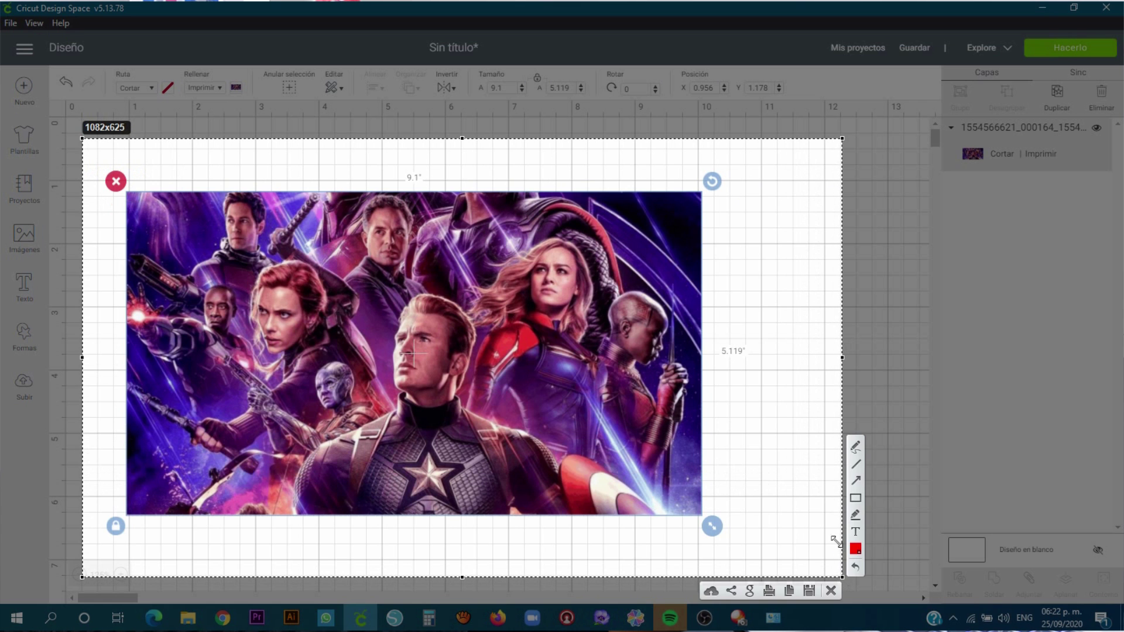
pyautogui.moveTo(598, 158); pyautogui.dragTo(423, 181)
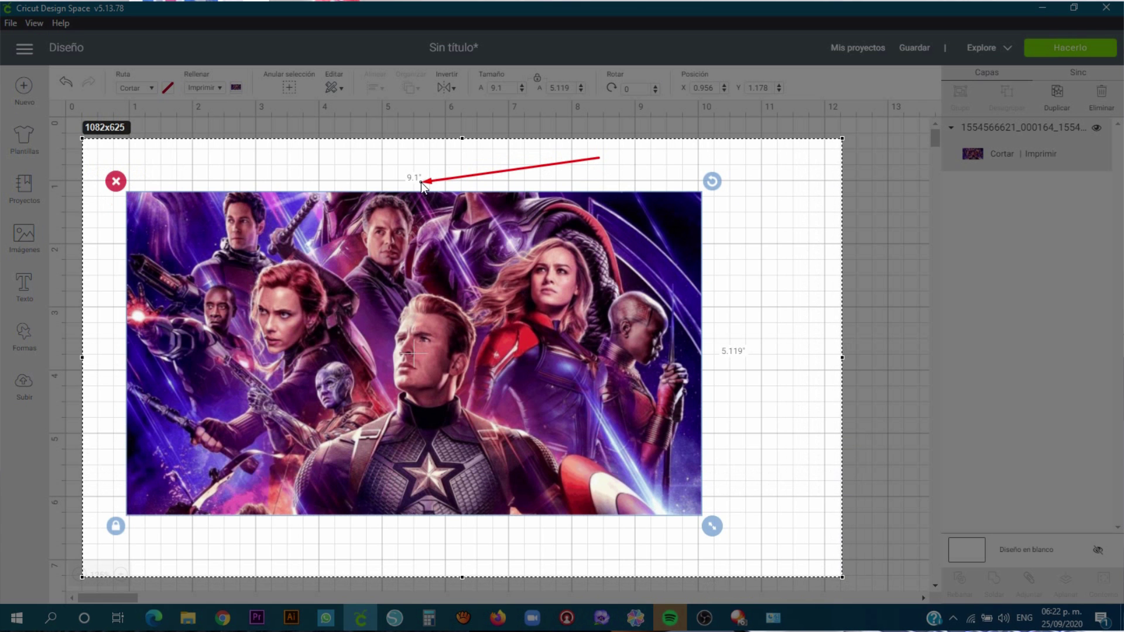
pyautogui.moveTo(807, 217); pyautogui.dragTo(733, 339)
pyautogui.press('Escape')
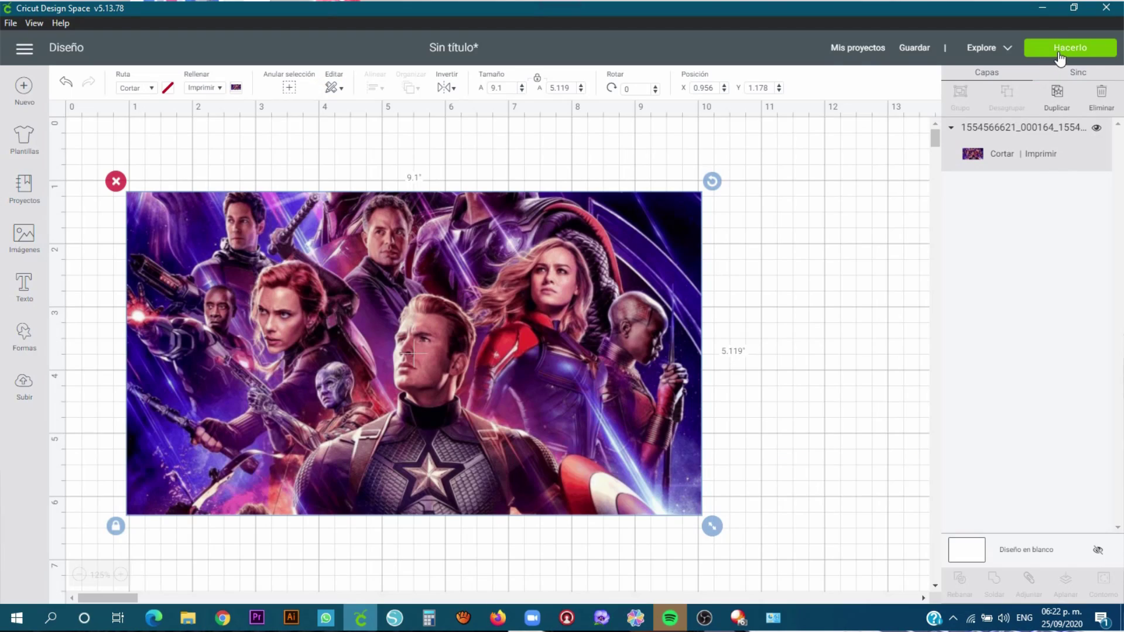
# Open the mat preview with Hacerlo and mark the sheet's unused margins on a screen capture with a selection and red rectangles
pyautogui.click(1060, 55)
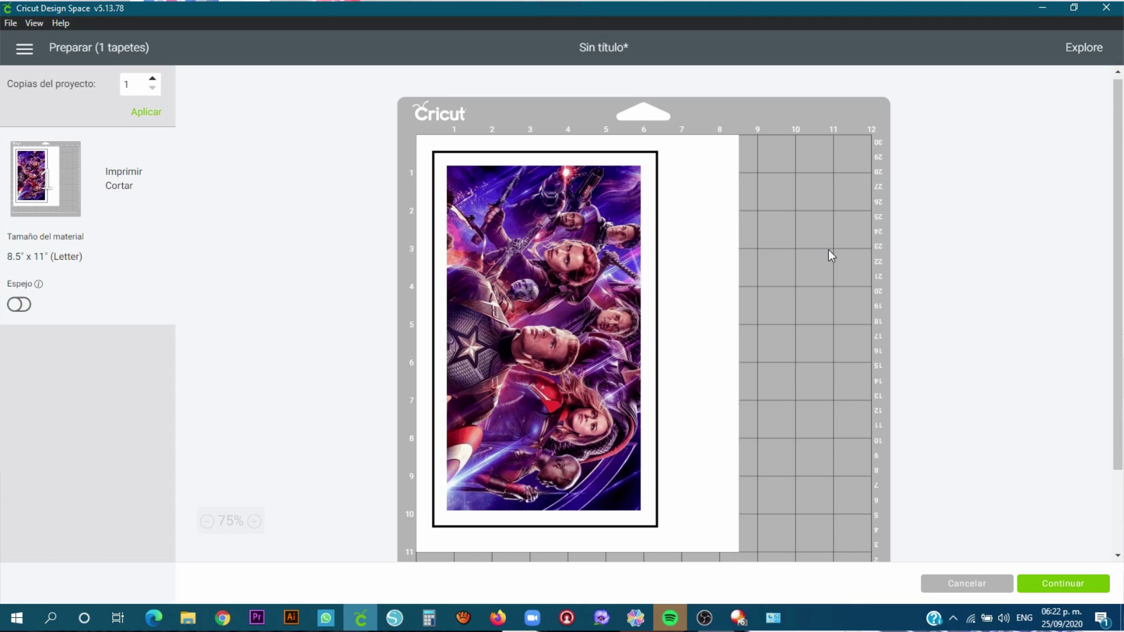
pyautogui.press('Print')
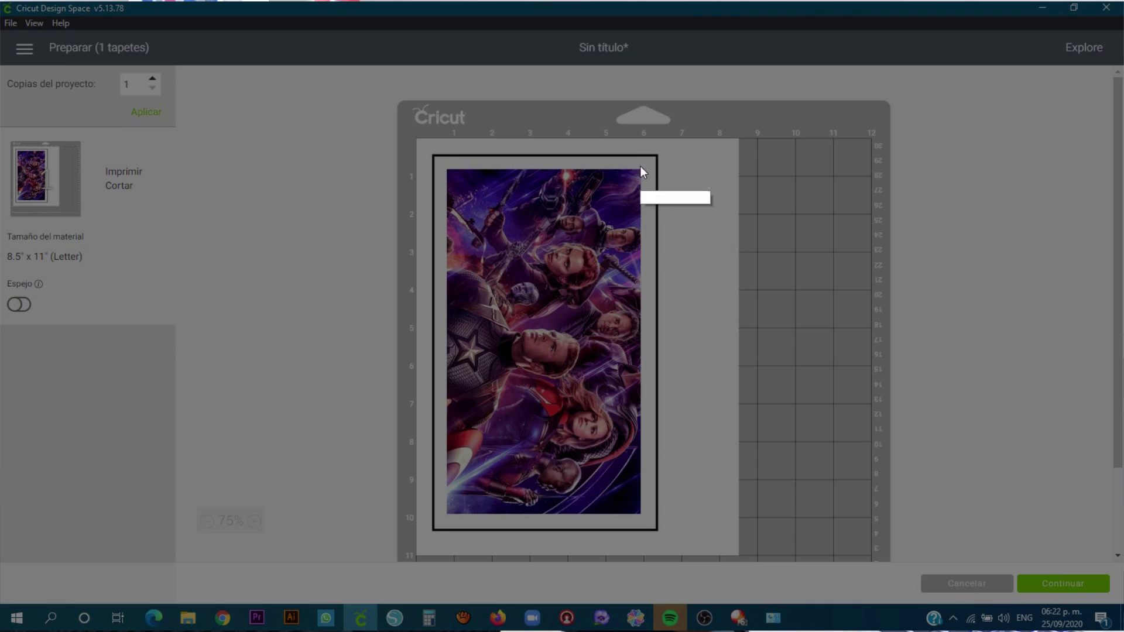
pyautogui.moveTo(641, 140)
pyautogui.mouseDown()
pyautogui.moveTo(733, 466)
pyautogui.moveTo(736, 555)
pyautogui.mouseUp()
pyautogui.moveTo(429, 515); pyautogui.dragTo(734, 554)
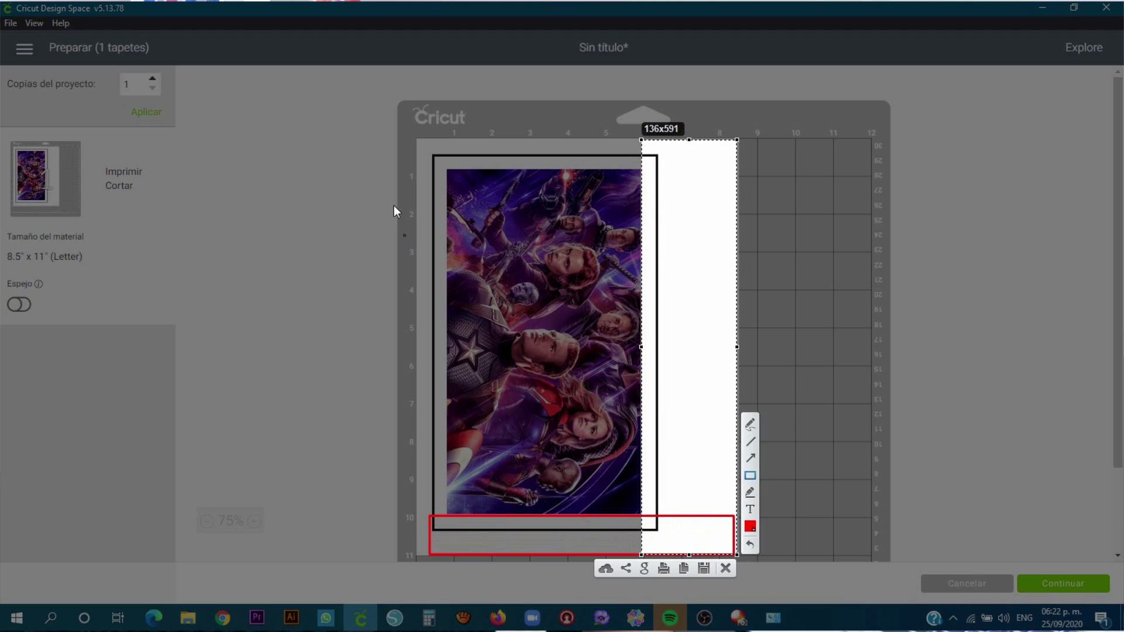
pyautogui.moveTo(415, 139)
pyautogui.mouseDown()
pyautogui.moveTo(440, 300)
pyautogui.moveTo(442, 536)
pyautogui.mouseUp()
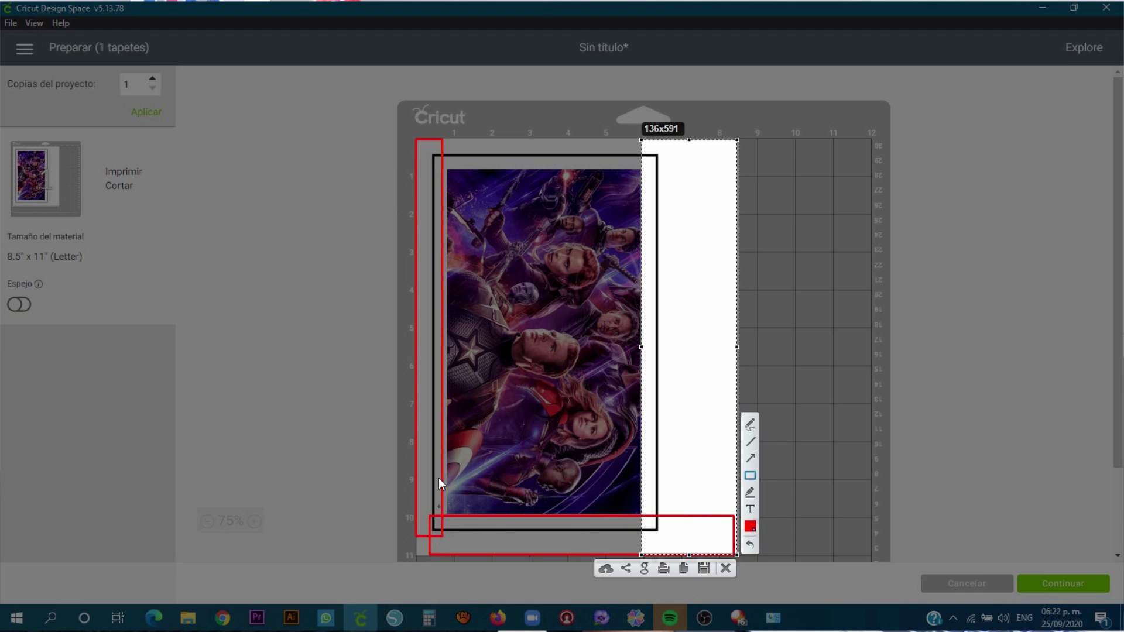
pyautogui.moveTo(417, 136); pyautogui.dragTo(733, 168)
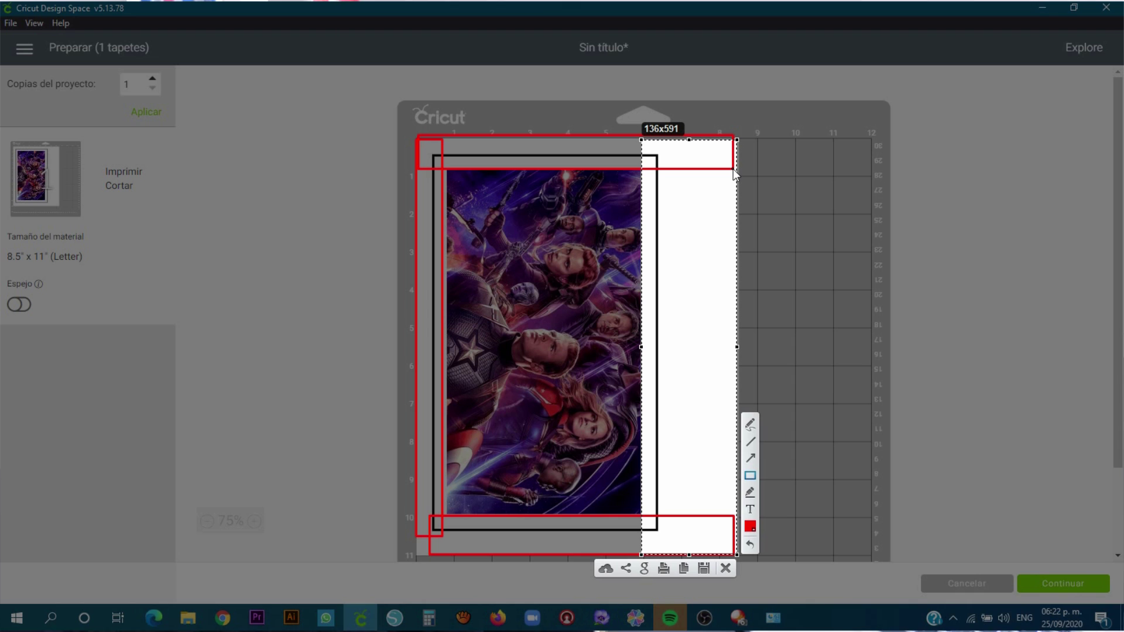
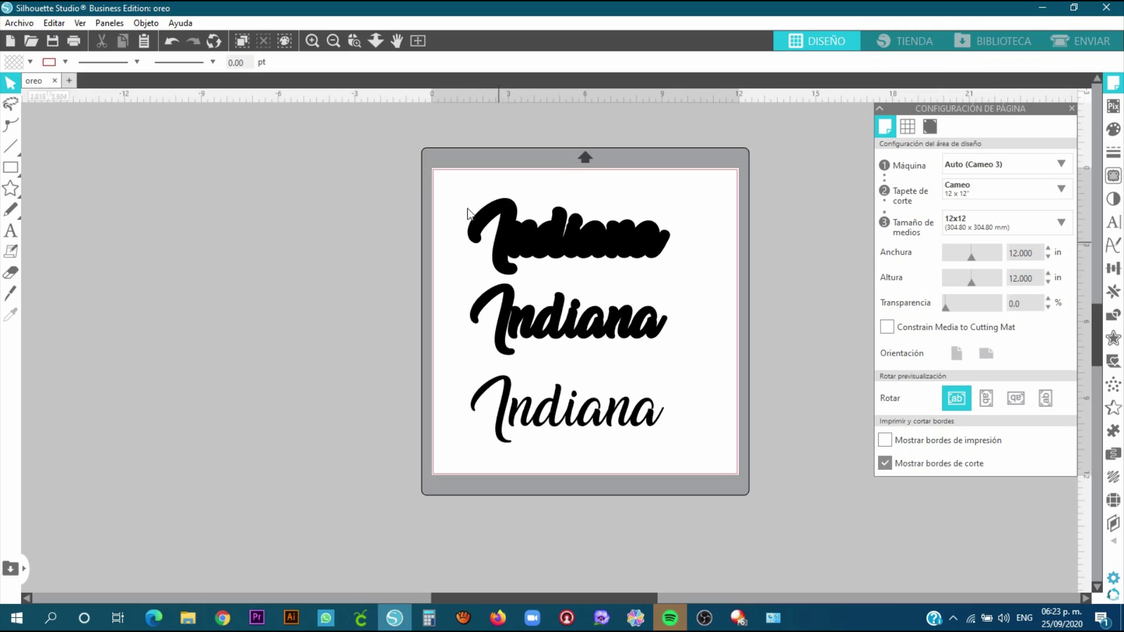
# Switch to Silhouette Studio, delete all the Indiana designs and set the media size to Carta (8.500 x 11.000 in)
pyautogui.hotkey('ctrl', 'a')
pyautogui.press('Delete')
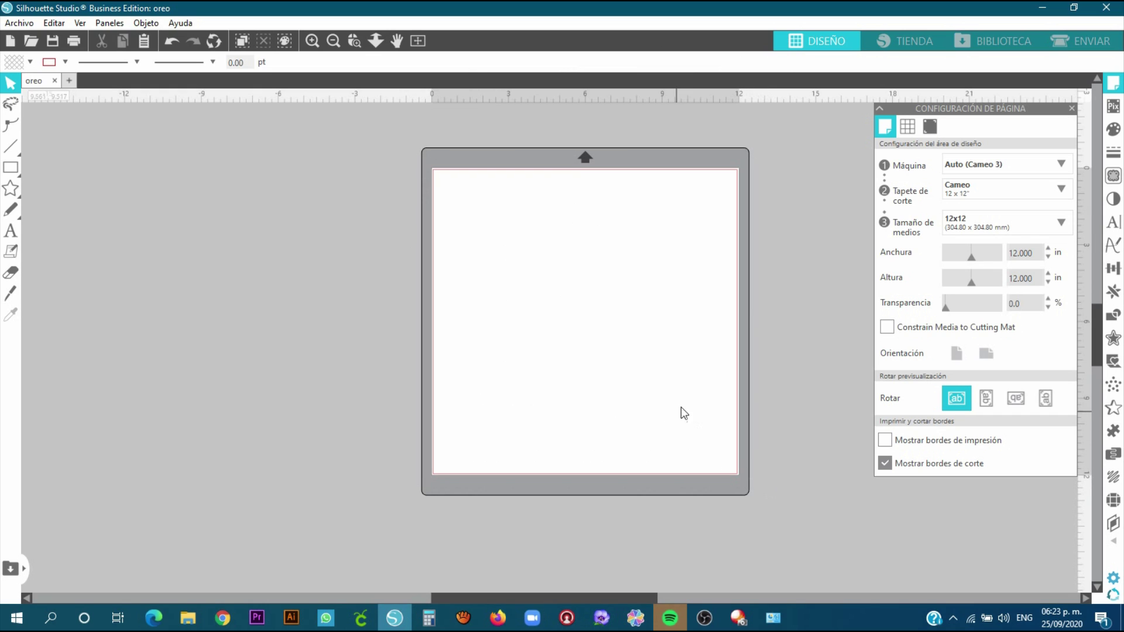
pyautogui.click(1113, 87)
pyautogui.click(1113, 88)
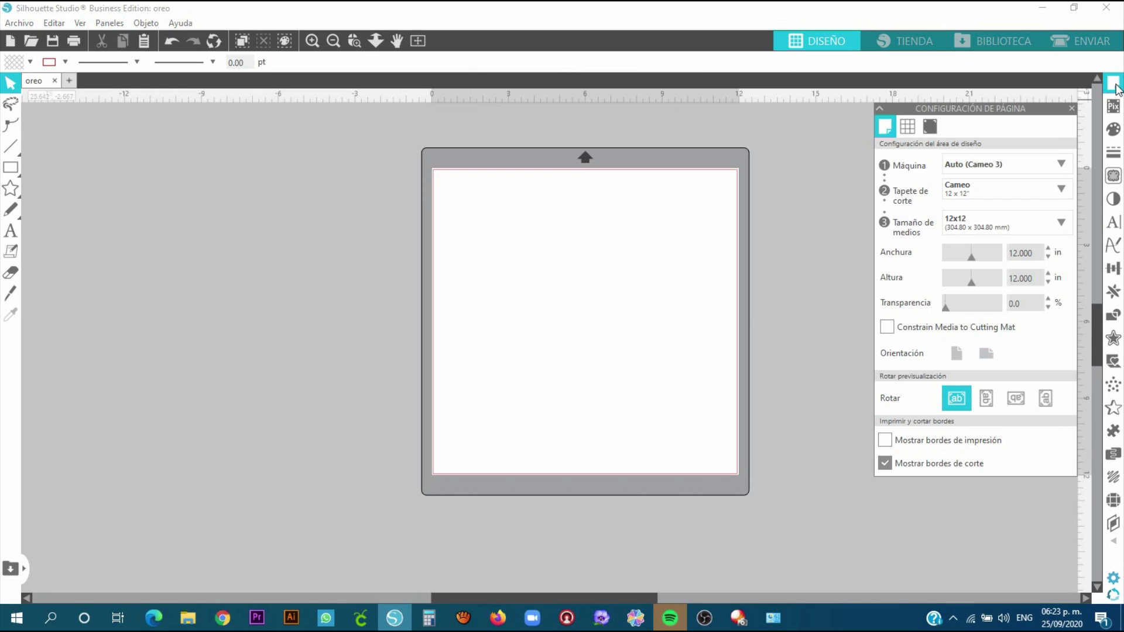
pyautogui.click(968, 224)
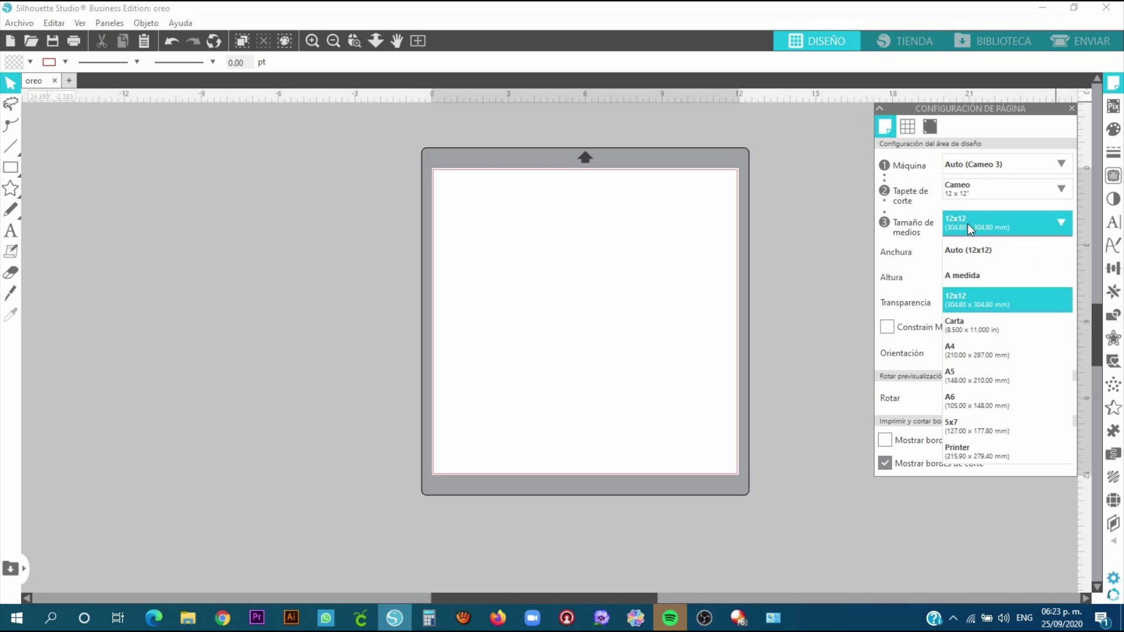
pyautogui.click(968, 325)
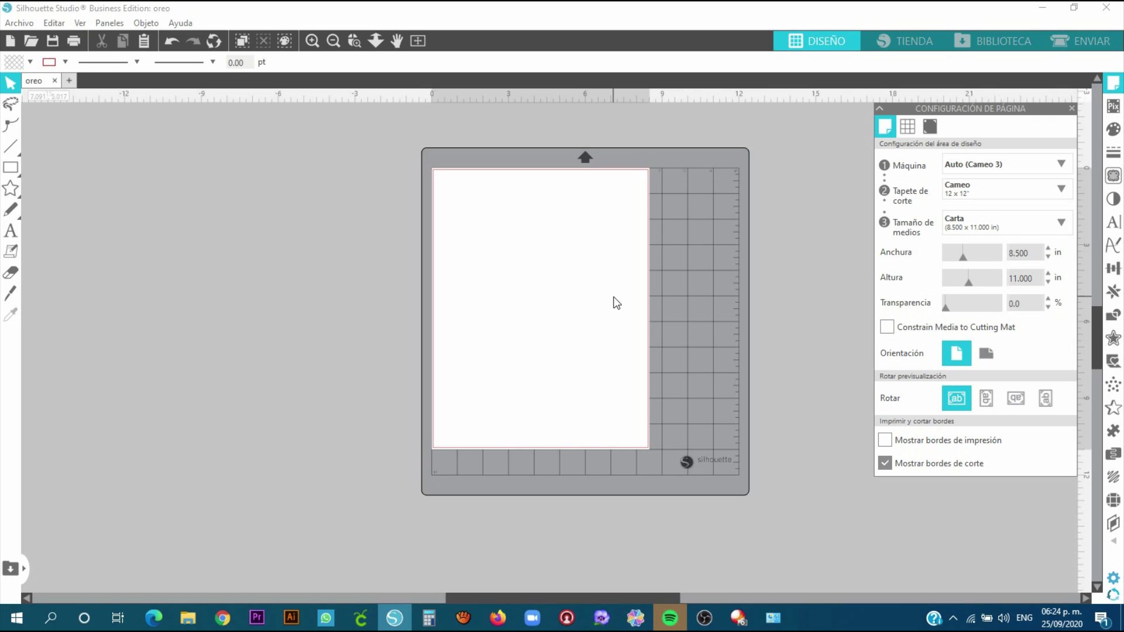
# Bring the saved Avengers JPEG from the desktop into the Silhouette Studio document
pyautogui.click(394, 617)
pyautogui.press('super+d')
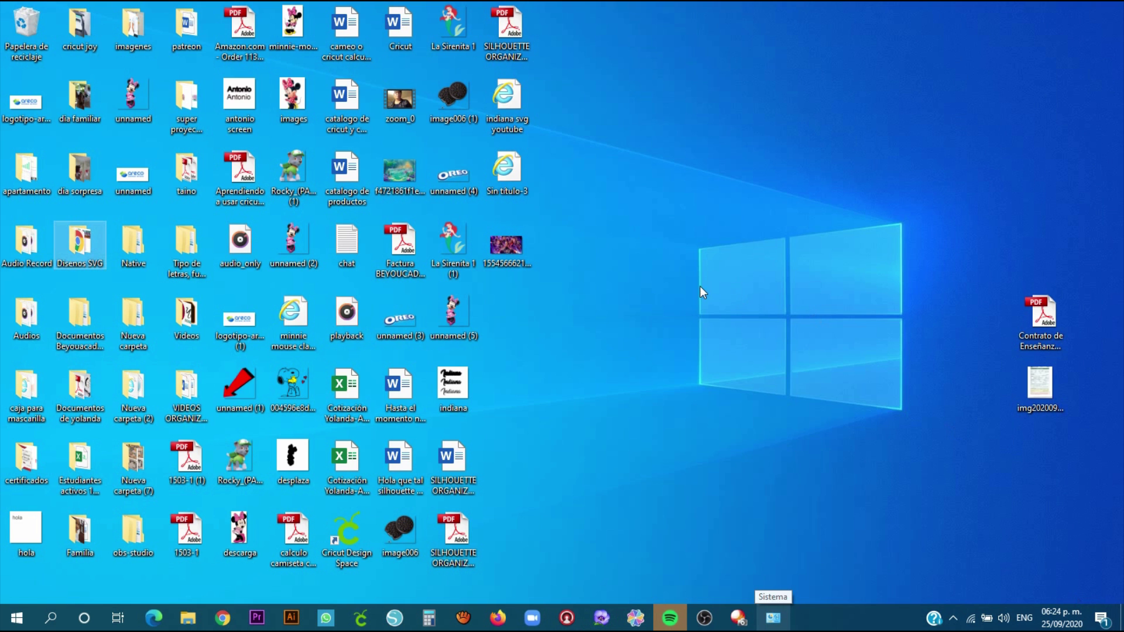
pyautogui.click(515, 263)
pyautogui.moveTo(519, 256); pyautogui.dragTo(718, 511)
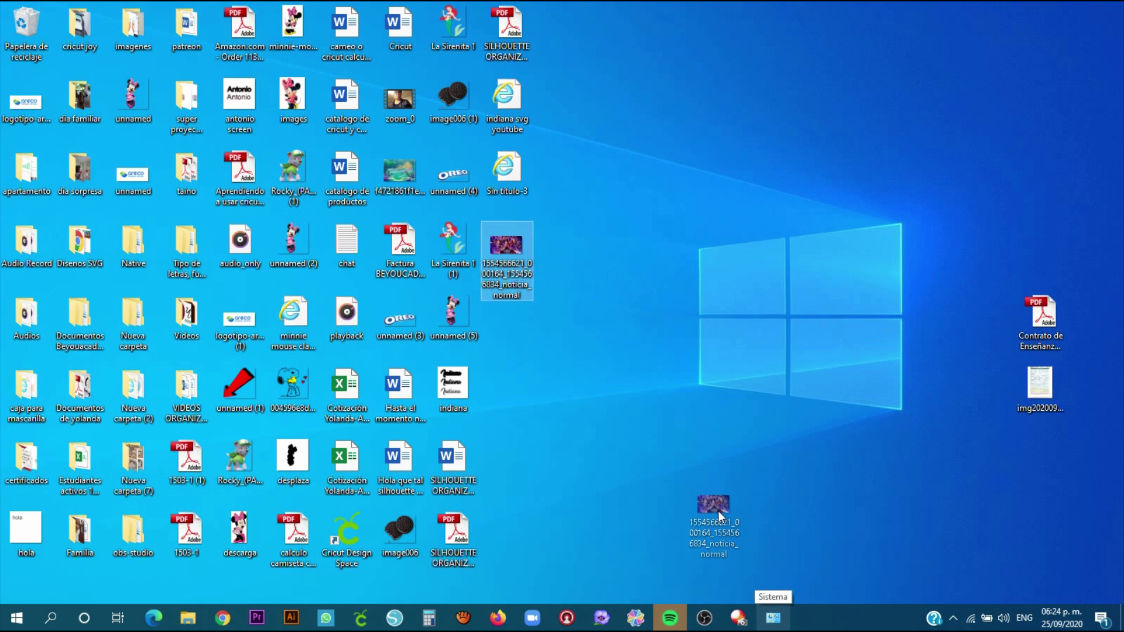
# Fit the imported Avengers image on the page at about 9.2 by 5.175 inches and rotate it 90 degrees clockwise
pyautogui.moveTo(477, 568); pyautogui.dragTo(432, 382)
pyautogui.moveTo(653, 508); pyautogui.dragTo(458, 399)
pyautogui.moveTo(337, 260); pyautogui.dragTo(638, 301)
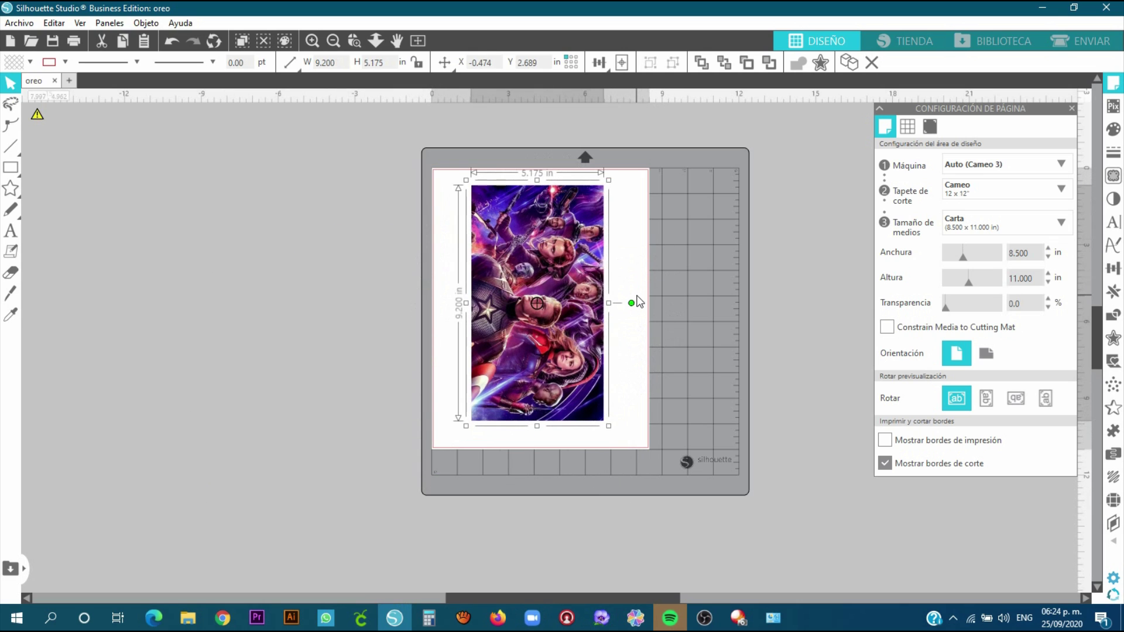
# Move the image to the page's upper-left corner and stretch it to about 10.66 by 8.03 inches to fill the Carta page
pyautogui.moveTo(508, 264); pyautogui.dragTo(481, 251)
pyautogui.moveTo(579, 412); pyautogui.dragTo(609, 445)
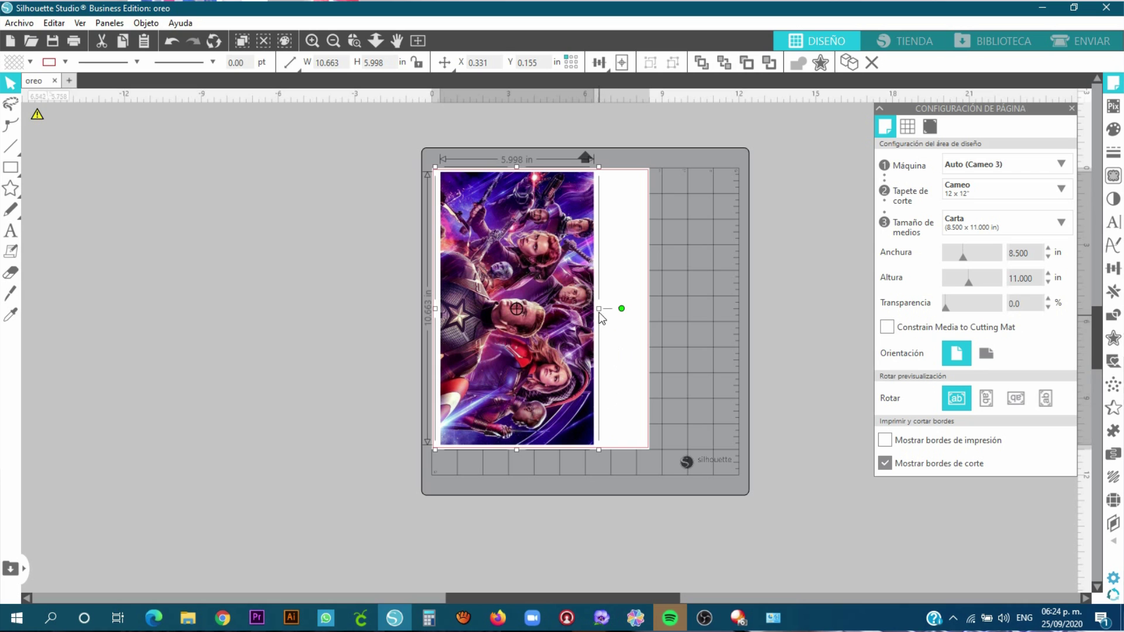
pyautogui.scroll(3, 601, 318)
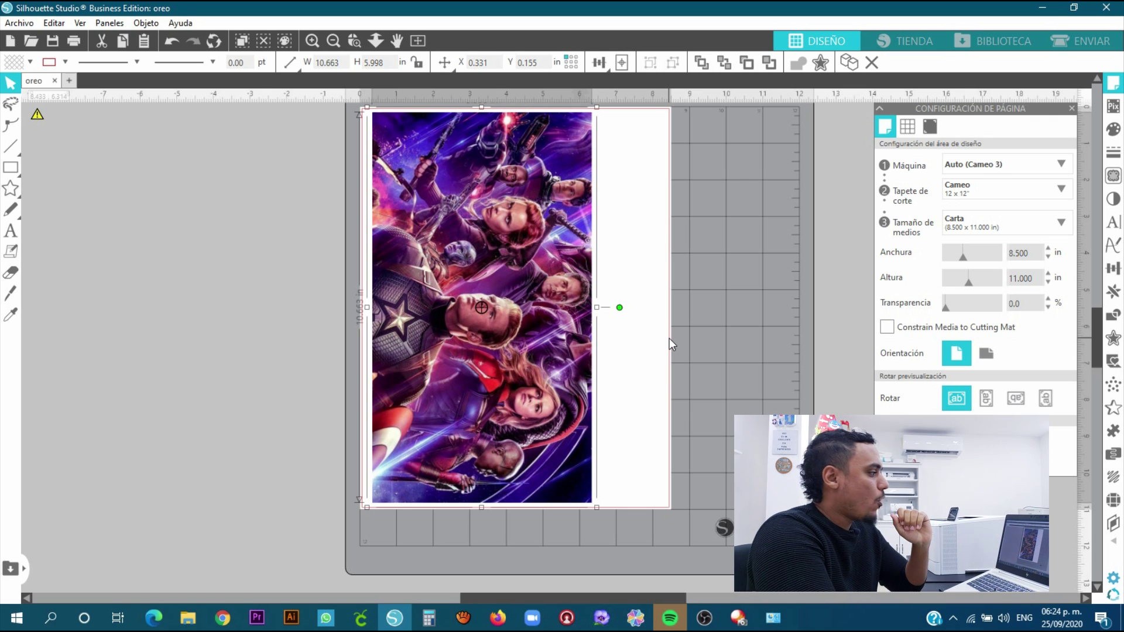
pyautogui.moveTo(599, 312); pyautogui.dragTo(672, 310)
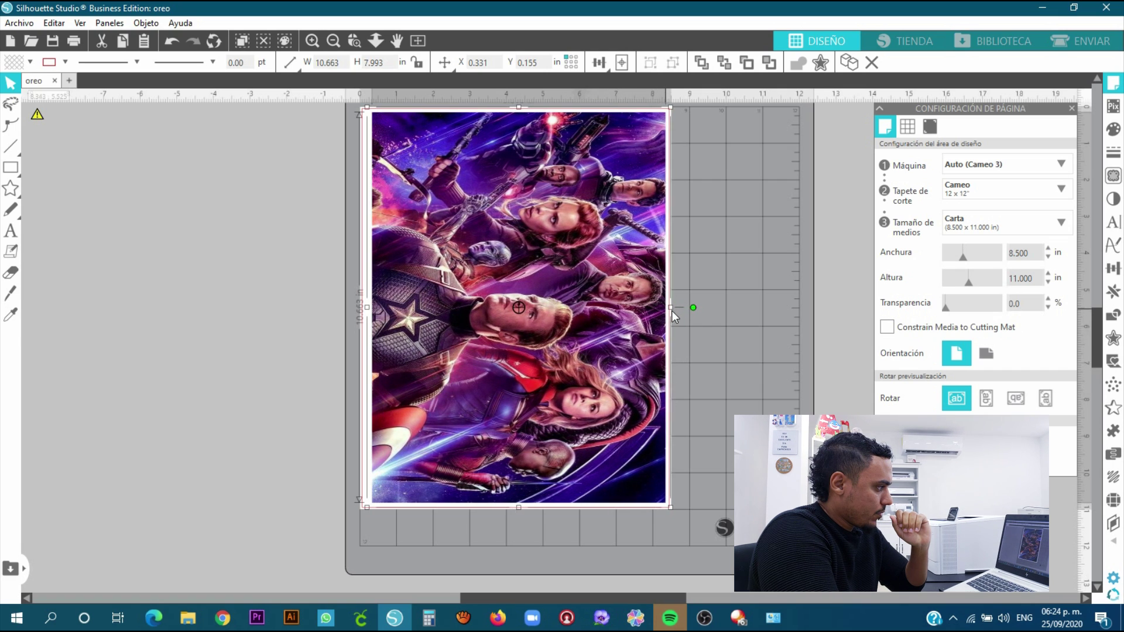
pyautogui.click(683, 378)
pyautogui.moveTo(594, 298); pyautogui.dragTo(591, 293)
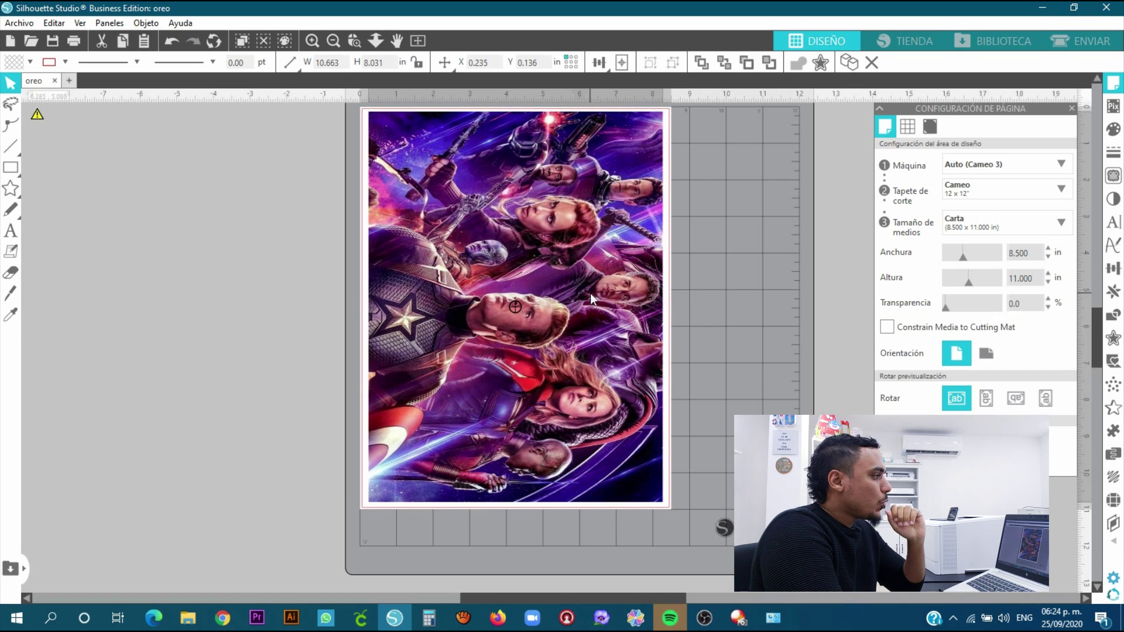
pyautogui.click(724, 298)
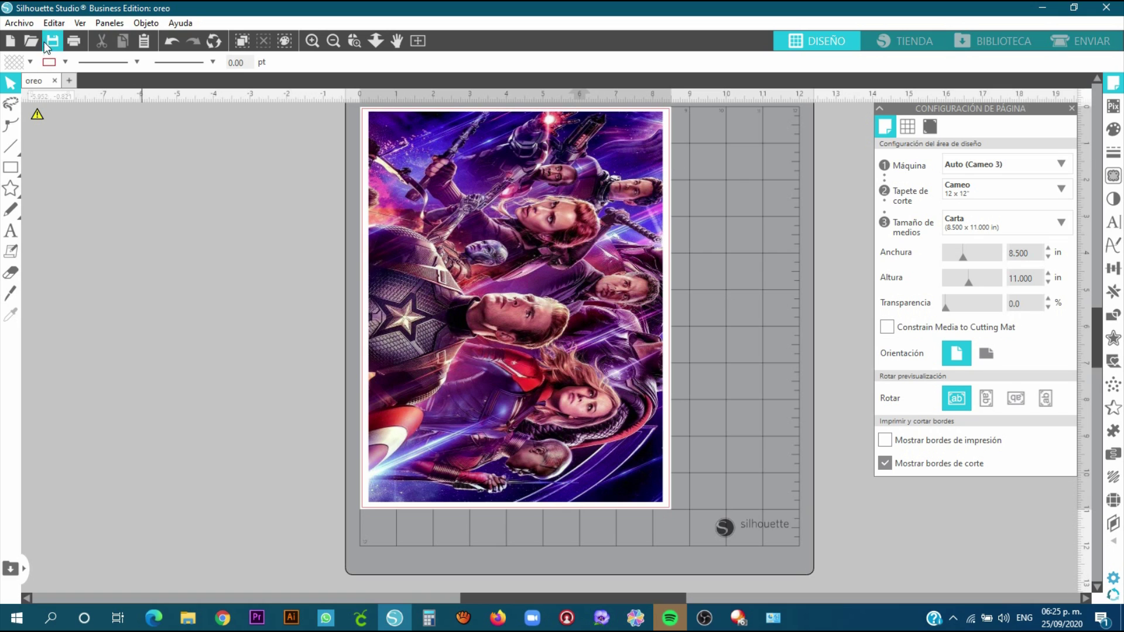
# Open the print preview of the document and examine the full page down to its lower edge
pyautogui.click(30, 26)
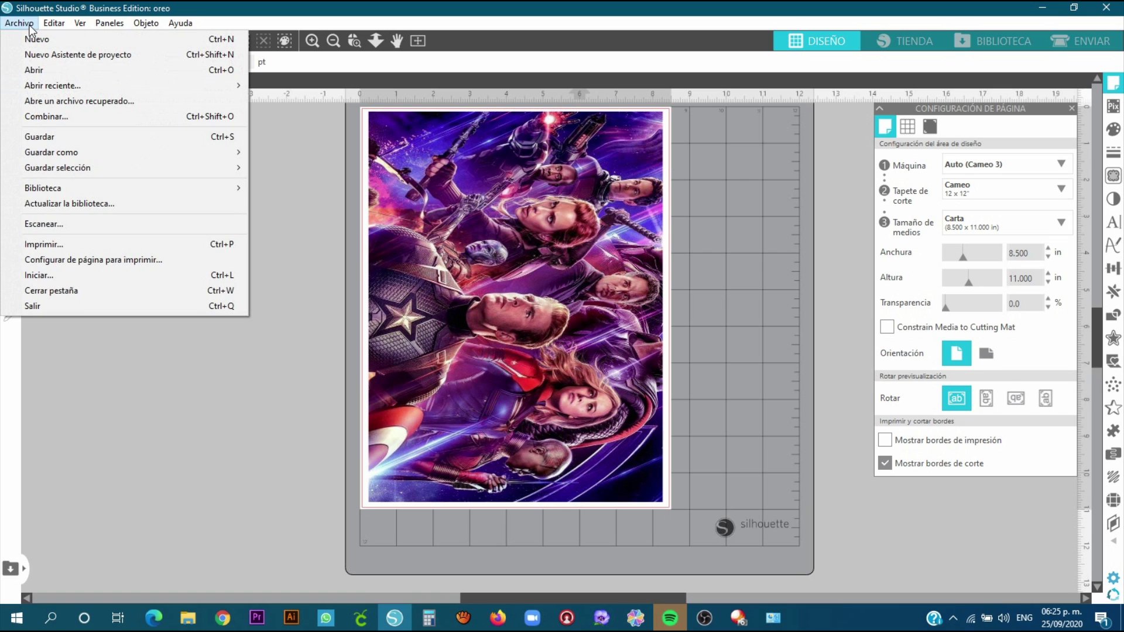
pyautogui.click(44, 245)
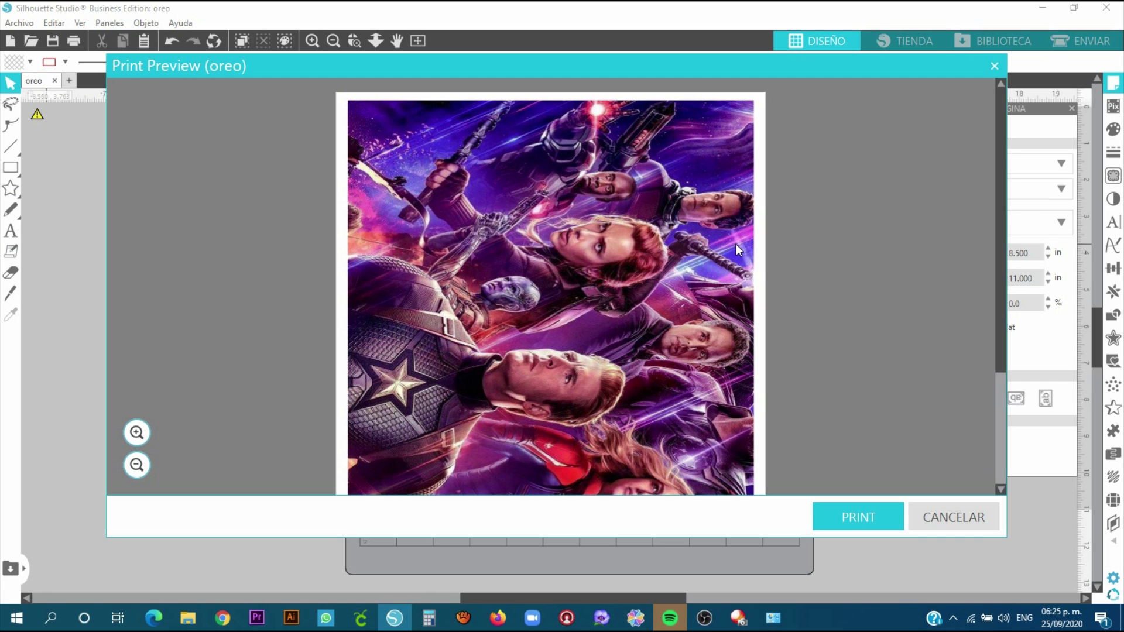
pyautogui.scroll(-5, 561, 214)
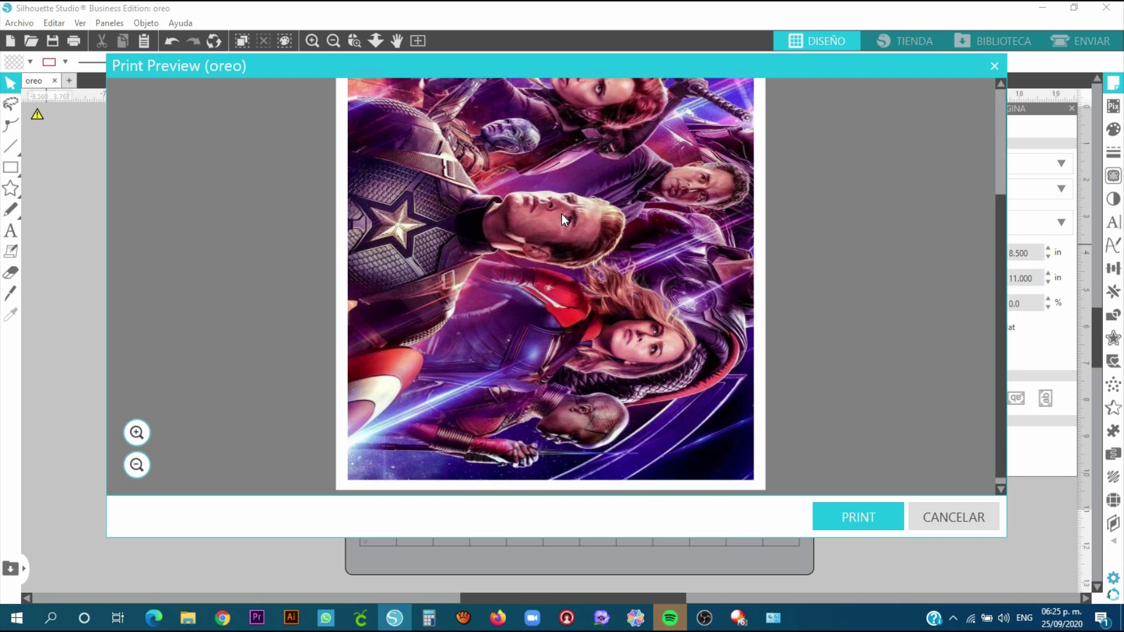
# Examine how the Avengers image fills the sheet in the print preview, comparing the page's upper and lower margins
pyautogui.scroll(5, 561, 220)
pyautogui.scroll(-1, 561, 220)
pyautogui.scroll(-2, 561, 221)
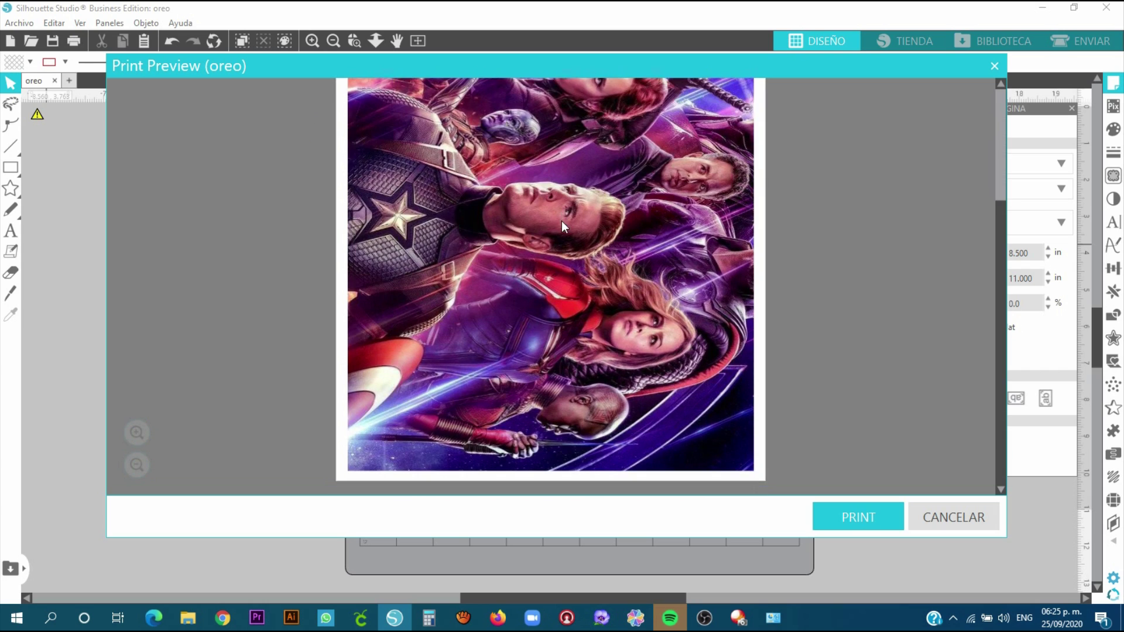
pyautogui.scroll(3, 468, 382)
pyautogui.scroll(-3, 446, 288)
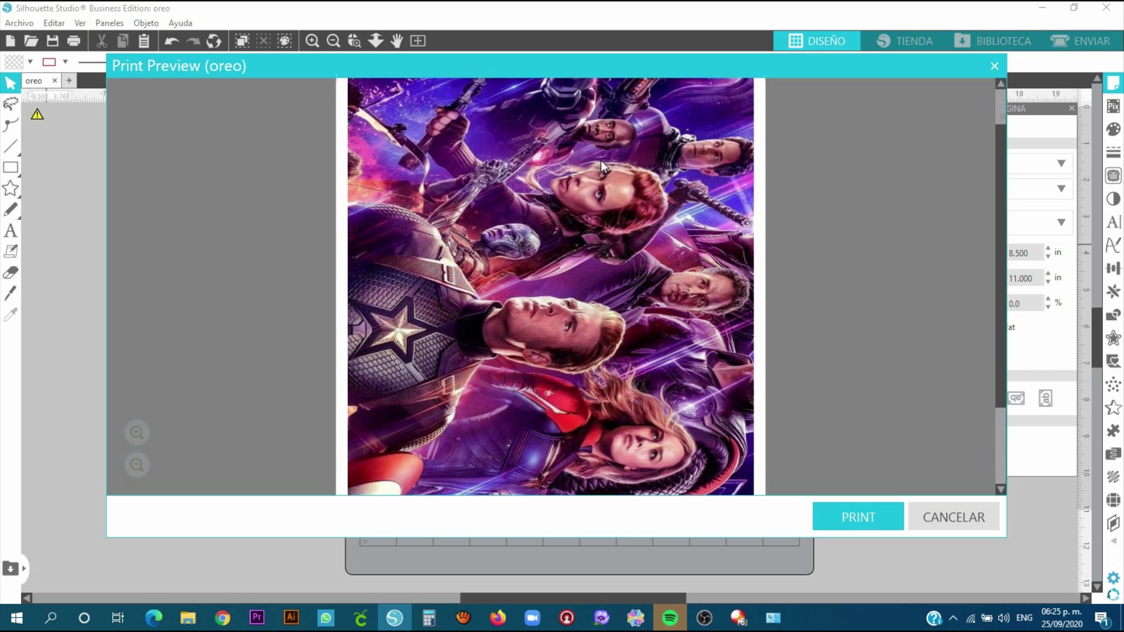
pyautogui.scroll(3, 575, 236)
pyautogui.scroll(-3, 575, 236)
pyautogui.scroll(3, 576, 236)
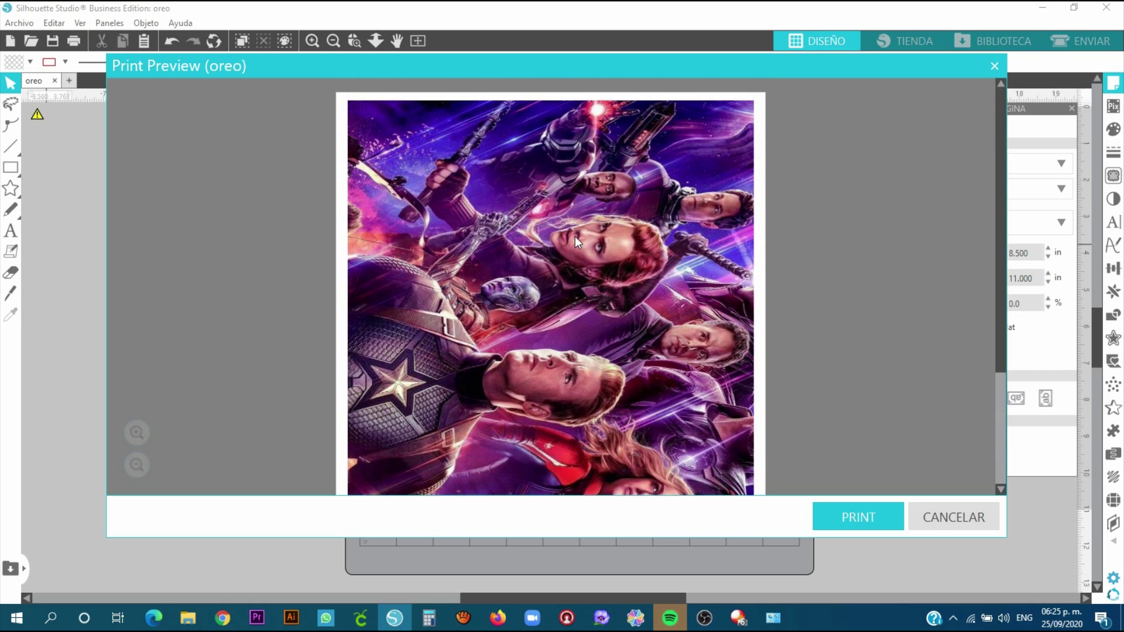
pyautogui.scroll(-3, 575, 236)
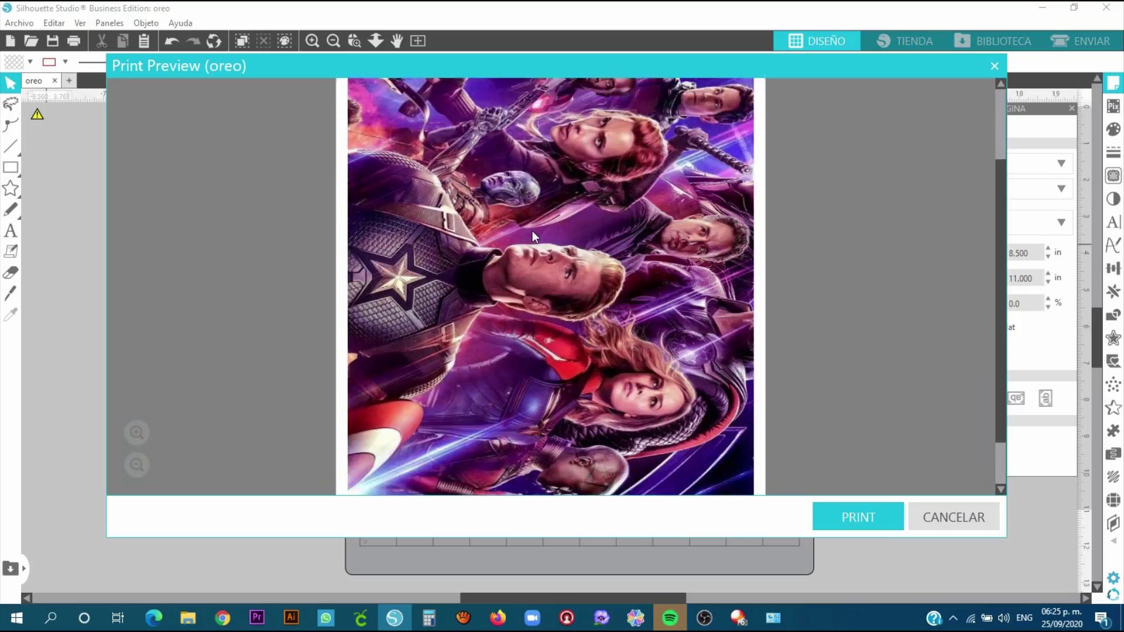
pyautogui.scroll(-2, 532, 231)
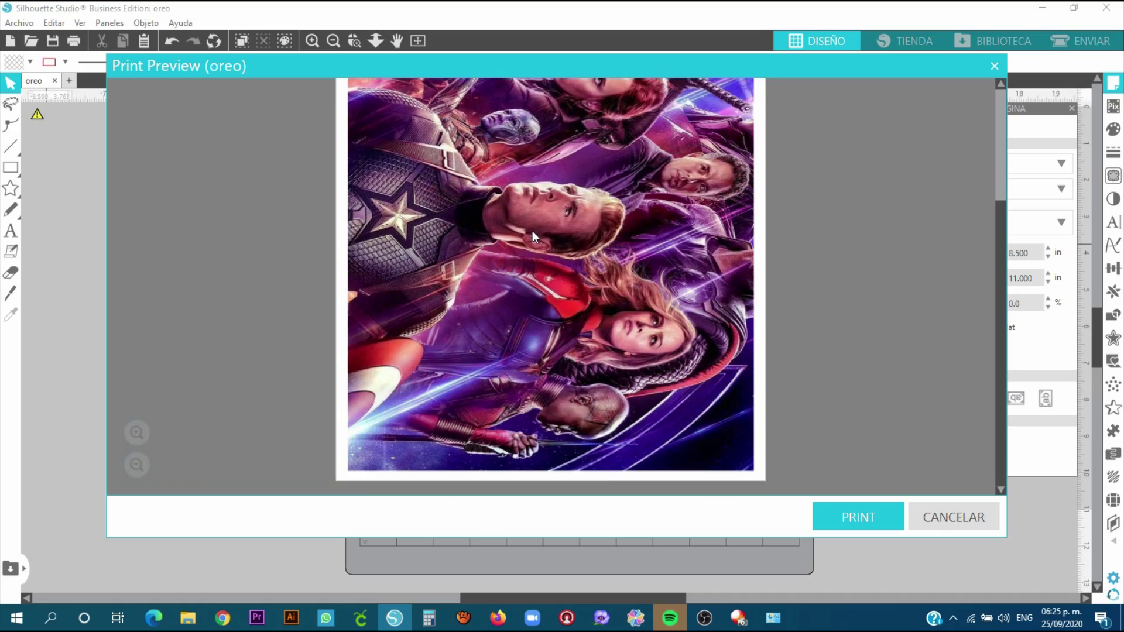
pyautogui.scroll(2, 533, 232)
pyautogui.scroll(-2, 533, 231)
pyautogui.scroll(1, 532, 231)
pyautogui.scroll(2, 532, 231)
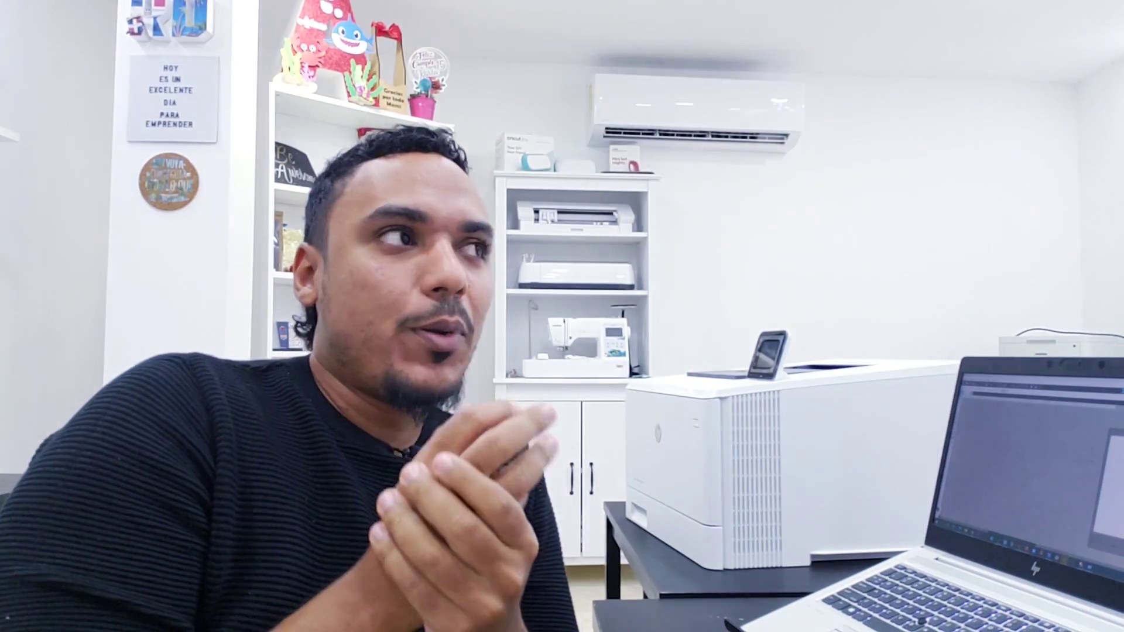